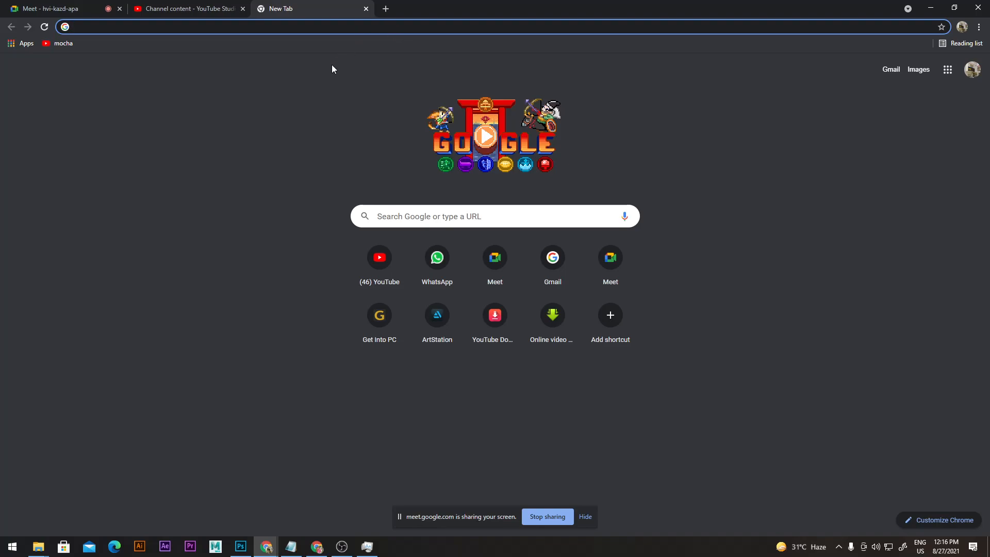
Step: Search Google for "quick masking in photoshop" and look through the results
text(q)
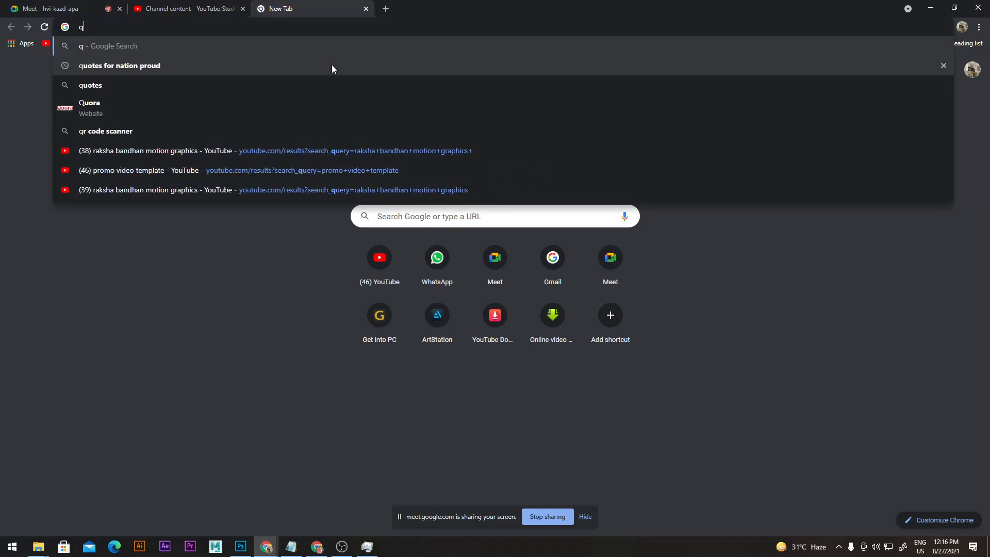
text(uick)
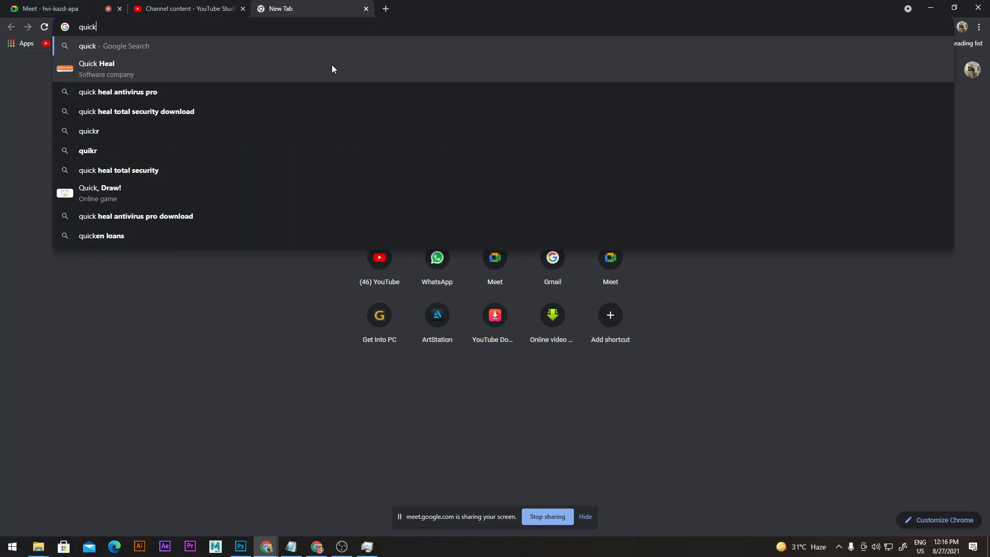
text( masking)
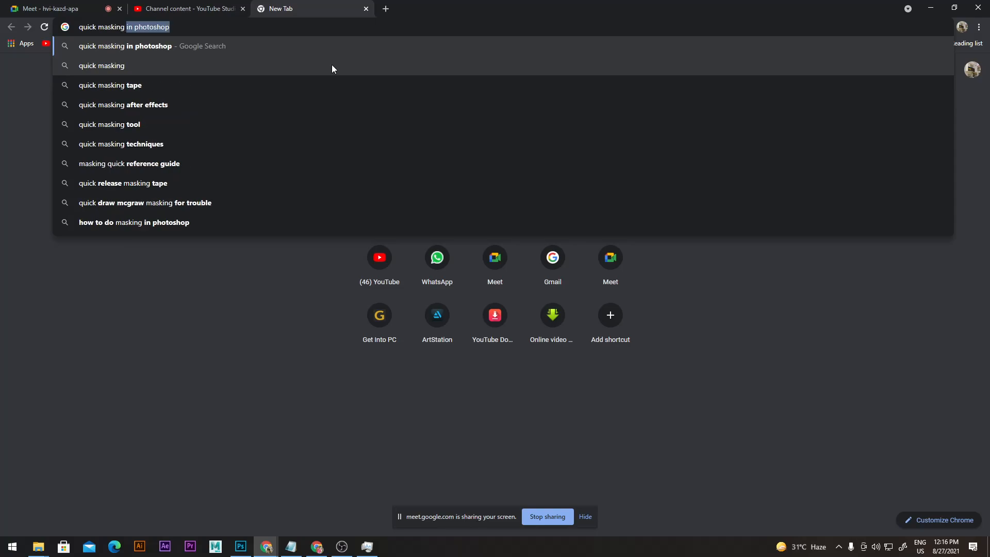
key(Right)
key(Return)
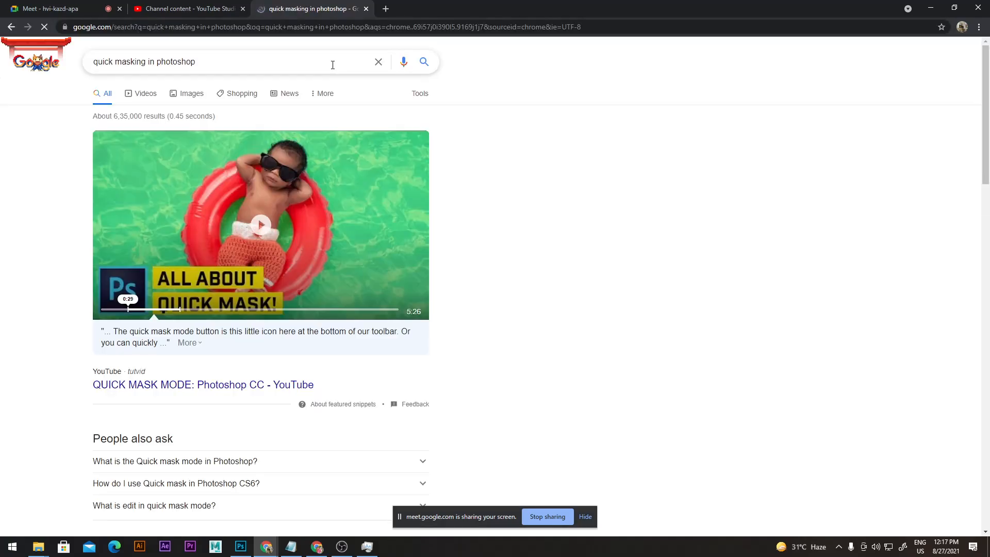
scroll(471, 367, down, 5)
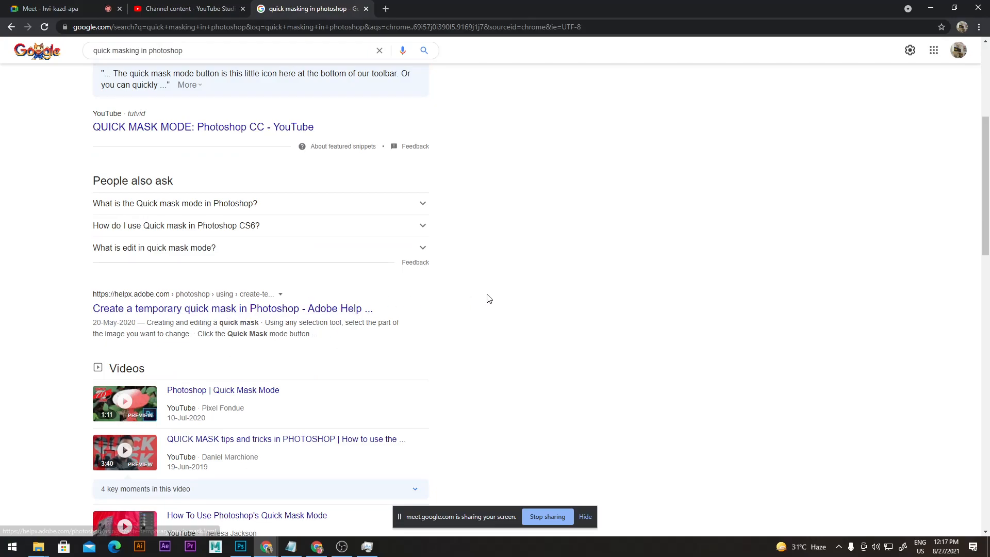
scroll(488, 299, down, 3)
scroll(488, 298, down, 2)
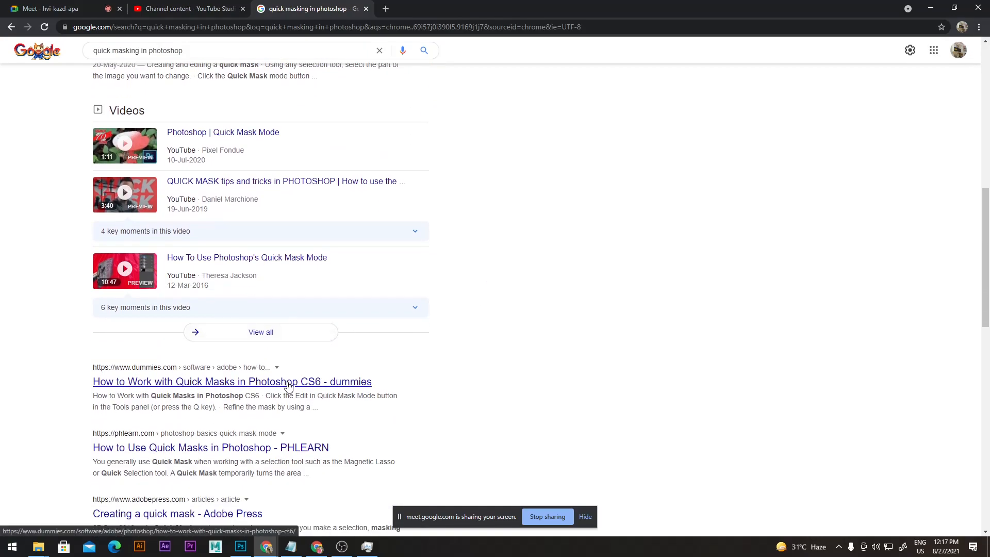
Step: Switch the computer's audio output to Speakers (Realtek High Definition Audio)
click(875, 548)
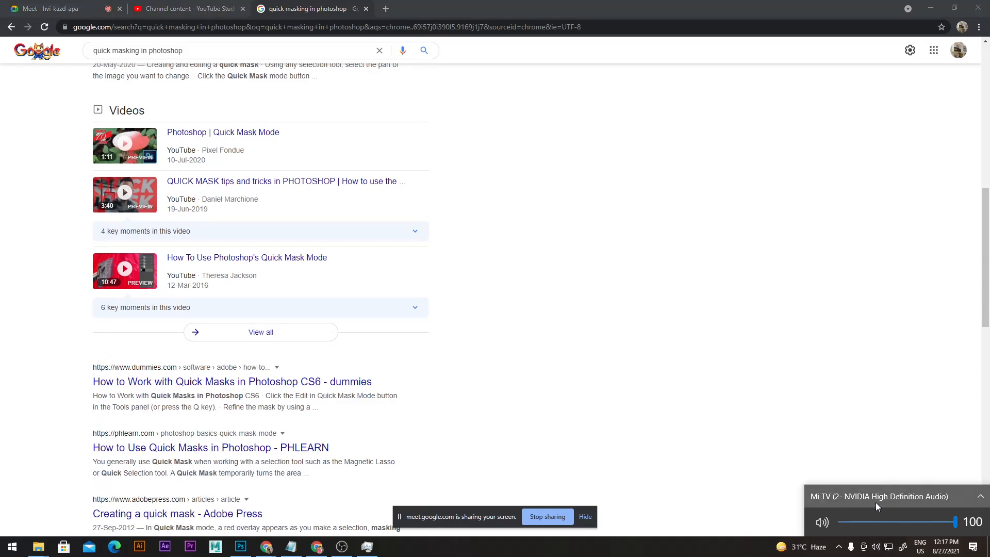
click(879, 493)
click(876, 472)
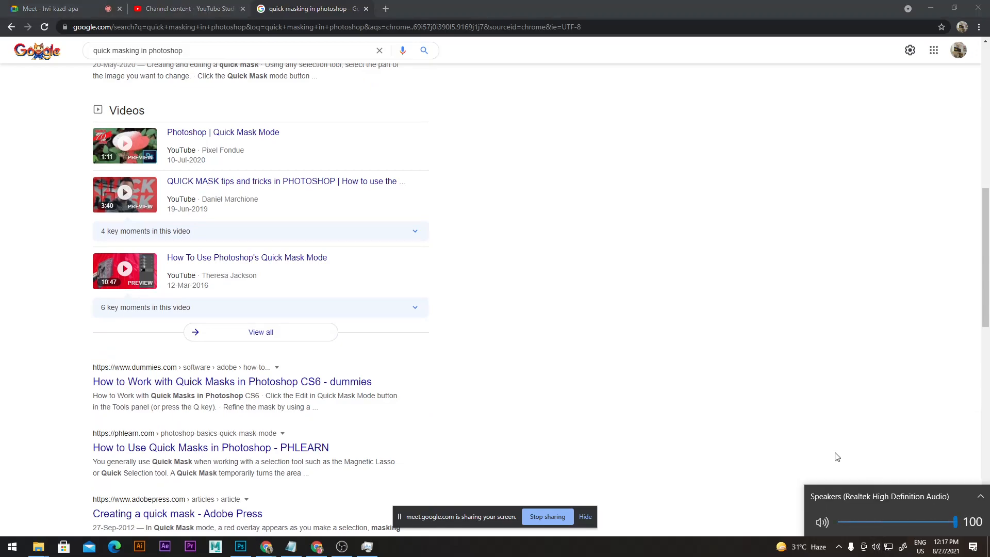
click(581, 5)
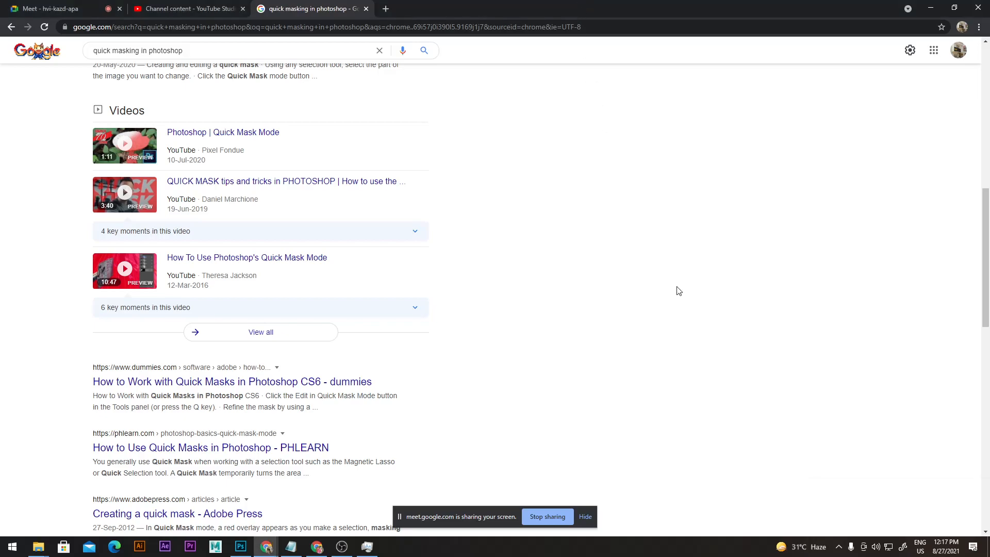
Step: Expand the answer to the related question "What is the Quick mask mode in Photoshop?" in the search results
scroll(649, 301, up, 8)
scroll(651, 301, up, 1)
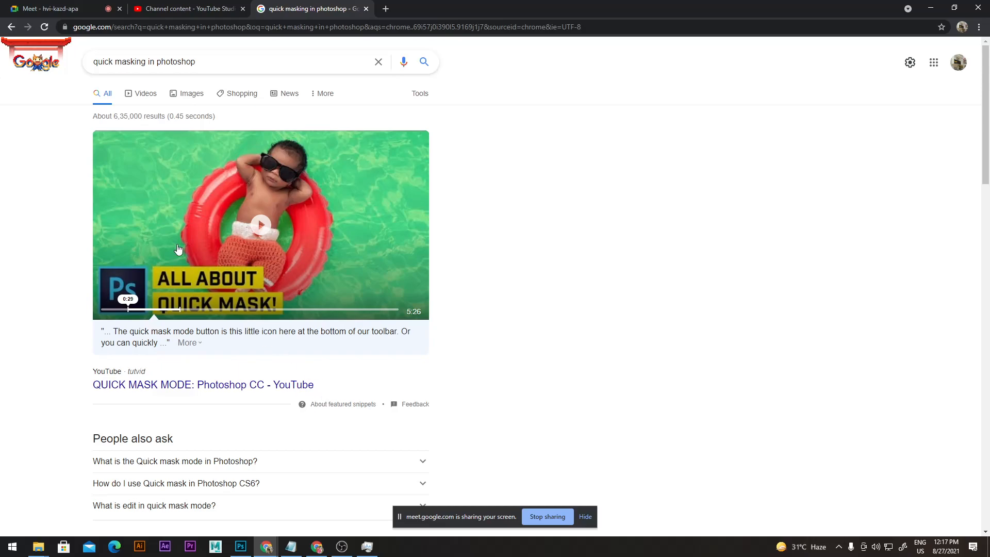
scroll(547, 306, down, 4)
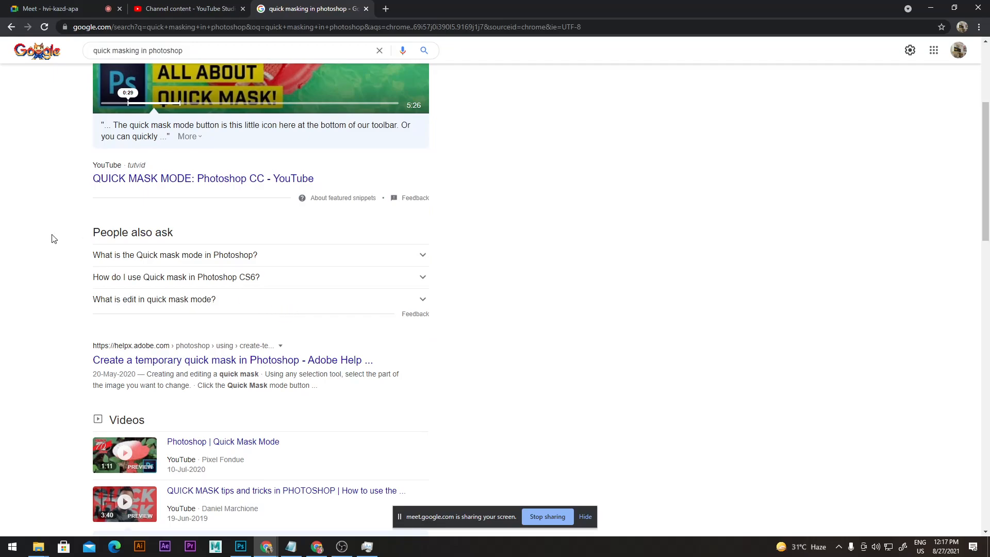
click(283, 260)
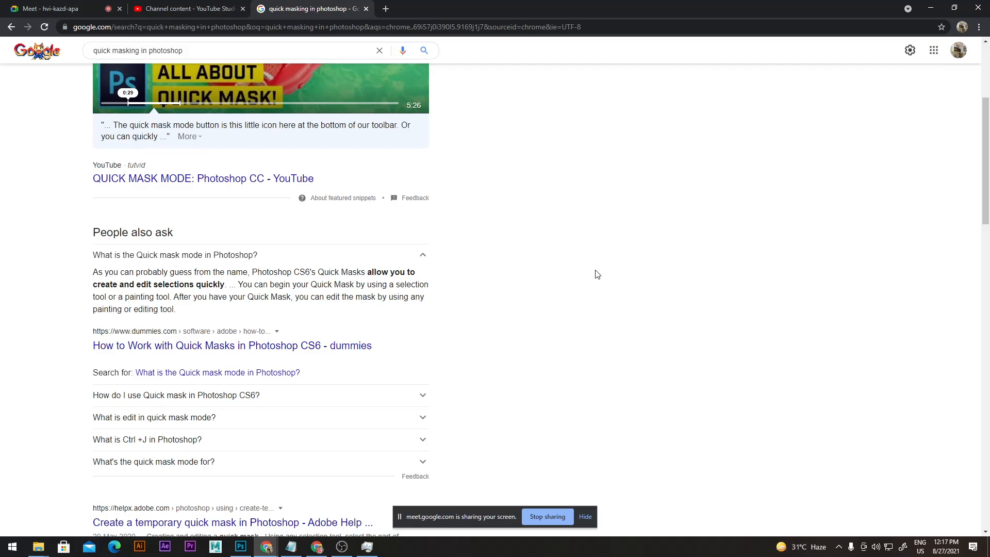
Step: Show the image results for the query and preview the Adobe Press portrait, the bird-leg quick mask and the skiers quick mask examples
scroll(598, 274, up, 4)
click(180, 98)
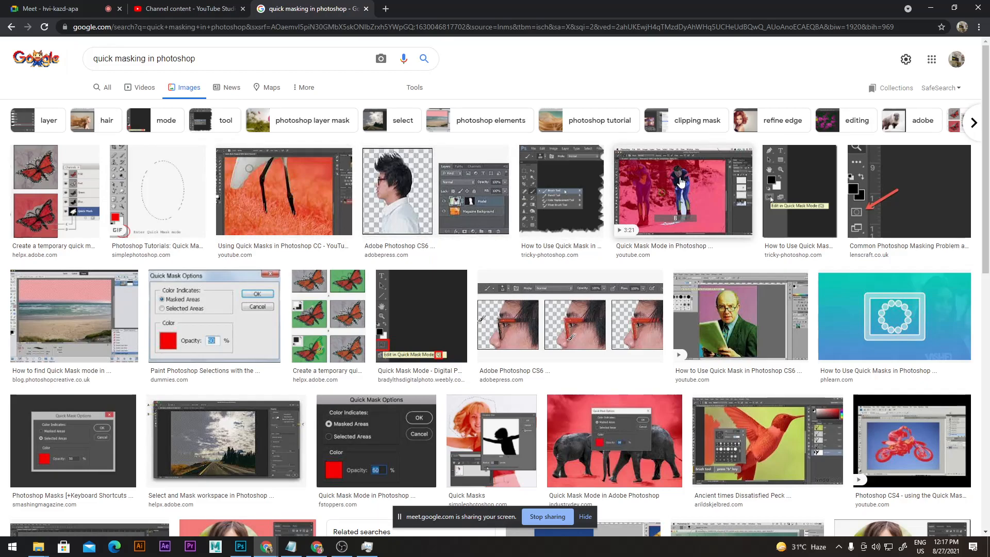
click(405, 214)
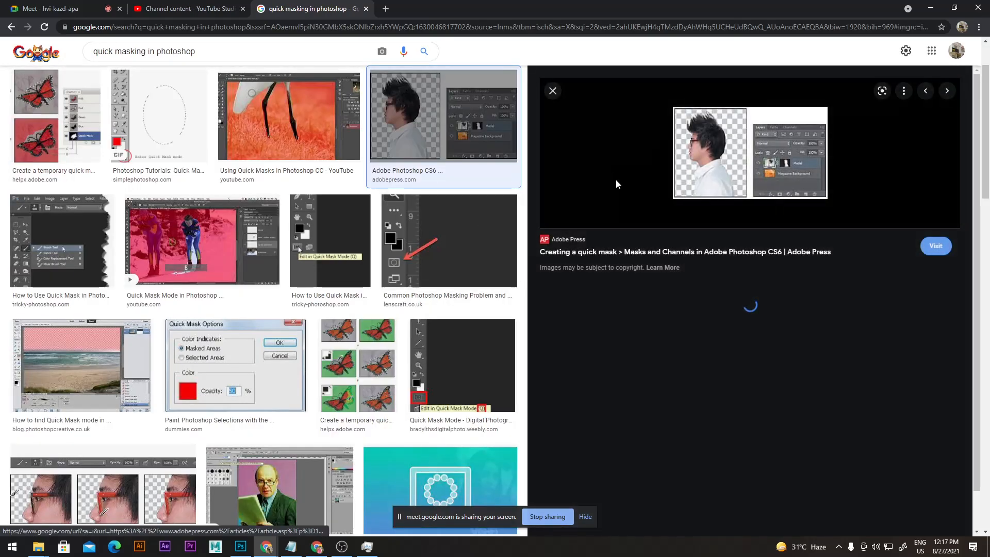
click(315, 142)
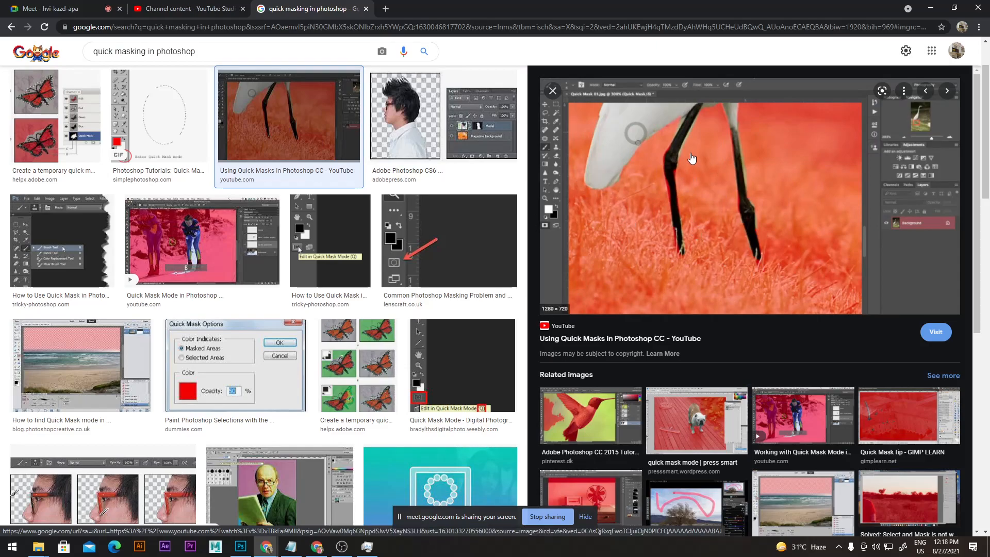
click(183, 229)
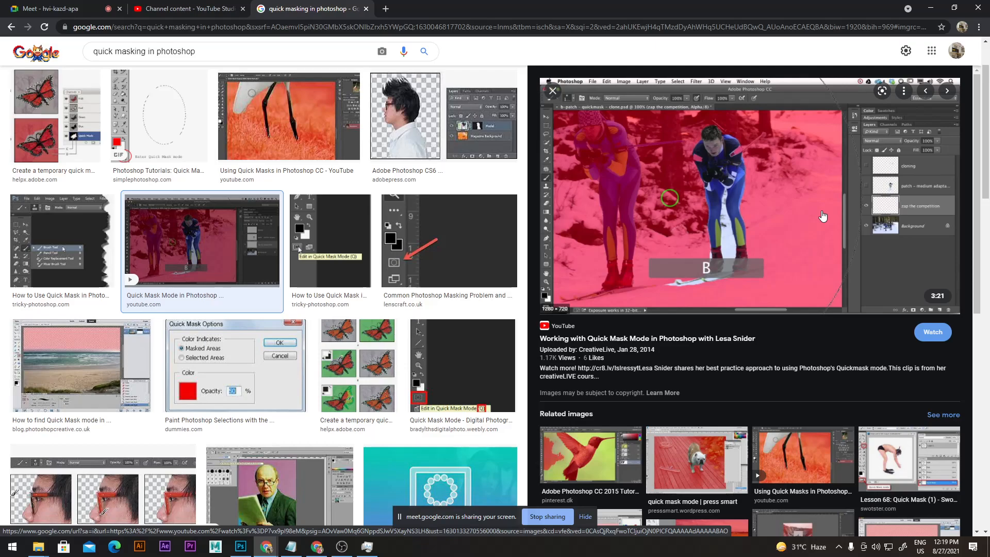
Step: Switch to Photoshop and review the Happy_Janmastmi_01.psd poster fitted to the window alongside VFX_workshop_poster_02.psd, checking the system calendar
click(241, 547)
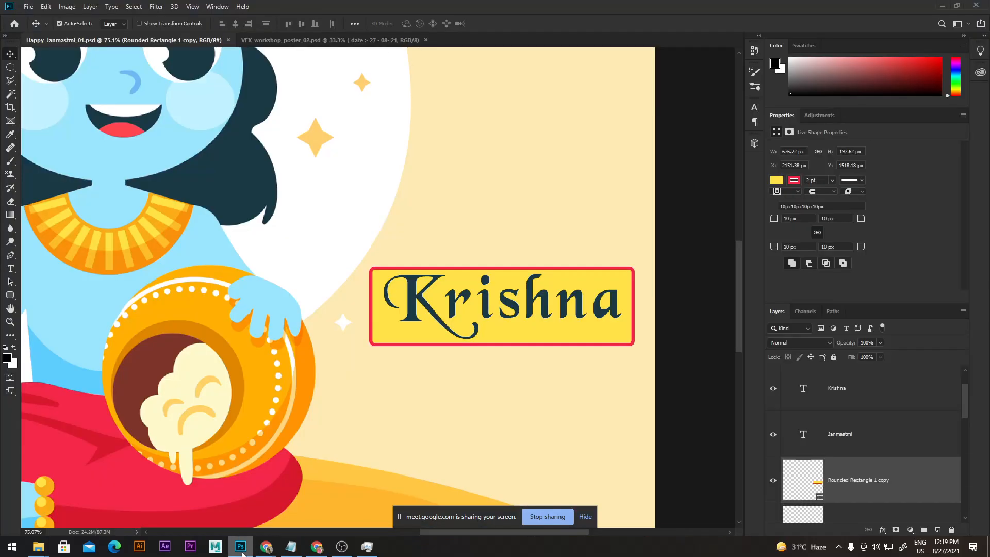
key(ctrl+0)
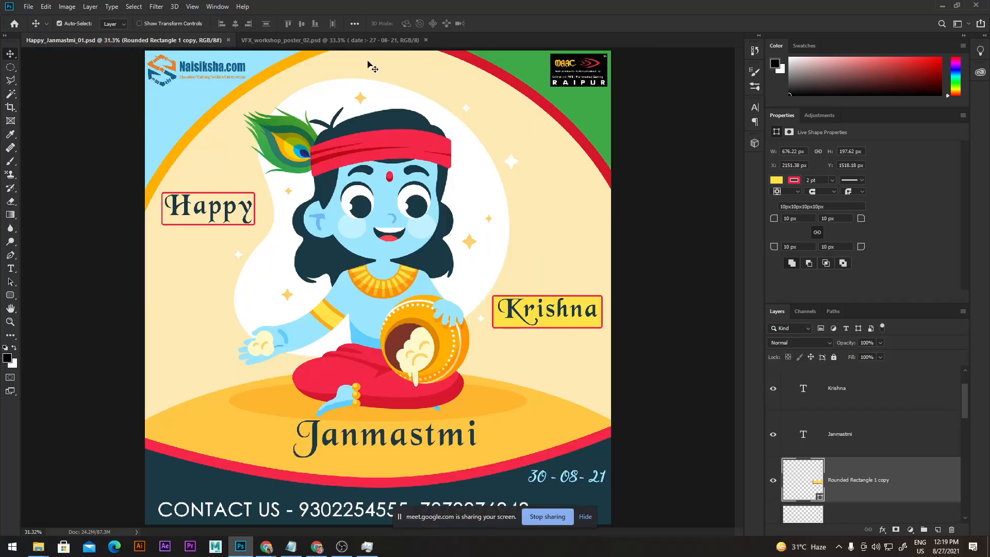
click(350, 40)
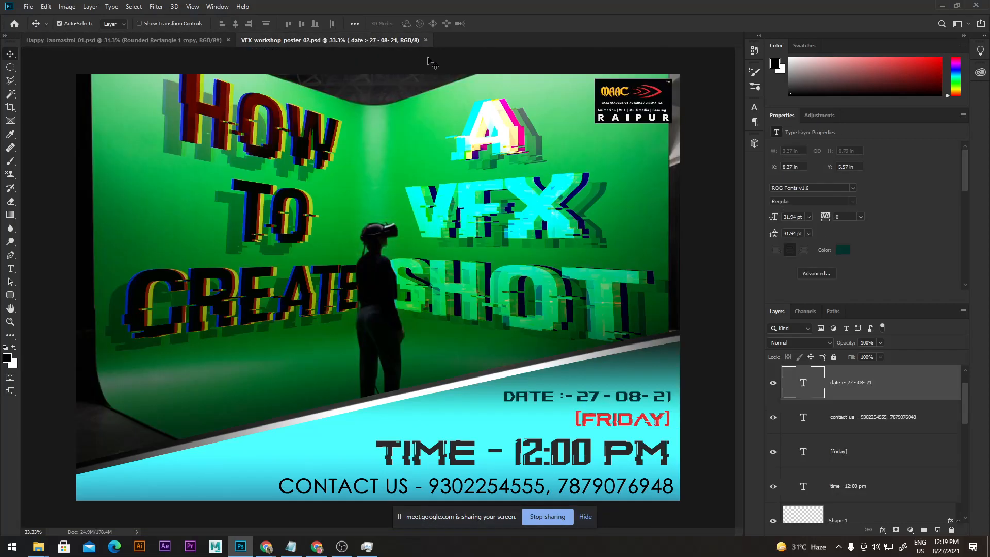
click(205, 41)
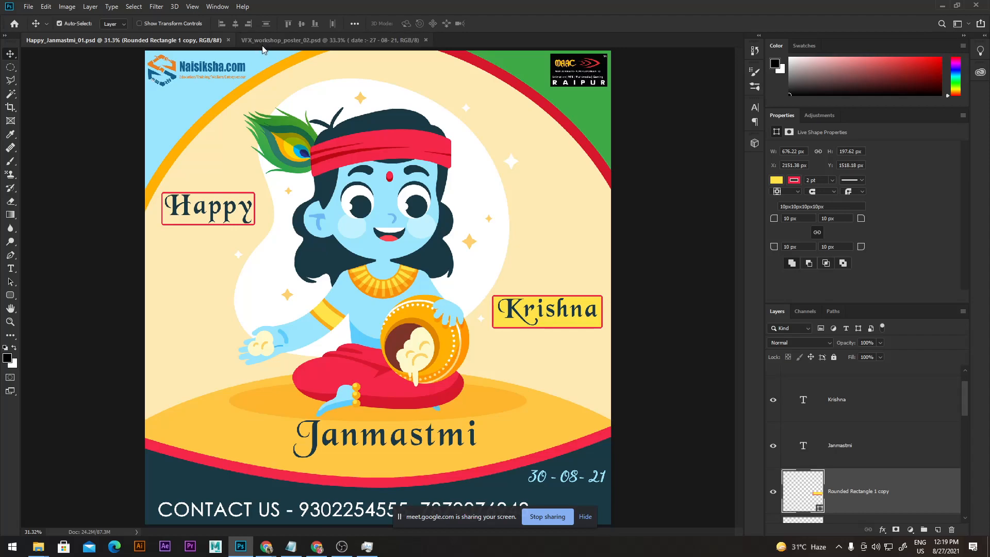
click(265, 40)
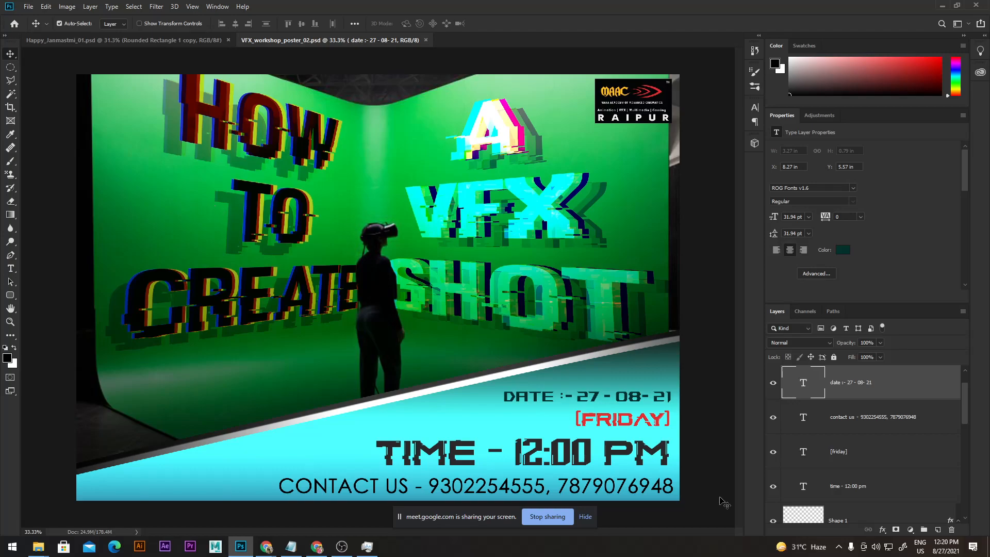
click(944, 550)
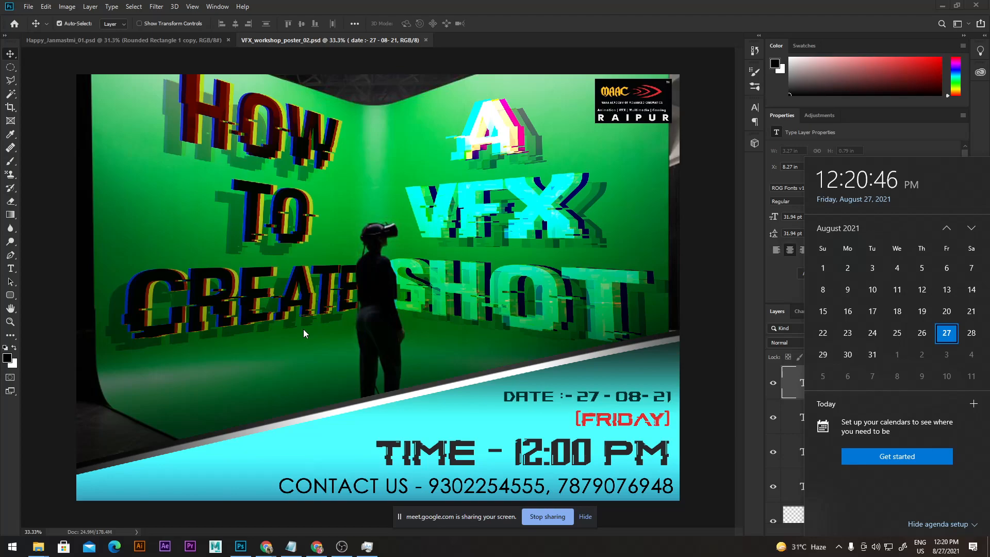
click(175, 38)
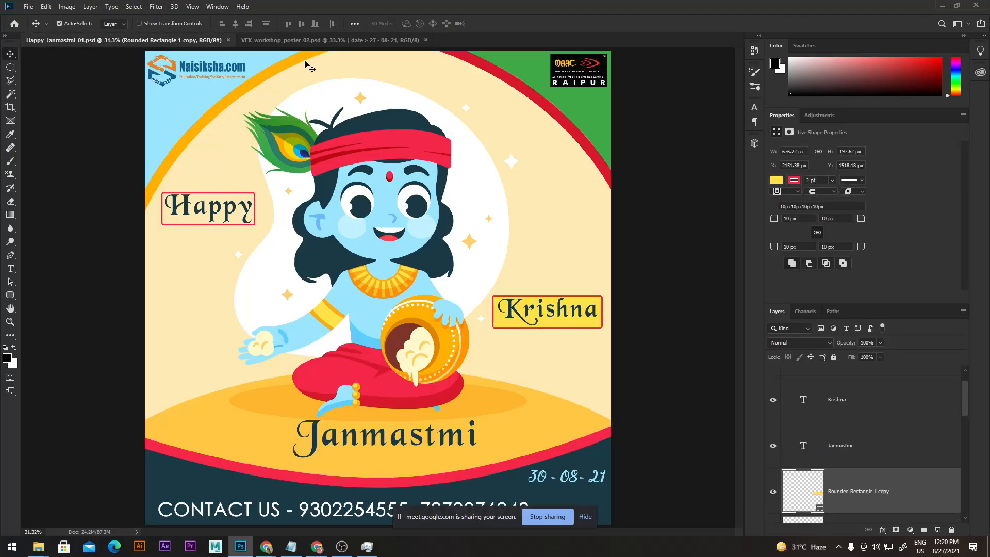
Step: Change the time text on the VFX workshop poster to read 04:00 PM
click(305, 42)
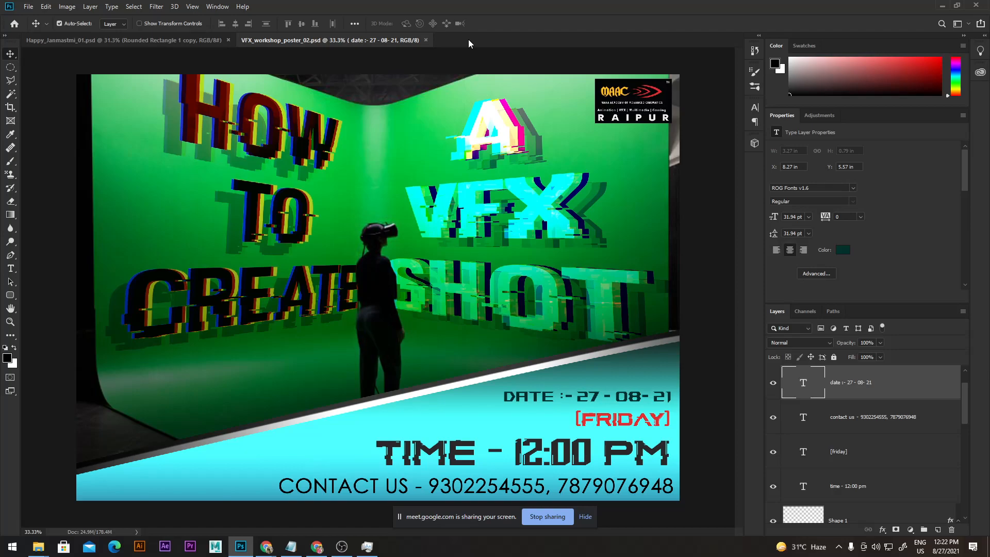
click(572, 458)
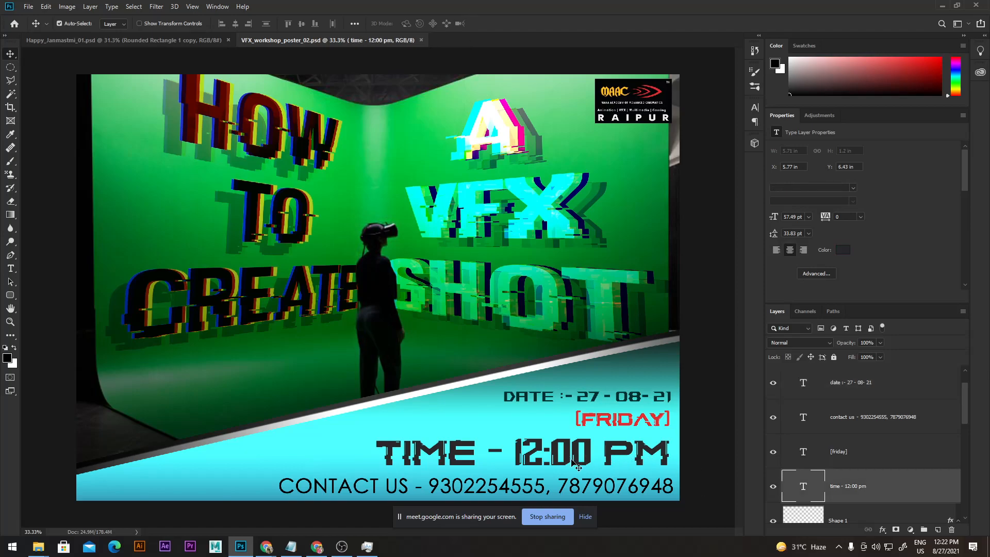
key(t)
click(541, 453)
drag(541, 454, 510, 464)
text(04)
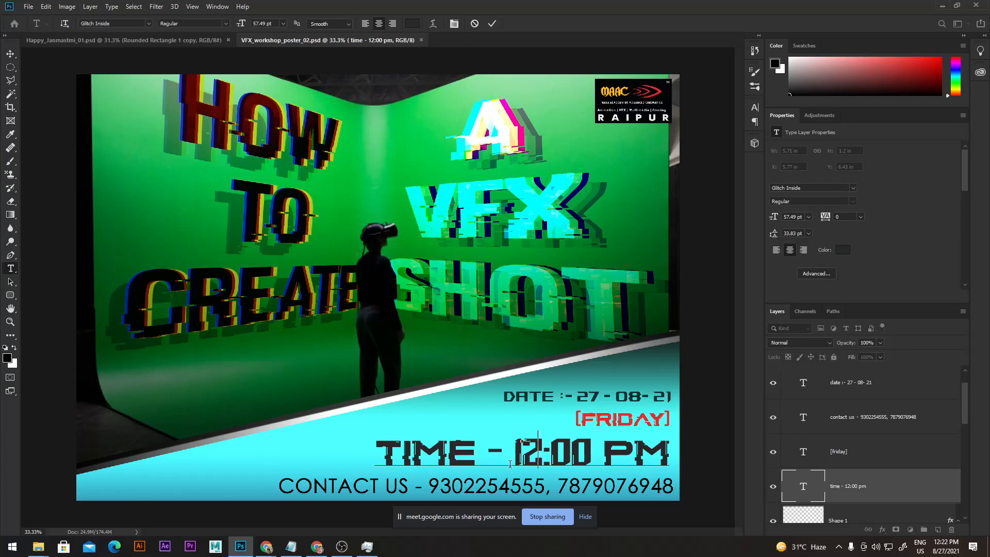
click(492, 23)
click(10, 55)
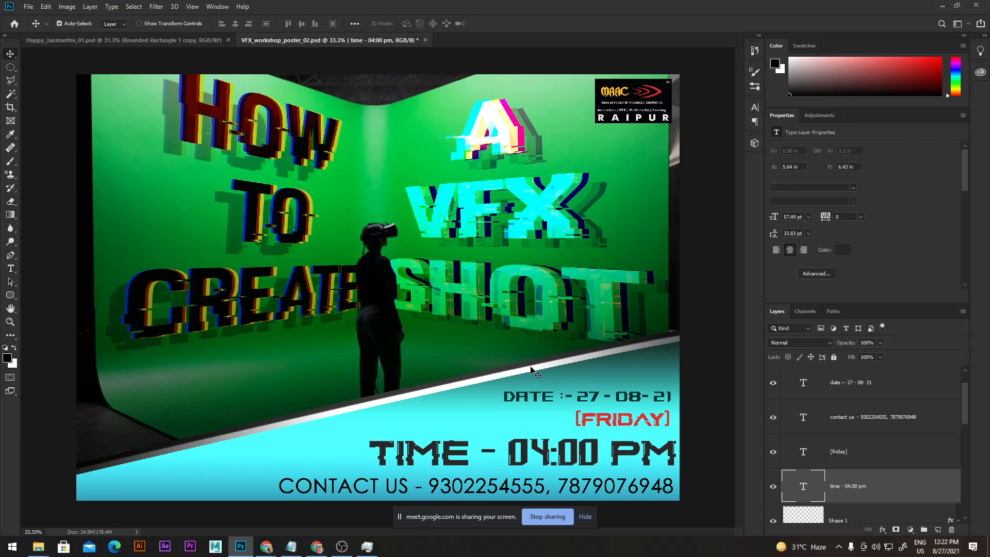
double_click(456, 42)
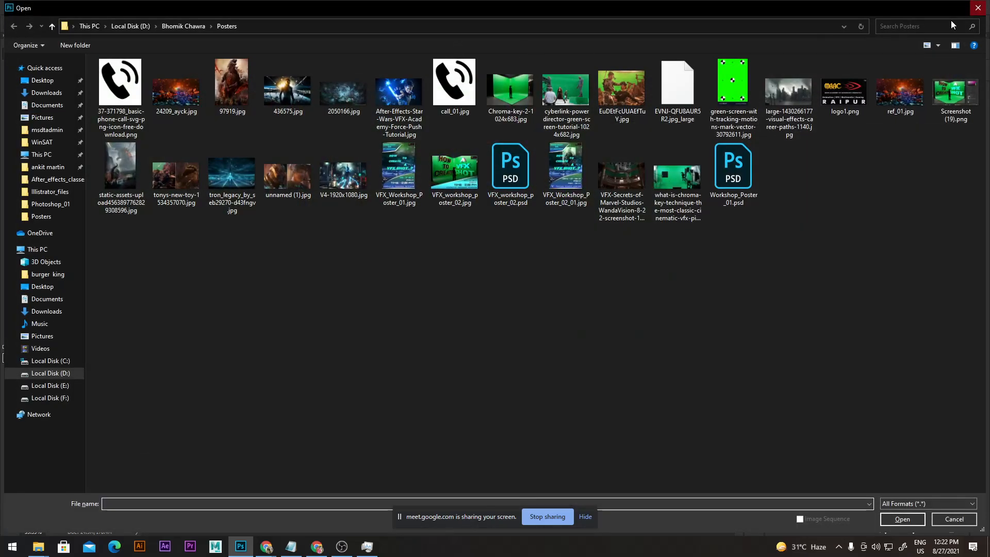
click(977, 7)
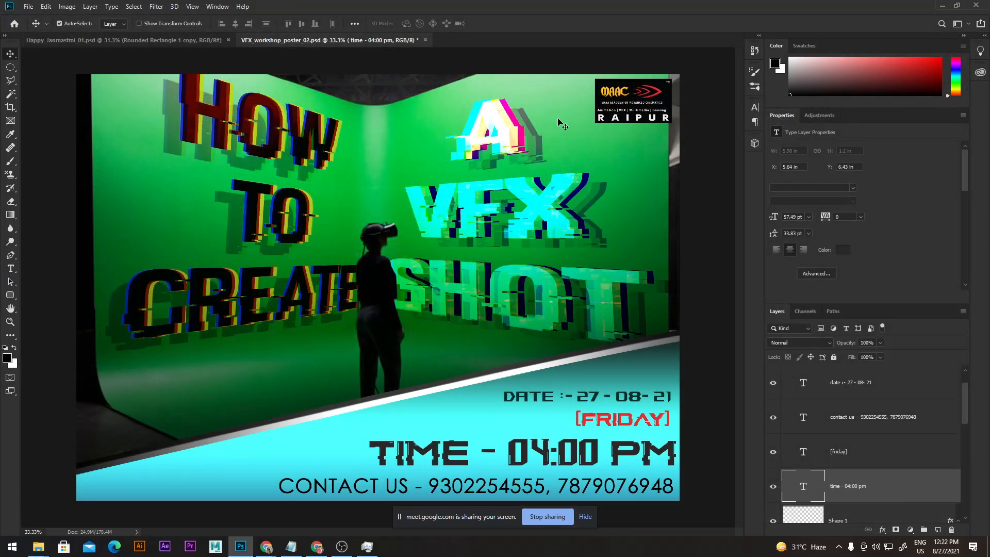
click(123, 41)
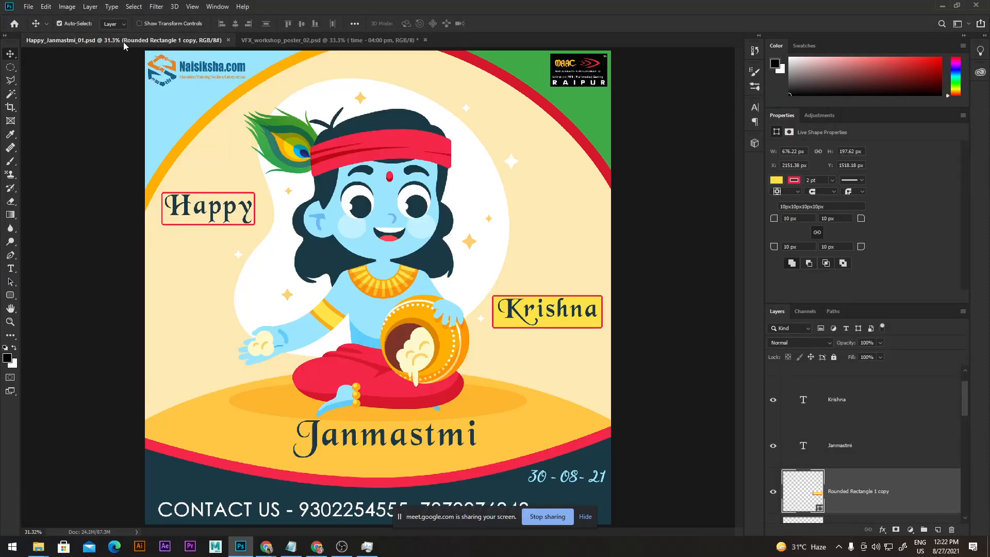
key(ctrl+o)
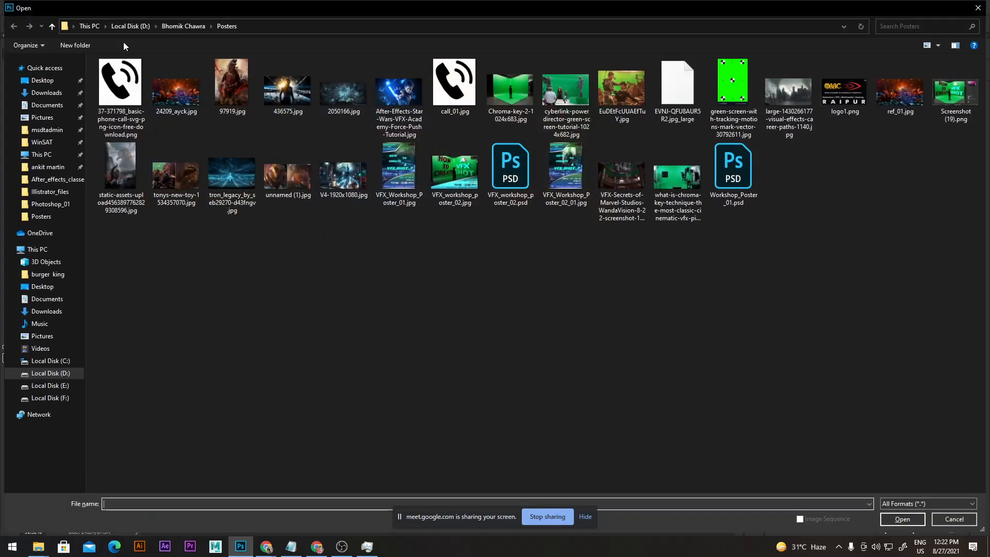
click(975, 8)
key(ctrl)
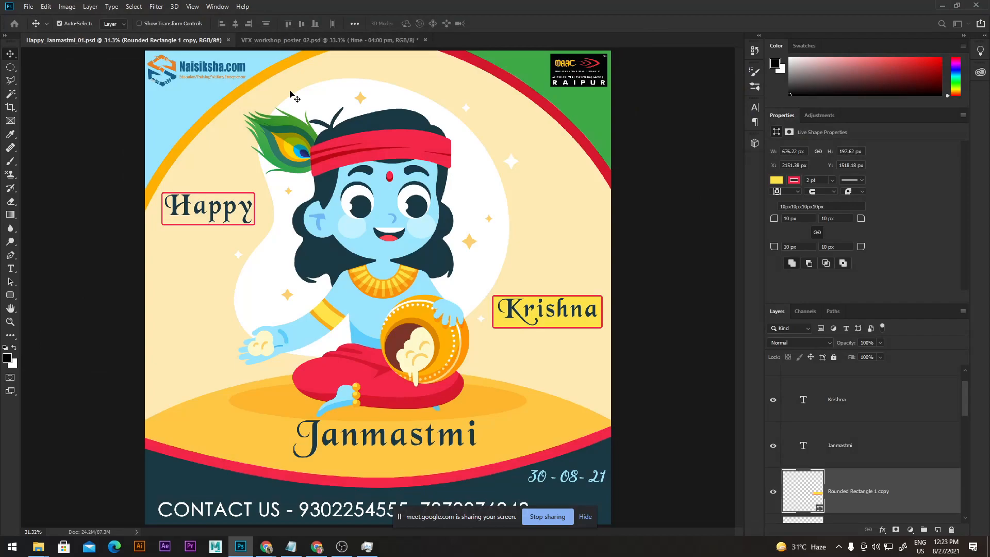
Step: Create a new document from the saved ART_work_Size_02 preset, 1080 x 1080 px at 300 ppi with a white background
key(ctrl+n)
drag(481, 94, 505, 97)
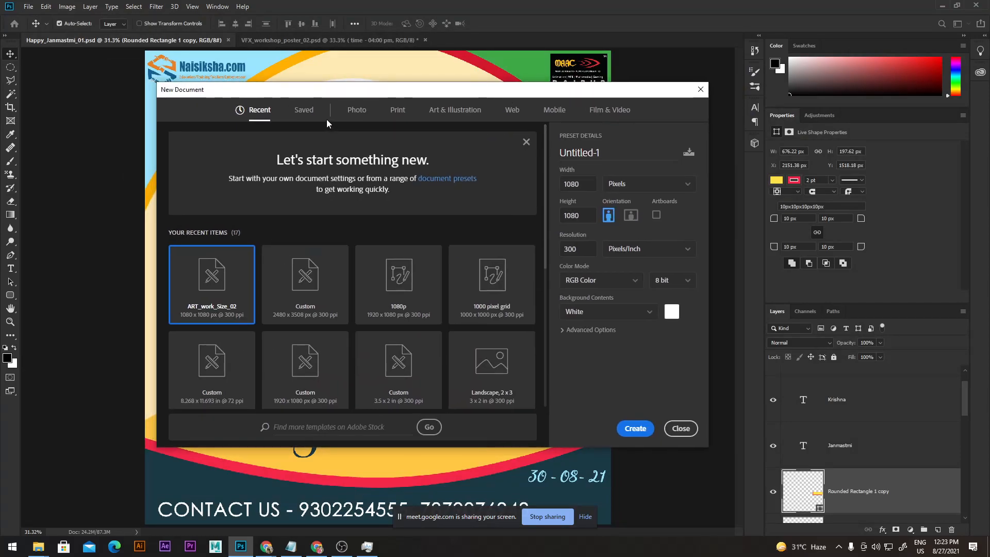
click(304, 110)
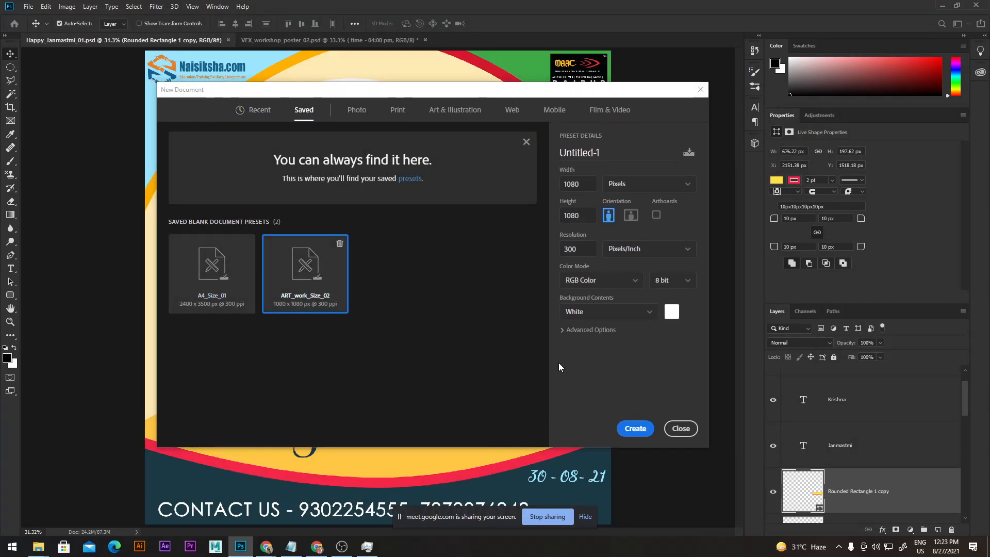
click(639, 430)
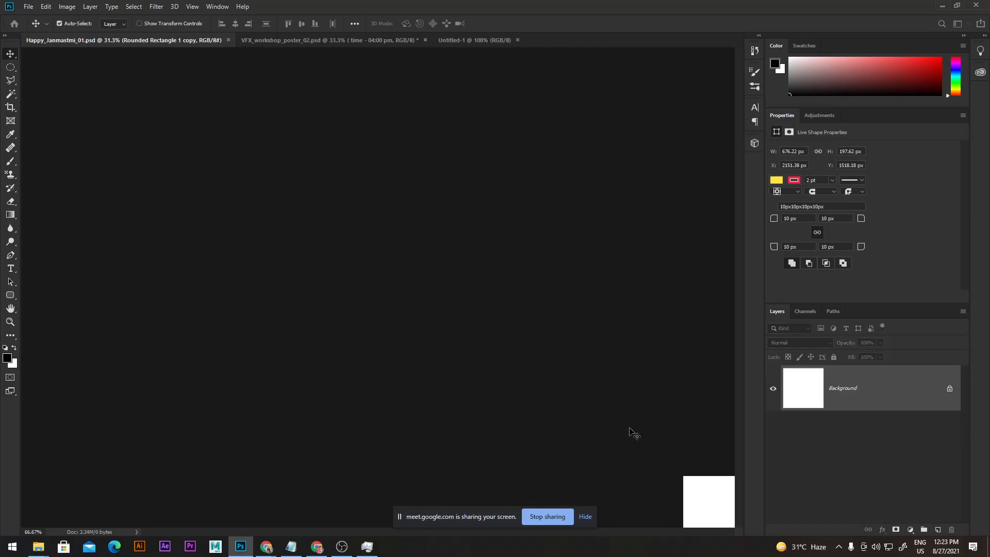
Step: Place the JPG photo of the sitting monkey from the Photoshop_01 folder as an embedded smart object in the blank document
key(ctrl+0)
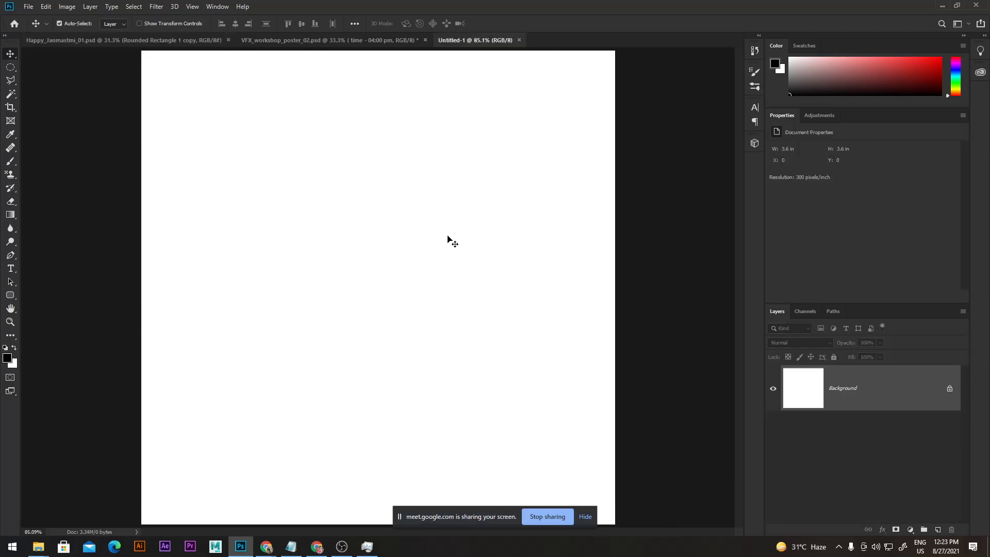
click(28, 7)
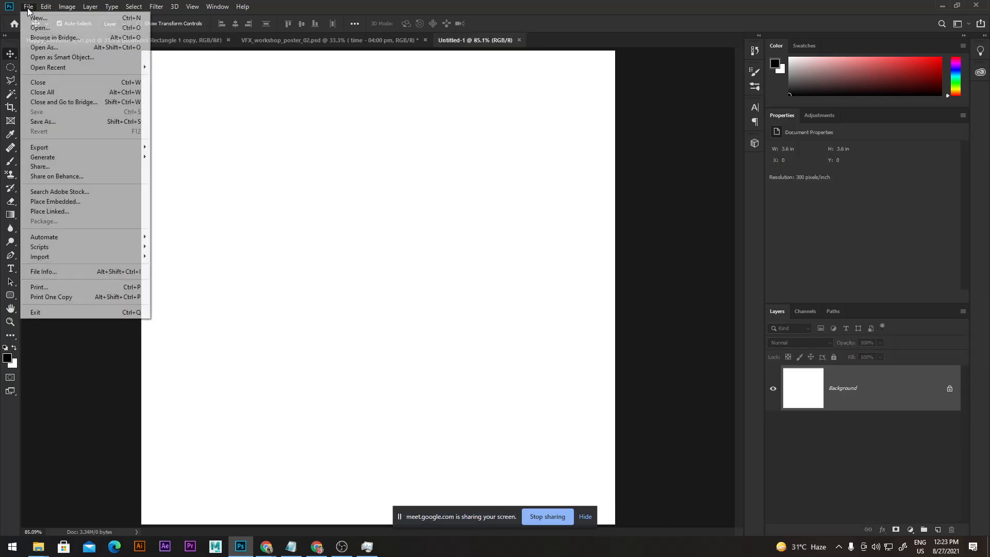
click(73, 201)
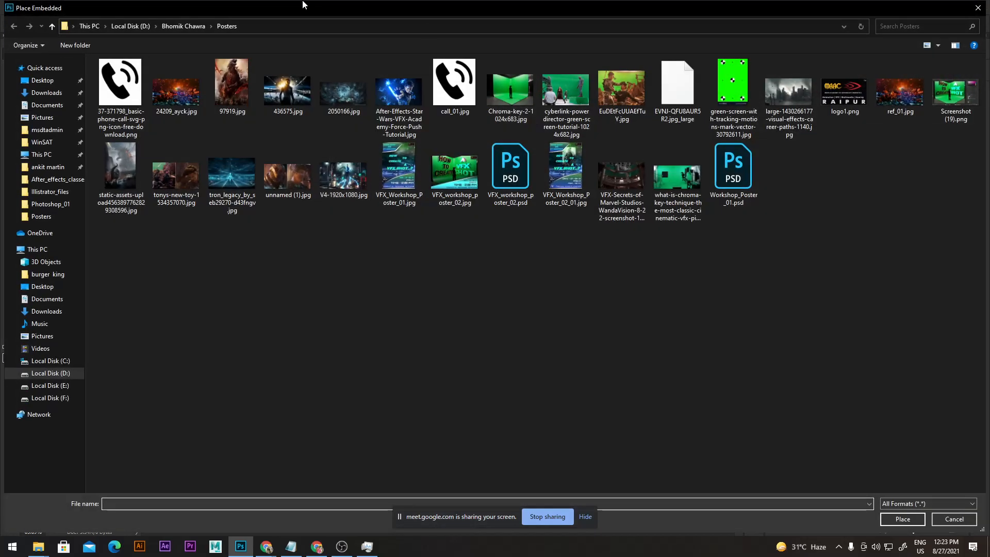
click(177, 26)
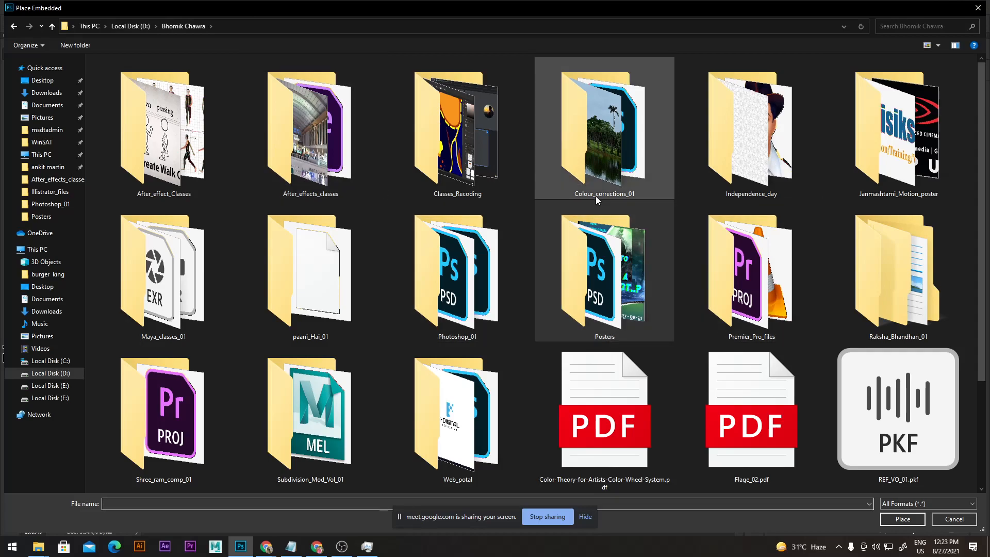
double_click(481, 295)
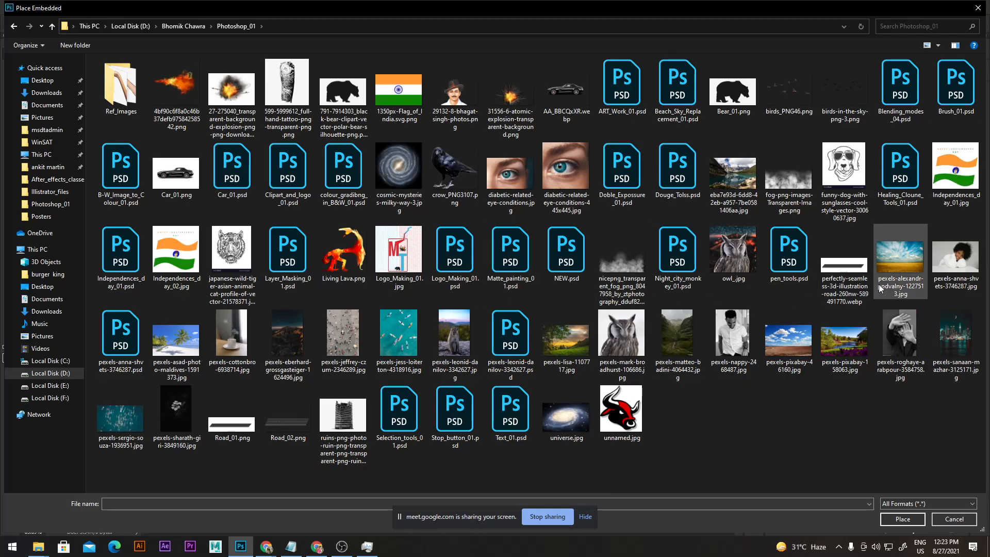
click(619, 338)
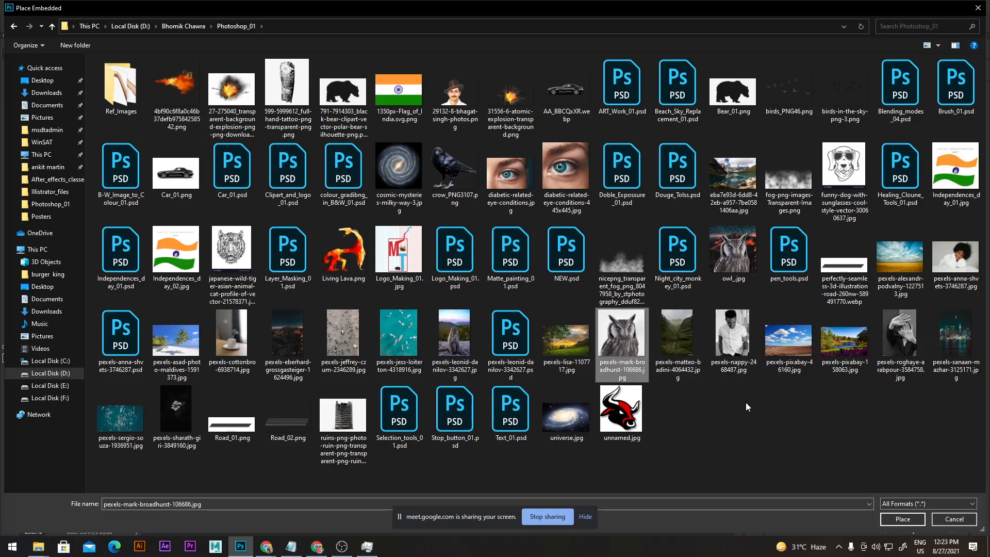
click(455, 344)
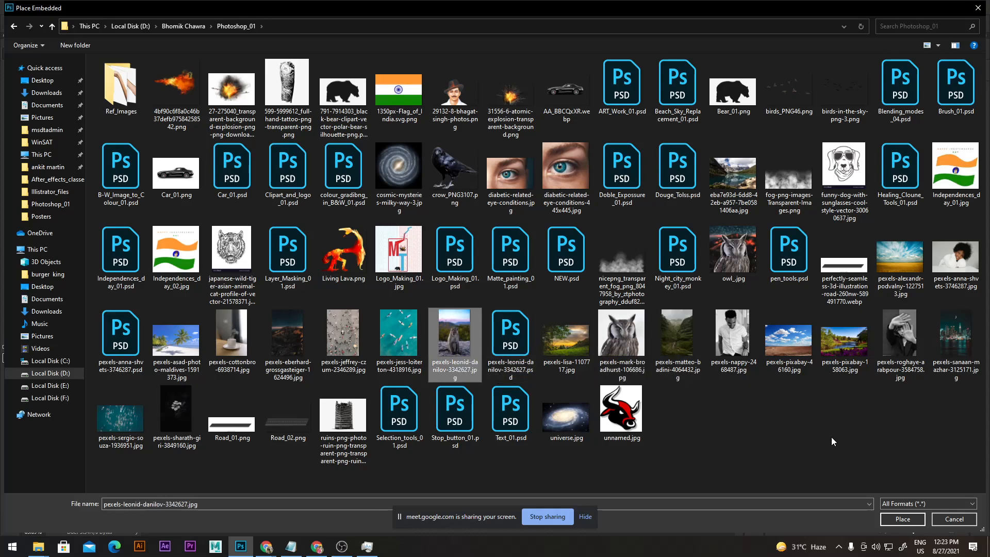
click(901, 519)
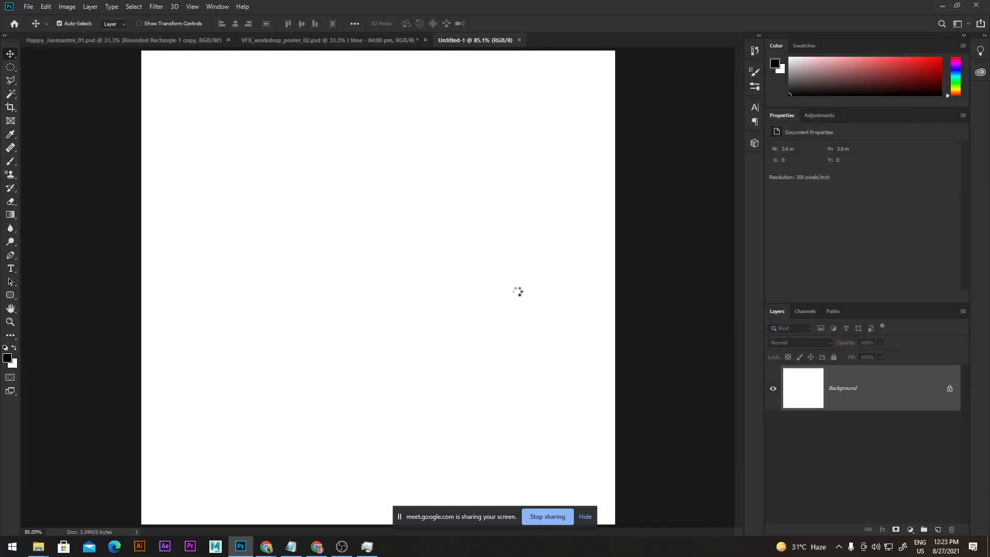
key(Return)
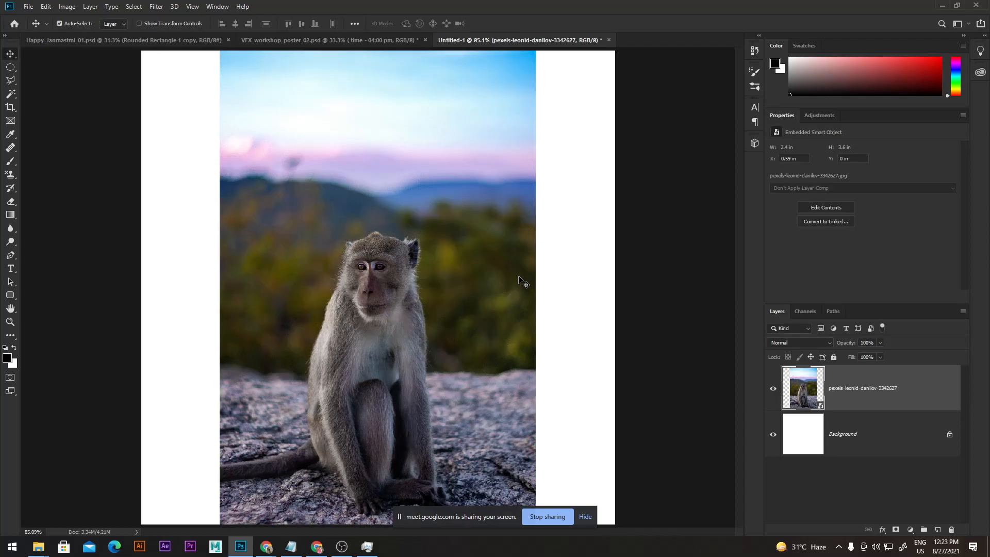
Step: Scale the monkey photo proportionally to 6.66% and move it up to Y 406.82 px, covering the whole square canvas
scroll(392, 217, down, 2)
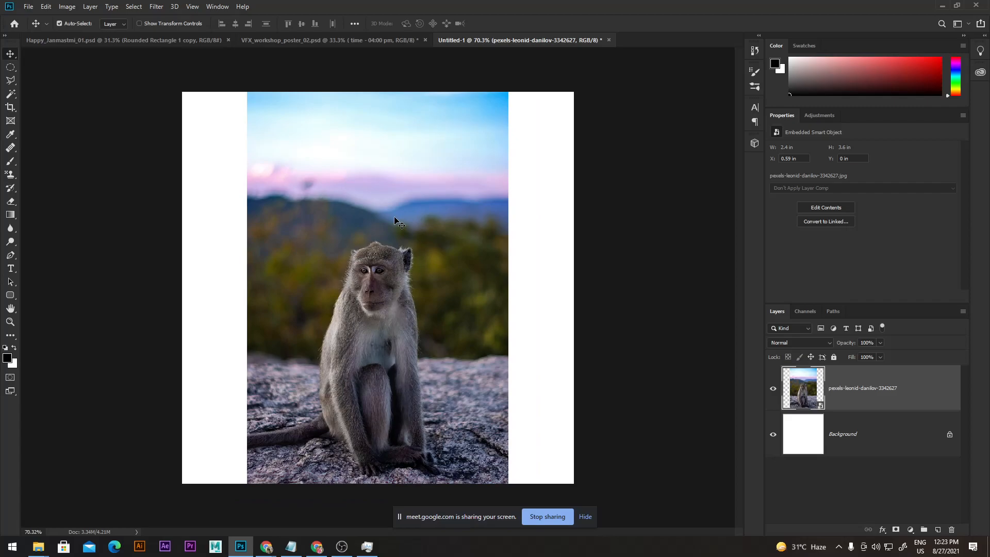
scroll(420, 266, down, 2)
drag(416, 265, 432, 288)
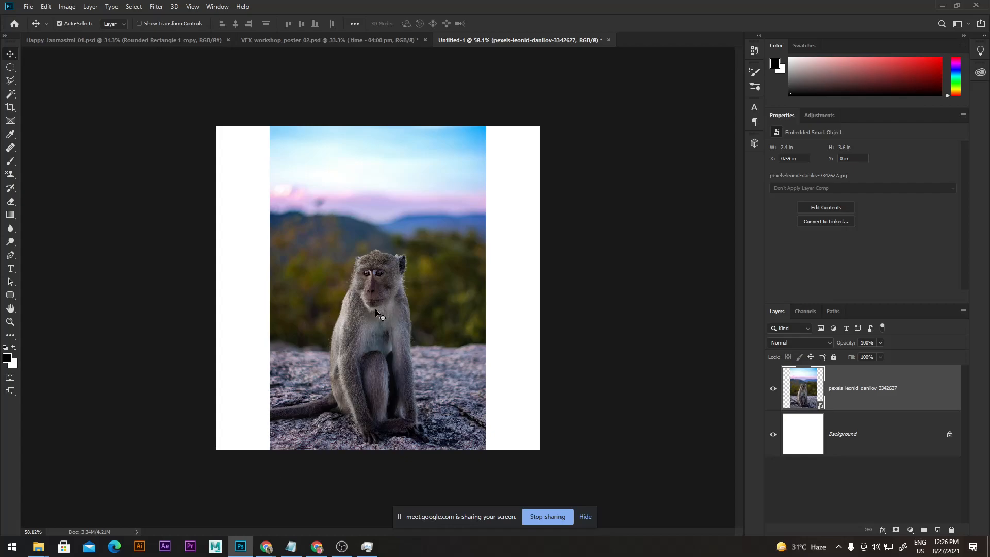
drag(419, 306, 419, 299)
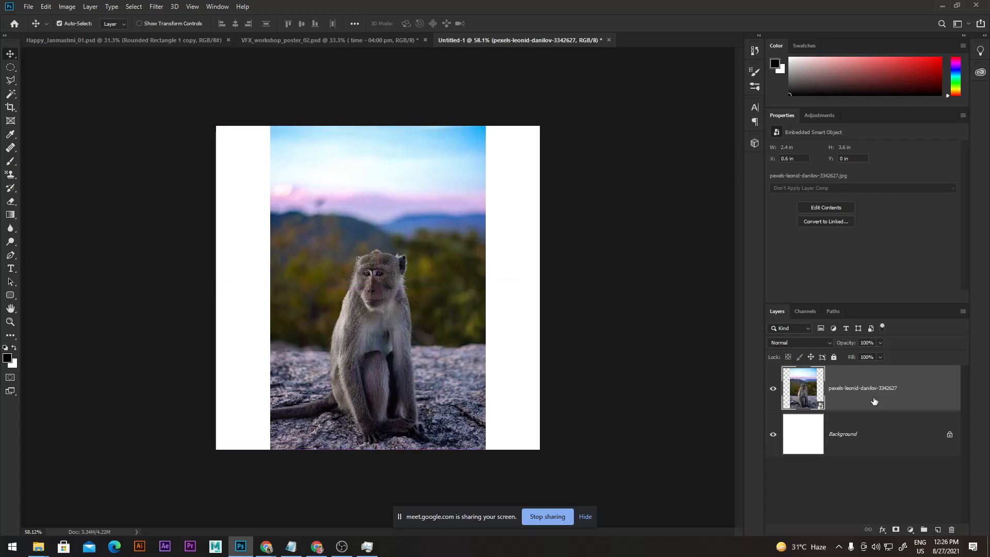
key(ctrl+t)
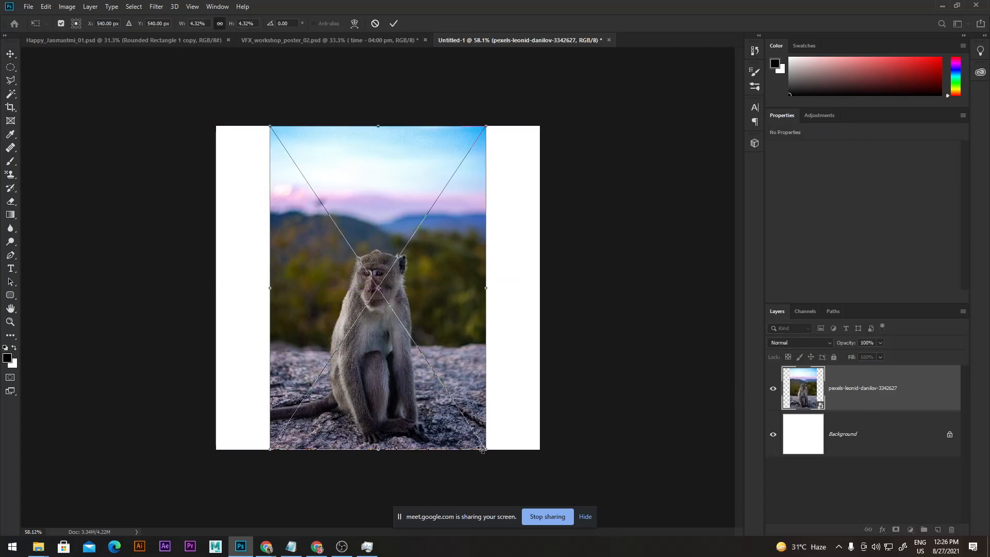
drag(485, 449, 563, 527)
scroll(413, 221, down, 1)
drag(415, 305, 418, 271)
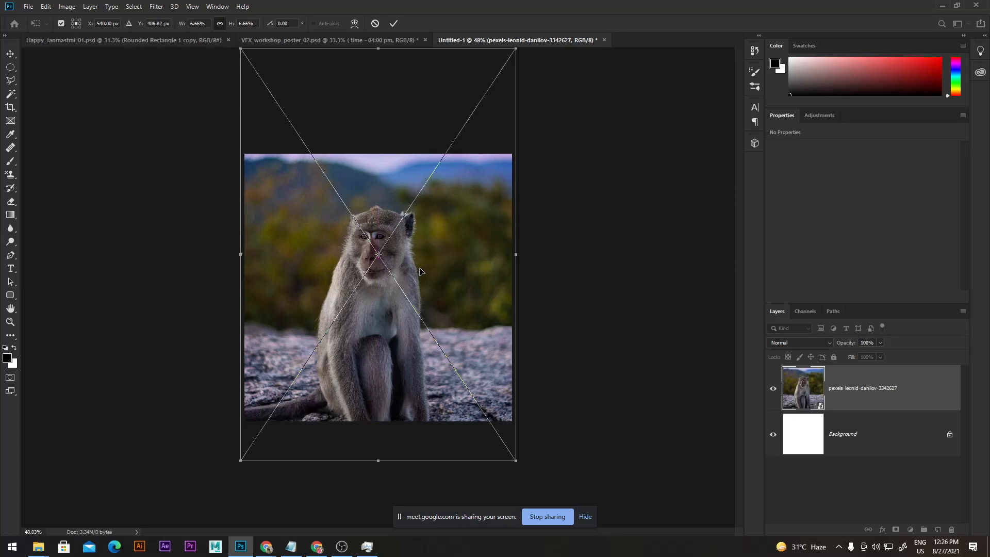
key(Return)
scroll(397, 264, up, 2)
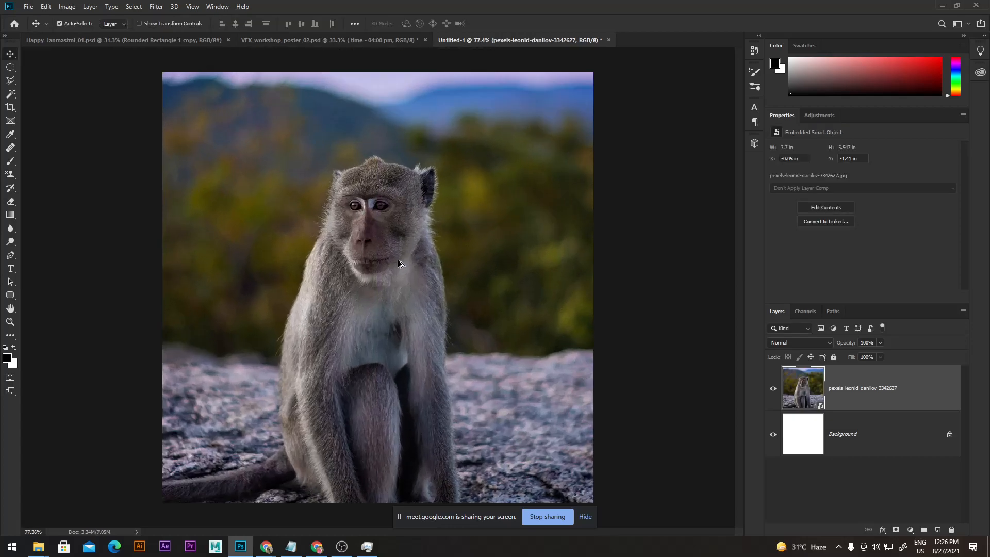
scroll(398, 259, up, 2)
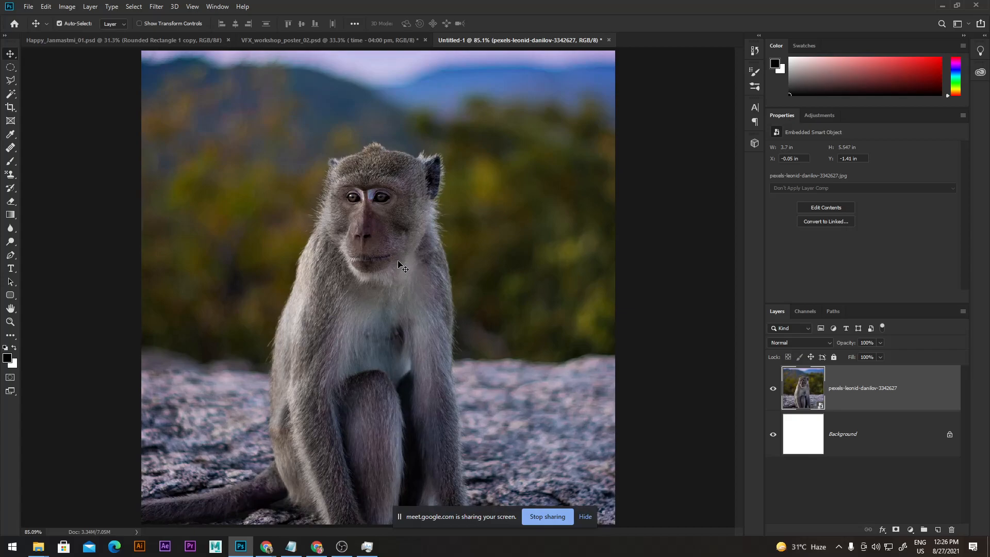
scroll(357, 197, up, 2)
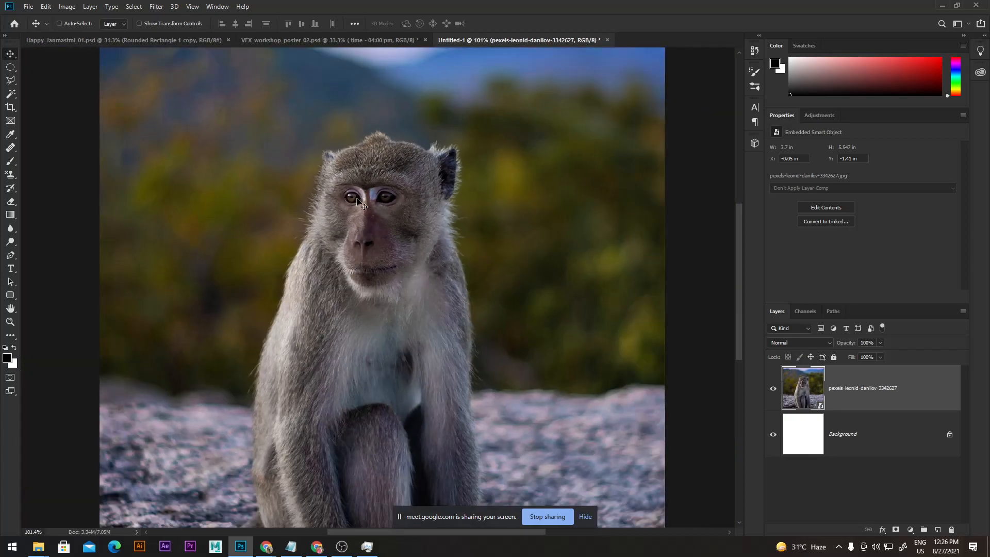
scroll(357, 200, down, 1)
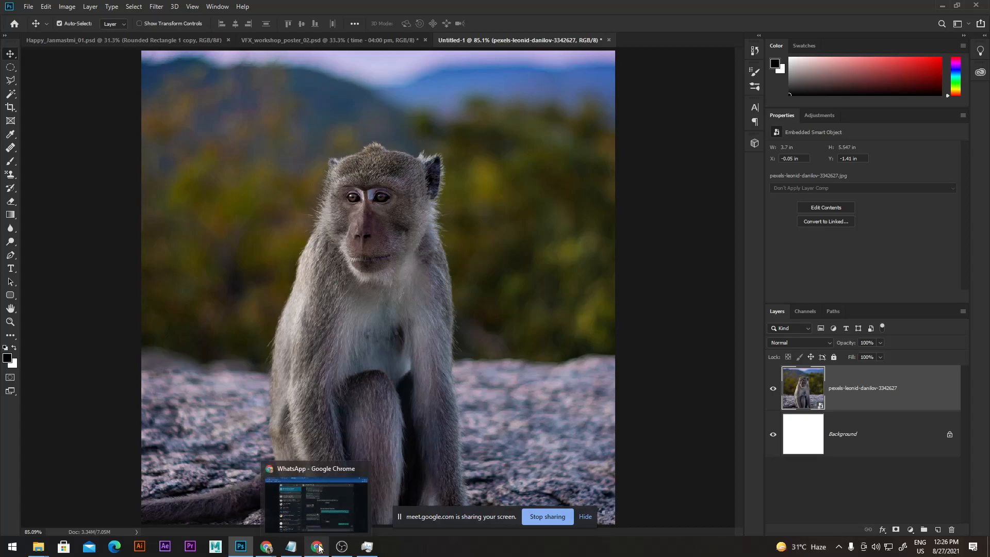
Step: Switch to the quick masking image results in Chrome and preview the bird-leg and bulldog quick mask examples
mouse_move(268, 551)
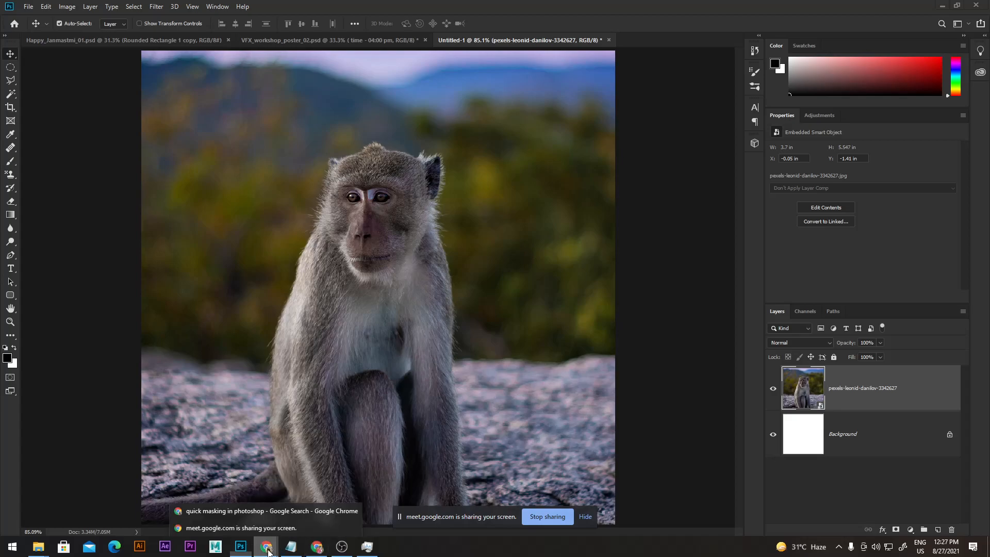
click(265, 512)
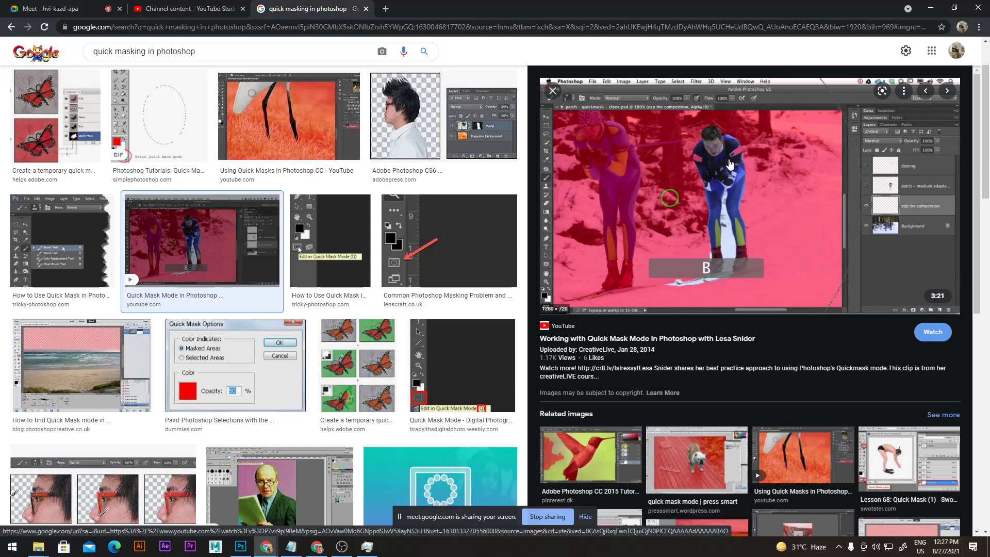
click(297, 115)
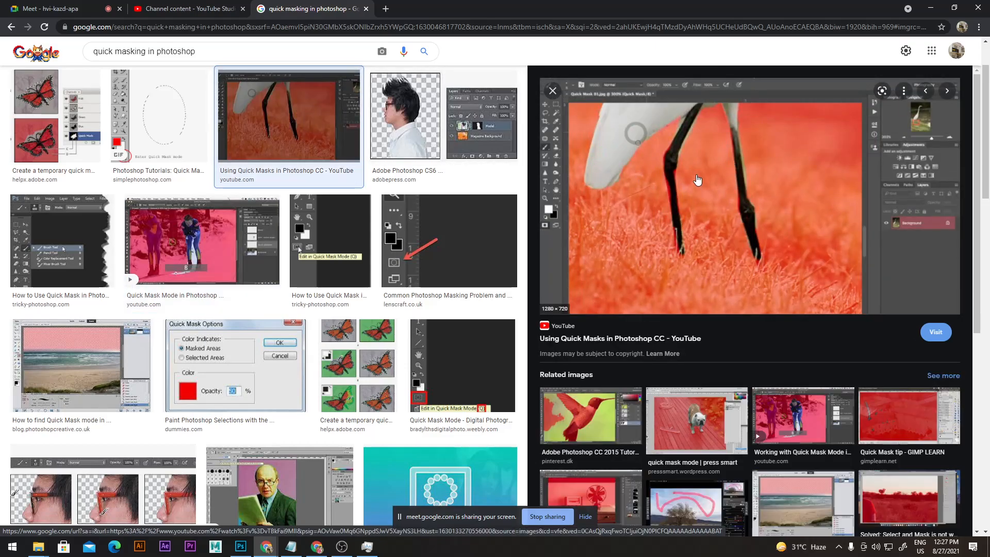
scroll(697, 179, down, 3)
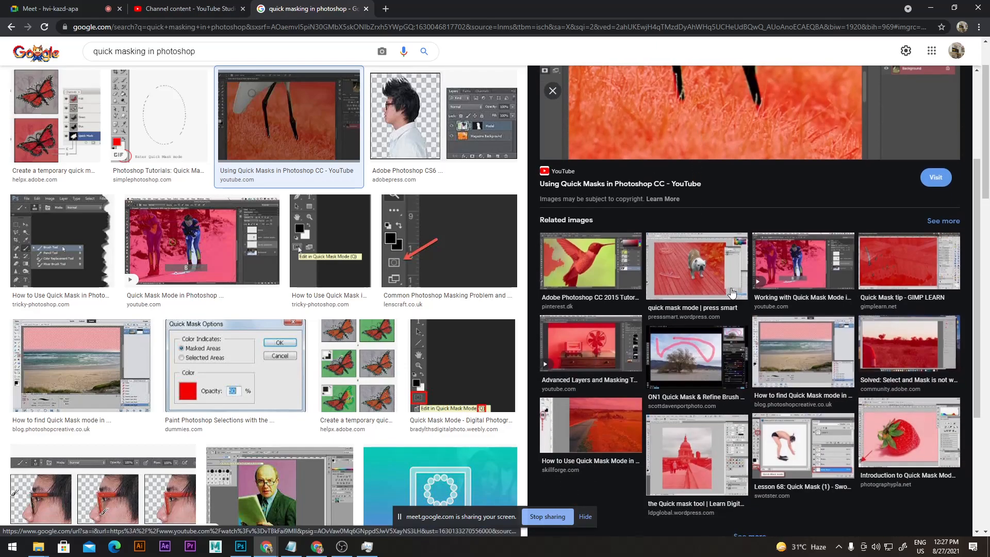
click(711, 277)
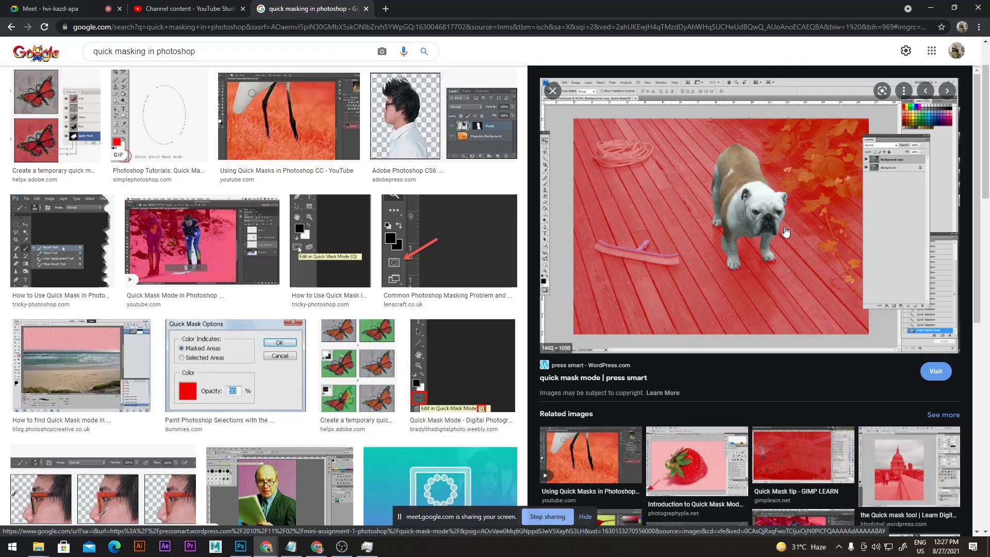
scroll(780, 361, down, 4)
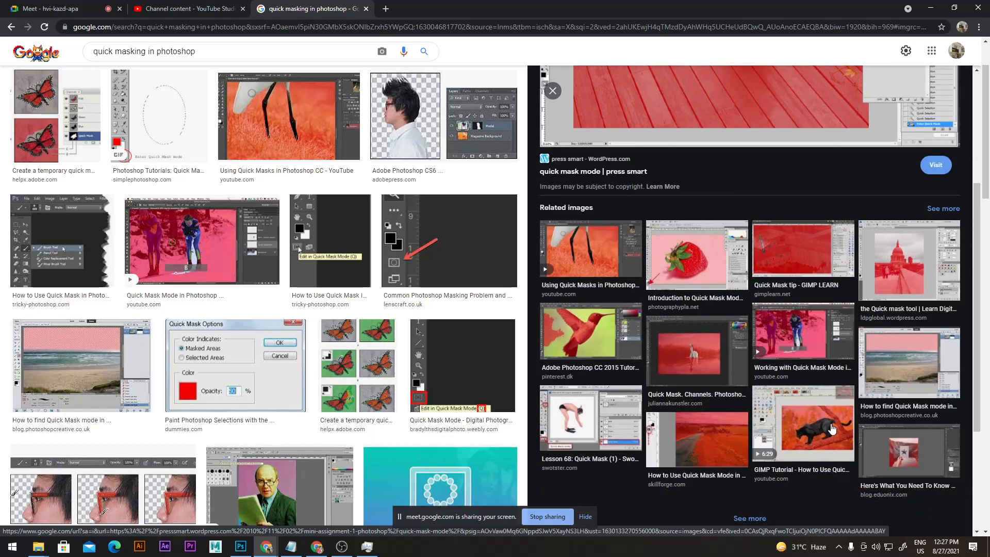
scroll(756, 185, up, 4)
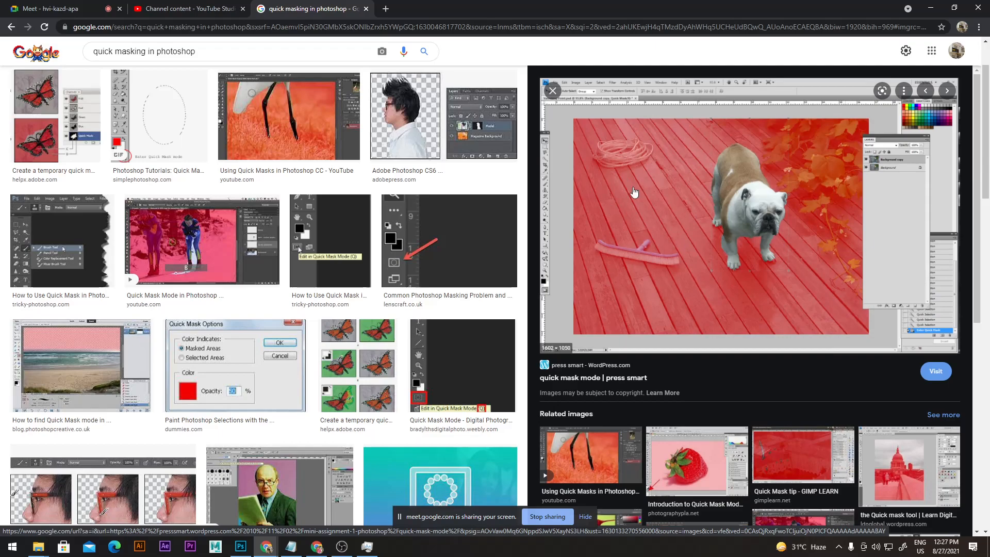
scroll(776, 422, down, 5)
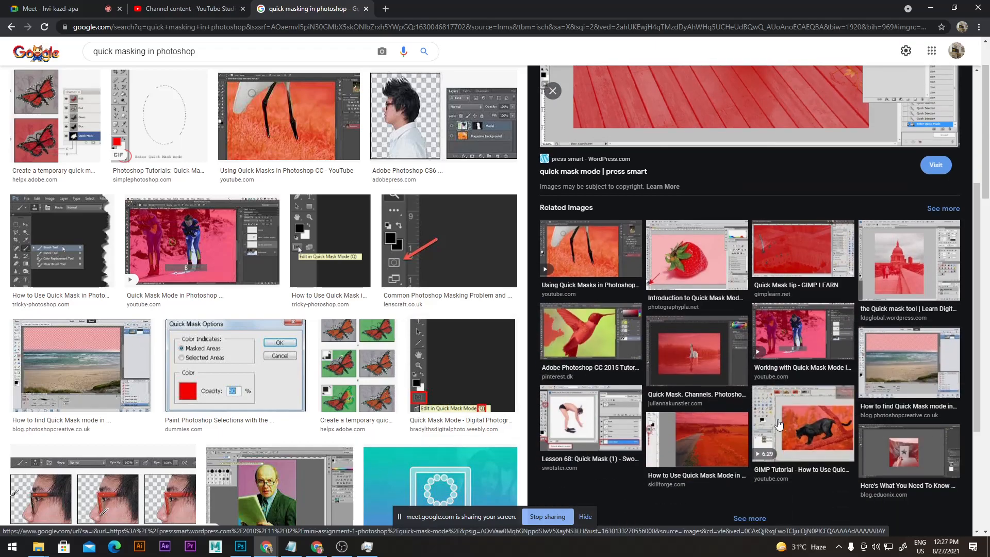
Step: Preview the GIMP black panther quick mask and horse layer mask examples among the related images
click(776, 428)
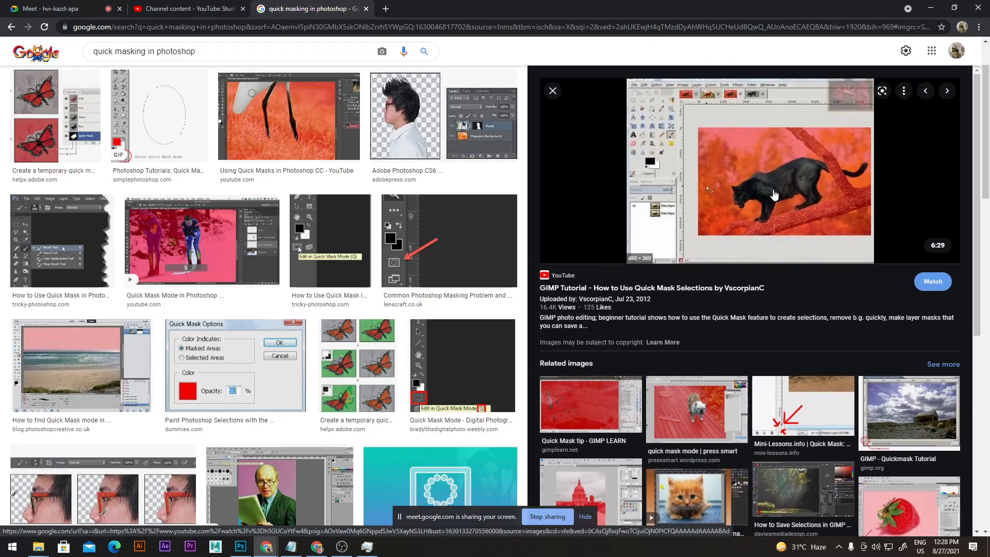
scroll(773, 194, down, 5)
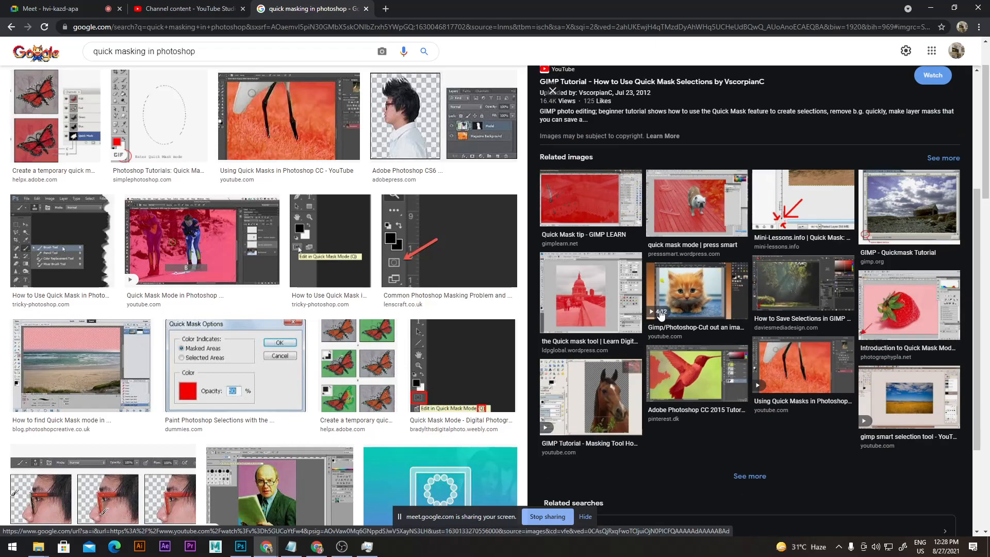
click(773, 154)
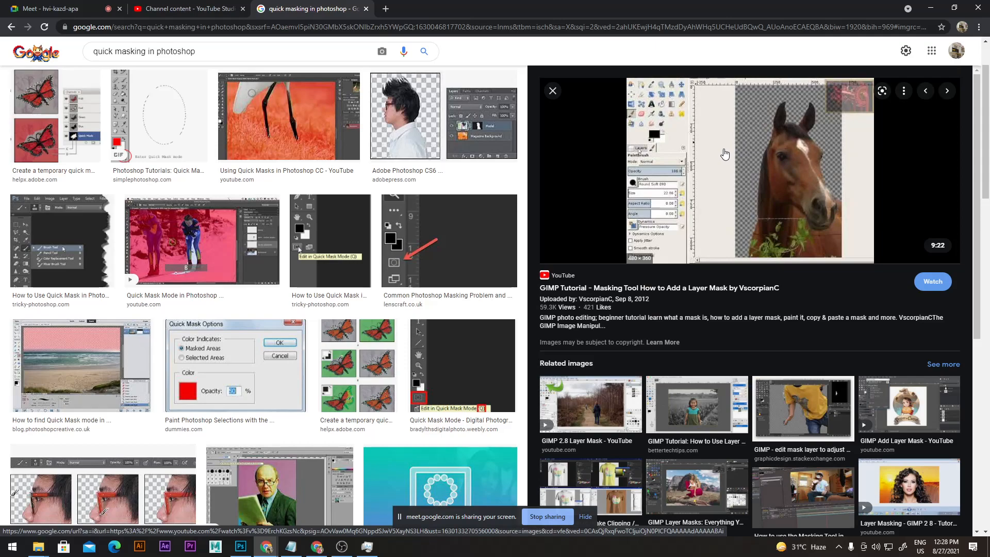
Step: Examine the elephants example with Quick Mask Options and its related images, and return to the monkey document in Photoshop
scroll(153, 370, down, 5)
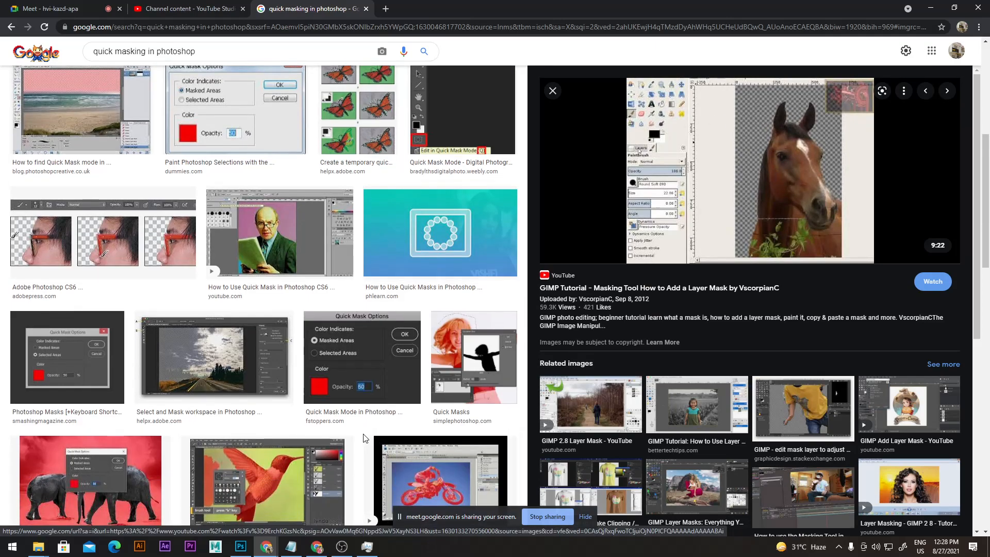
scroll(245, 308, down, 5)
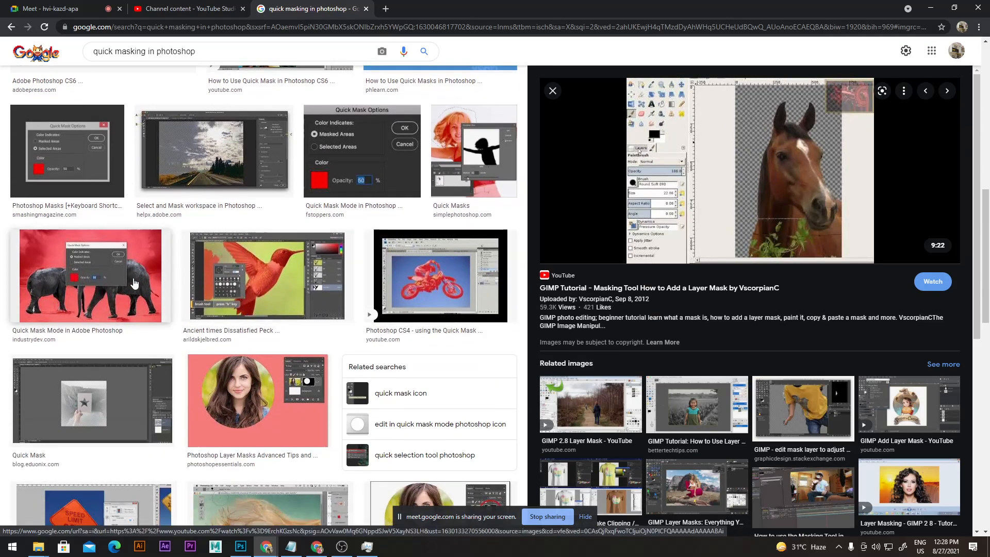
click(93, 279)
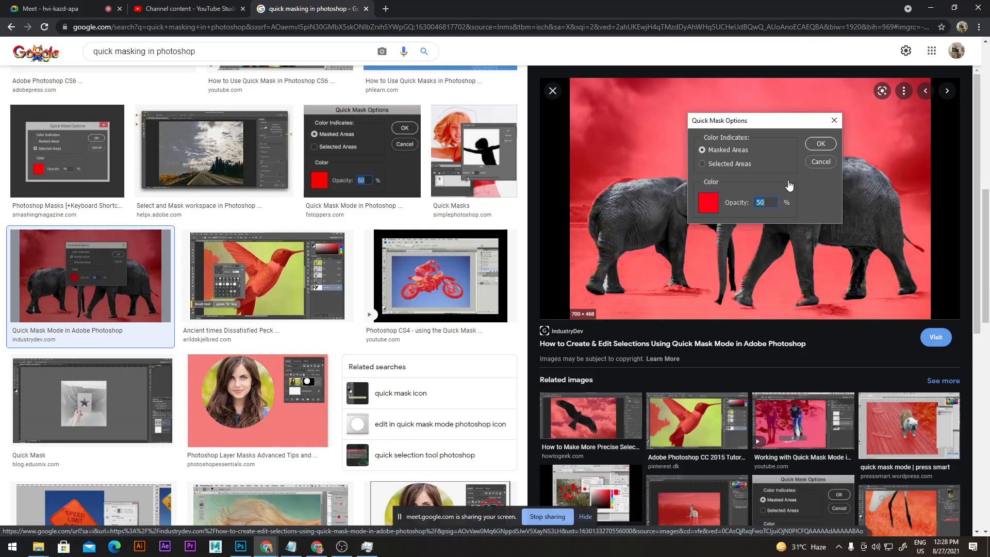
scroll(780, 208, down, 3)
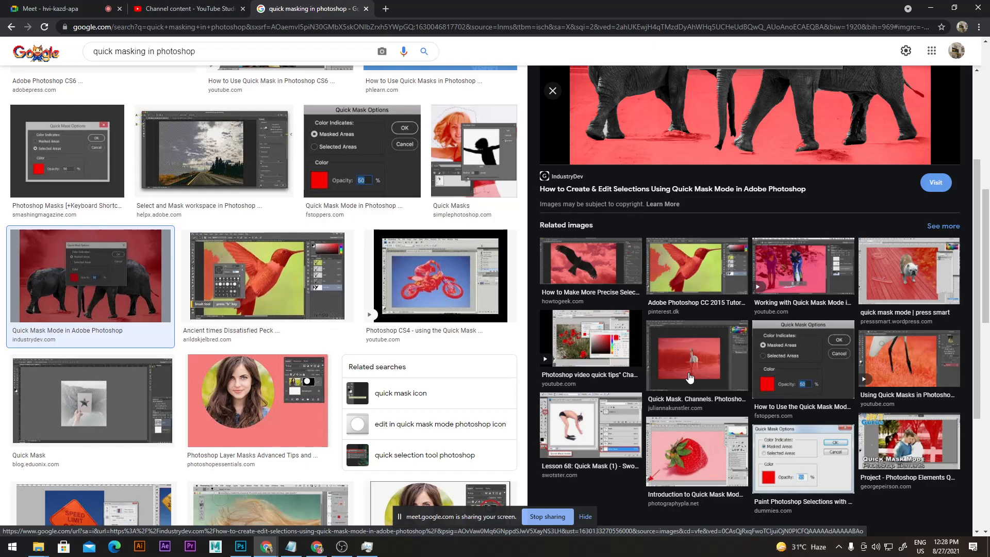
scroll(732, 380, down, 4)
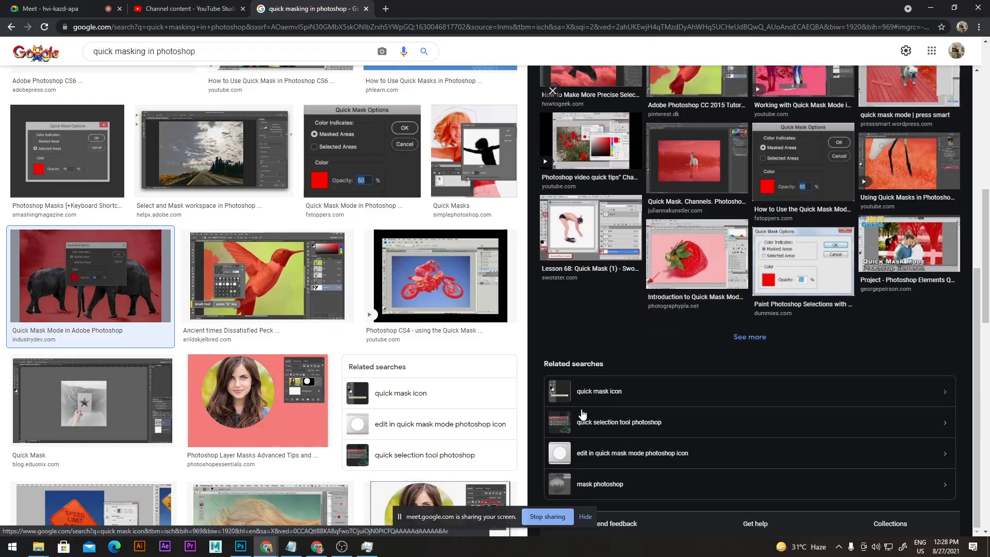
click(235, 548)
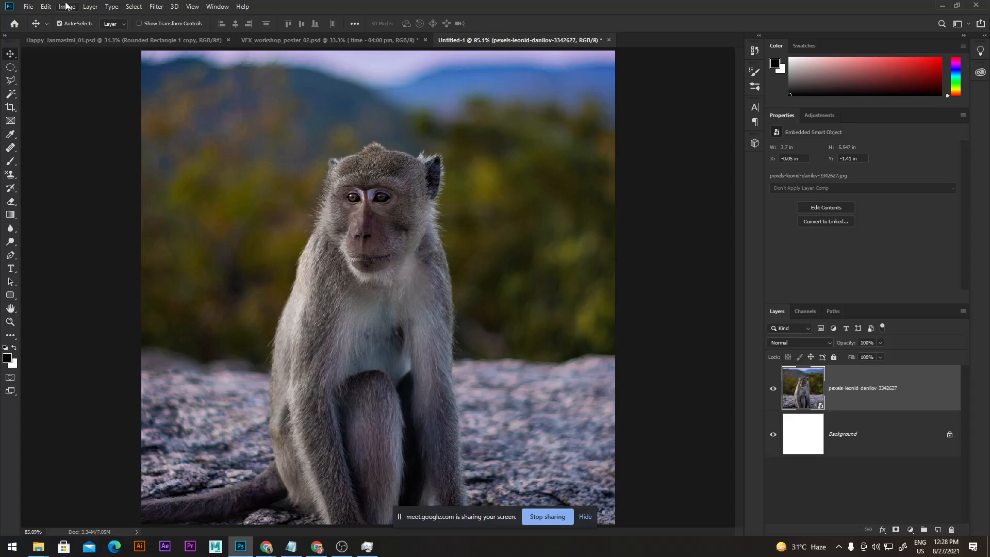
Step: Enter Quick Mask mode on the monkey layer and choose the Brush tool with black, undoing a test dab
click(132, 6)
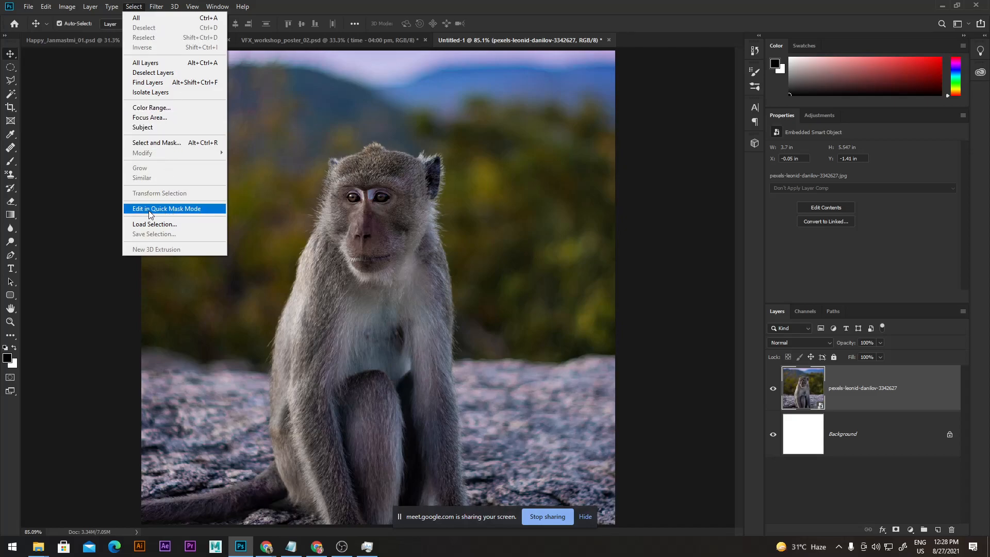
click(171, 210)
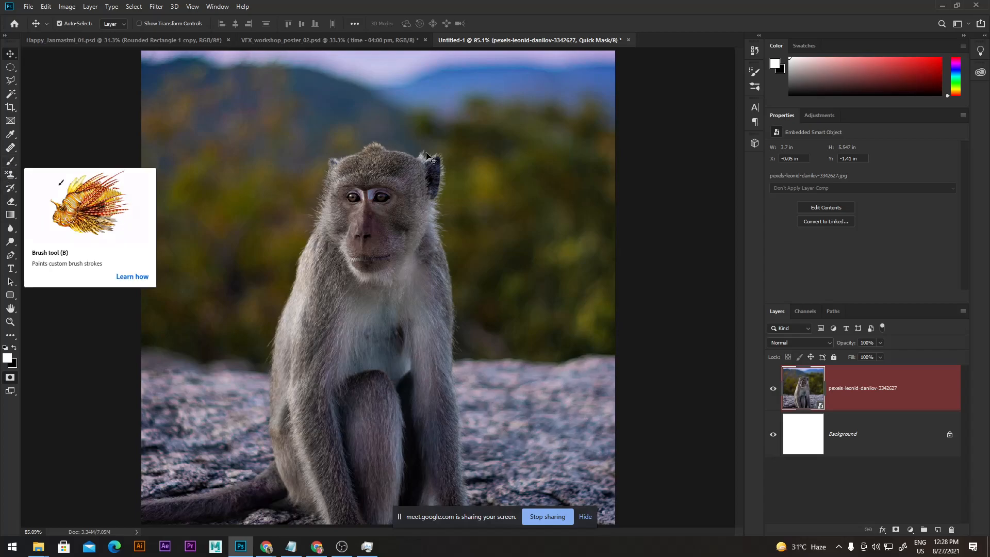
key(b)
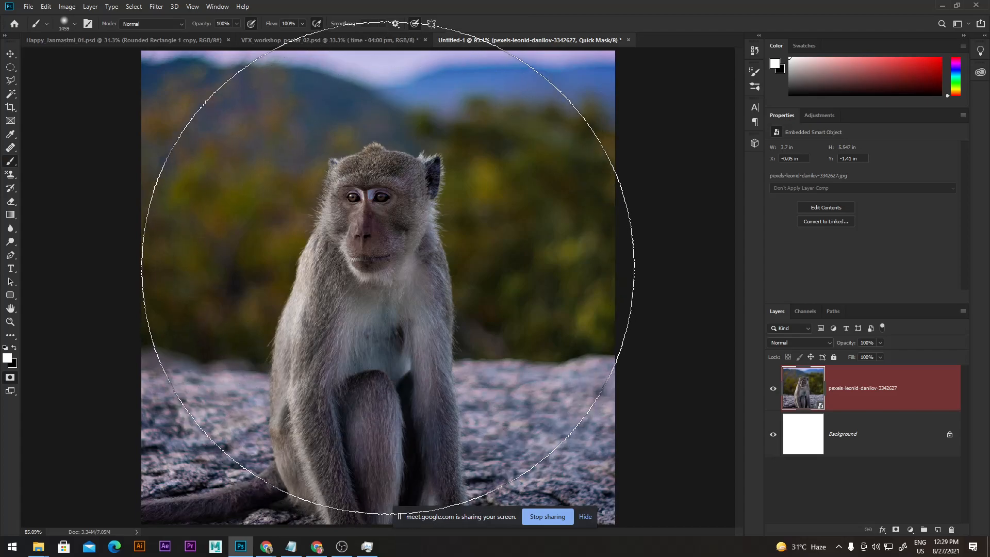
key(x)
click(382, 269)
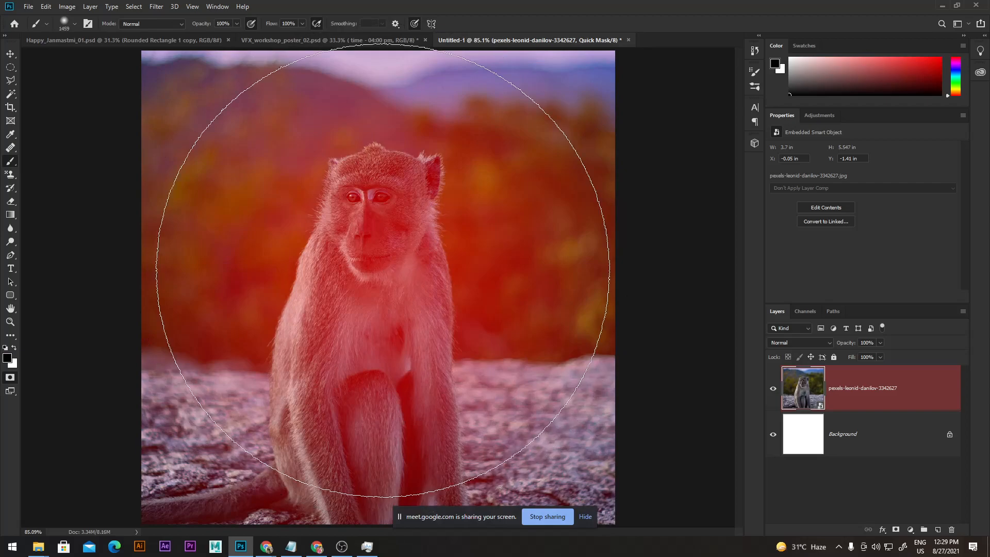
key(ctrl+z)
Step: Reduce the brush diameter to 87 px and raise its hardness to 100%
mouse_move(408, 268)
mouse_down()
mouse_move(92, 282)
mouse_move(107, 281)
mouse_up()
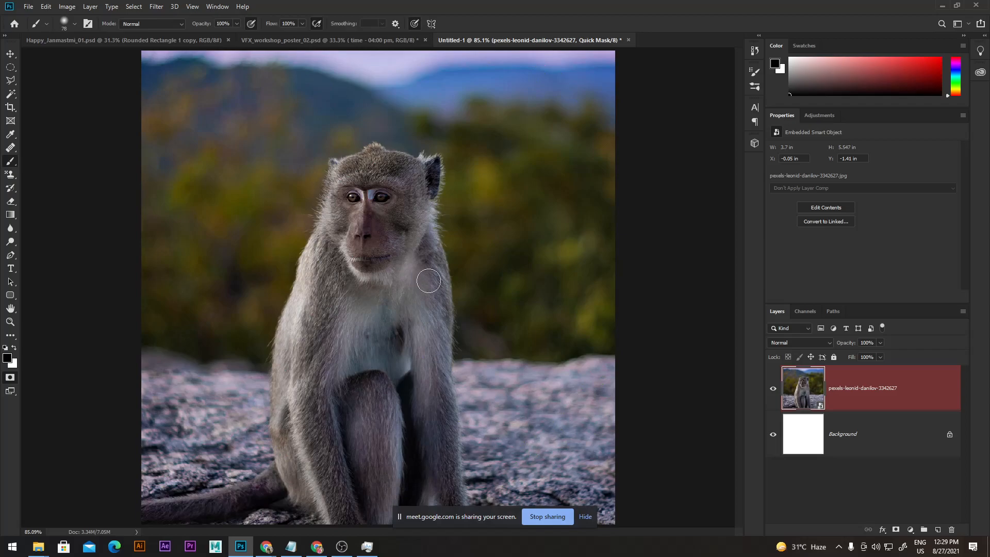
mouse_move(385, 266)
mouse_down()
mouse_move(386, 218)
mouse_move(397, 324)
mouse_up()
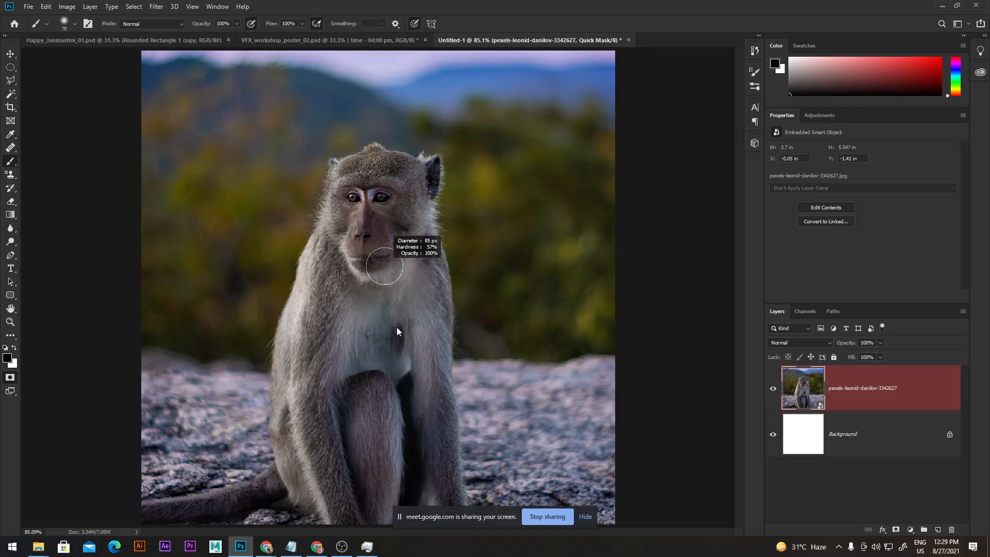
drag(417, 464, 427, 484)
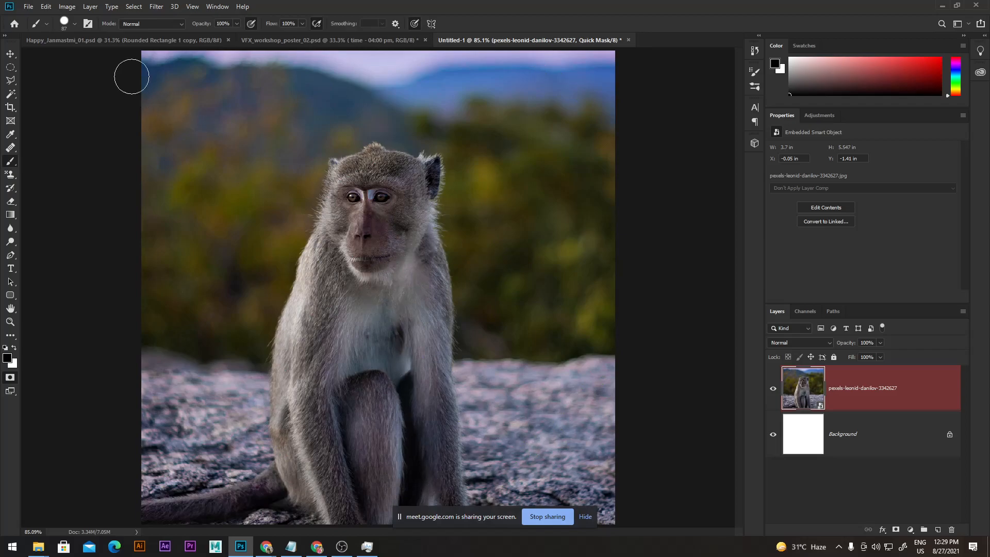
Step: Disable Shape Dynamics, Transfer and Build-up for the brush and set its spacing to 1%
click(87, 24)
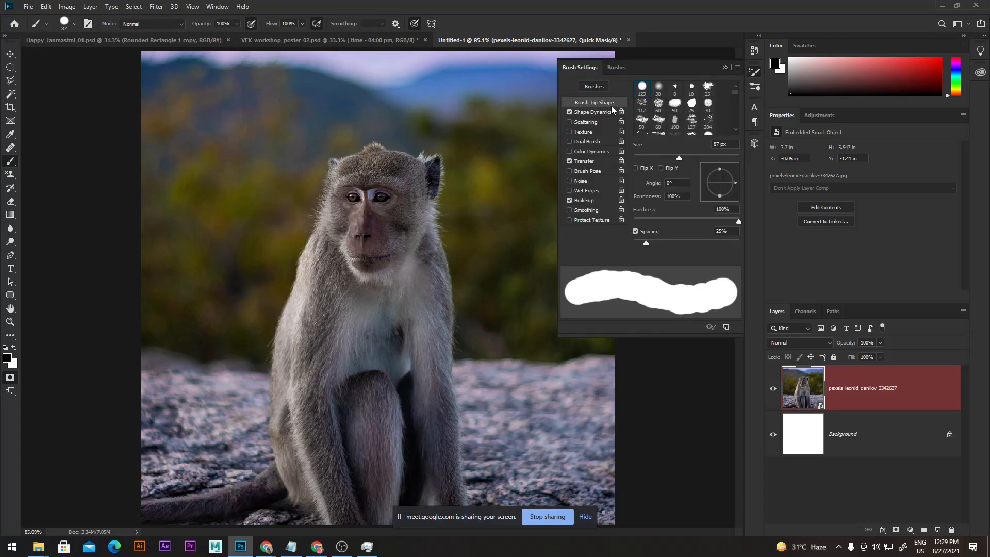
click(570, 112)
click(571, 200)
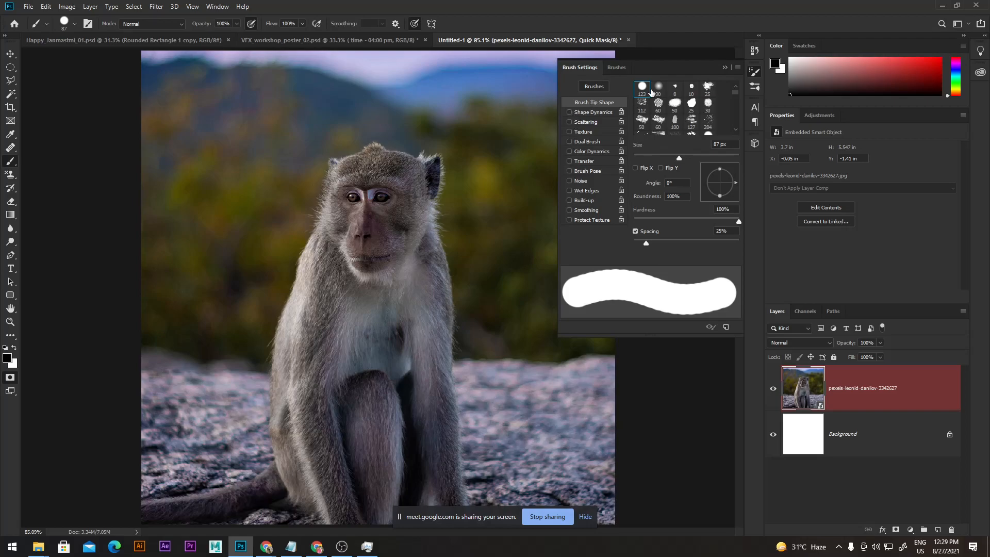
drag(645, 241, 626, 243)
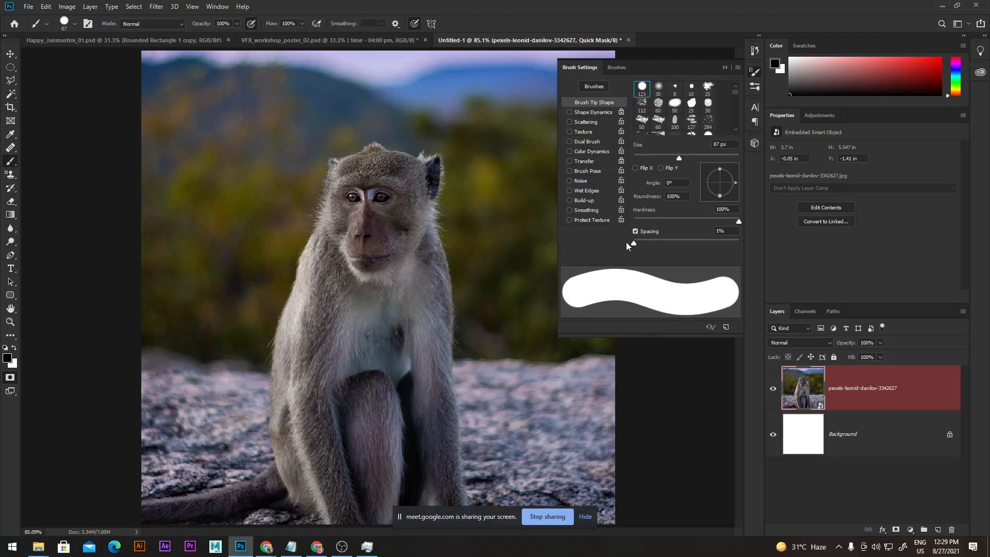
click(725, 67)
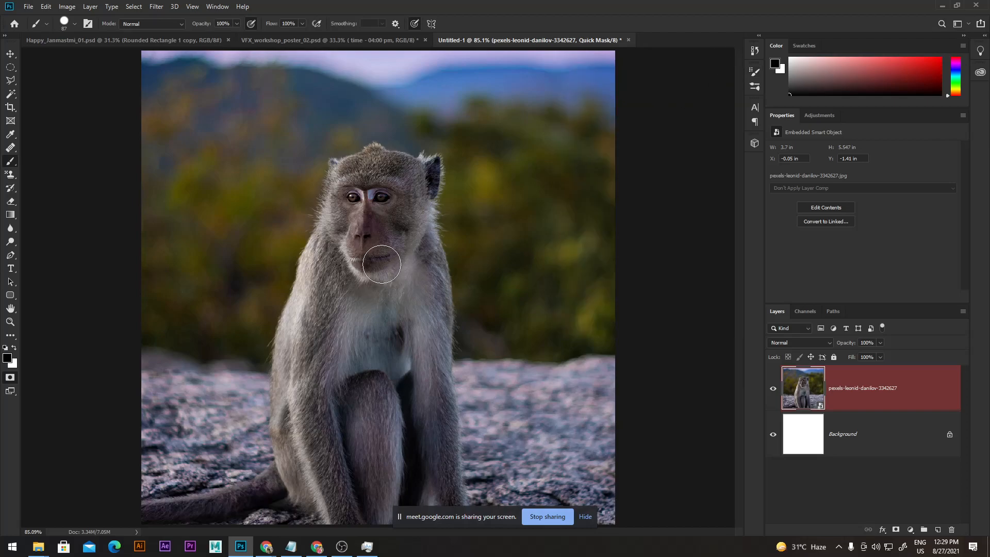
Step: With a 33 px brush, paint mask along the monkey's head, shoulders and arms and along the rock's horizon on both sides
mouse_move(387, 261)
mouse_down()
mouse_move(367, 261)
mouse_move(376, 263)
mouse_up()
scroll(291, 363, up, 6)
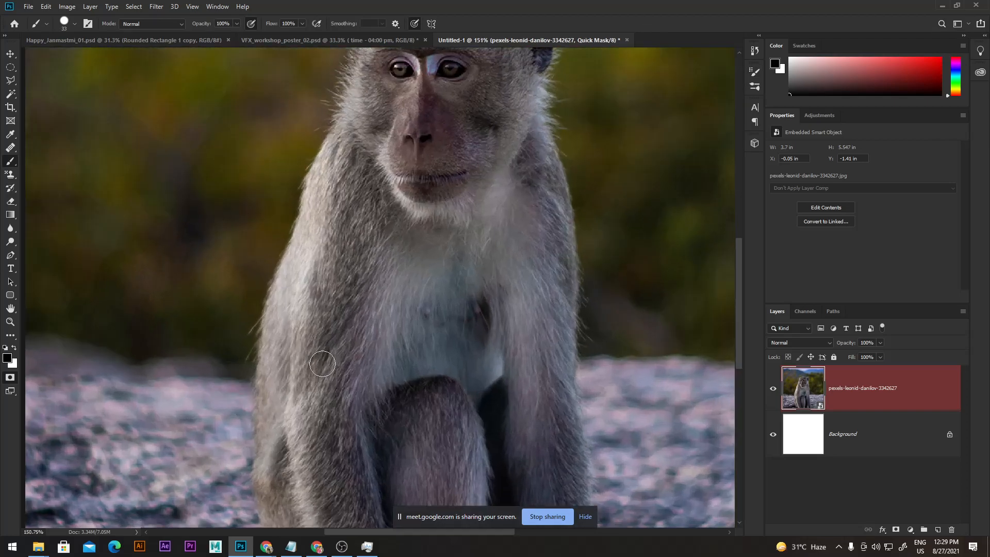
scroll(301, 373, down, 5)
scroll(300, 373, up, 1)
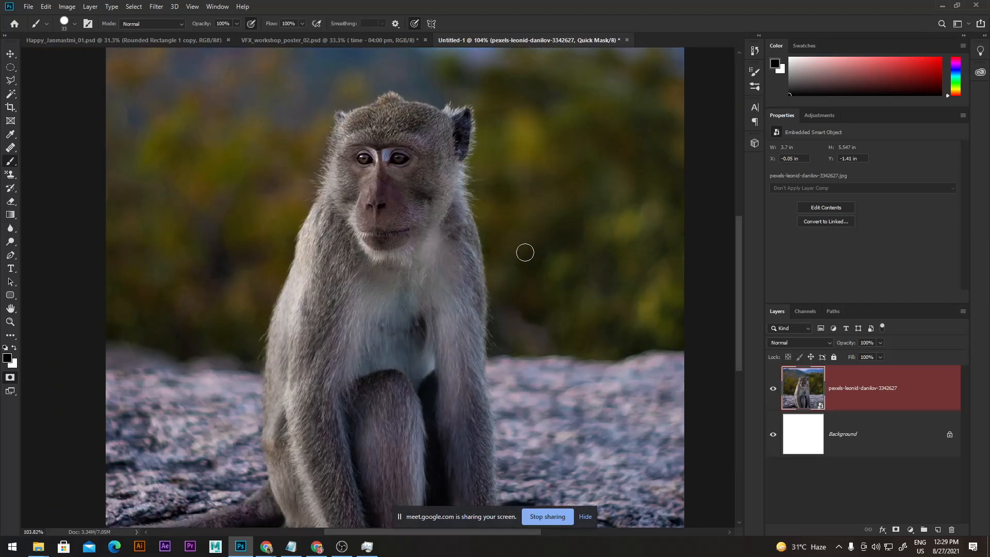
mouse_move(107, 354)
mouse_down()
mouse_move(183, 368)
mouse_move(277, 374)
mouse_move(275, 343)
mouse_up()
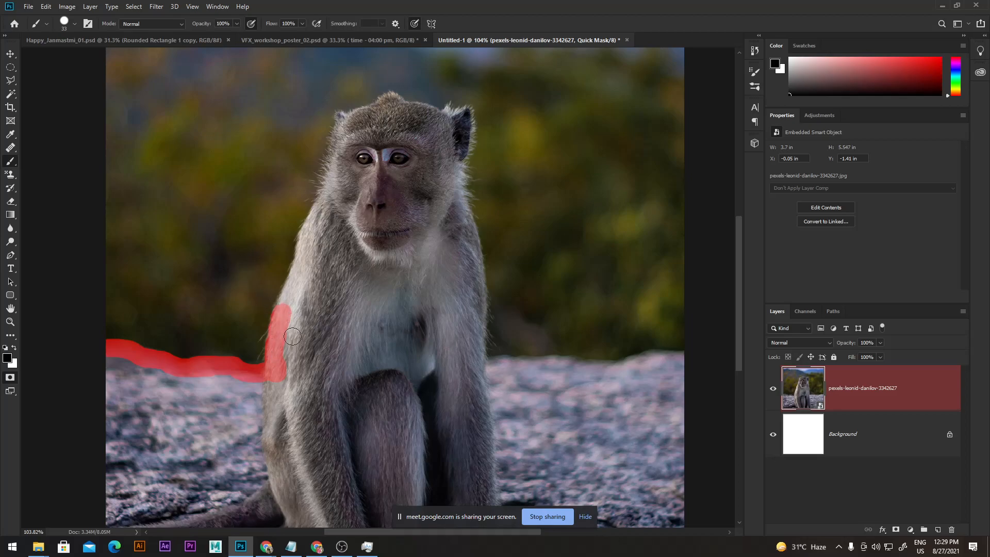
drag(281, 314, 331, 182)
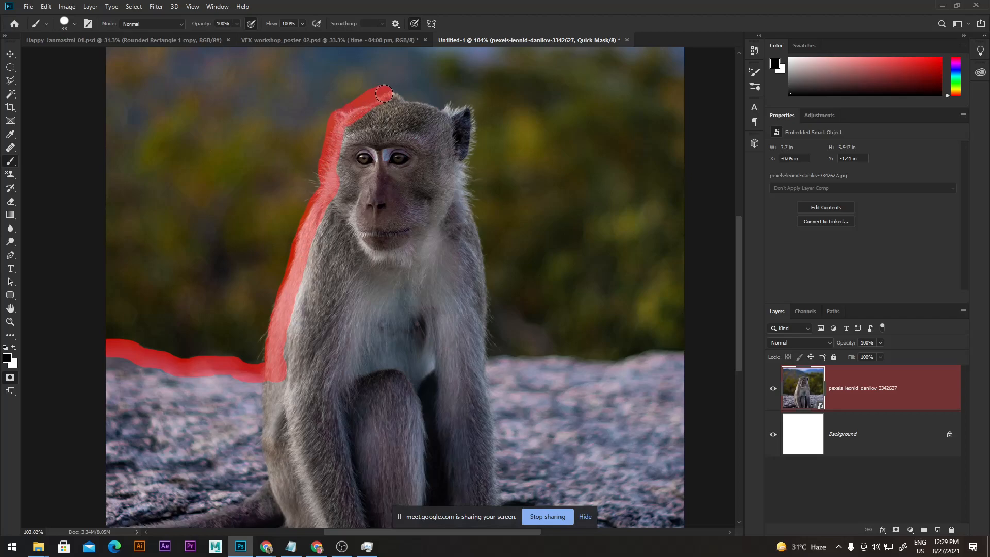
mouse_move(393, 101)
mouse_down()
mouse_move(463, 114)
mouse_move(456, 188)
mouse_move(475, 255)
mouse_move(480, 401)
mouse_up()
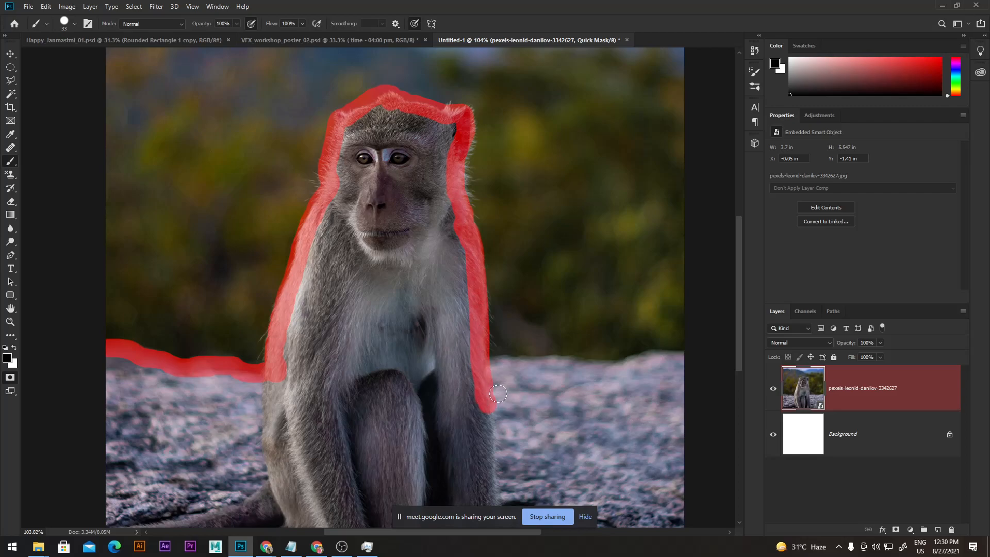
click(496, 368)
drag(506, 365, 692, 358)
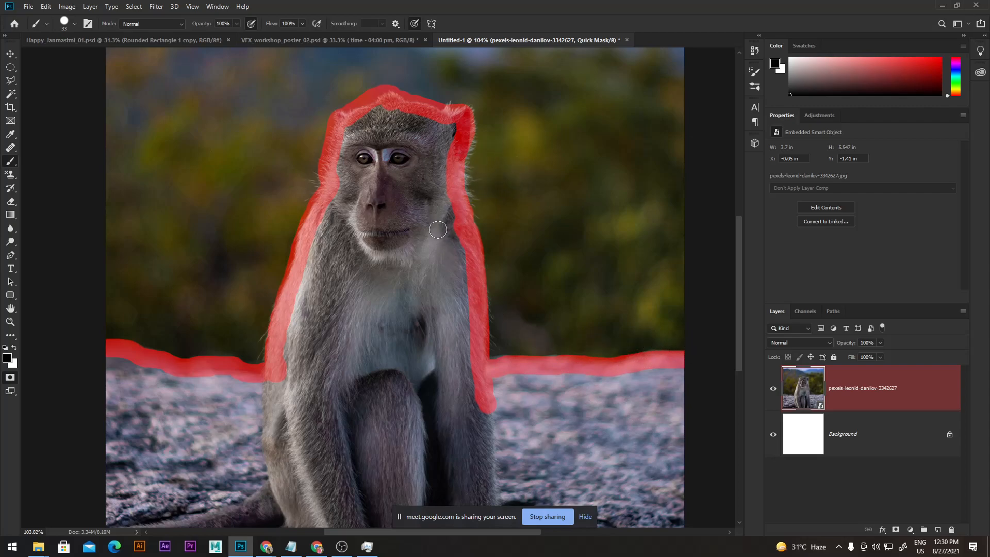
Step: Enlarge the brush to 158 px and fill the mask over the monkey's face and body and the whole rock
mouse_move(399, 254)
mouse_down()
mouse_move(440, 260)
mouse_move(404, 254)
mouse_move(378, 133)
mouse_move(426, 156)
mouse_move(379, 193)
mouse_move(363, 243)
mouse_move(372, 277)
mouse_move(370, 245)
mouse_move(347, 256)
mouse_move(389, 260)
mouse_move(406, 276)
mouse_move(435, 273)
mouse_move(439, 226)
mouse_up()
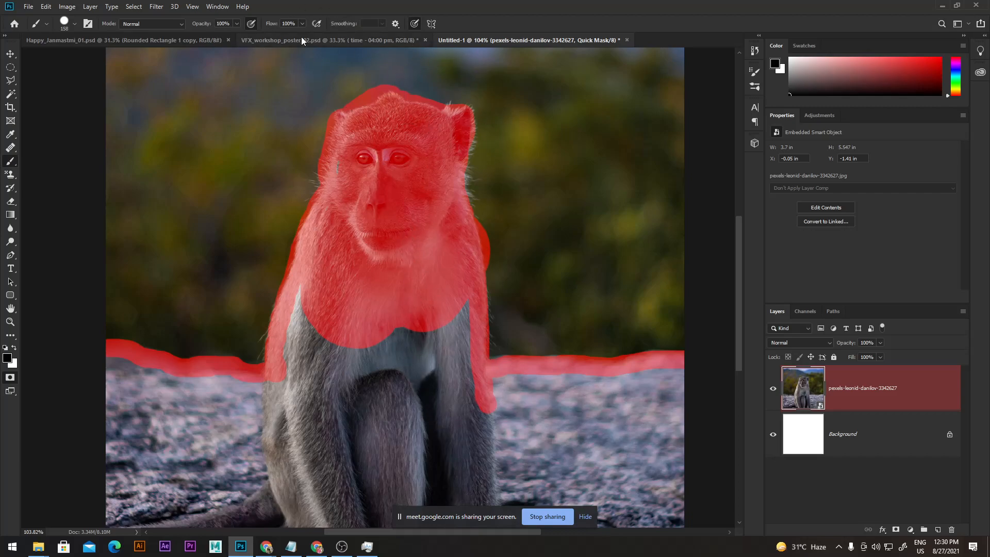
mouse_move(397, 325)
mouse_down()
mouse_move(373, 435)
mouse_move(395, 418)
mouse_move(424, 354)
mouse_move(427, 398)
mouse_move(439, 373)
mouse_move(437, 306)
mouse_move(330, 370)
mouse_move(321, 358)
mouse_move(337, 307)
mouse_move(312, 373)
mouse_move(308, 418)
mouse_up()
drag(370, 370, 393, 229)
mouse_move(371, 347)
mouse_down()
mouse_move(265, 310)
mouse_move(229, 278)
mouse_move(147, 255)
mouse_move(152, 433)
mouse_move(216, 330)
mouse_move(343, 404)
mouse_move(426, 363)
mouse_move(500, 302)
mouse_move(639, 271)
mouse_move(699, 287)
mouse_move(678, 392)
mouse_move(623, 376)
mouse_move(558, 409)
mouse_move(529, 411)
mouse_move(495, 382)
mouse_up()
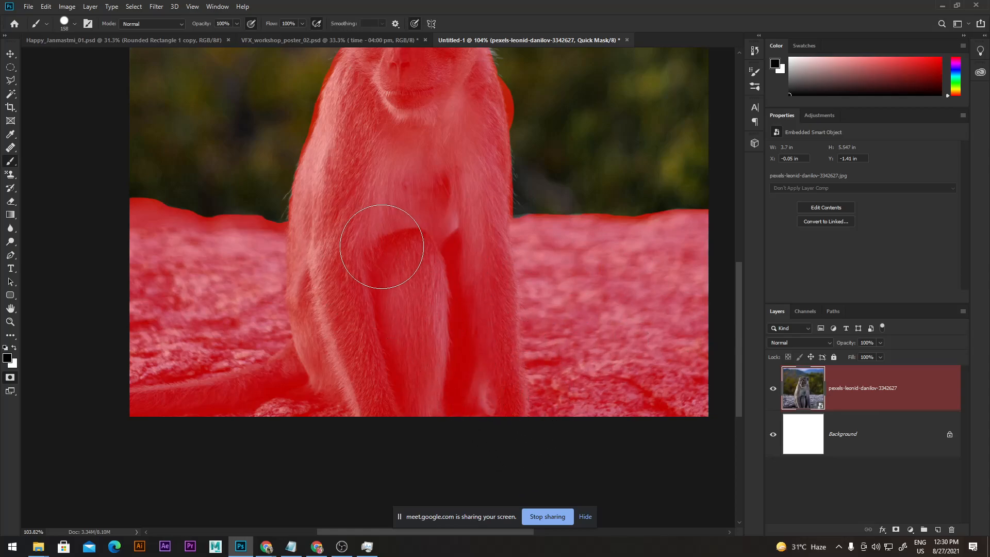
Step: Switch the painting colour to white and erase the mask bulging past the monkey's right-hand shoulder
drag(443, 220, 364, 325)
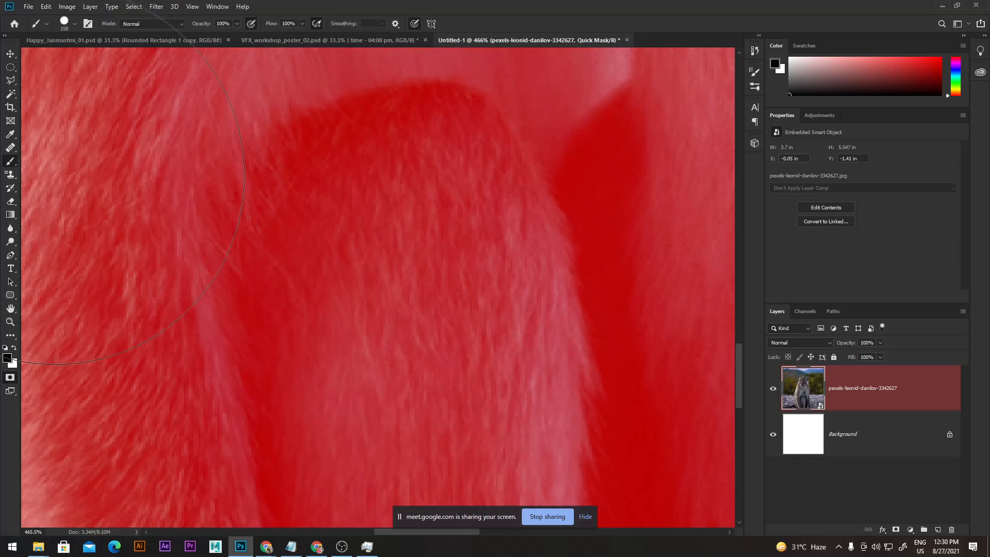
drag(476, 290, 479, 307)
drag(553, 248, 355, 112)
scroll(551, 232, right, 3)
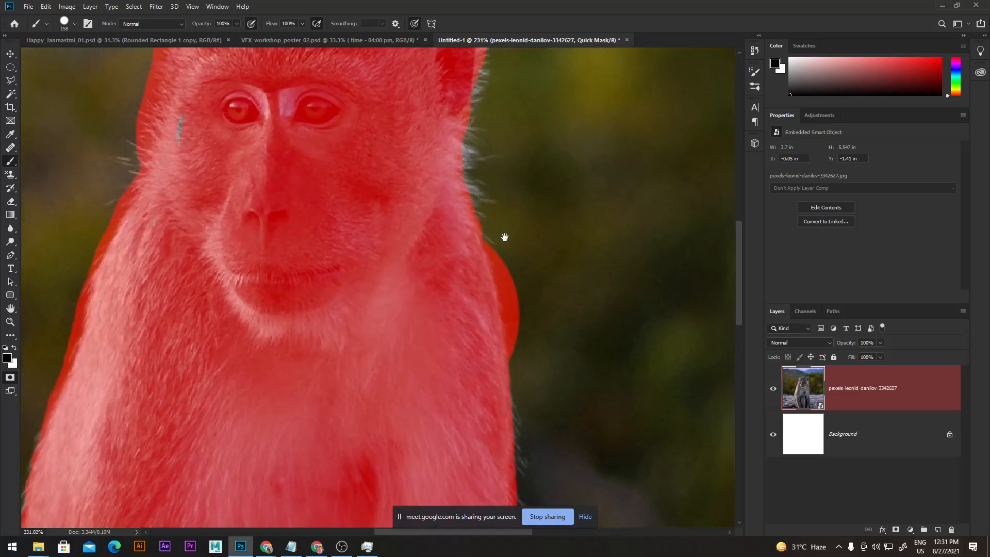
key(x)
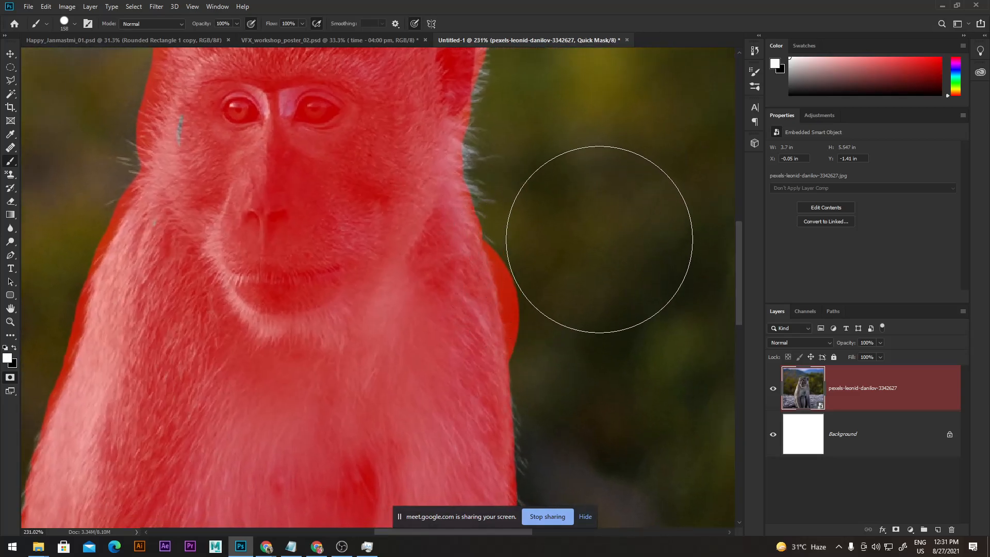
mouse_move(594, 265)
mouse_down()
mouse_move(583, 214)
mouse_move(570, 243)
mouse_move(592, 260)
mouse_up()
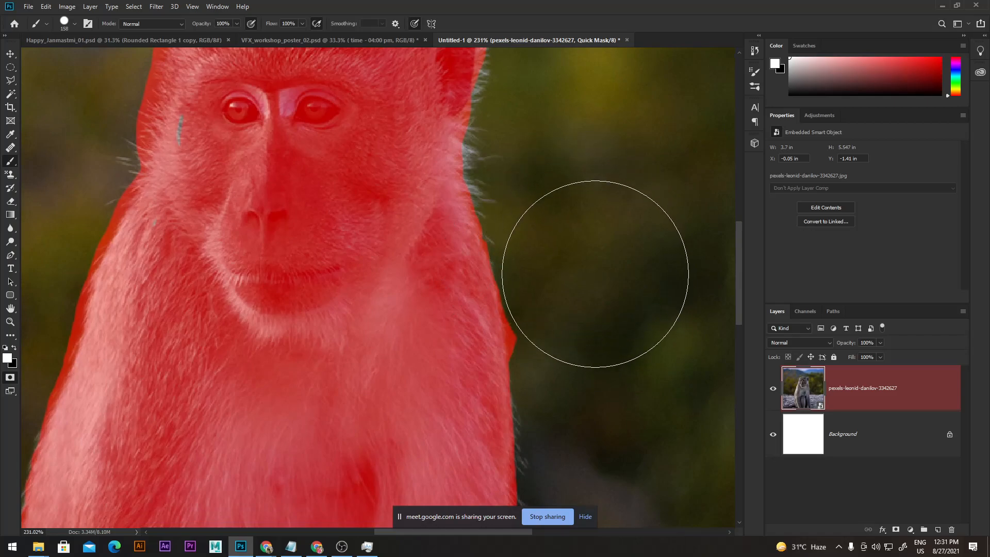
drag(608, 297, 561, 174)
Step: Inspect the mask edges along the monkey's sides and the rock's horizon, ending with the whole image in view
drag(568, 301, 506, 228)
drag(554, 265, 473, 272)
drag(672, 247, 609, 245)
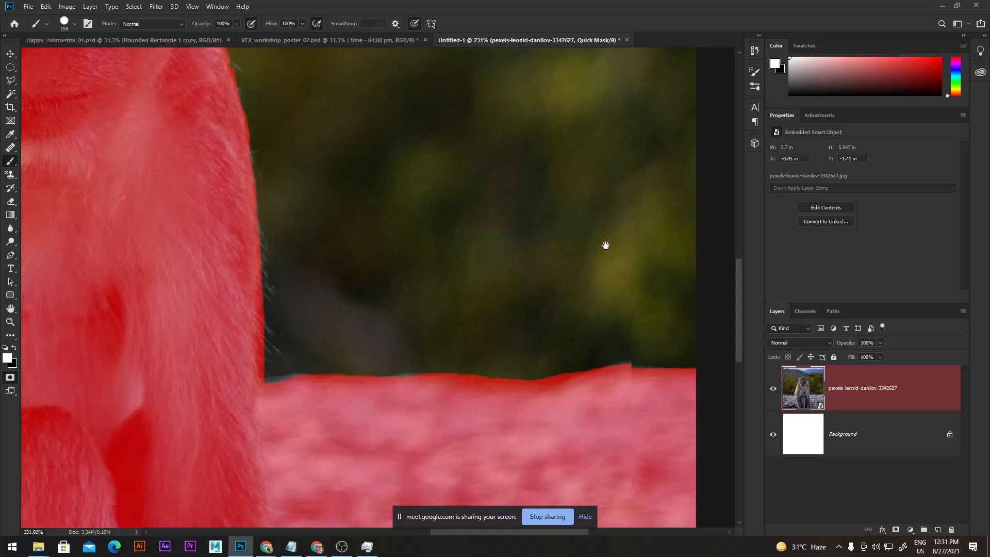
drag(421, 303, 568, 285)
drag(366, 271, 517, 294)
drag(346, 287, 528, 274)
drag(393, 298, 567, 283)
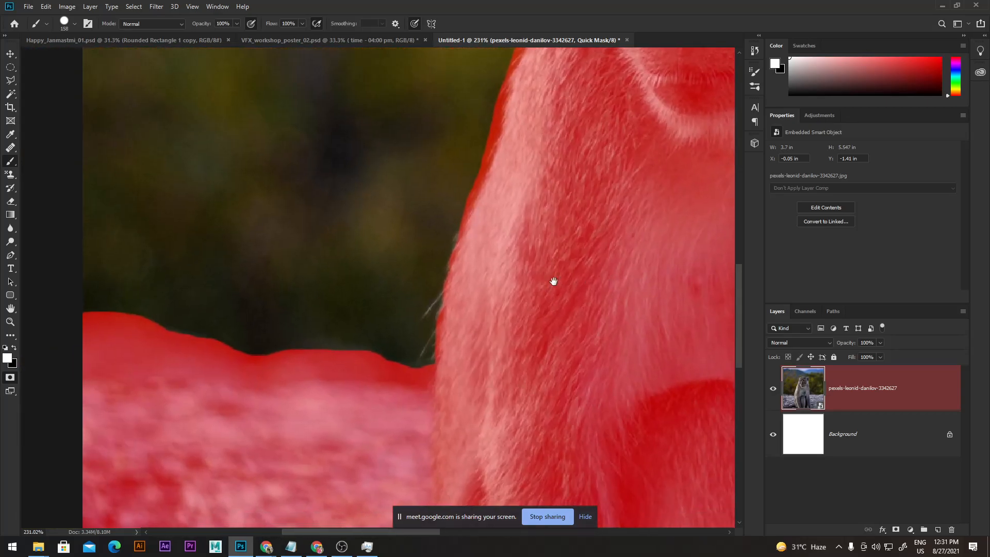
drag(472, 281, 583, 282)
key(ctrl)
drag(621, 217, 555, 243)
ctrl+alt+click(583, 251)
ctrl+alt+click(582, 259)
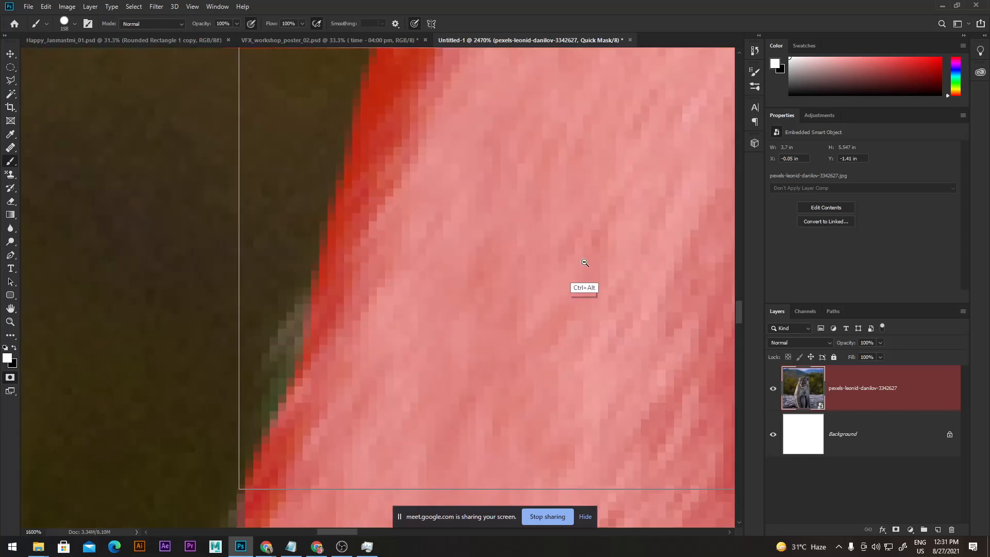
ctrl+alt+click(581, 267)
ctrl+alt+click(538, 230)
key(ctrl+0)
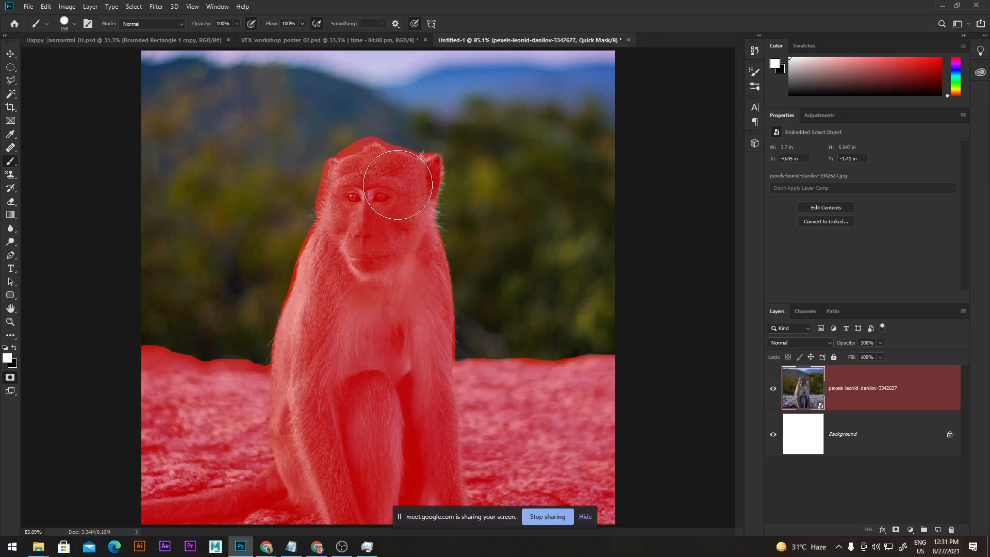
Step: Reduce the brush size to 20 px
key(bracketleft)
key(bracketleft)
key(bracketleft)
key(bracketleft)
key(bracketleft)
key(bracketleft)
key(bracketleft)
key(bracketleft)
key(bracketleft)
Step: Try erasing the mask on the monkey's forehead and beside its eye with white, undoing each attempt
mouse_move(244, 130)
mouse_down()
mouse_move(477, 213)
mouse_move(532, 287)
mouse_move(525, 361)
mouse_up()
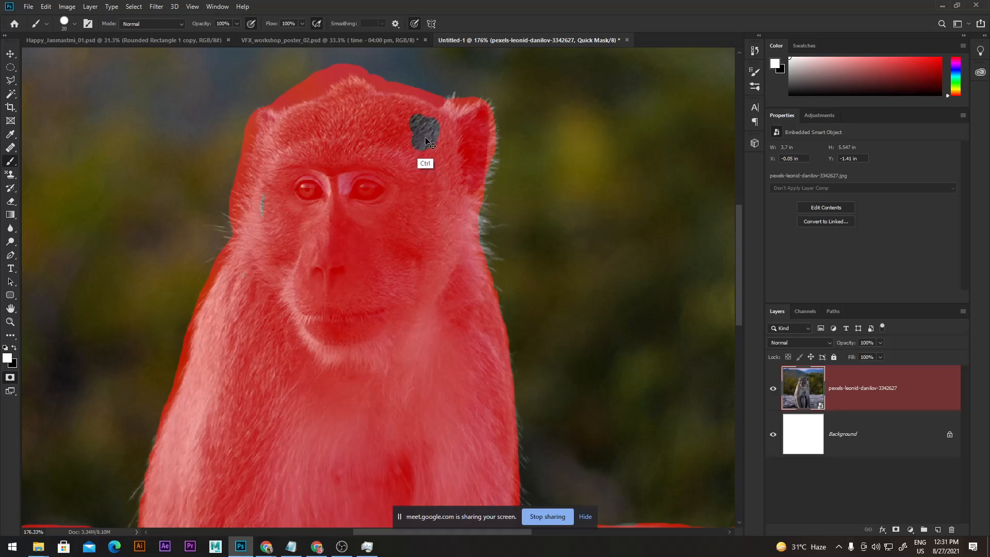
key(ctrl+z)
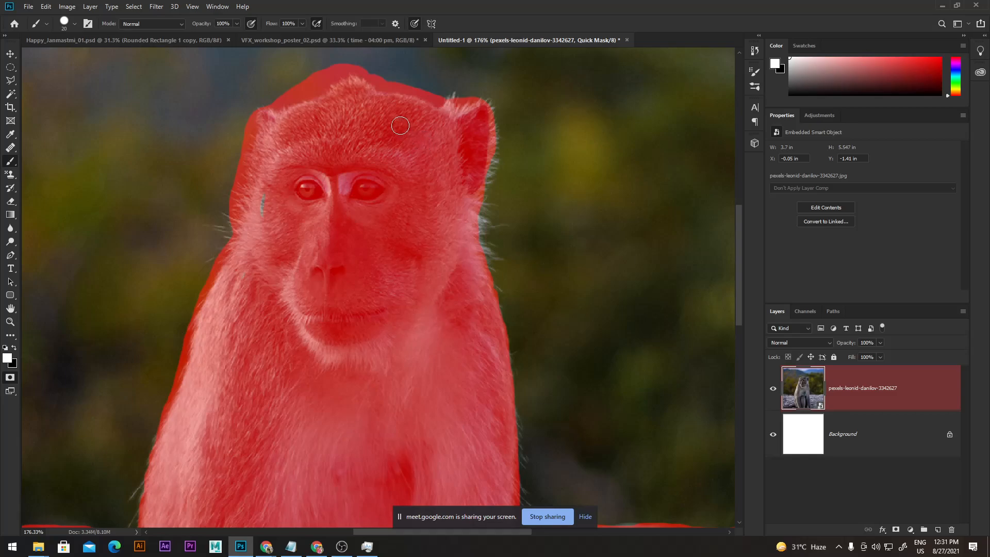
mouse_move(397, 122)
mouse_down()
mouse_move(417, 199)
mouse_move(406, 166)
mouse_move(399, 213)
mouse_up()
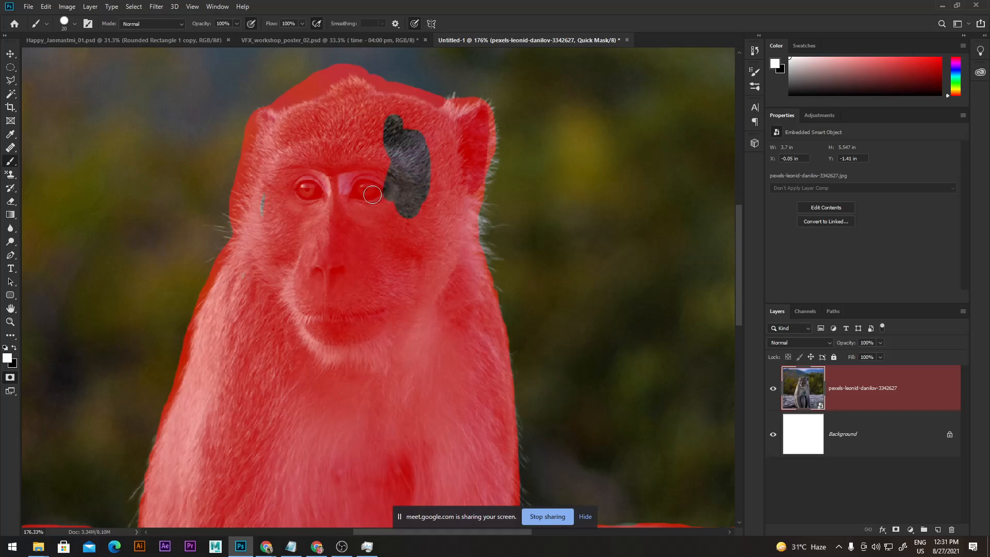
key(ctrl+z)
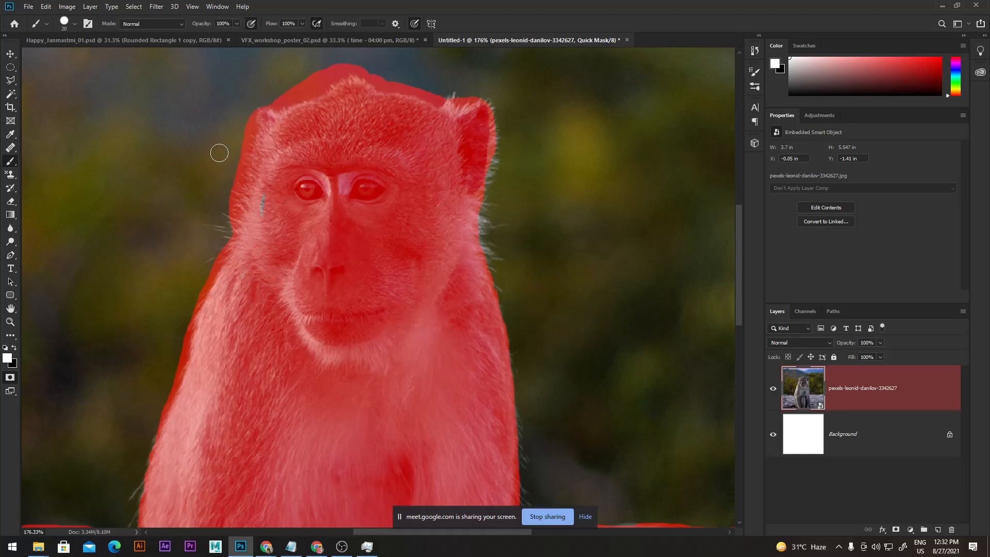
Step: Erase the excess mask around the monkey's head and left-hand shoulder with white, and return the painting colour to black
key(x)
click(224, 204)
key(x)
drag(223, 206, 226, 199)
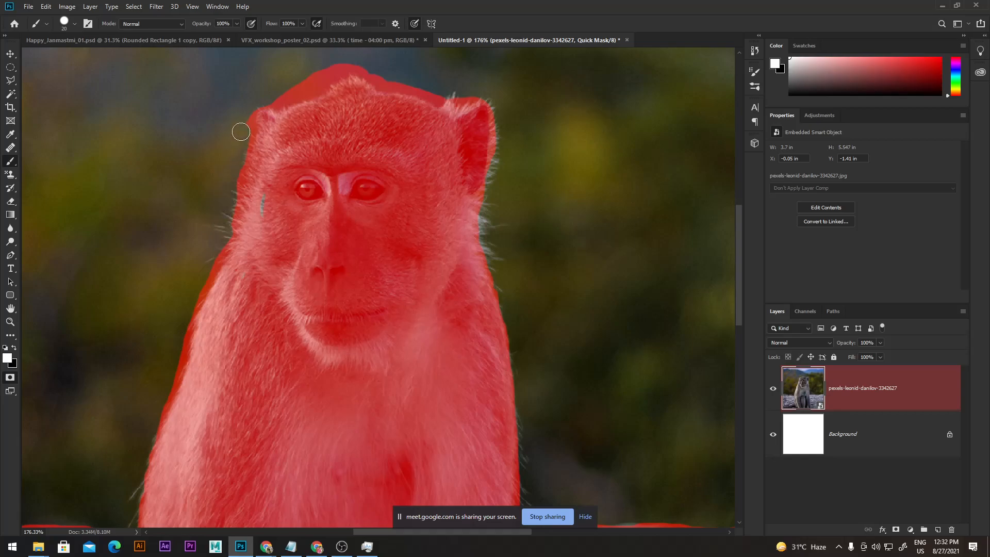
mouse_move(254, 100)
mouse_down()
mouse_move(315, 87)
mouse_move(357, 61)
mouse_move(438, 95)
mouse_move(463, 89)
mouse_up()
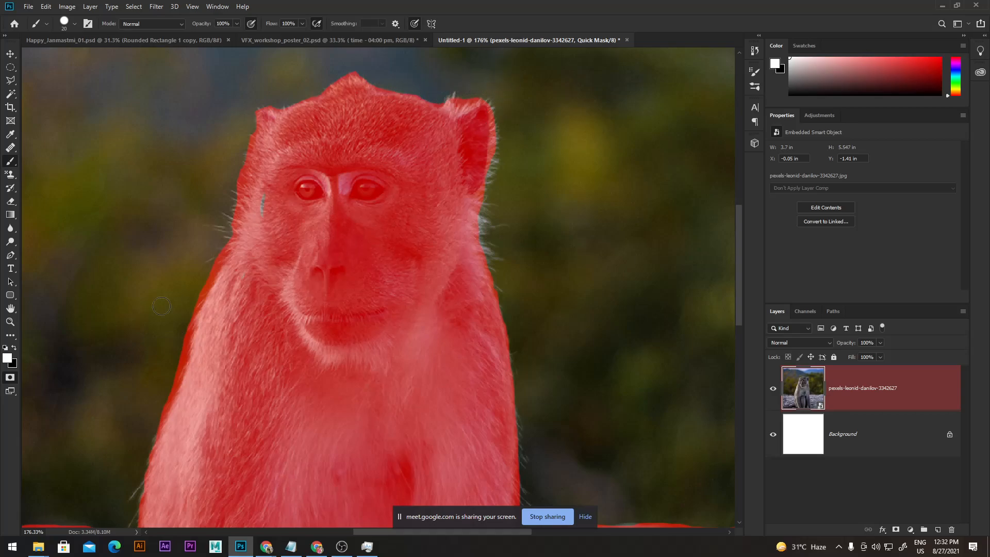
mouse_move(164, 380)
mouse_down()
mouse_move(181, 317)
mouse_move(219, 249)
mouse_move(229, 286)
mouse_move(220, 284)
mouse_move(226, 274)
mouse_move(210, 310)
mouse_up()
key(x)
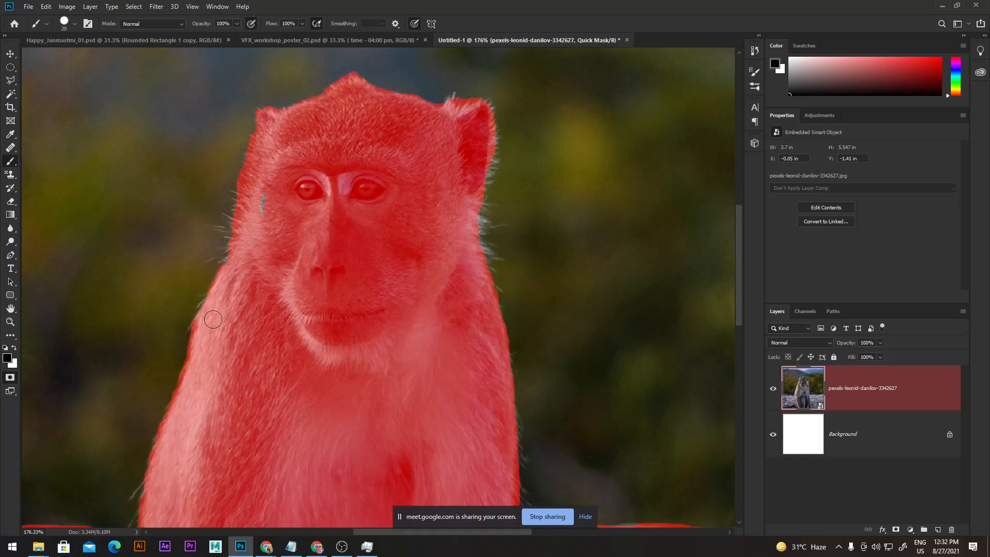
drag(462, 227, 400, 278)
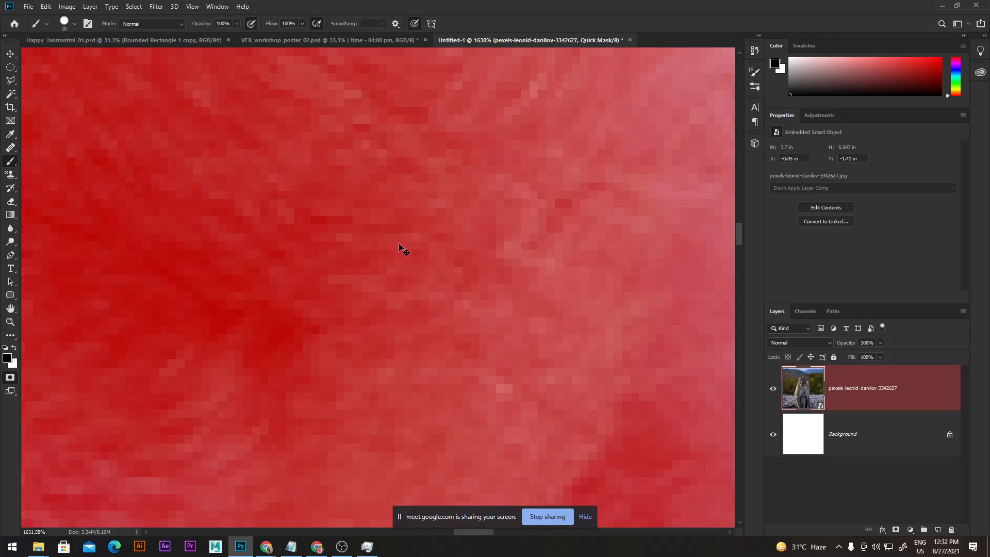
Step: Fit the whole image in view and turn the Quick Mask into a selection, toggling the mask once to compare
key(ctrl+0)
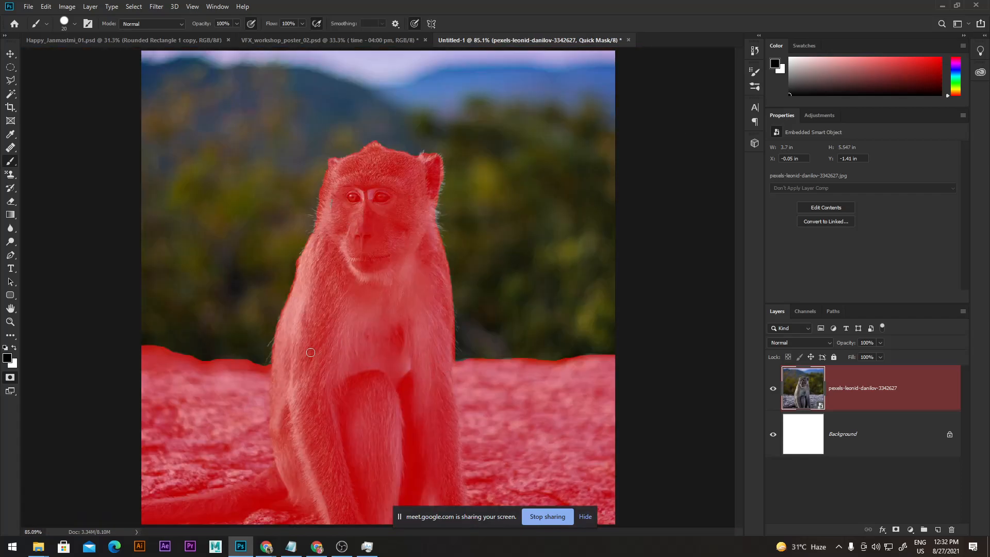
click(10, 377)
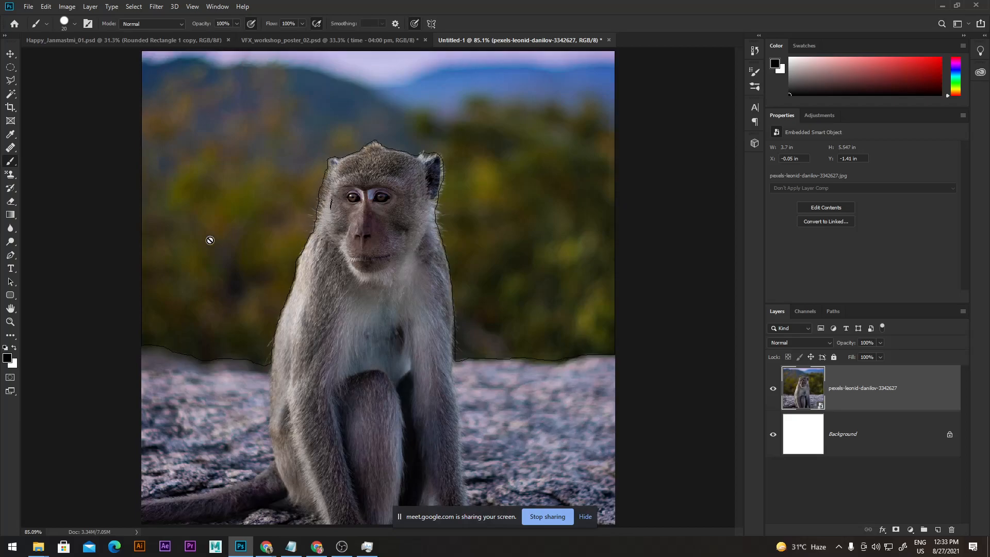
click(9, 376)
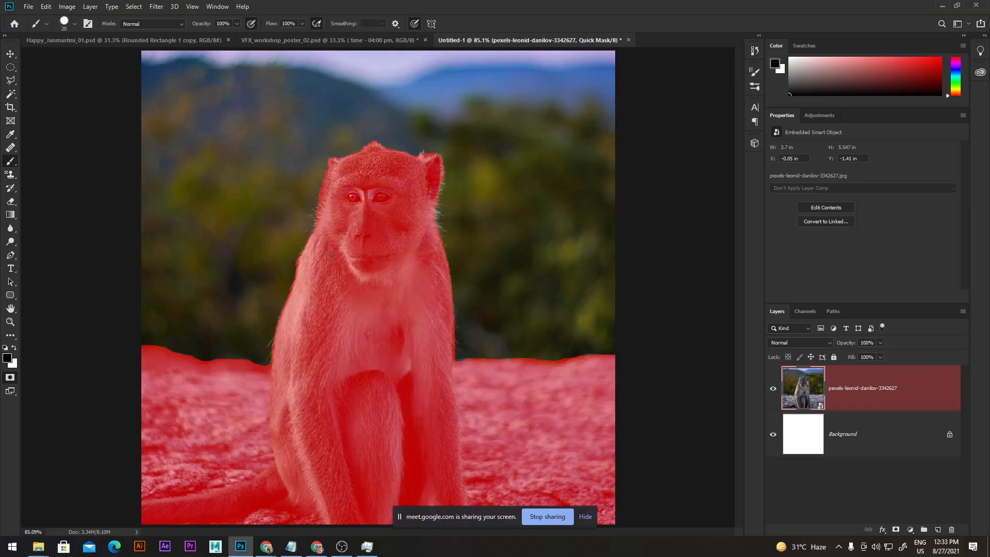
click(10, 378)
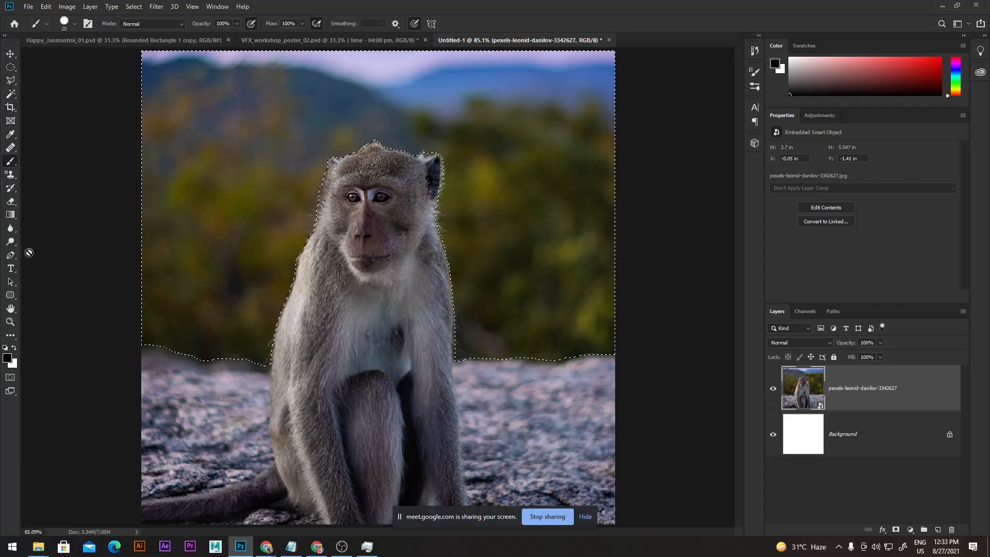
Step: Switch to the Elliptical Marquee tool and preview the selection in Select and Mask, leaving the workspace without applying anything
click(10, 242)
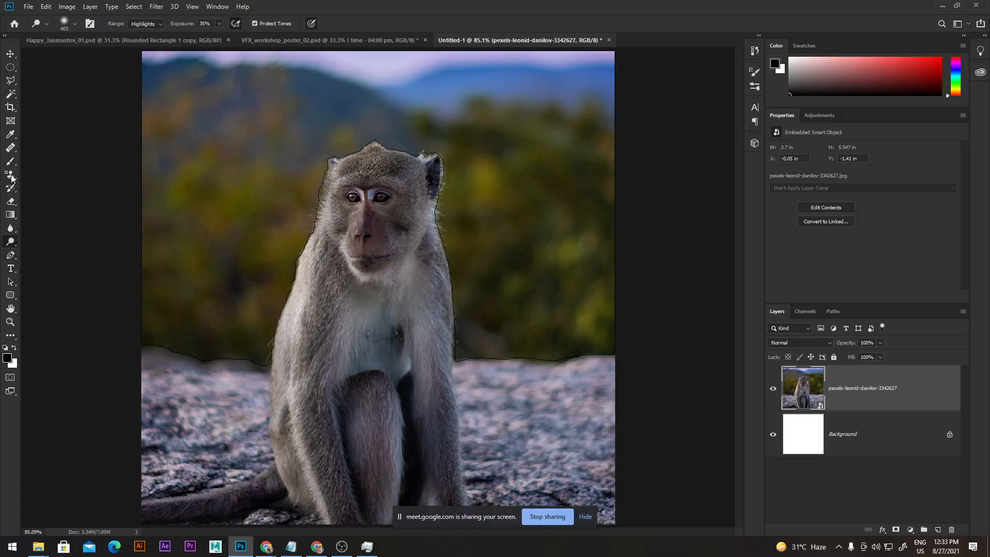
click(11, 82)
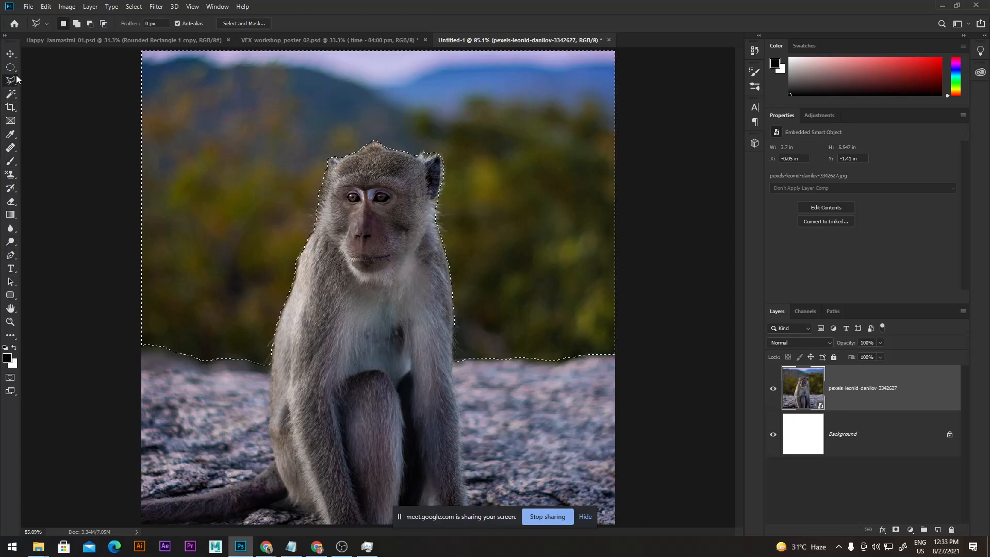
click(11, 68)
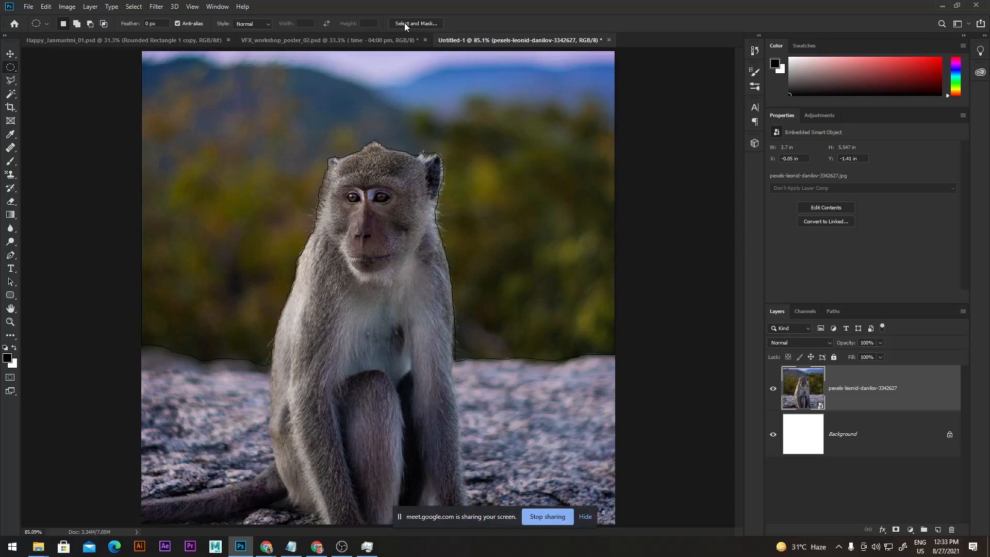
click(429, 24)
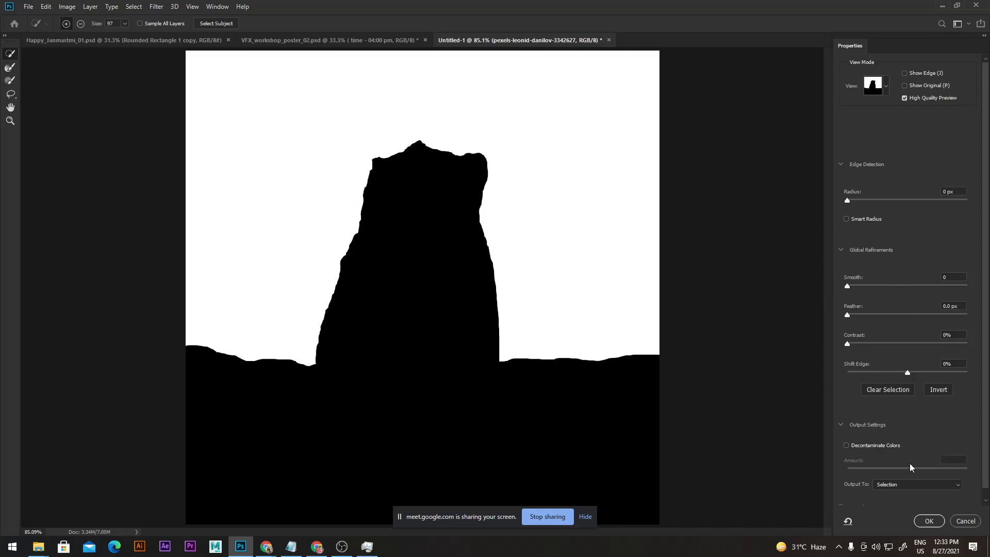
click(964, 520)
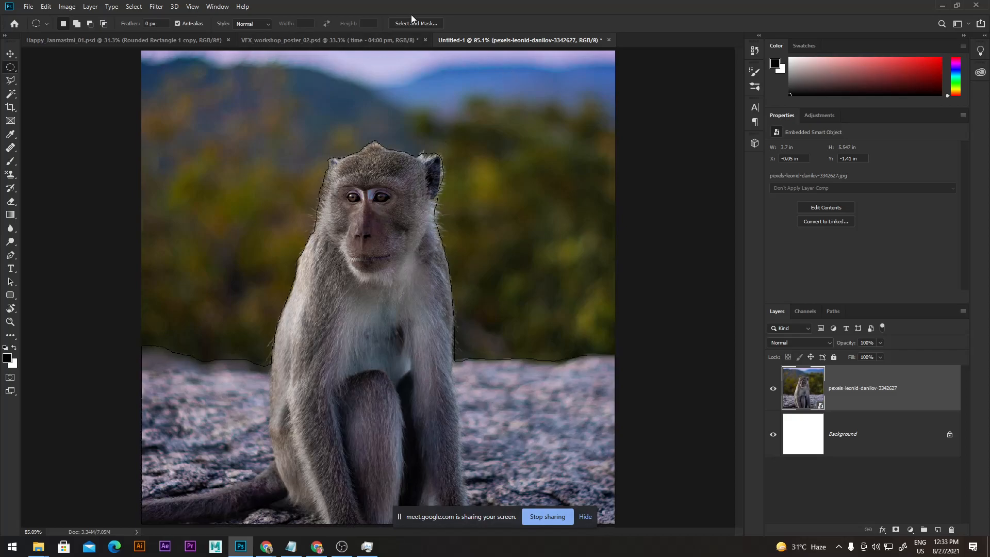
Step: Refine the inverted selection of monkey and rock in Select and Mask with Smart Radius enabled and a radius of 25 px
click(421, 23)
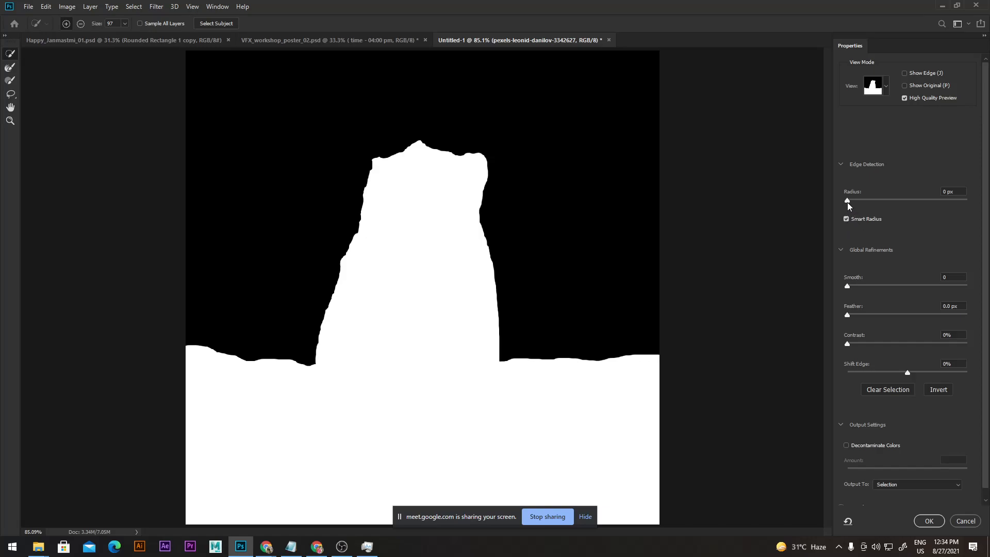
click(956, 192)
text(25)
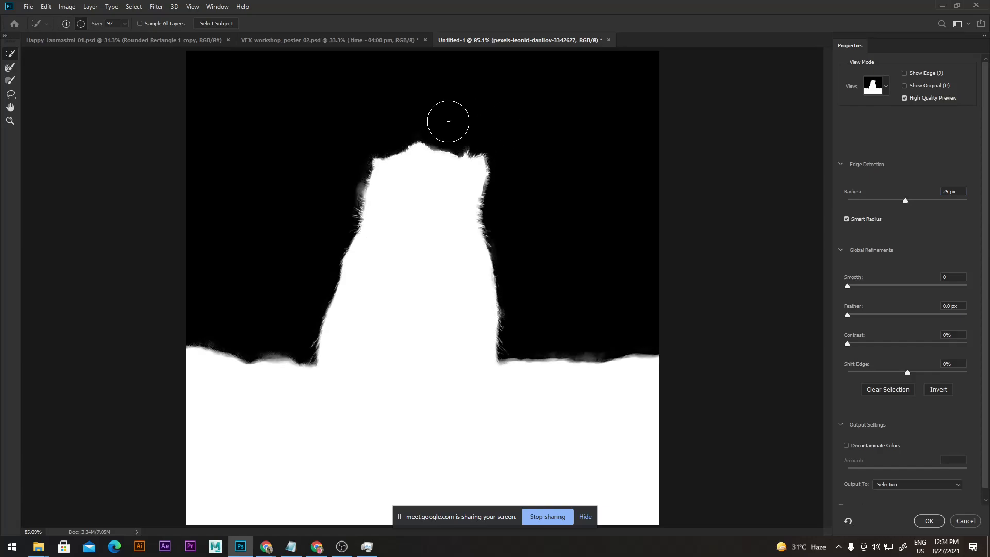
Step: Subtract excess selection around the monkey's head and along the rock's horizon with the Quick Selection tool
drag(333, 142, 338, 179)
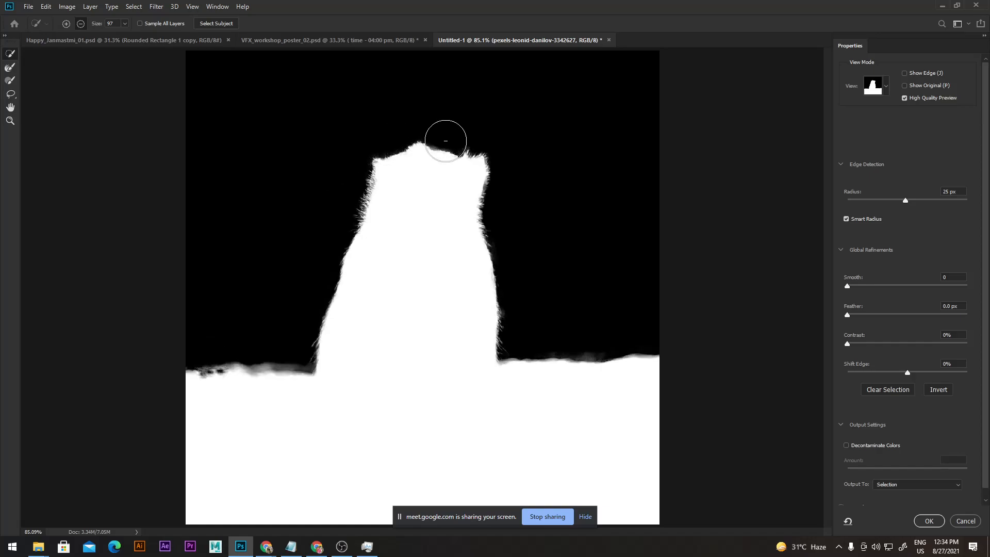
click(588, 339)
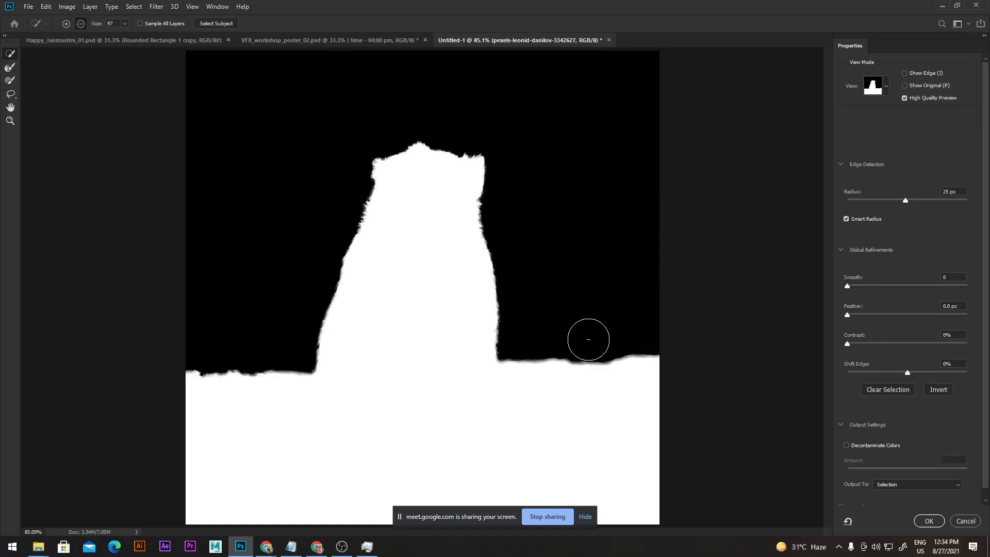
click(247, 340)
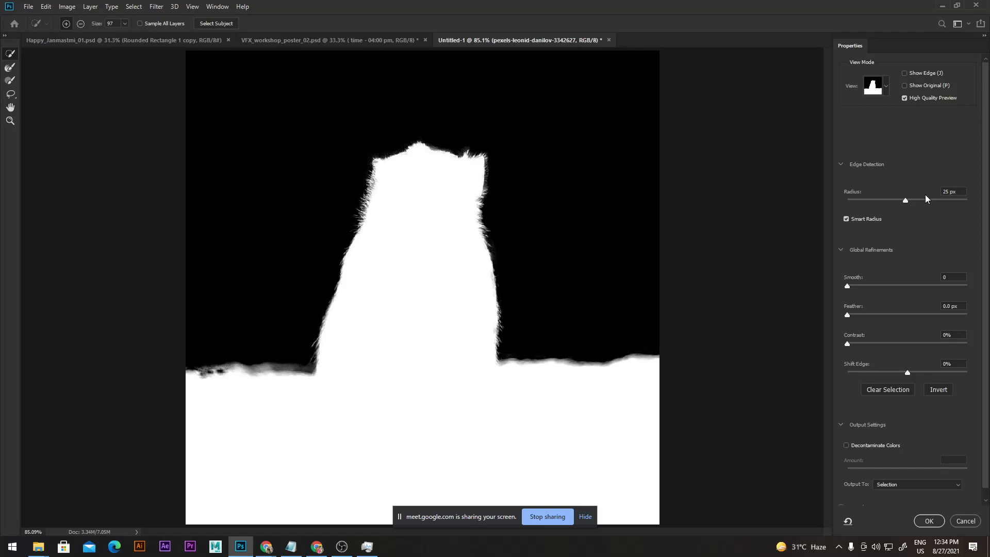
Step: Set the edge detection radius to 45 px and try a Smooth value of 5, checking the edges up close
text(45)
key(Return)
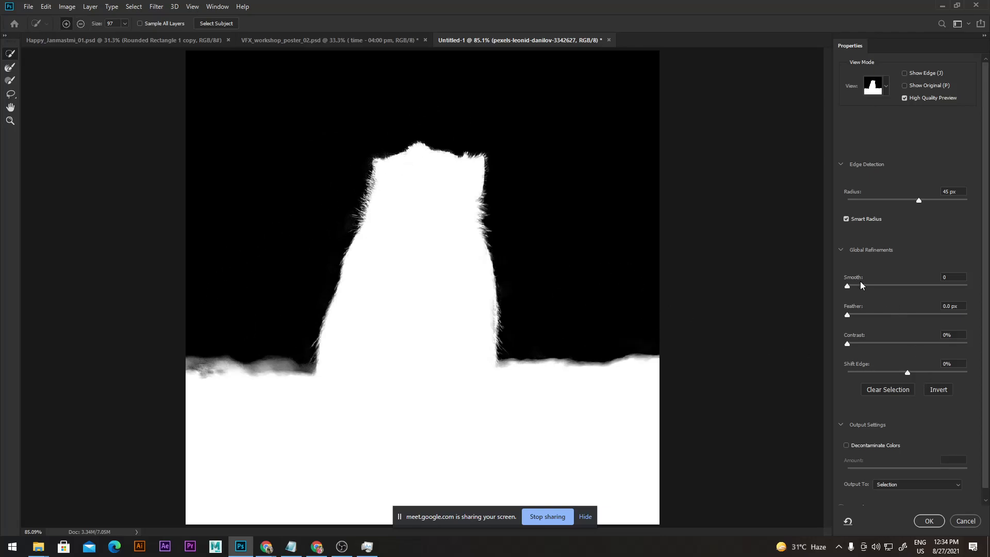
text(5)
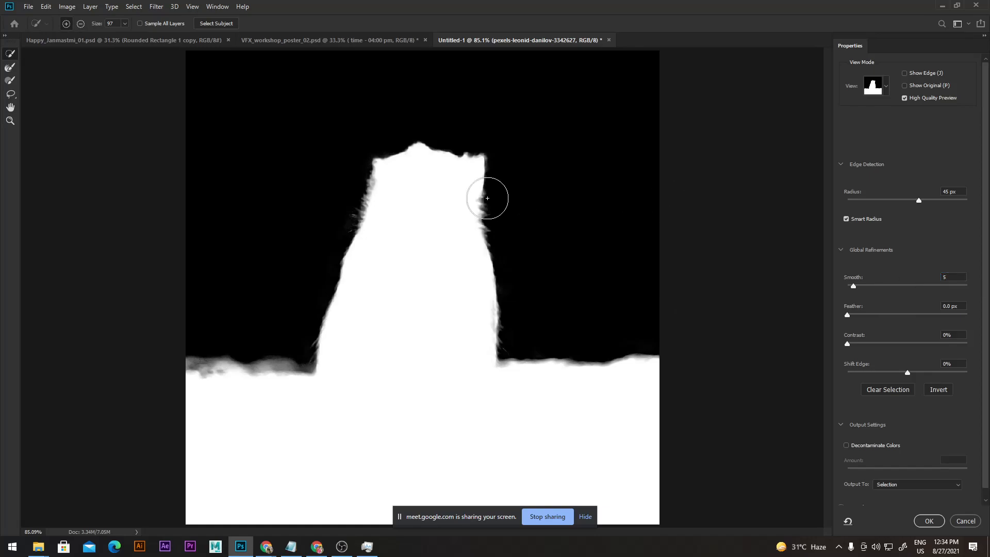
scroll(380, 283, up, 2)
scroll(379, 282, down, 2)
scroll(379, 283, up, 2)
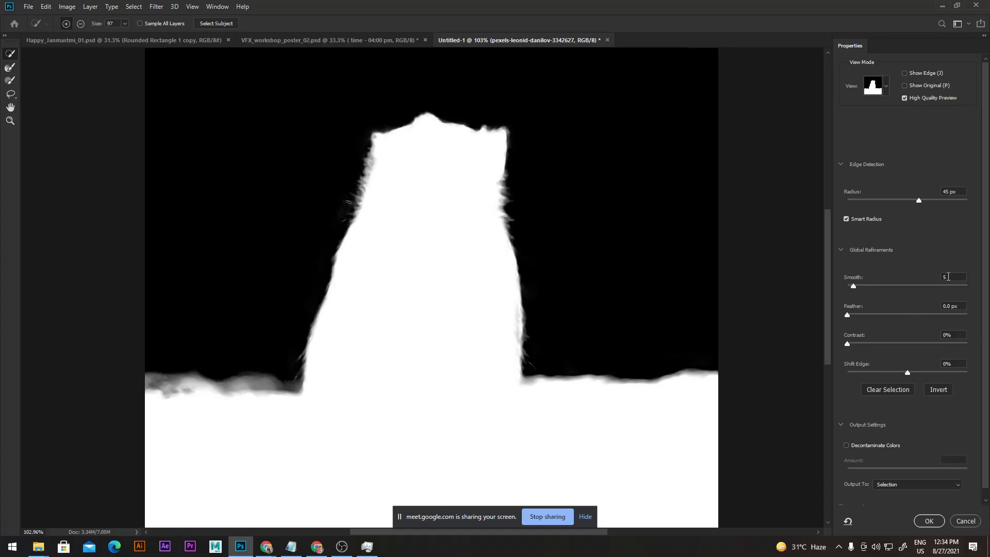
Step: Set the selection's Smooth value to 1 and its Feather to 0.2 px
text(1)
key(Return)
click(960, 306)
text(0.2)
key(Return)
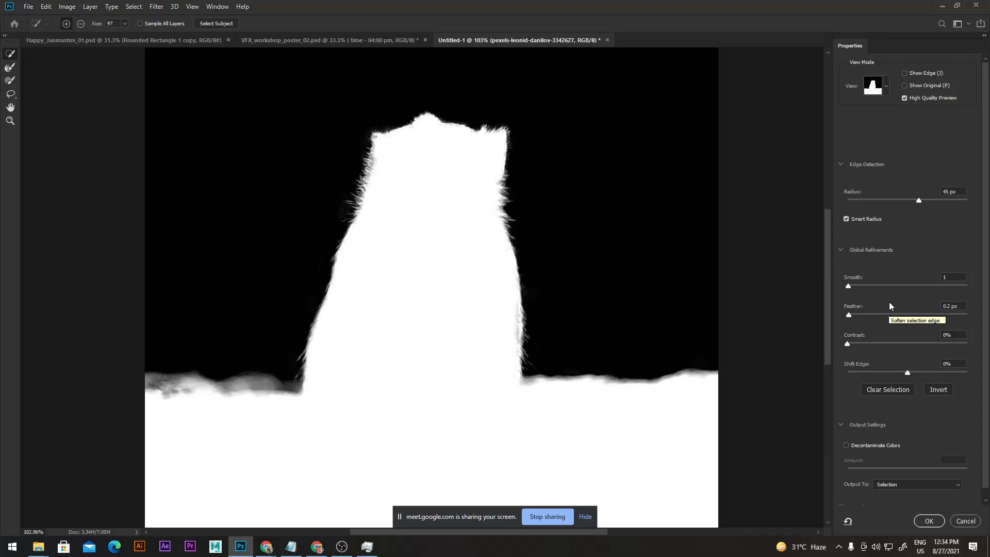
Step: Compare the extremes of the edge contrast and set Contrast to 5%
drag(853, 339, 967, 342)
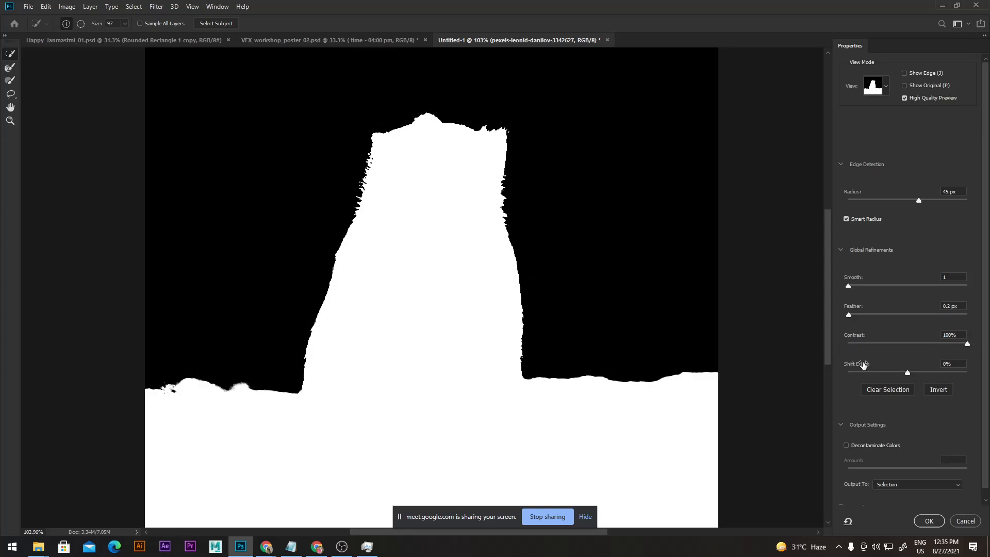
drag(860, 338, 734, 340)
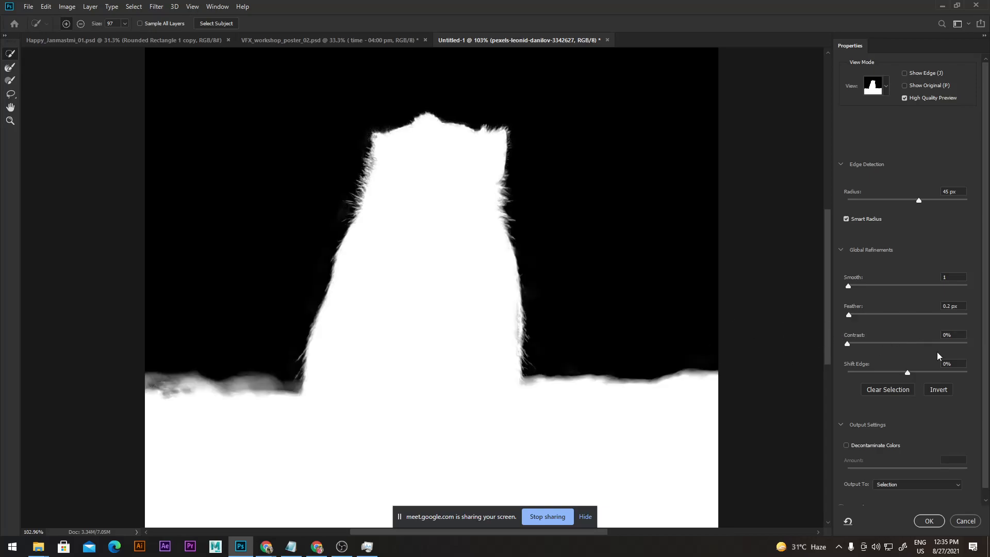
text(5)
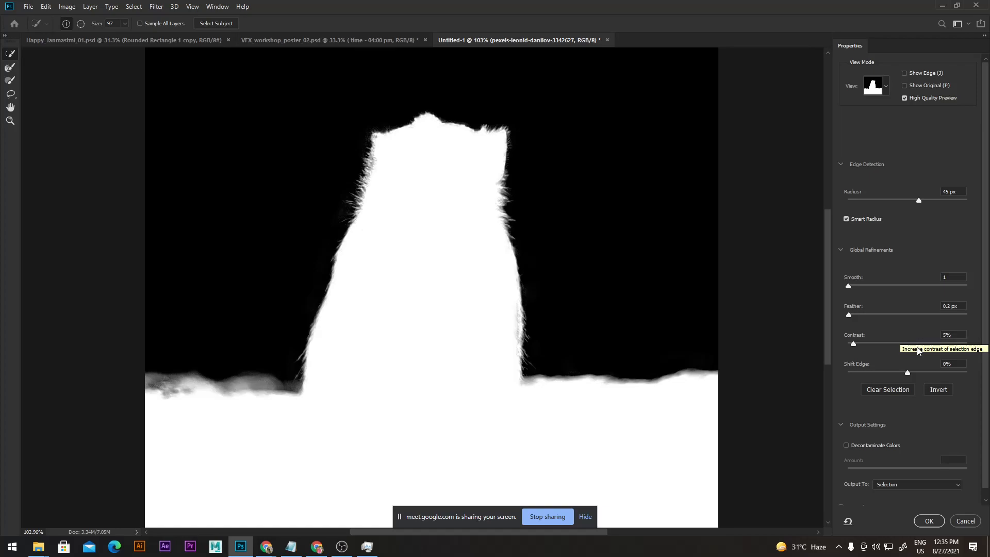
Step: Test contracting and expanding the selection edge, and set Shift Edge to +5%
drag(858, 366, 751, 367)
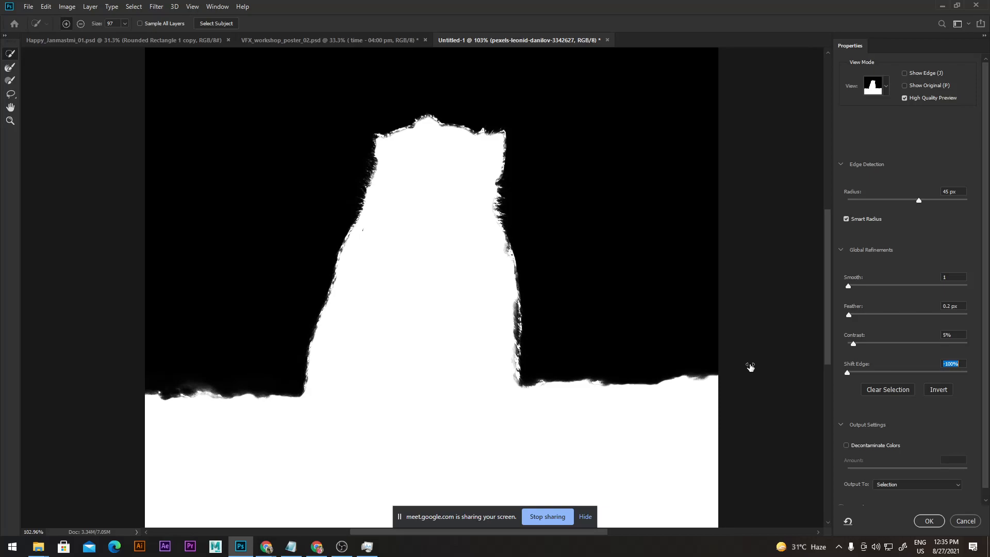
drag(750, 367, 943, 376)
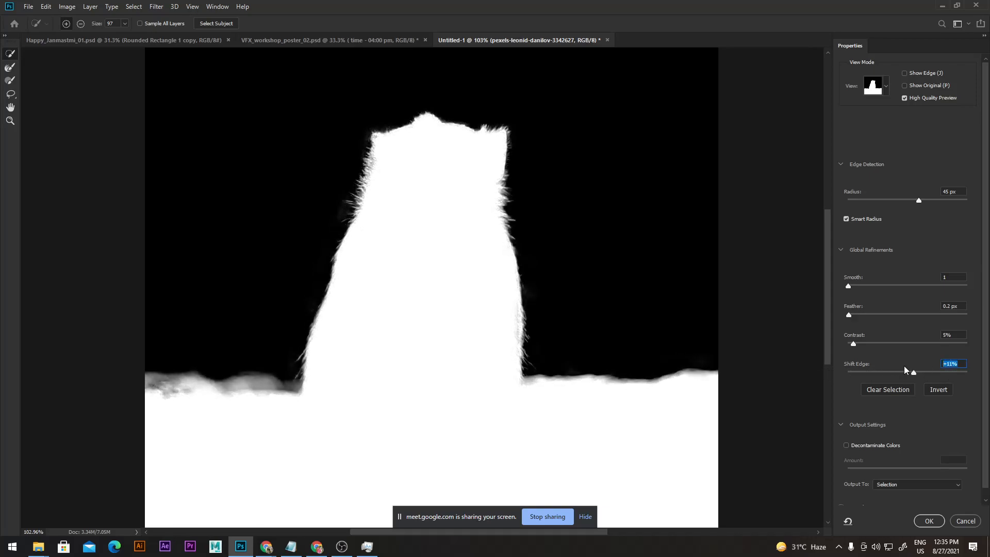
text(0)
key(Return)
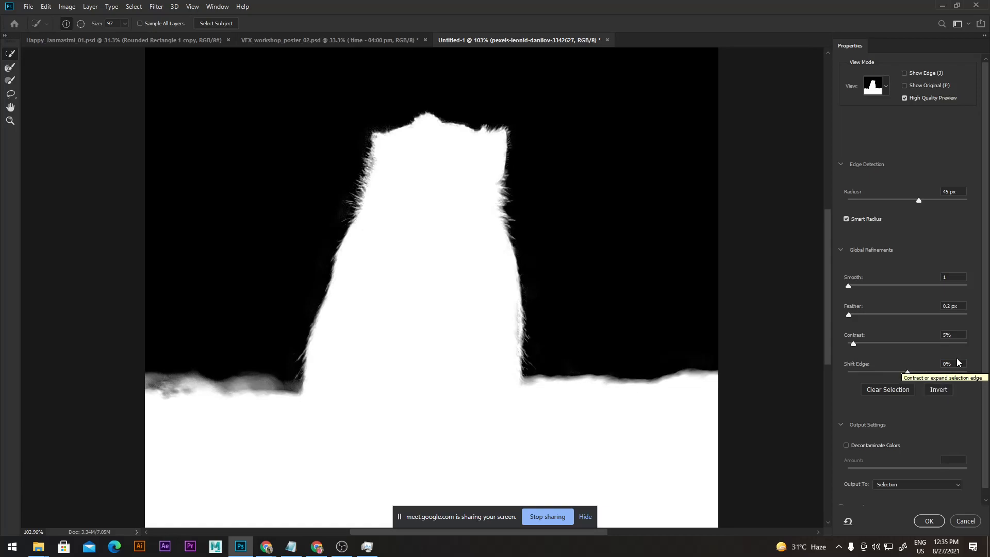
drag(909, 371, 912, 371)
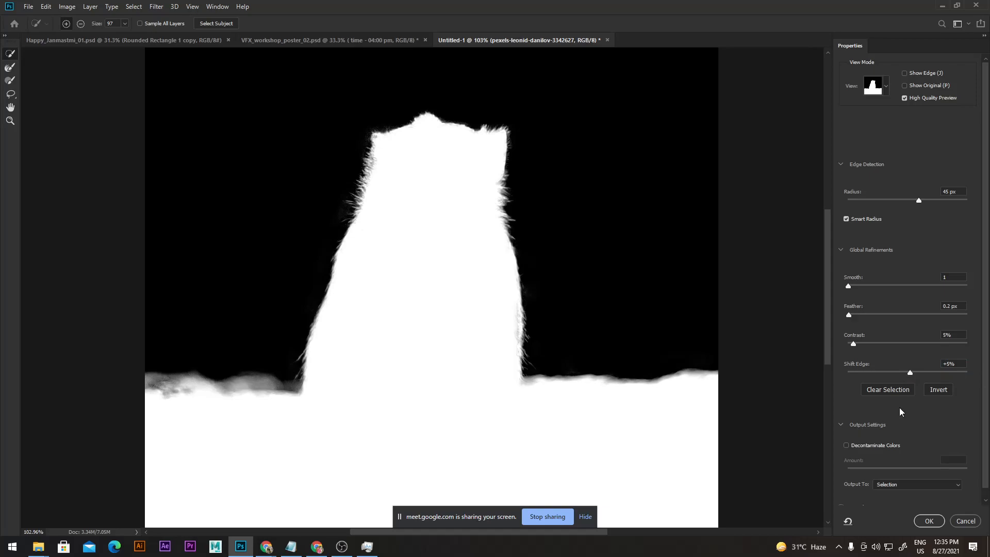
Step: Review the output settings and apply the refinement with Selection as the output
scroll(921, 428, down, 1)
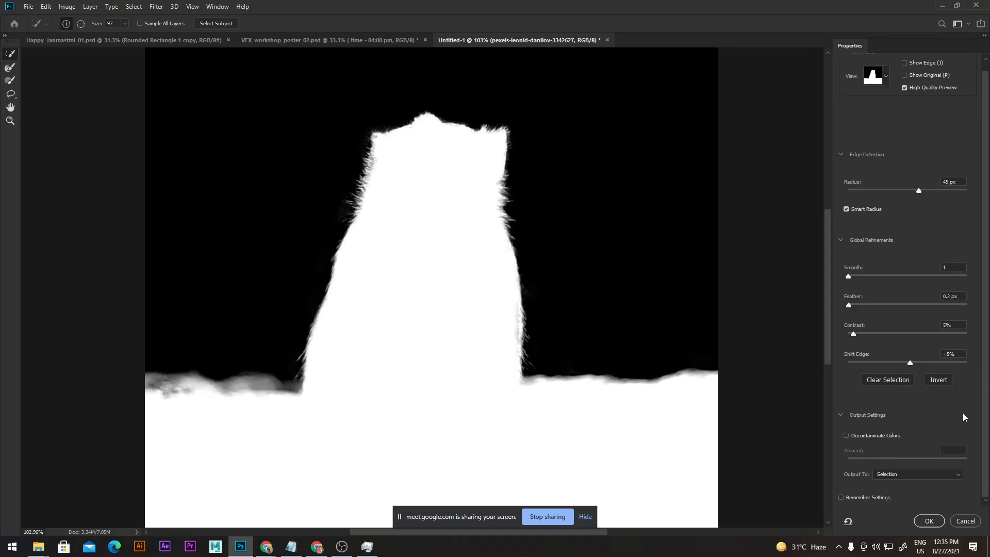
scroll(968, 414, up, 1)
scroll(975, 415, down, 1)
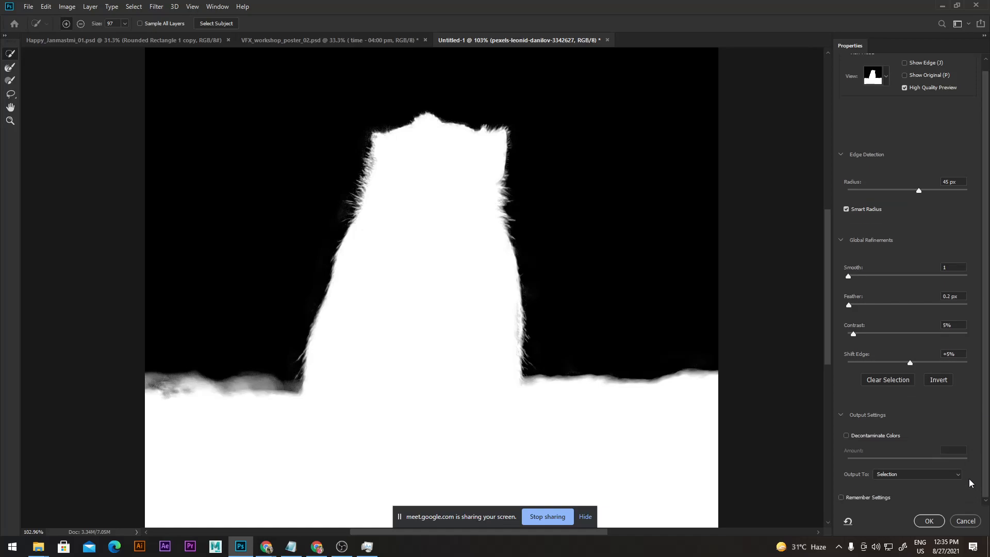
click(928, 521)
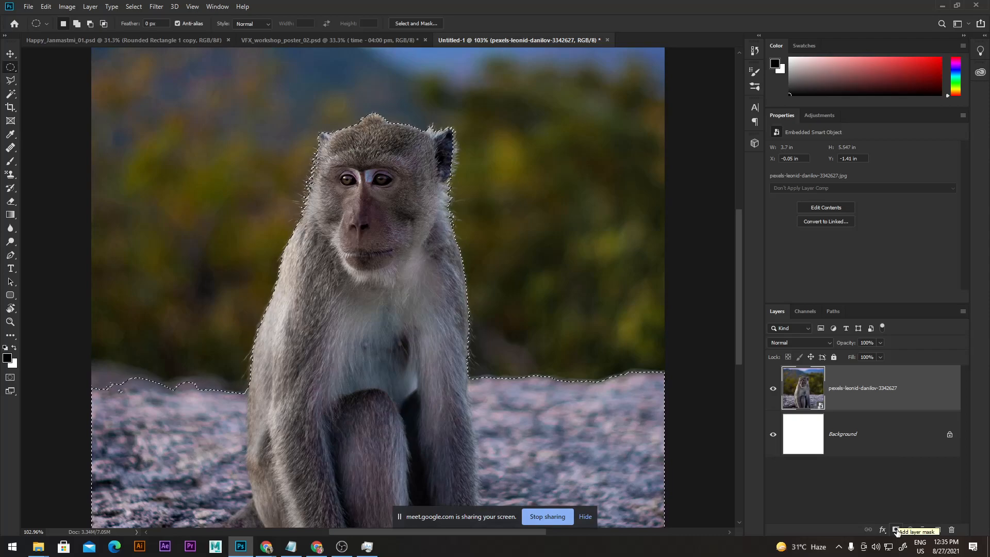
Step: Add a Reveal All vector mask to the monkey photo layer
click(67, 6)
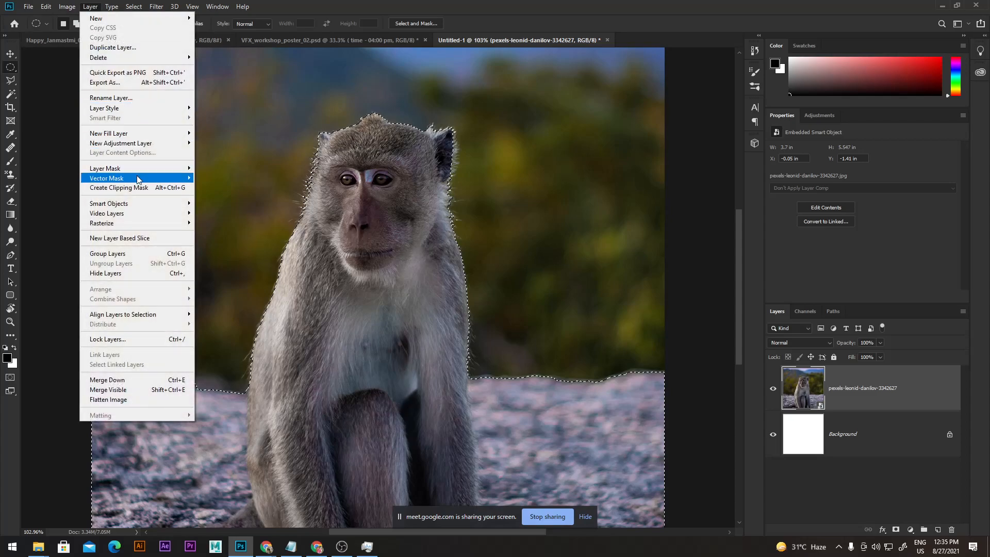
mouse_move(137, 178)
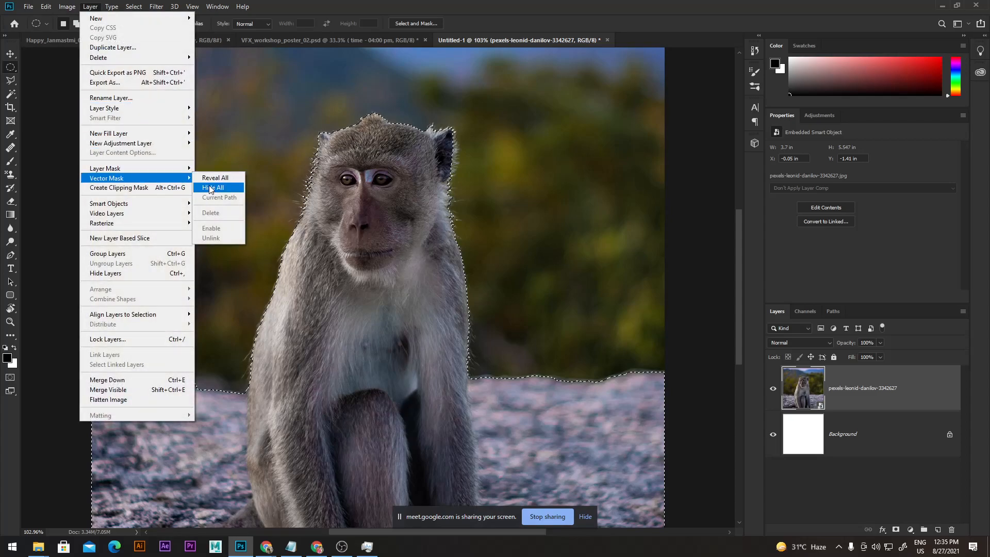
click(218, 180)
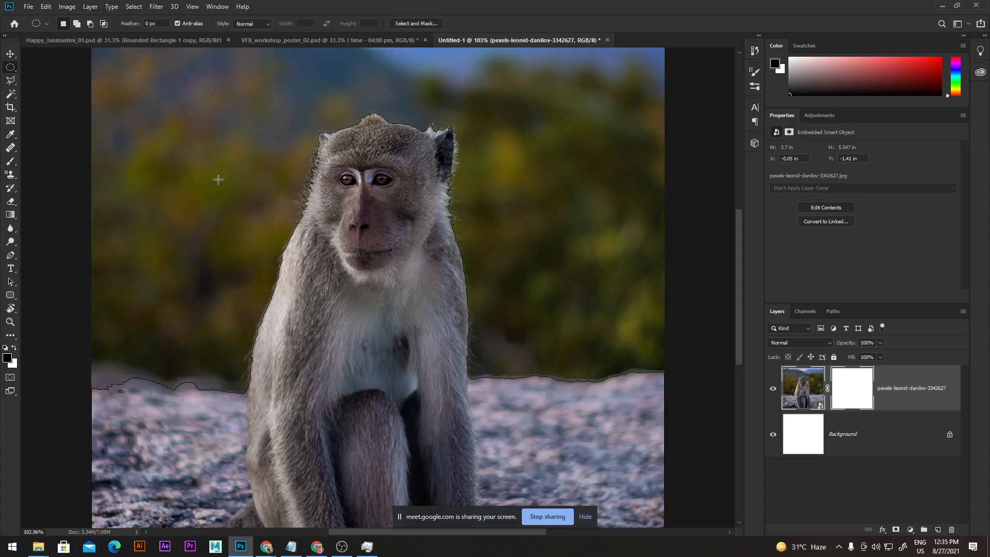
Step: Try to paint on the monkey layer's vector mask with the Brush tool, declining to rasterize the smart object
click(862, 394)
click(843, 395)
key(b)
click(865, 402)
click(859, 398)
click(567, 231)
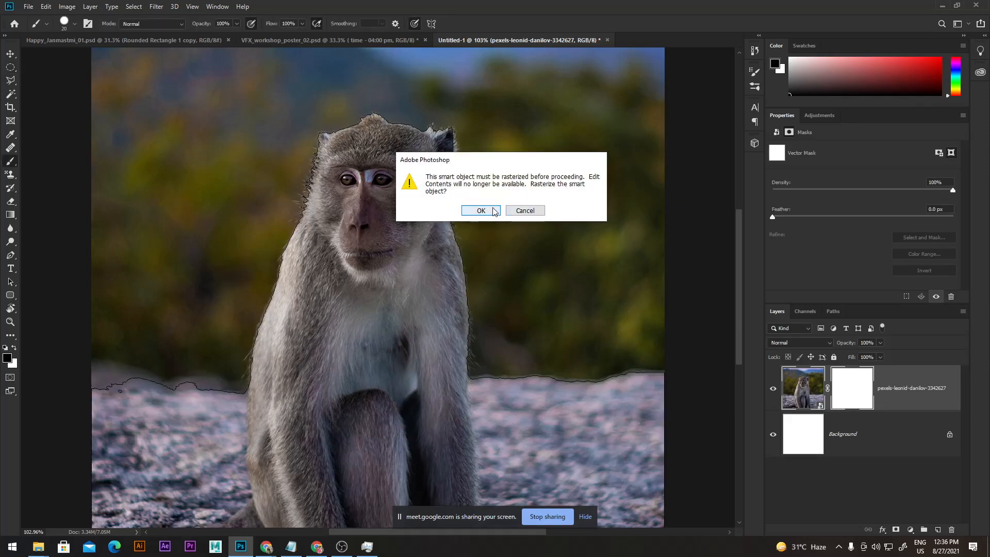
click(523, 210)
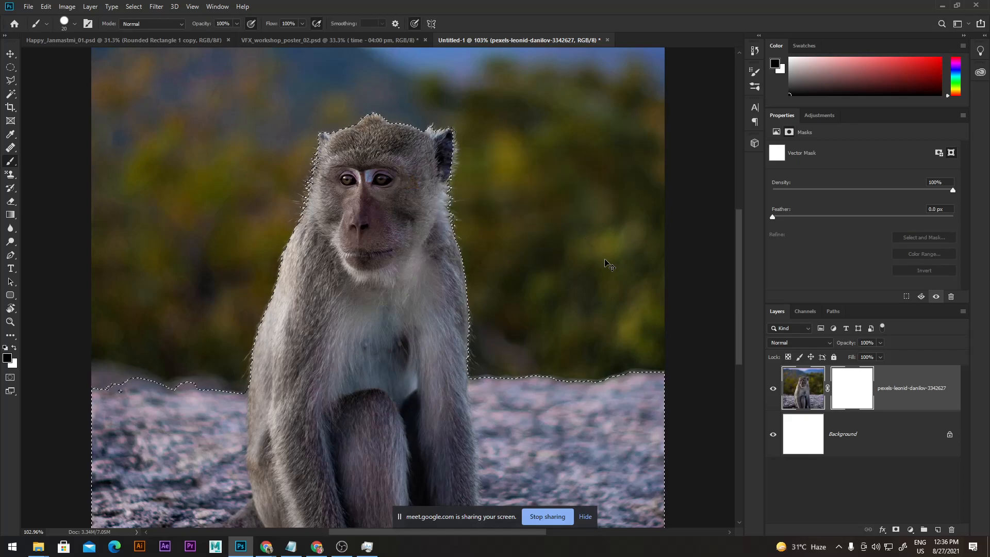
Step: Try to rasterize the monkey layer's vector mask and check the rasterized layer's mask and thumbnail options
click(857, 384)
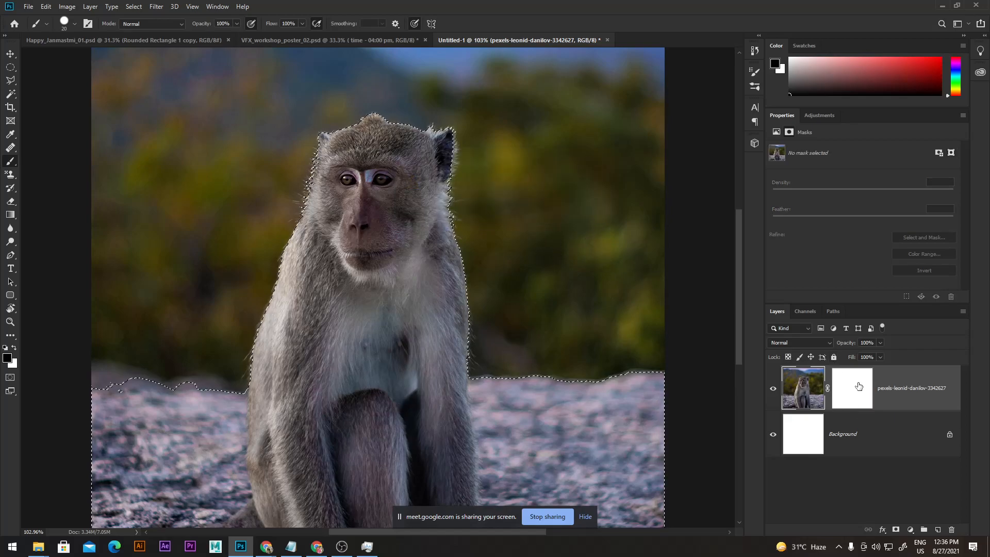
right_click(857, 384)
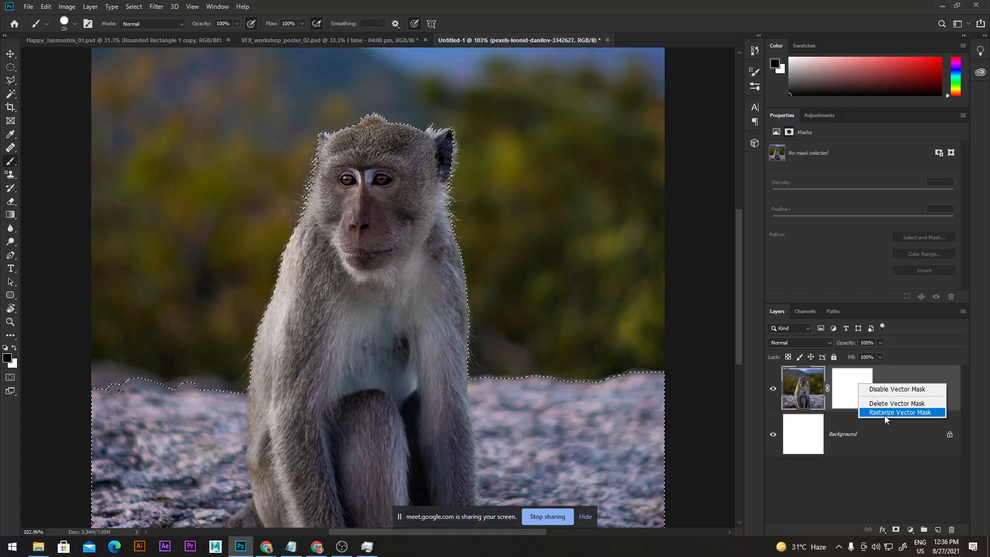
click(882, 413)
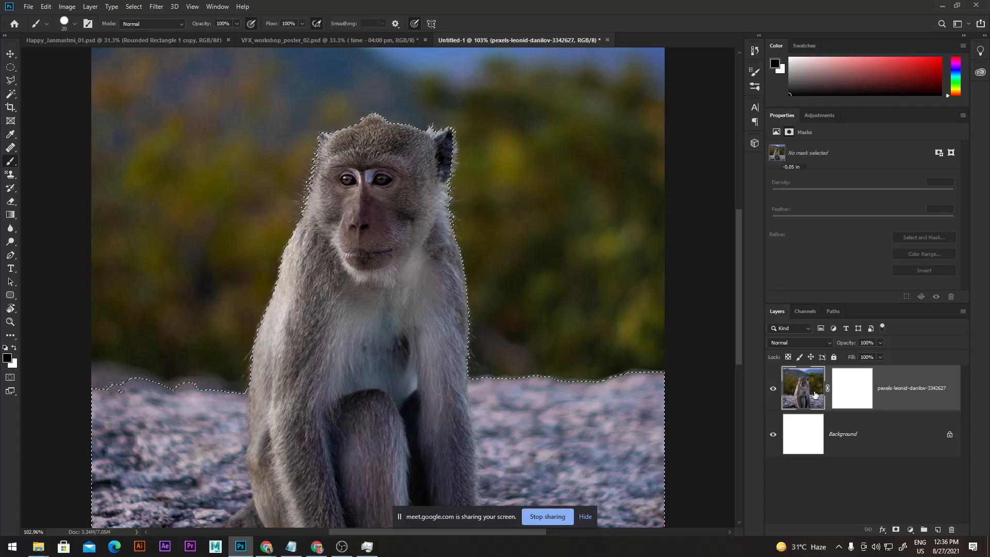
click(832, 396)
click(813, 389)
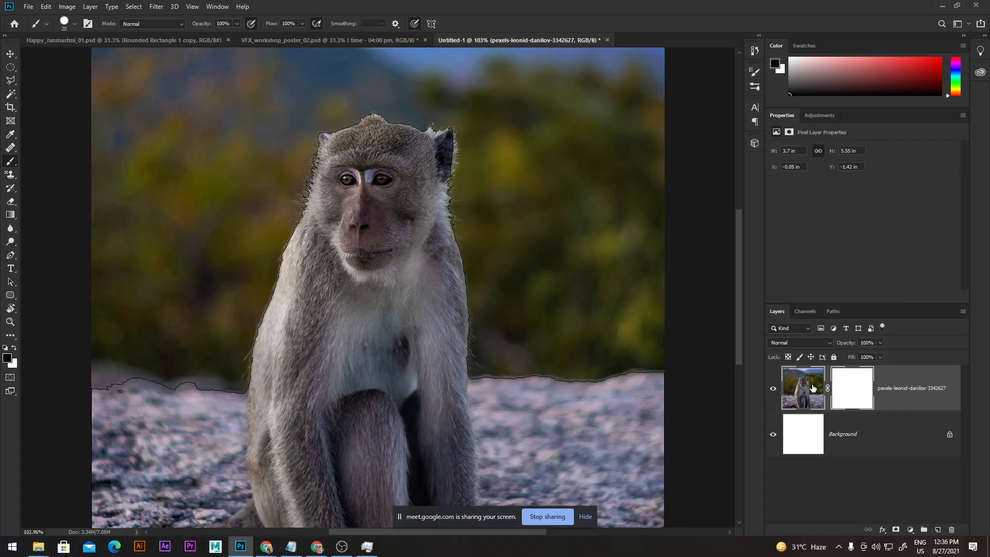
right_click(816, 392)
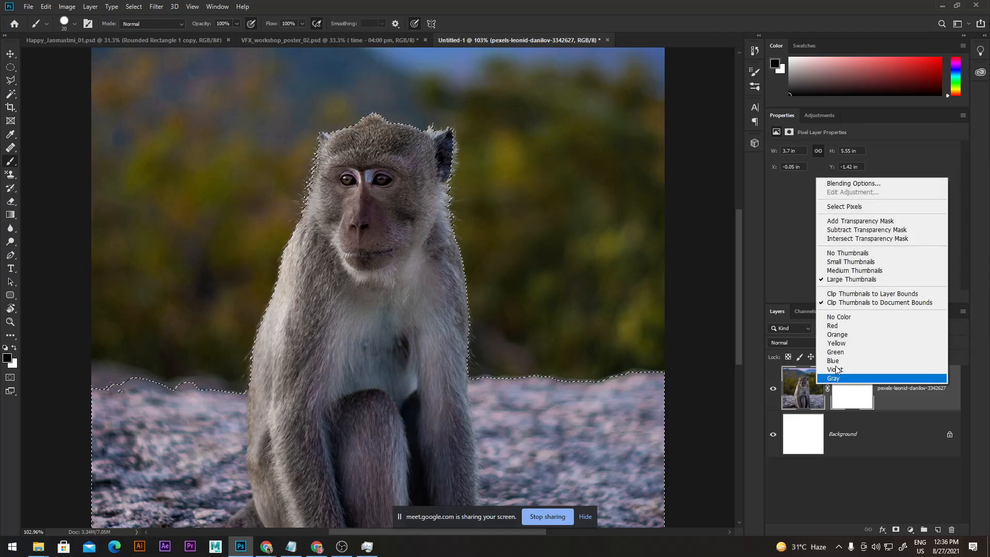
click(853, 395)
Step: Undo the rasterizing and the vector mask, and add a layer mask from the active selection to the monkey layer
key(ctrl+z)
key(ctrl+z)
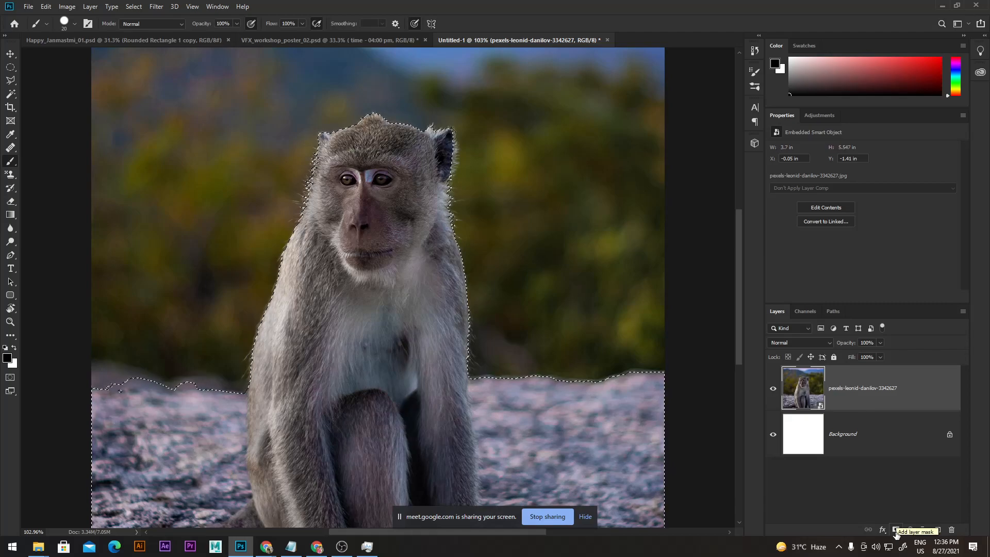
click(895, 530)
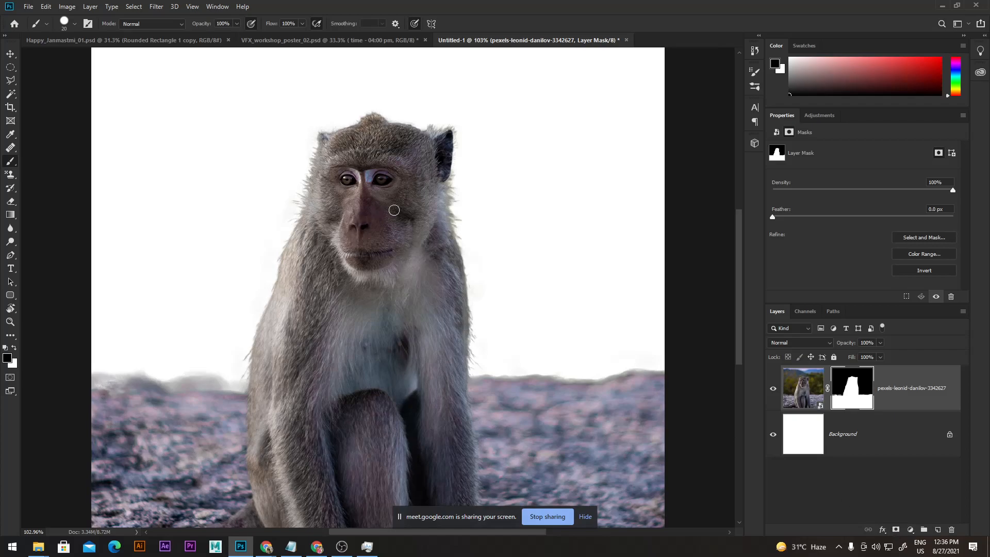
scroll(397, 214, down, 1)
scroll(398, 214, up, 1)
scroll(397, 216, down, 1)
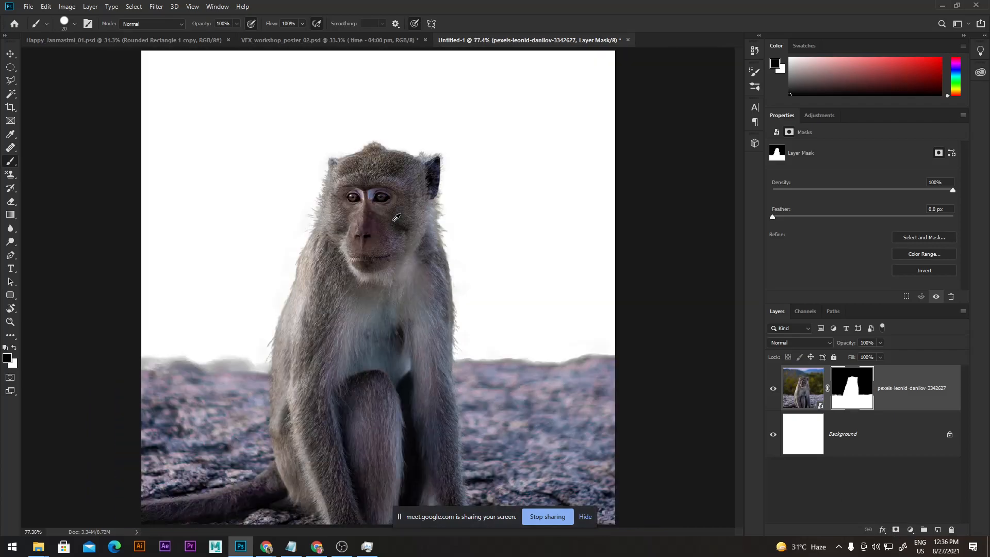
scroll(396, 217, down, 1)
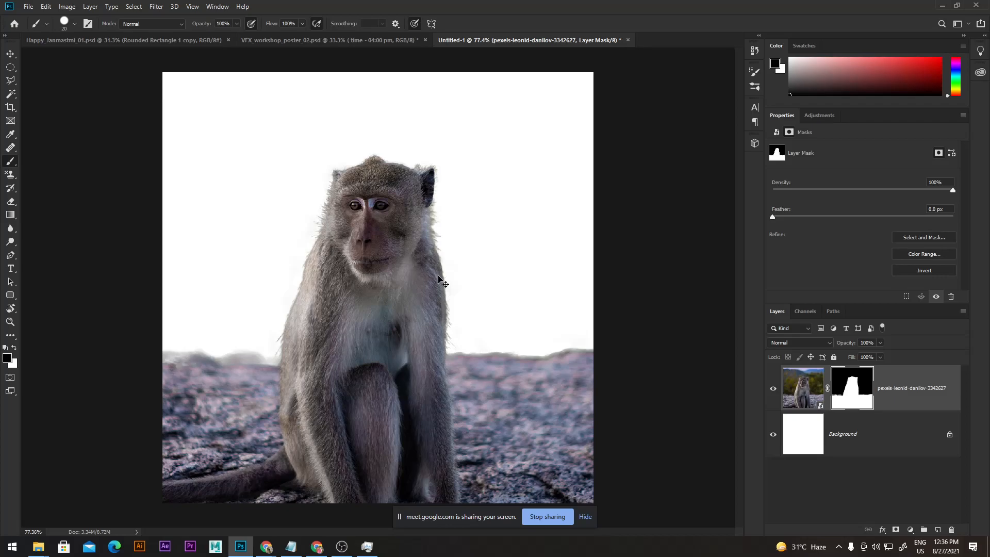
Step: Save the document as Monkey_koo_koo_kaakaa_01 in Photoshop format with Maximize Compatibility enabled
key(ctrl+s)
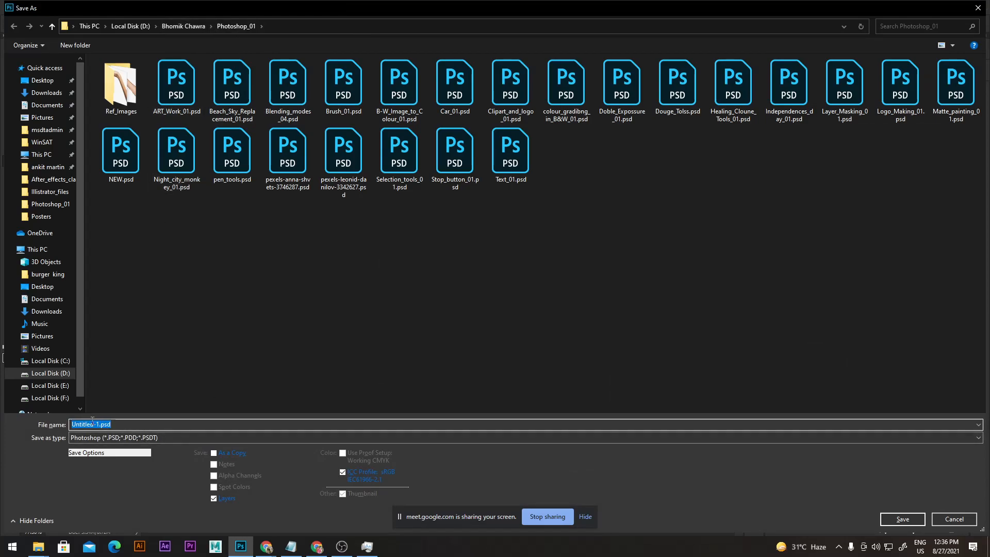
key(BackSpace)
text(Monkey_koo_koo_kaakaa_01)
click(902, 518)
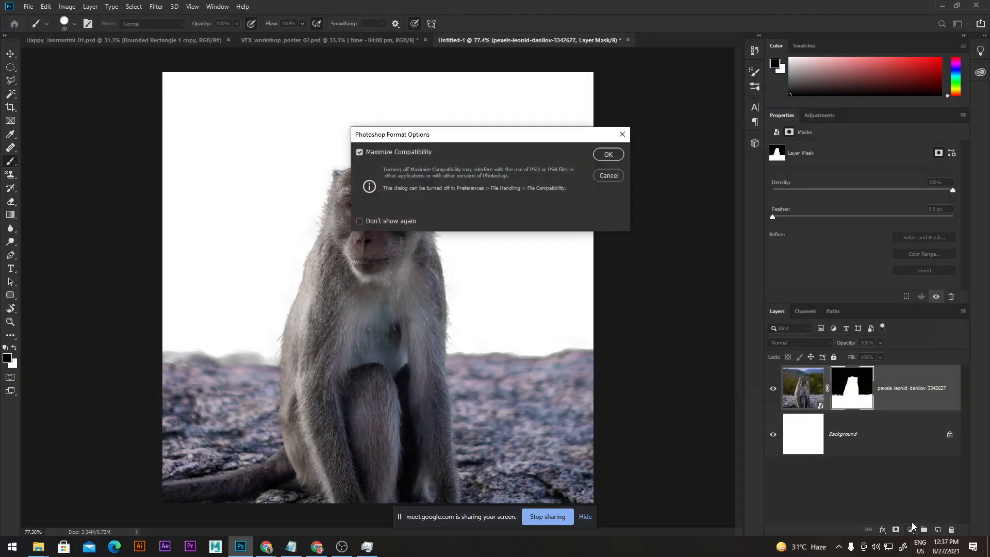
click(608, 155)
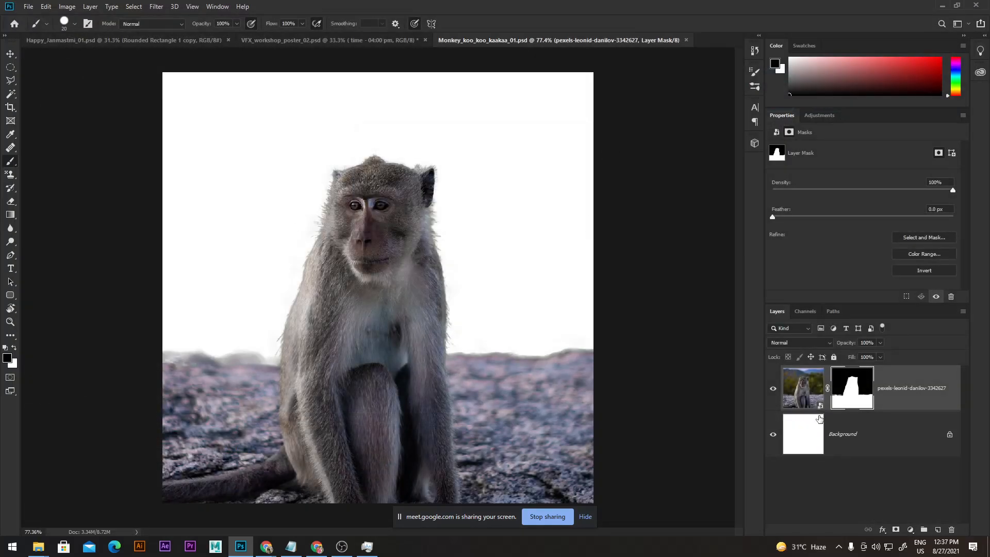
Step: Inspect the Background layer, the monkey layer's mask and its smart object by selecting each in turn
click(809, 443)
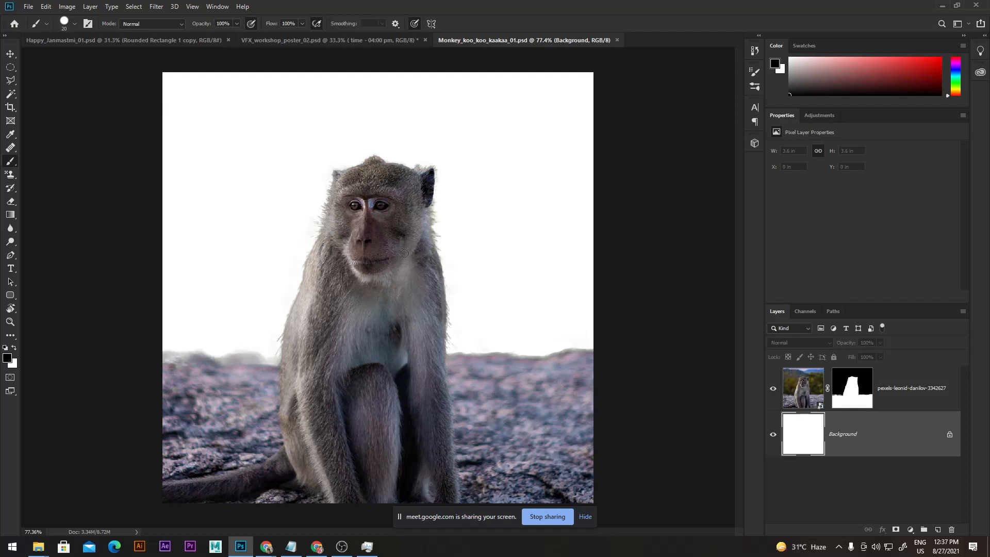
click(845, 397)
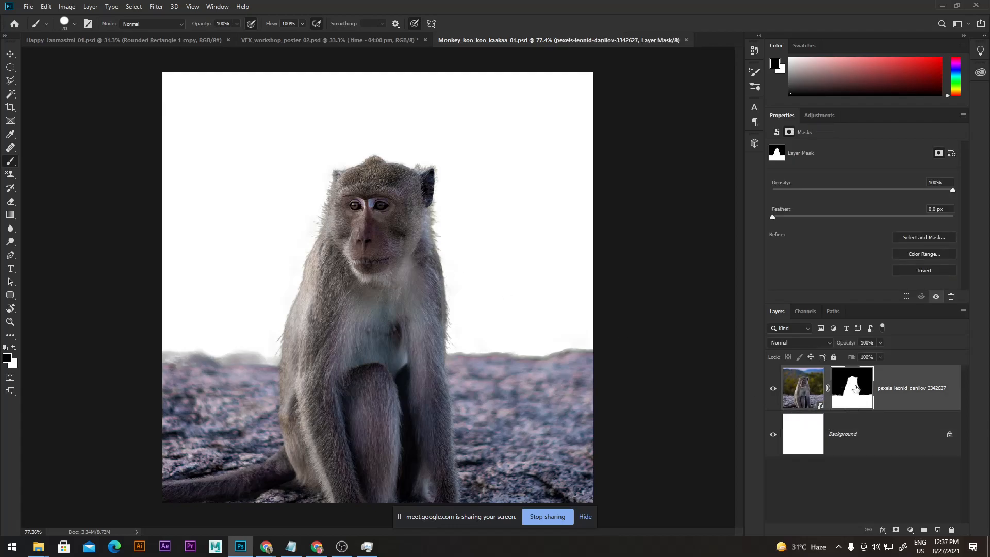
click(804, 392)
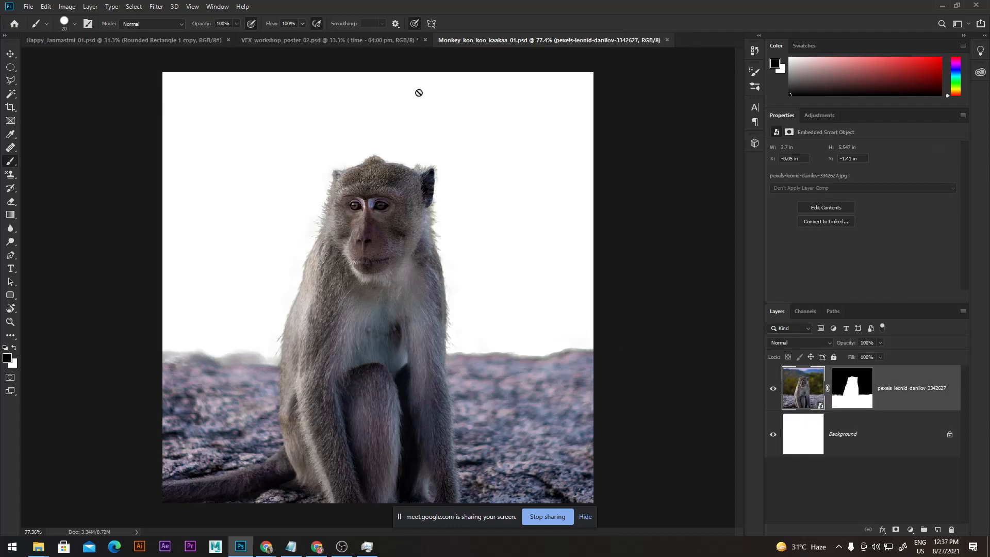
click(330, 41)
click(488, 41)
Step: Open universe.jpg from the Photoshop_01 folder
key(ctrl+o)
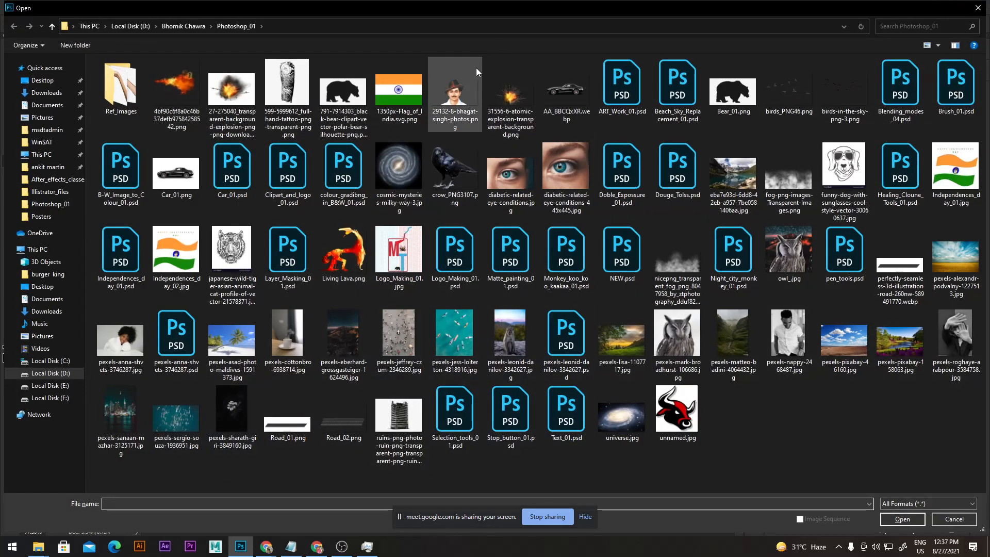
click(399, 170)
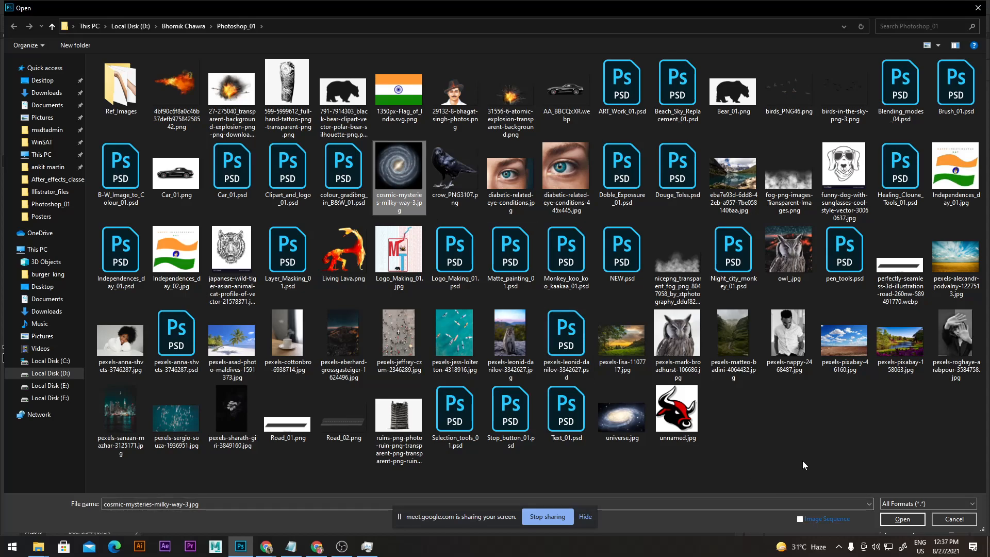
click(610, 422)
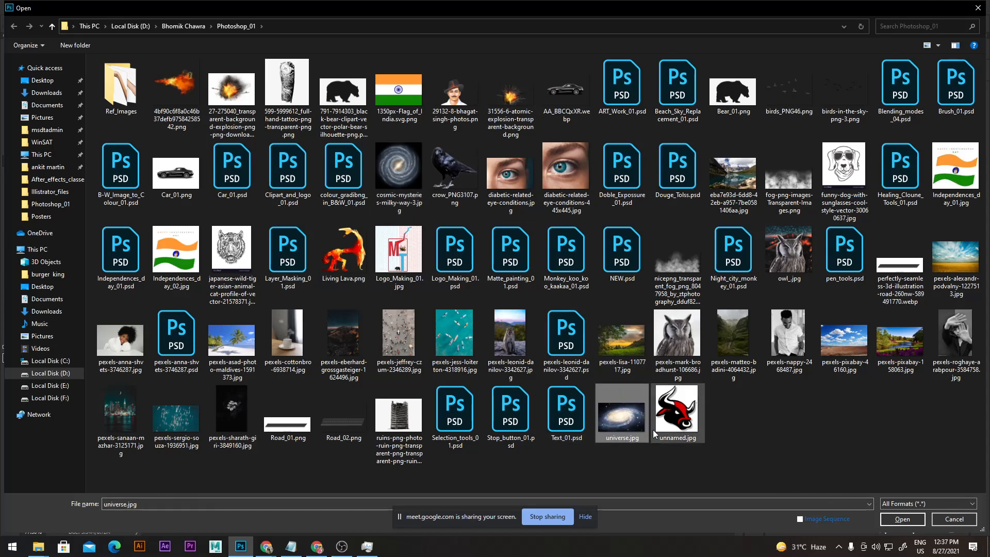
click(897, 519)
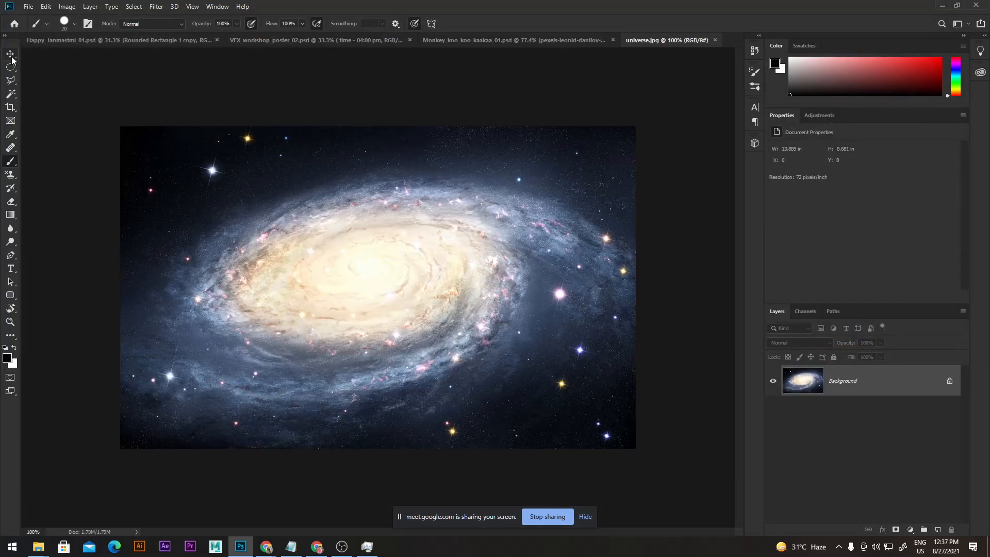
Step: Move the galaxy image into the monkey document, place its layer beneath the monkey layer, and position it behind the monkey's head
click(10, 54)
drag(510, 295, 504, 171)
drag(804, 393, 840, 438)
drag(530, 186, 403, 218)
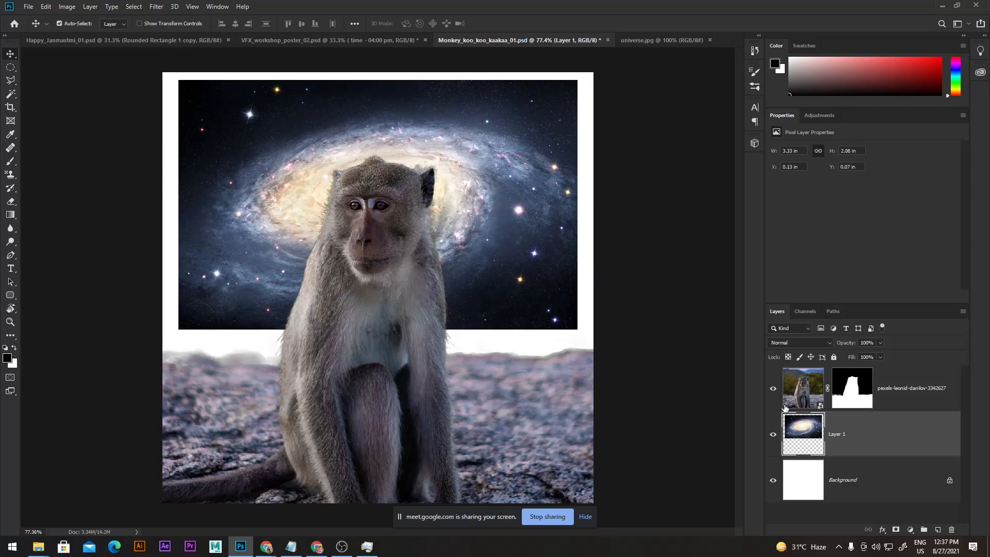
Step: Add a Reveal All layer mask to the galaxy layer
click(91, 7)
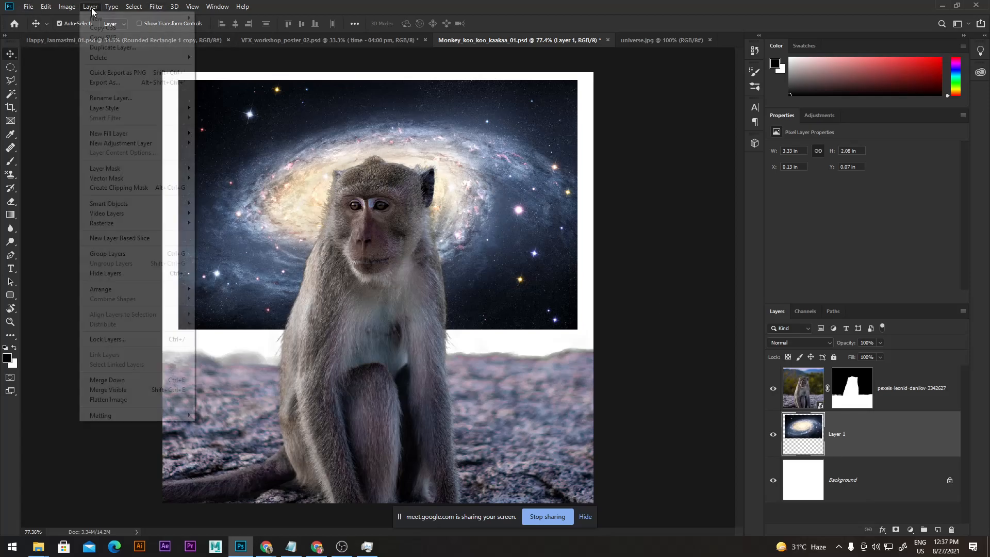
mouse_move(120, 170)
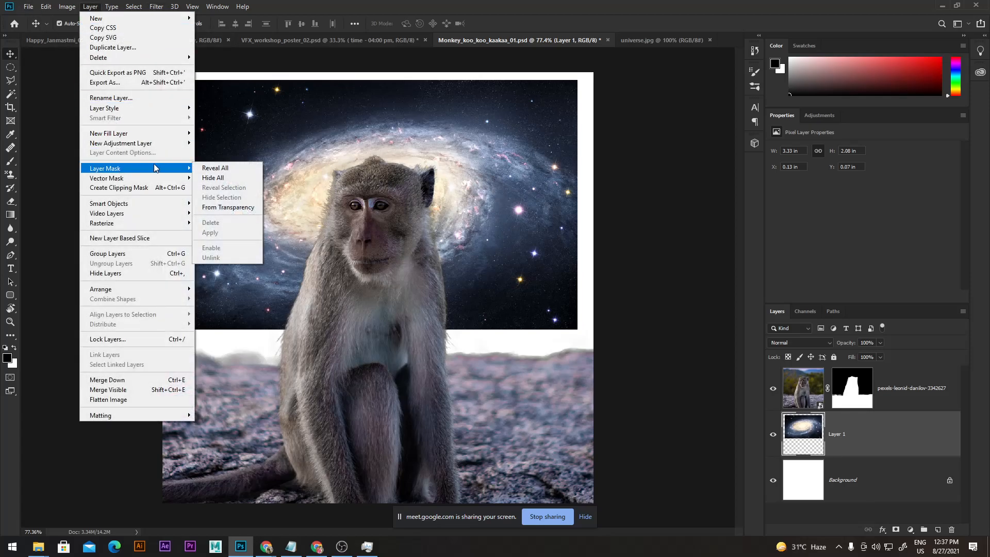
click(219, 172)
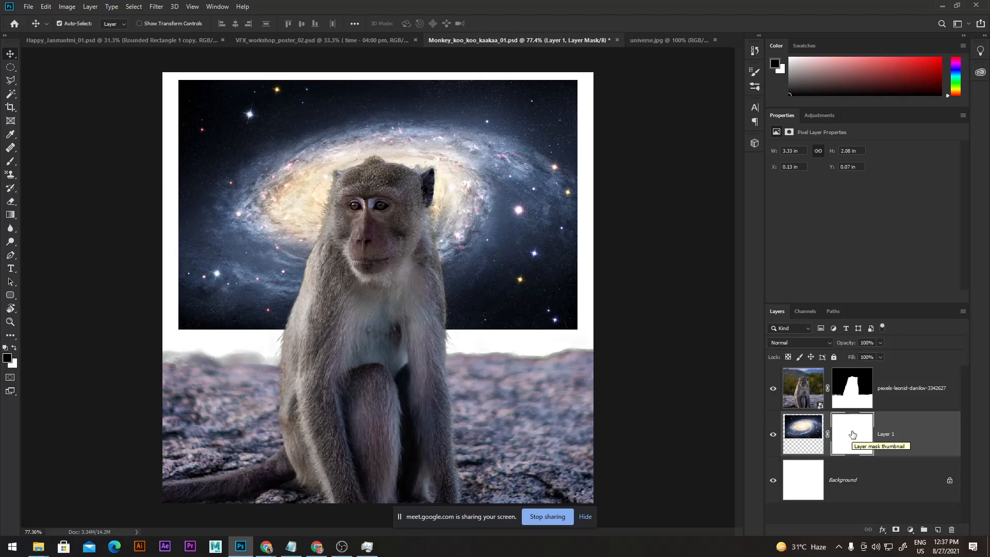
Step: Try painting black with the Brush tool on the galaxy layer's mask near the image's lower-right corner, and undo the stroke
click(809, 439)
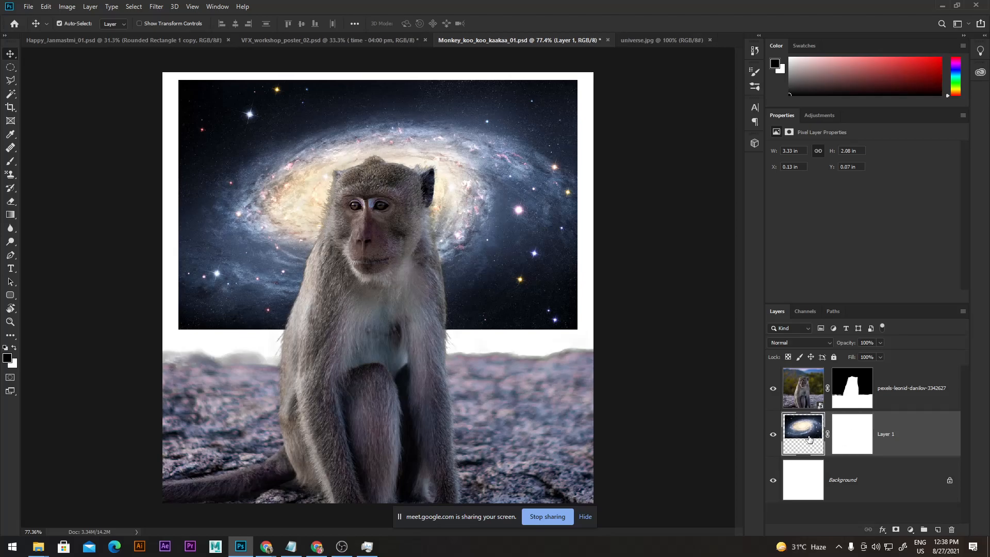
click(848, 436)
key(b)
mouse_move(549, 292)
mouse_down()
mouse_move(525, 289)
mouse_move(560, 288)
mouse_move(538, 280)
mouse_move(560, 281)
mouse_up()
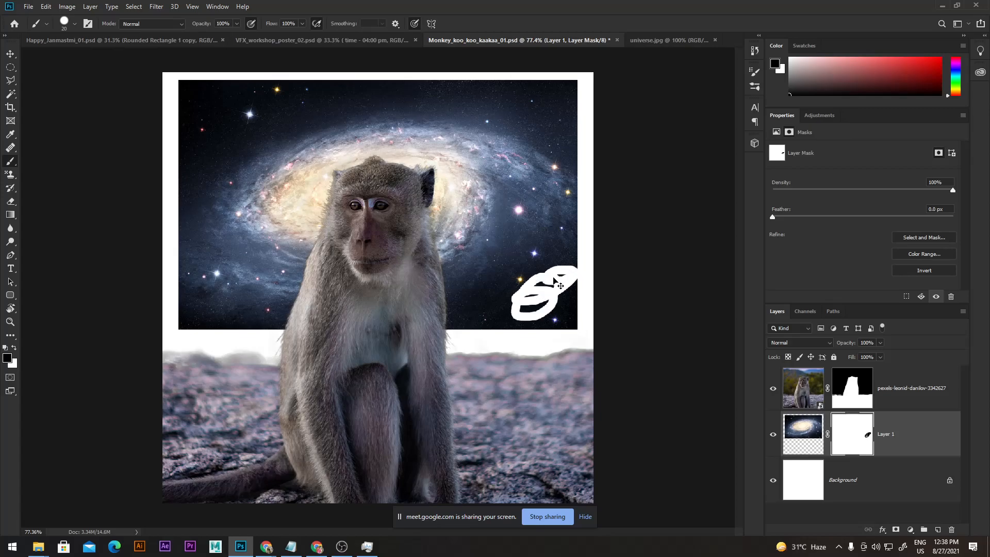
key(ctrl+z)
Step: Paint black brush scribbles directly on the galaxy layer's image instead of its mask
click(794, 434)
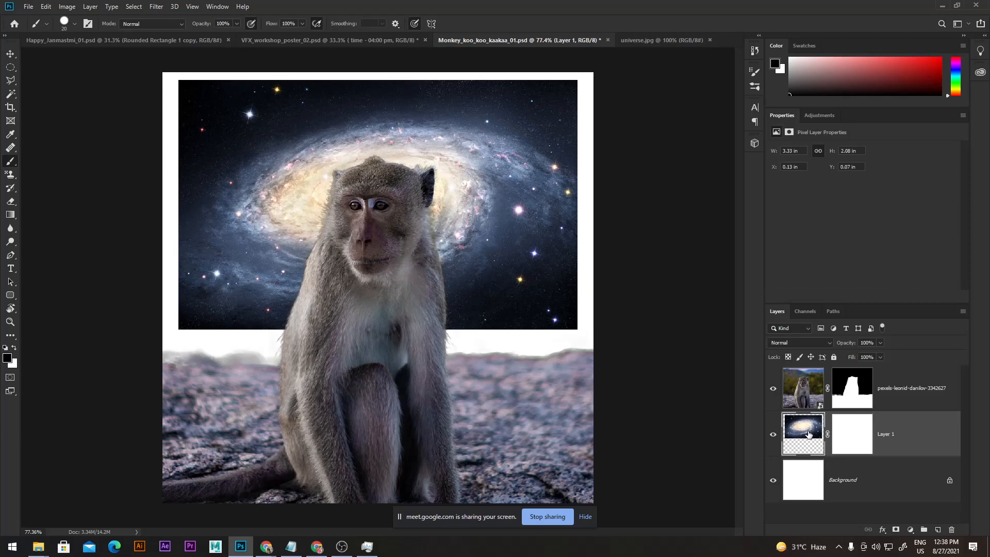
mouse_move(541, 286)
mouse_down()
mouse_move(530, 299)
mouse_move(559, 291)
mouse_up()
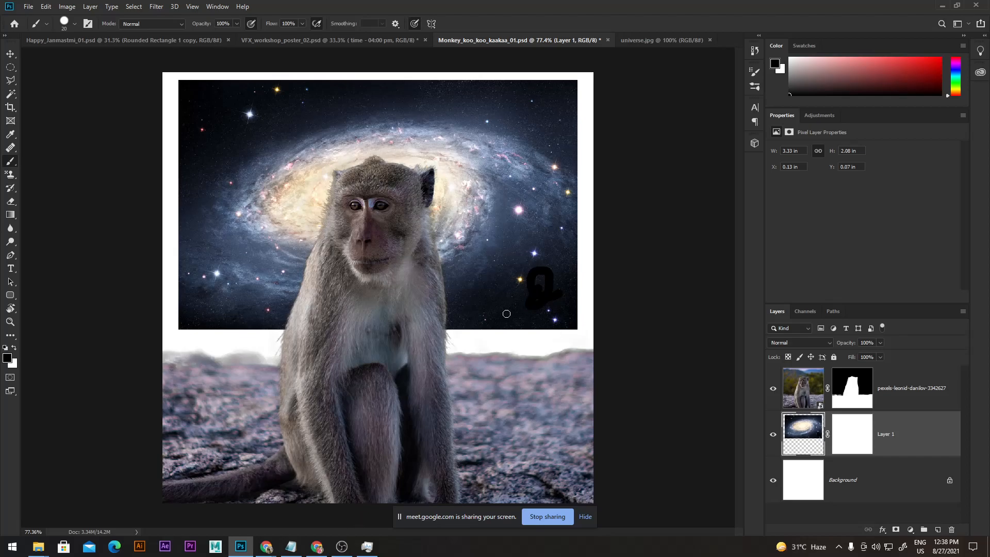
mouse_move(545, 225)
mouse_down()
mouse_move(513, 243)
mouse_move(509, 214)
mouse_move(549, 171)
mouse_move(386, 134)
mouse_move(219, 154)
mouse_move(266, 175)
mouse_move(344, 170)
mouse_move(320, 227)
mouse_move(401, 236)
mouse_move(419, 192)
mouse_move(579, 195)
mouse_move(538, 182)
mouse_move(459, 214)
mouse_move(415, 254)
mouse_move(569, 256)
mouse_move(661, 228)
mouse_move(526, 226)
mouse_up()
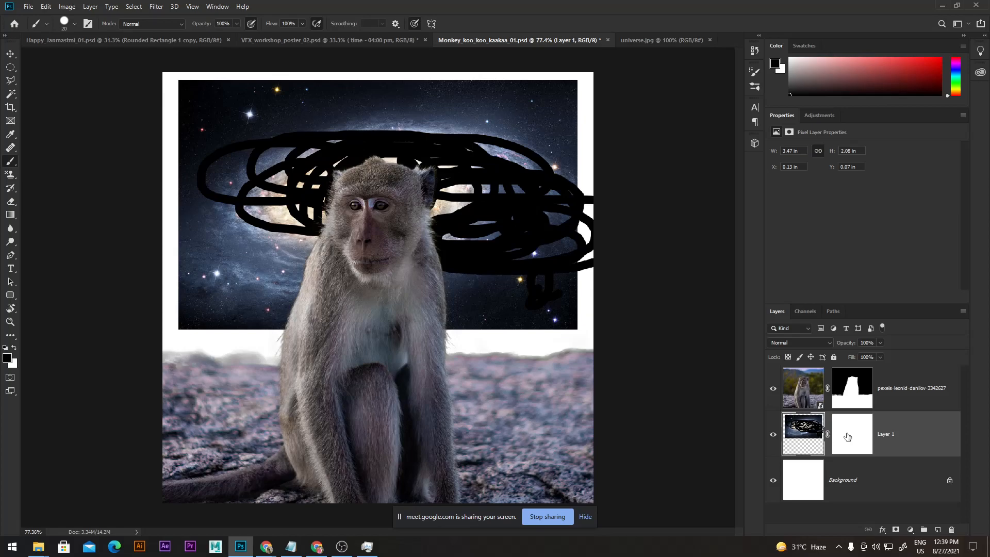
Step: Compare the galaxy layer's image and mask, try black scribbles on the mask, and undo them along with the paint on the image
click(857, 434)
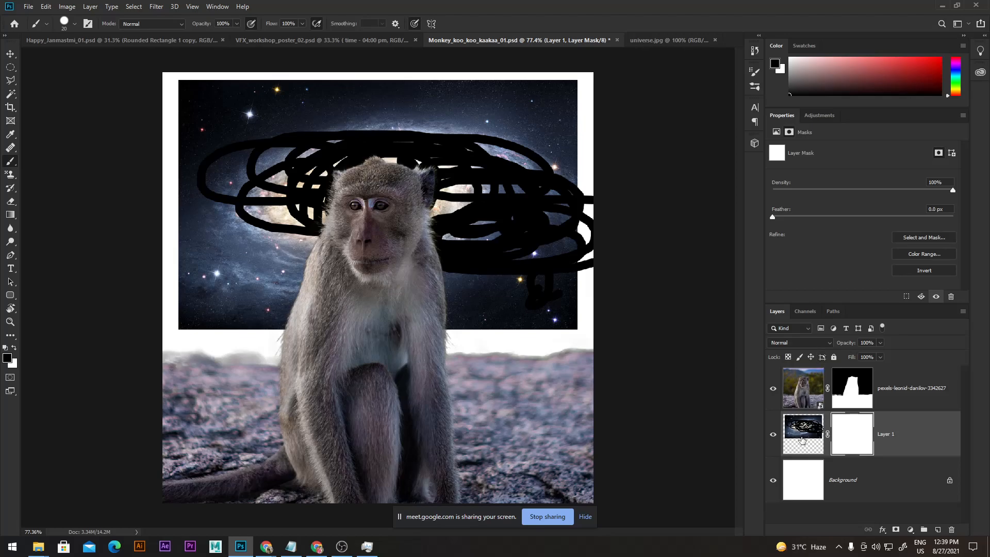
click(801, 440)
click(847, 441)
click(811, 435)
click(849, 432)
click(804, 433)
click(850, 433)
mouse_move(519, 276)
mouse_down()
mouse_move(539, 225)
mouse_move(528, 200)
mouse_move(426, 198)
mouse_move(359, 118)
mouse_move(283, 116)
mouse_move(247, 135)
mouse_move(259, 95)
mouse_move(277, 85)
mouse_move(357, 128)
mouse_move(439, 118)
mouse_move(571, 165)
mouse_move(621, 272)
mouse_move(592, 258)
mouse_move(510, 261)
mouse_move(472, 253)
mouse_move(464, 191)
mouse_move(600, 160)
mouse_up()
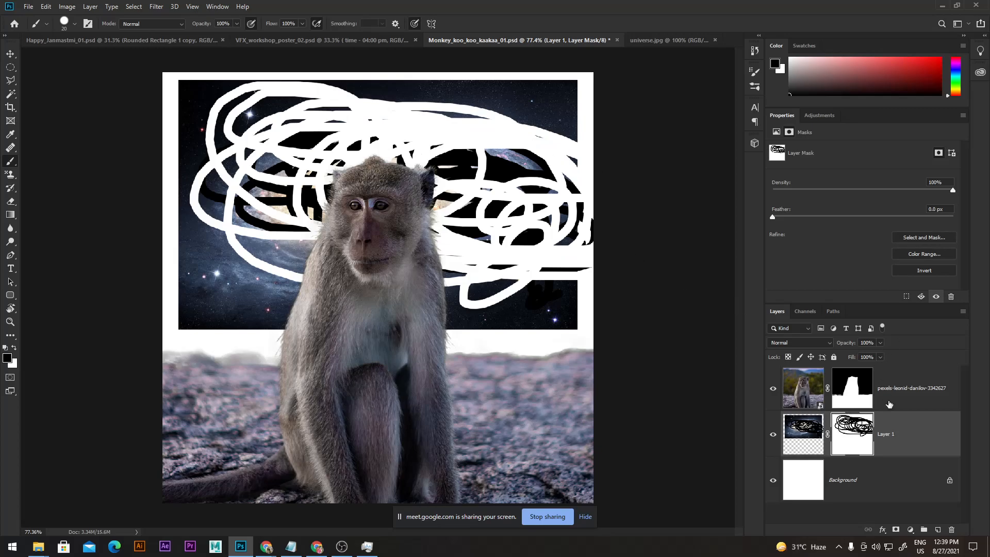
key(ctrl+z)
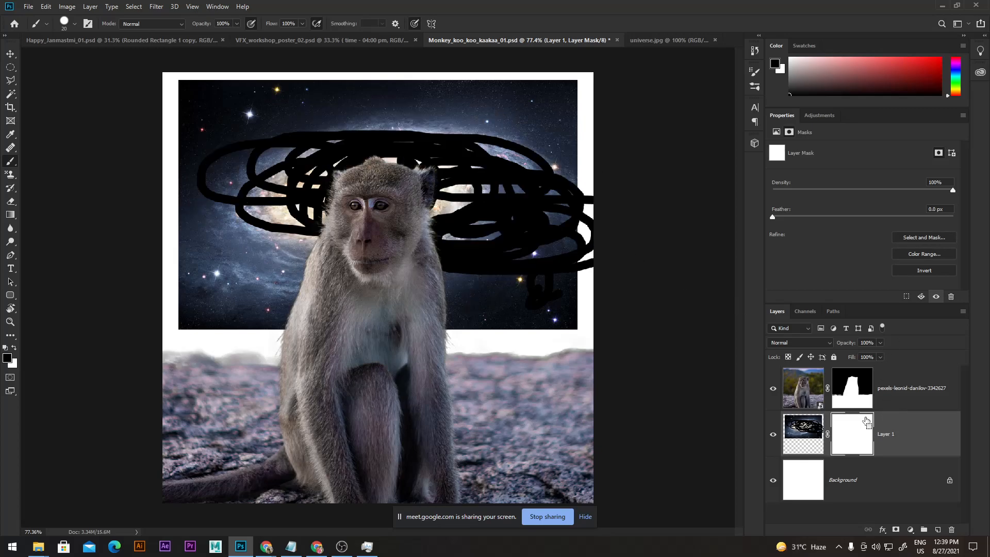
key(ctrl+z)
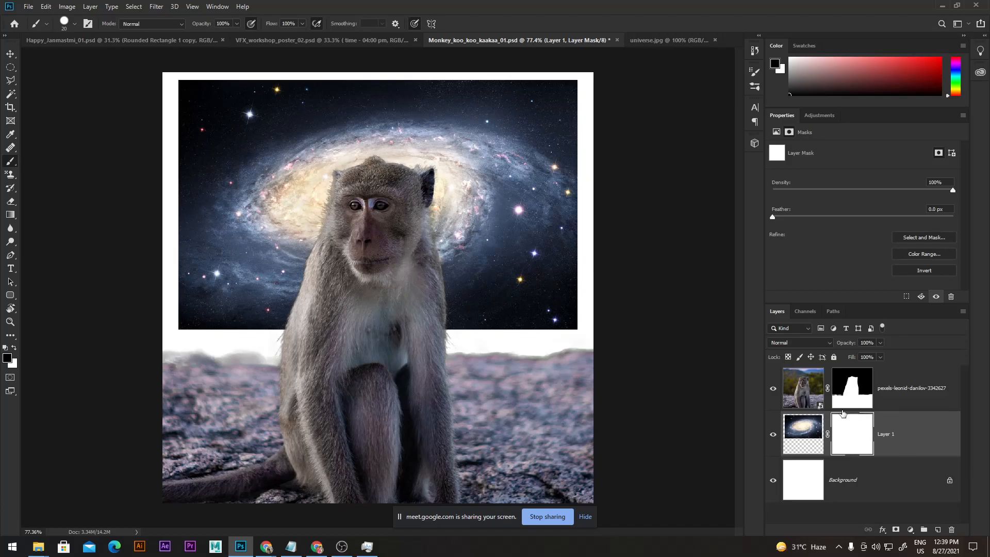
Step: Enlarge the brush to a soft 297 px tip and paint black on the galaxy layer's mask to fade all the image's edges
mouse_move(529, 269)
mouse_down()
mouse_move(567, 234)
mouse_move(591, 351)
mouse_up()
drag(607, 21, 611, 10)
drag(614, 10, 638, 10)
mouse_move(618, 342)
mouse_down()
mouse_move(581, 373)
mouse_move(510, 385)
mouse_move(620, 365)
mouse_move(569, 376)
mouse_move(321, 379)
mouse_move(166, 361)
mouse_move(122, 205)
mouse_move(143, 102)
mouse_move(179, 76)
mouse_move(354, 50)
mouse_move(490, 57)
mouse_move(589, 80)
mouse_move(623, 125)
mouse_move(634, 193)
mouse_move(613, 306)
mouse_move(542, 376)
mouse_move(512, 383)
mouse_move(549, 358)
mouse_move(492, 377)
mouse_move(203, 355)
mouse_up()
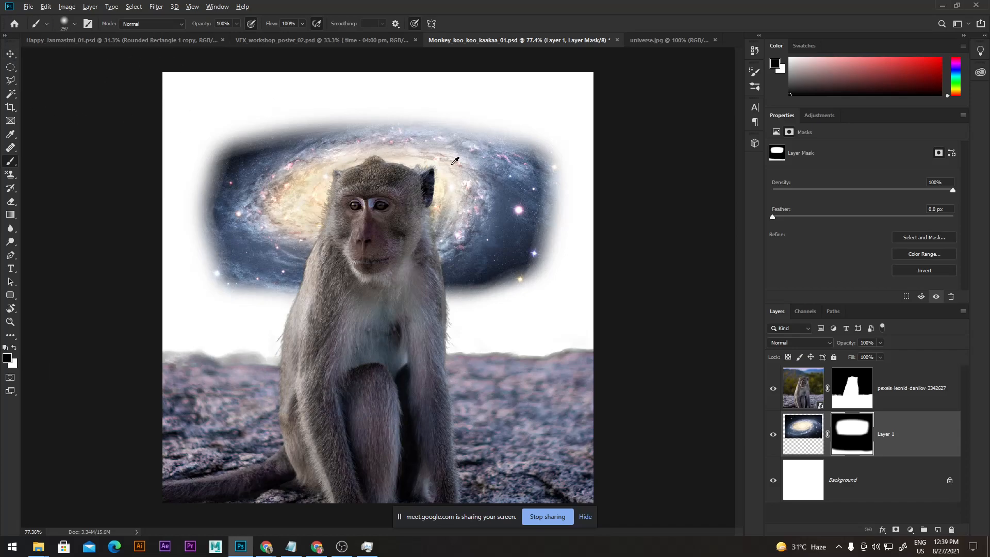
Step: Try one white dab with a soft 550 px brush at the centre of the galaxy layer's mask, and undo it
scroll(453, 160, down, 2)
drag(487, 155, 525, 151)
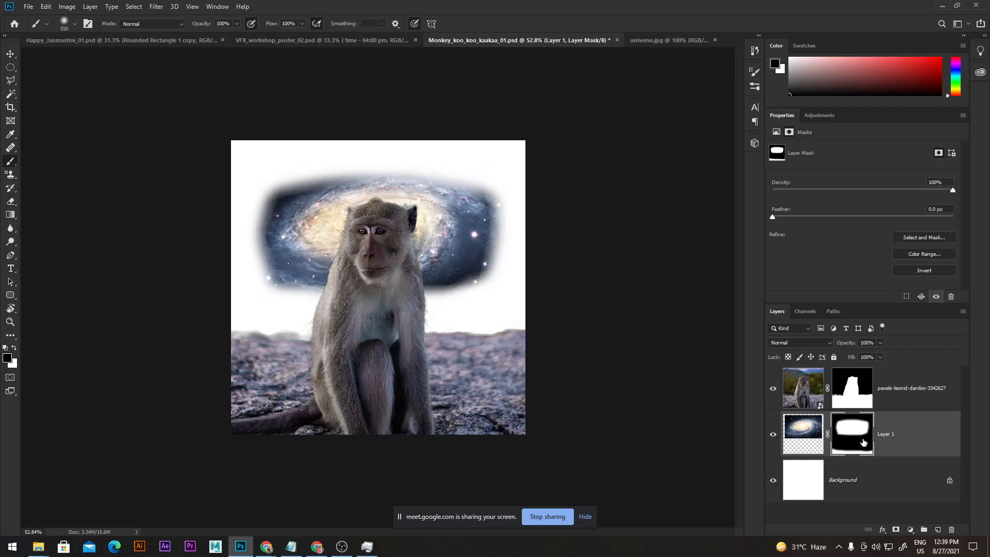
key(c)
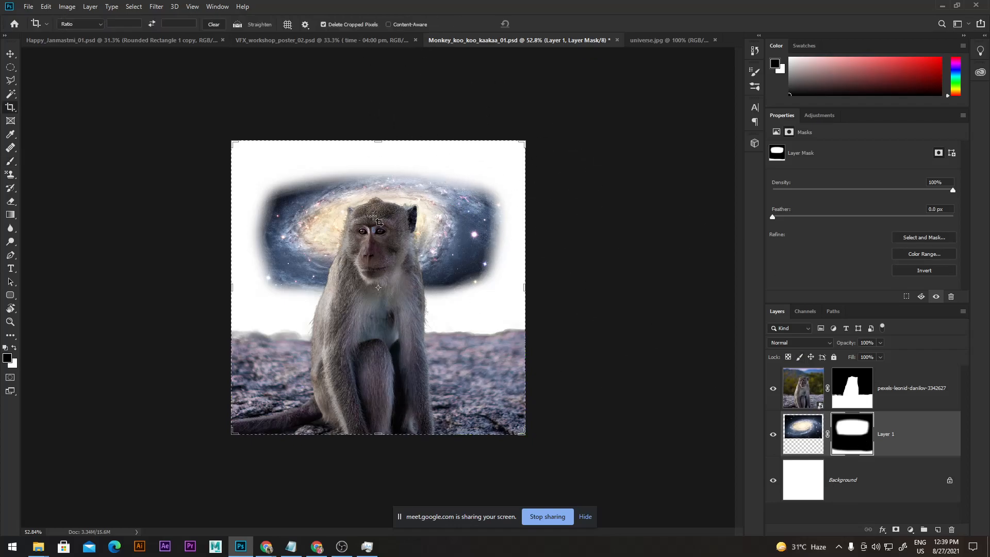
key(b)
key(x)
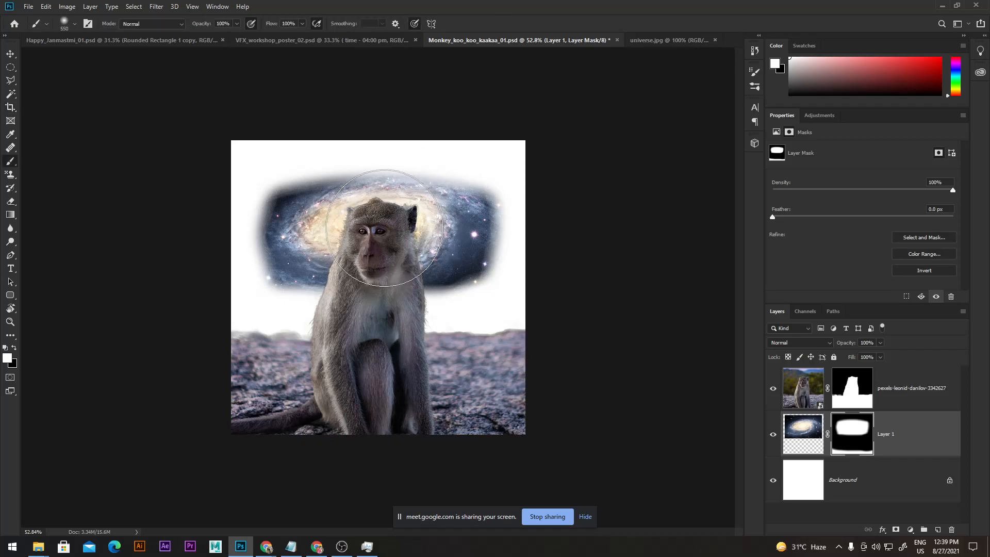
click(384, 219)
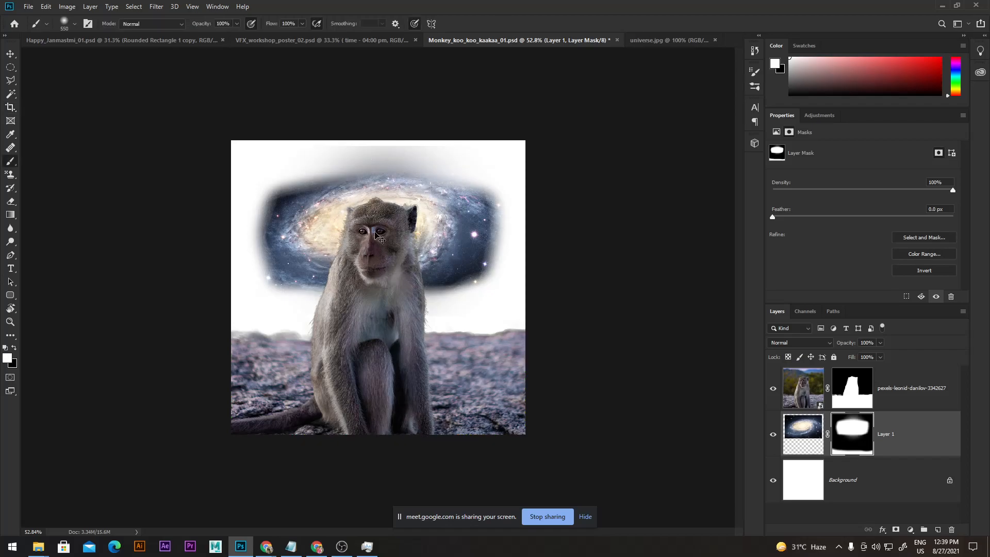
key(ctrl+z)
Step: Reduce the brush to 232 px and paint white on the galaxy layer's mask to reveal the whole galaxy image
mouse_move(392, 224)
mouse_down()
mouse_move(346, 224)
mouse_move(353, 227)
mouse_up()
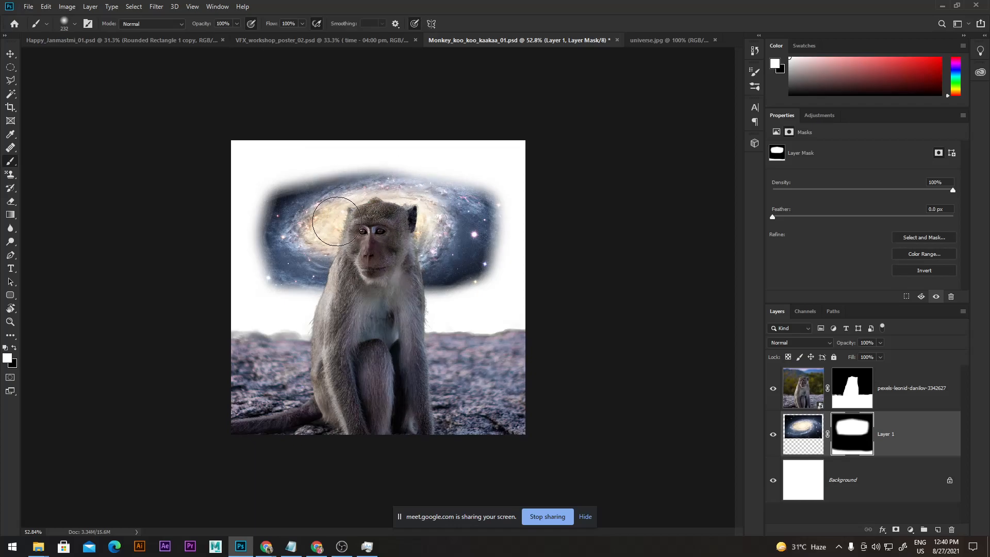
mouse_move(293, 225)
mouse_down()
mouse_move(296, 261)
mouse_move(451, 265)
mouse_move(469, 246)
mouse_move(470, 213)
mouse_move(401, 200)
mouse_move(324, 263)
mouse_move(384, 185)
mouse_move(488, 252)
mouse_move(403, 265)
mouse_move(355, 216)
mouse_move(306, 250)
mouse_move(343, 362)
mouse_up()
drag(479, 158, 510, 245)
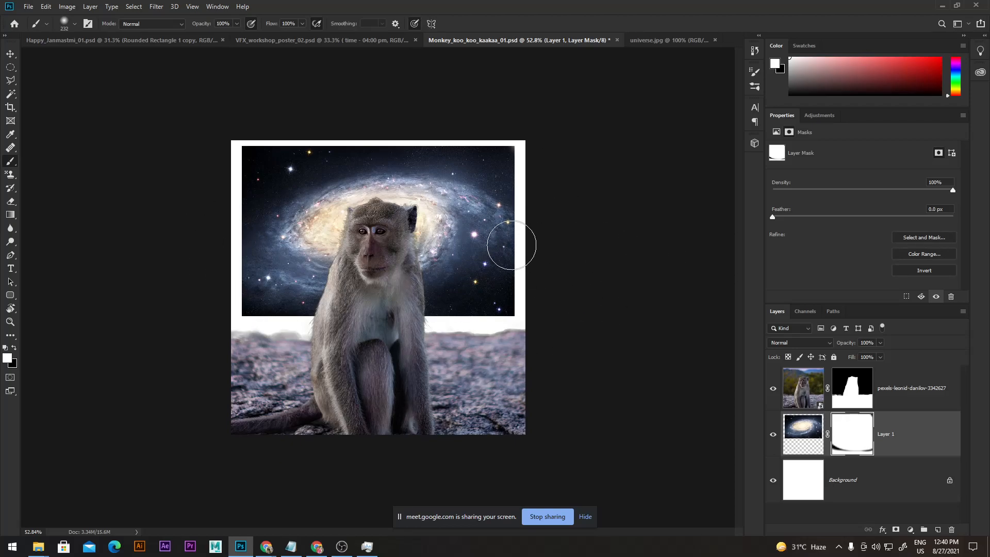
Step: Paint black over the galaxy layer's mask to hide the galaxy image completely
key(x)
mouse_move(458, 270)
mouse_down()
mouse_move(388, 312)
mouse_move(493, 257)
mouse_move(528, 161)
mouse_move(213, 167)
mouse_move(152, 124)
mouse_move(388, 355)
mouse_move(506, 299)
mouse_up()
drag(321, 304, 291, 239)
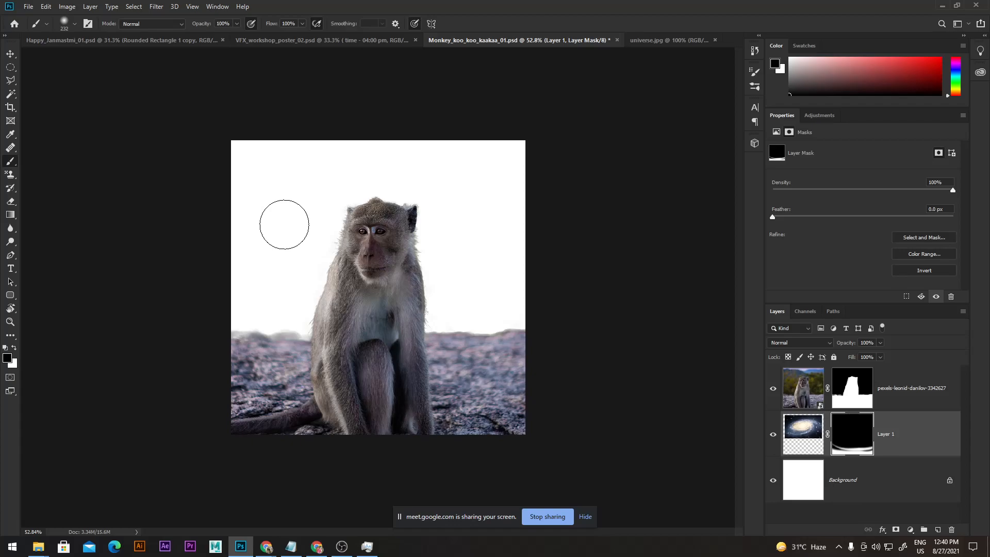
Step: Undo all brush strokes on the galaxy layer back to its plain white mask
key(ctrl+z)
key(ctrl+z)
key(ctrl+z)
key(ctrl+z)
key(ctrl+z)
key(ctrl+z)
key(ctrl+z)
key(ctrl+z)
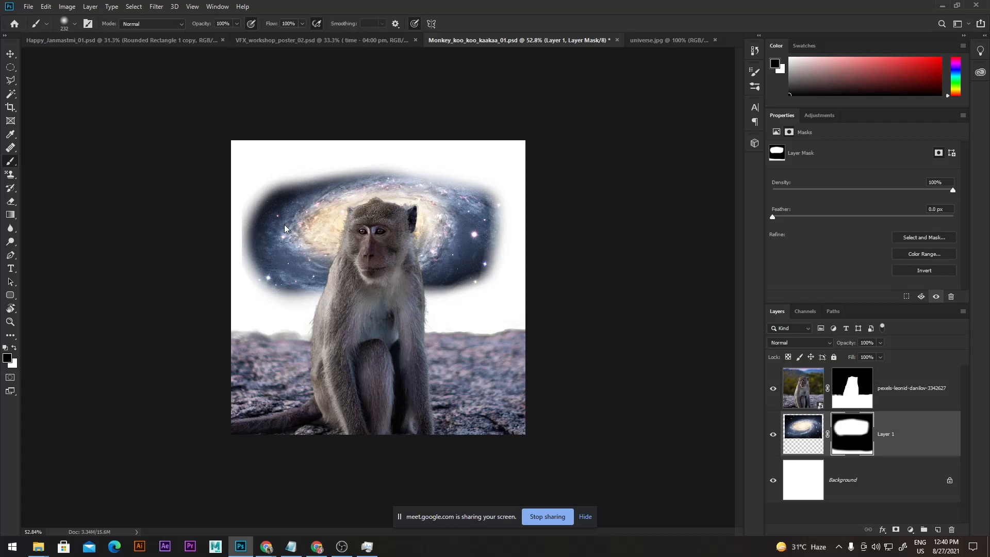
key(ctrl+z)
key(ctrl+z)
key(ctrl+z)
key(ctrl+z)
key(ctrl+z)
key(ctrl+z)
key(ctrl+z)
key(ctrl+z)
key(ctrl+z)
key(ctrl+z)
key(ctrl+z)
key(ctrl+z)
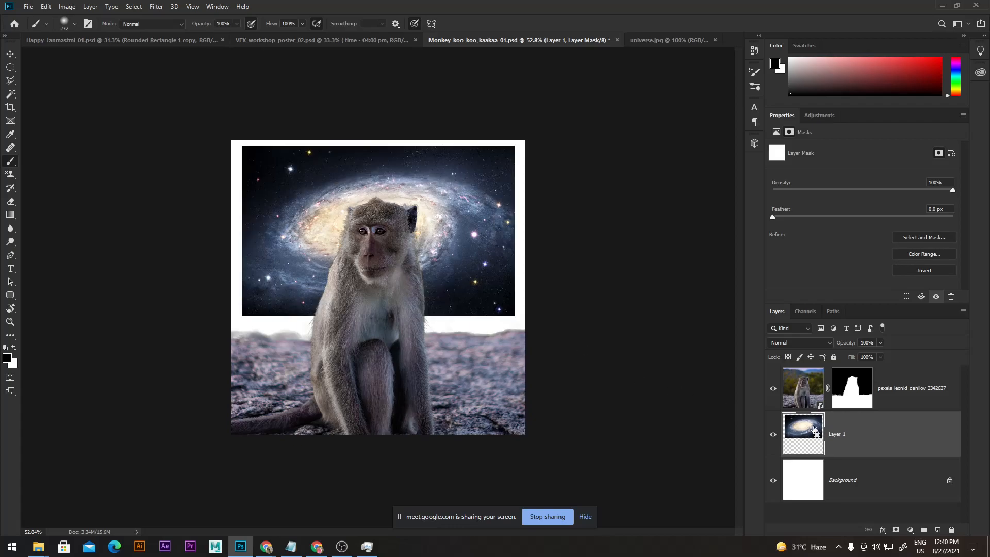
key(ctrl+z)
key(ctrl+z)
key(ctrl+shift+z)
key(ctrl+shift+z)
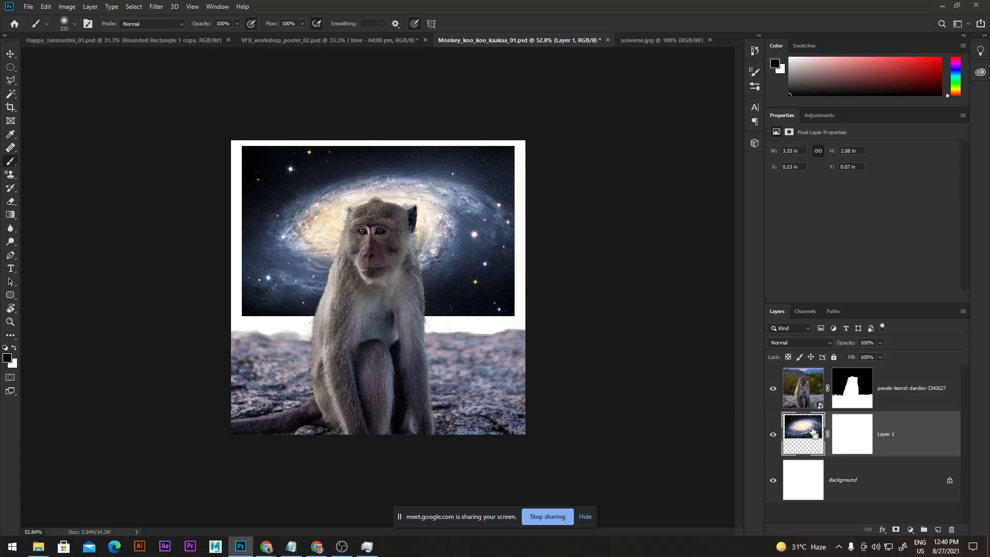
Step: Free-transform the galaxy layer, enlarging it to about 5.87 × 3.67 in so it fills the background behind the monkey
click(11, 55)
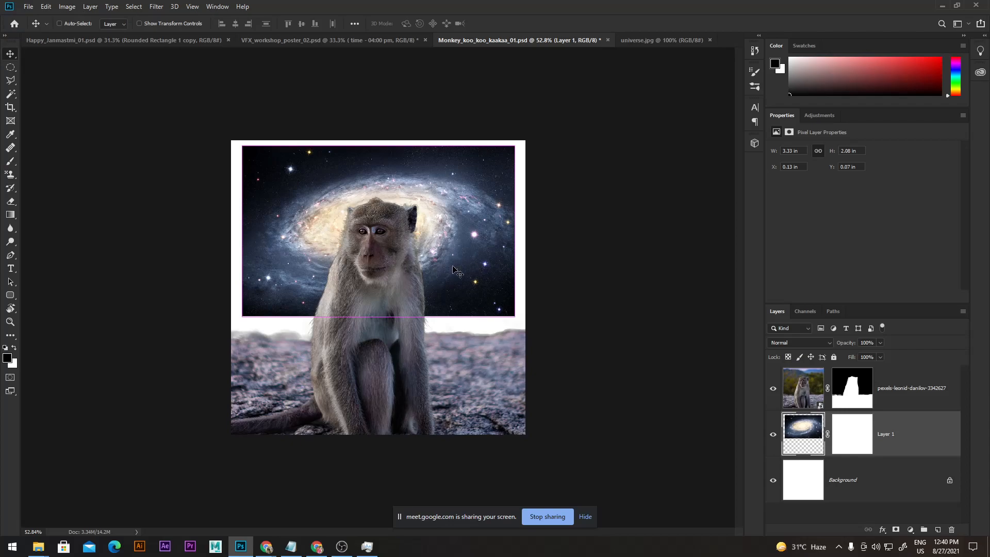
key(ctrl+t)
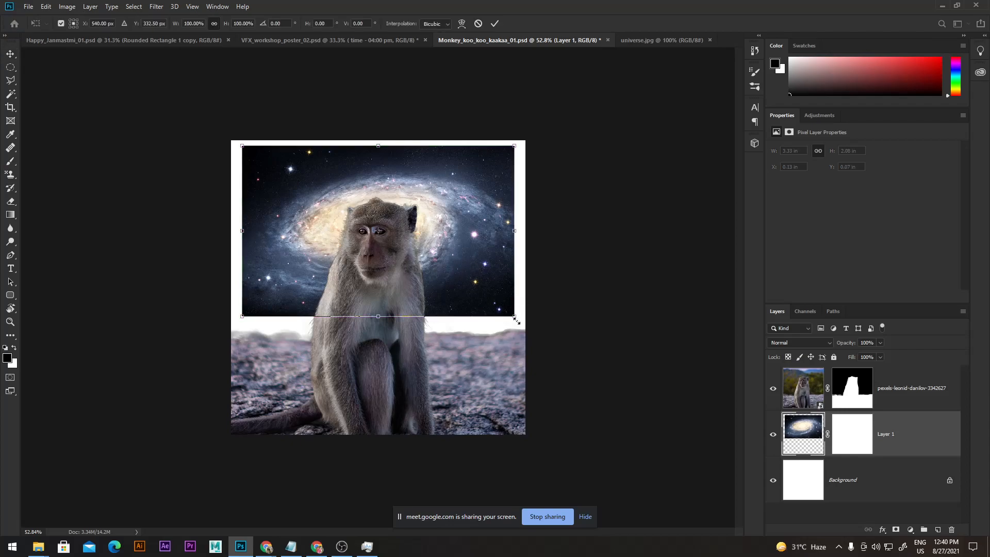
drag(515, 318, 616, 380)
key(Return)
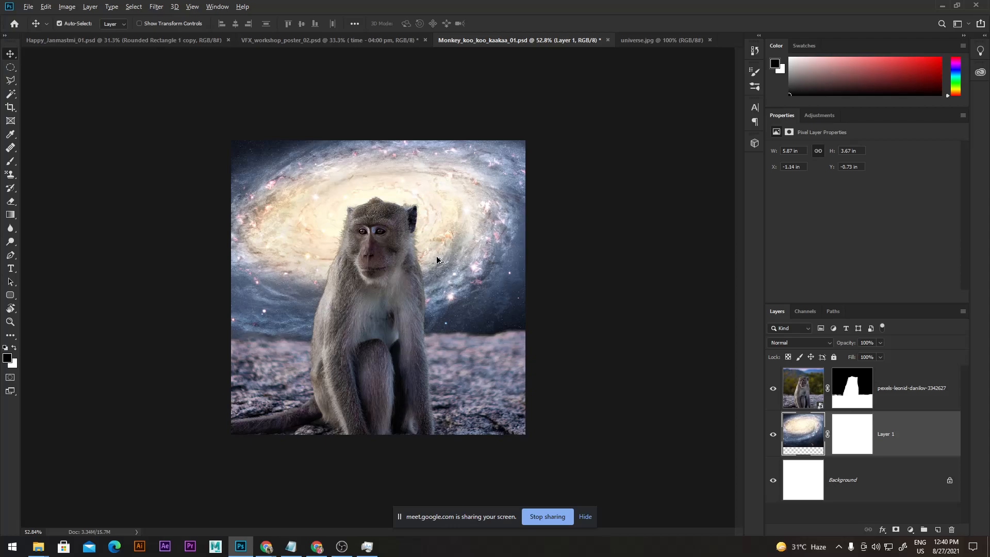
scroll(426, 255, up, 3)
scroll(362, 215, down, 2)
scroll(363, 215, up, 1)
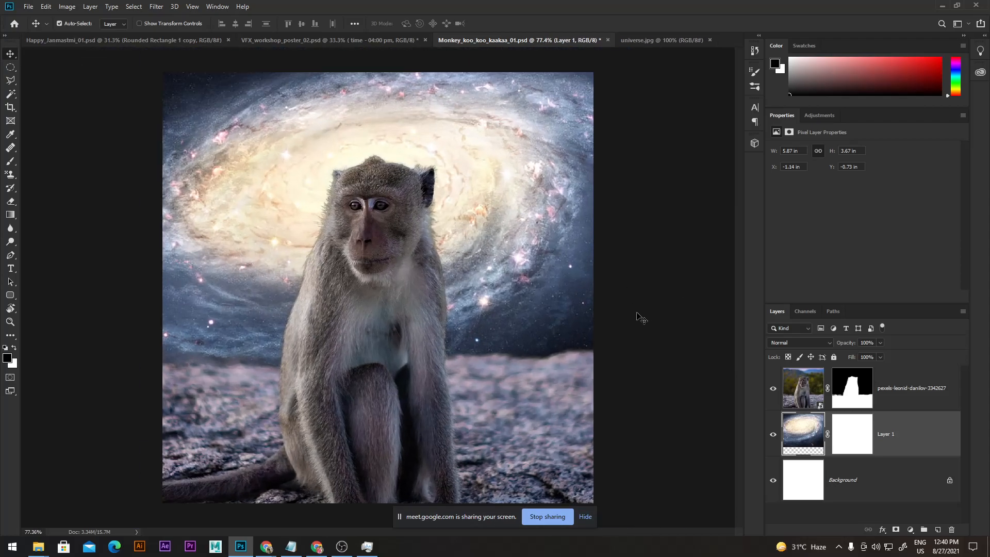
Step: Add a blue (#0000fd) Solid Color fill layer directly above the Background layer
click(851, 393)
click(807, 439)
click(804, 480)
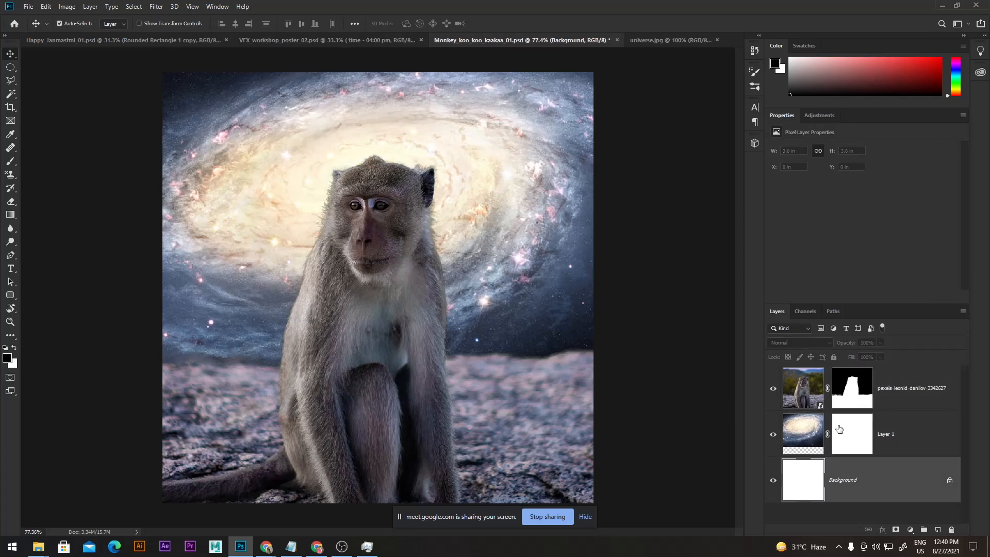
click(908, 530)
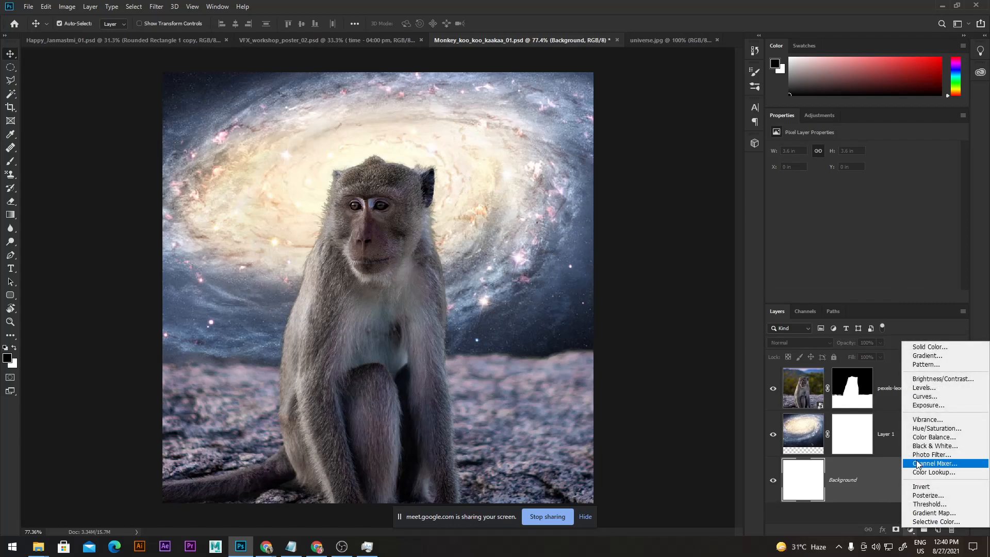
click(909, 342)
drag(787, 216, 849, 193)
drag(859, 250, 862, 236)
click(959, 188)
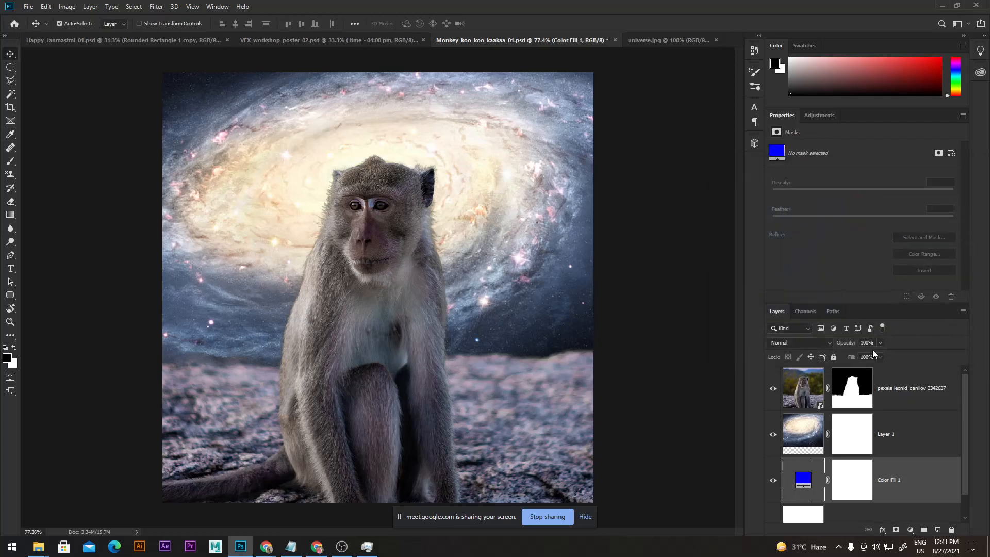
Step: Set the galaxy layer's blend mode to Luminosity, keeping its opacity at 100%
click(853, 487)
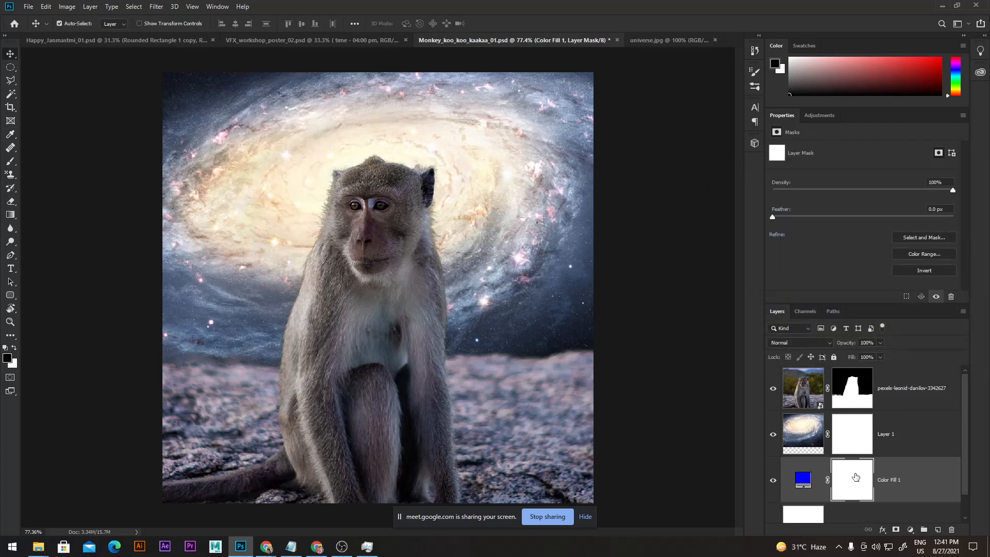
click(807, 481)
click(807, 437)
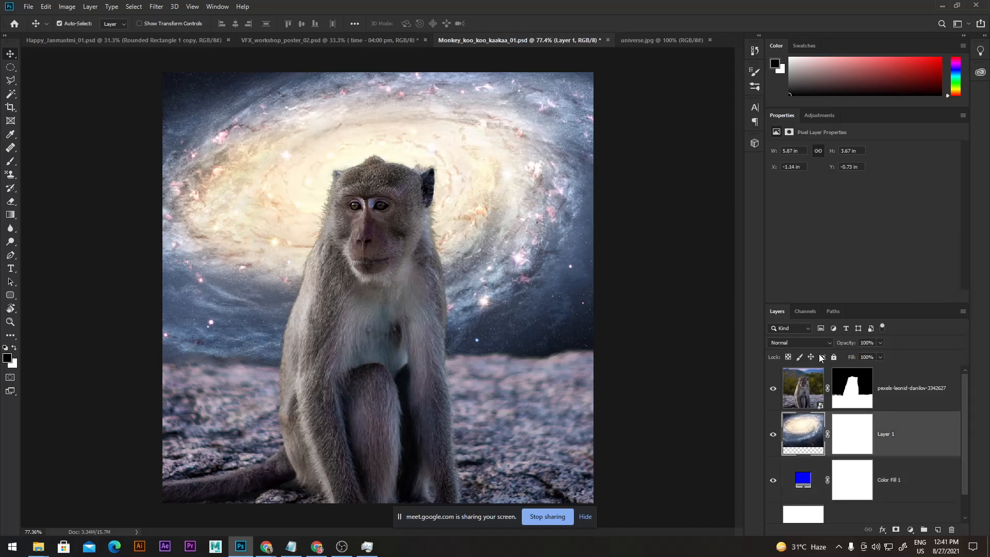
click(809, 342)
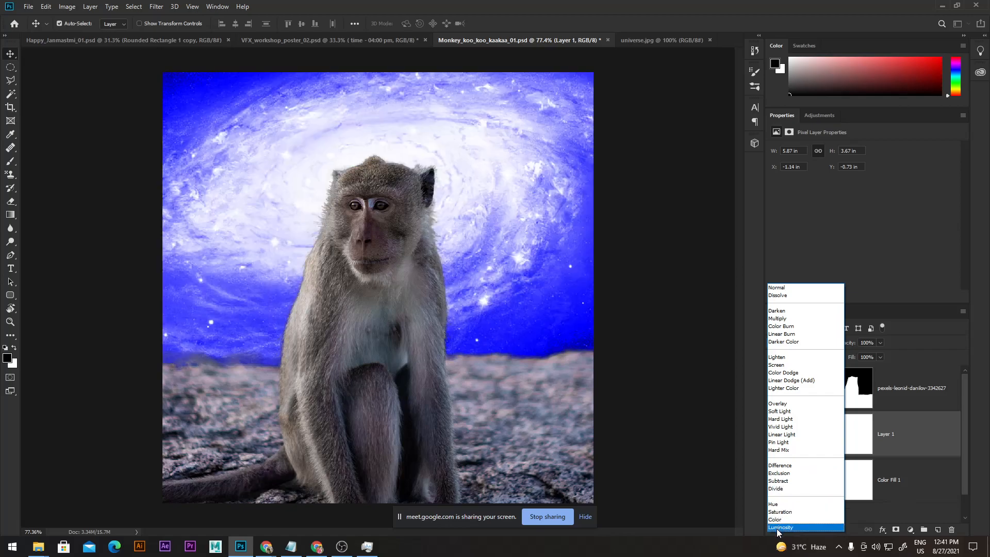
click(780, 527)
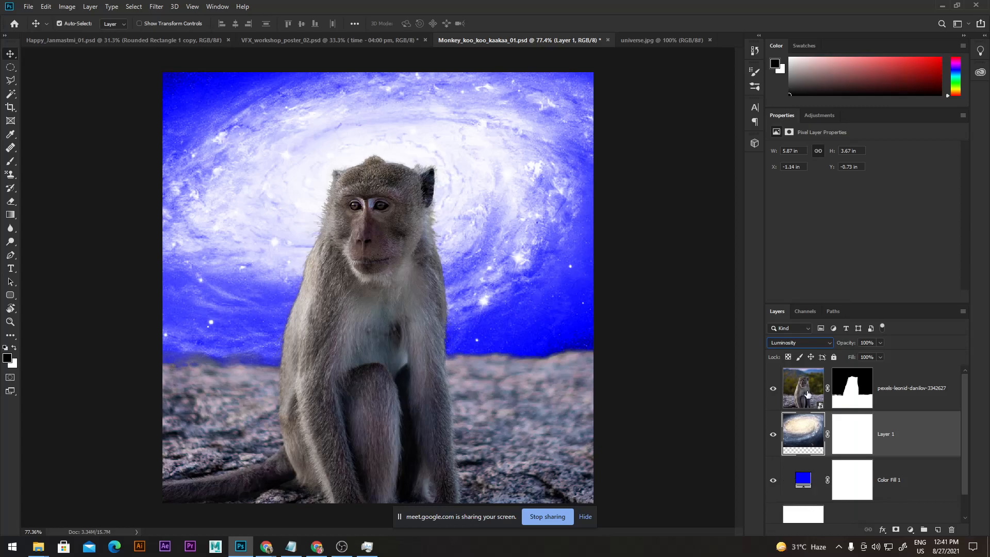
drag(846, 346, 984, 357)
Step: Lower the blue color fill layer's opacity to 45%
click(805, 482)
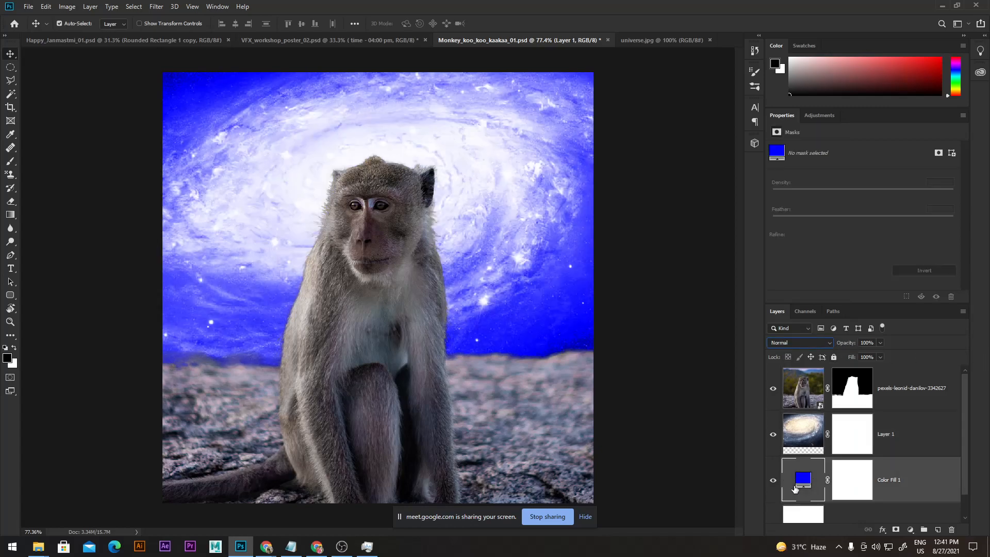
drag(852, 344, 814, 349)
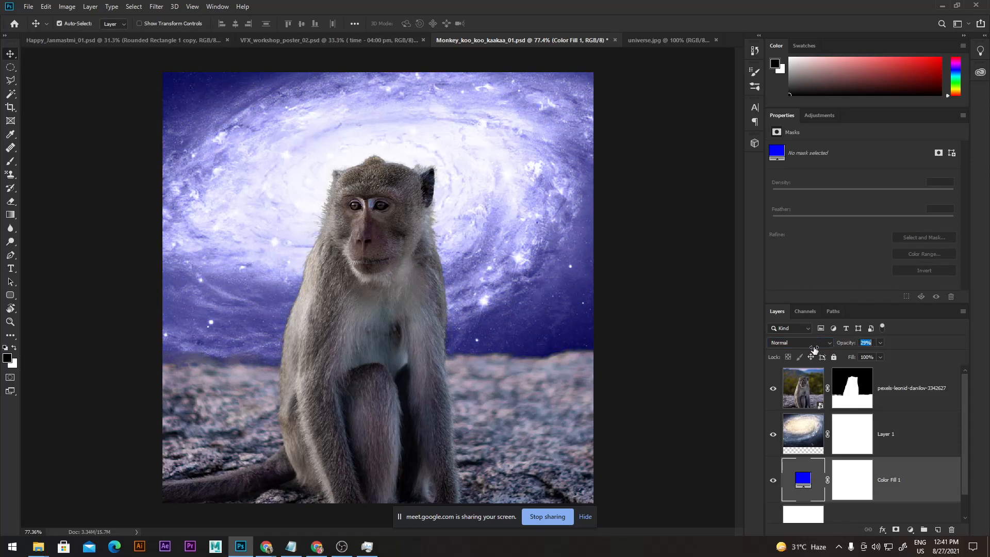
click(871, 343)
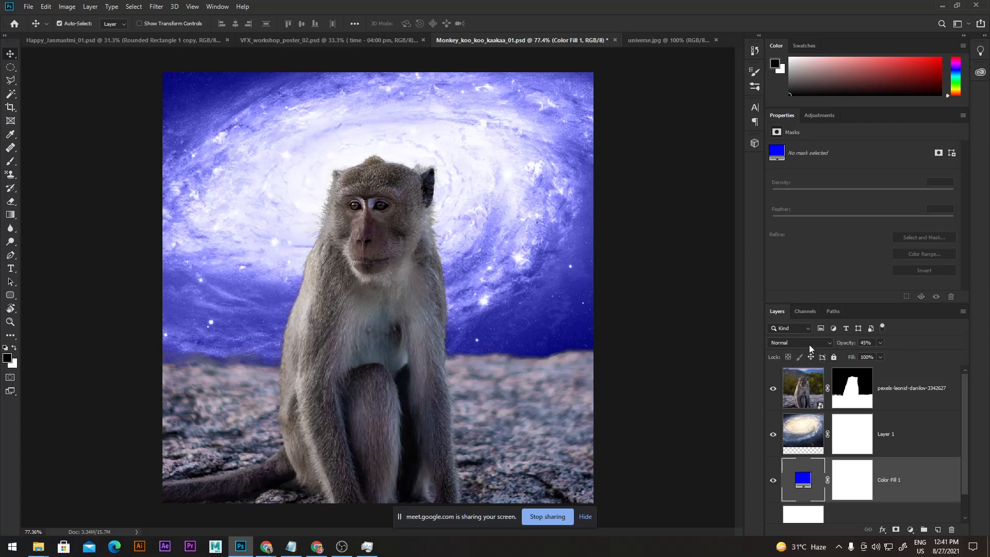
Step: Duplicate the blue color fill layer
click(806, 515)
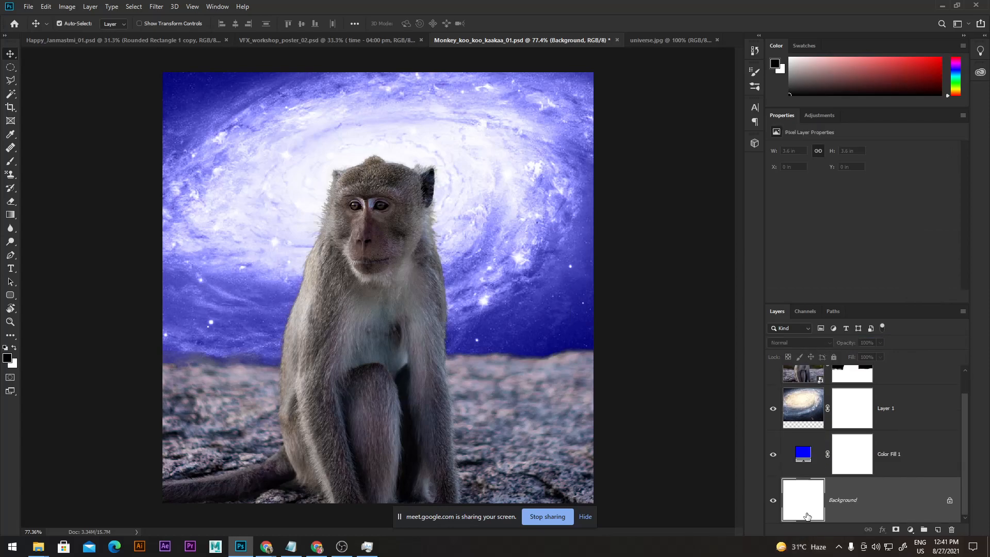
click(810, 464)
key(ctrl+j)
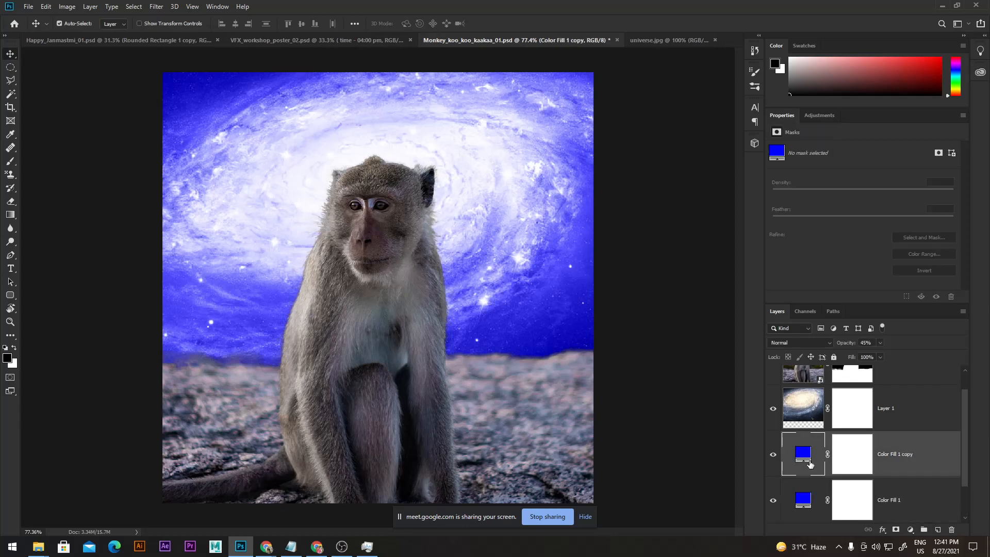
Step: Change the lower color fill layer's color to black (#000000)
click(804, 509)
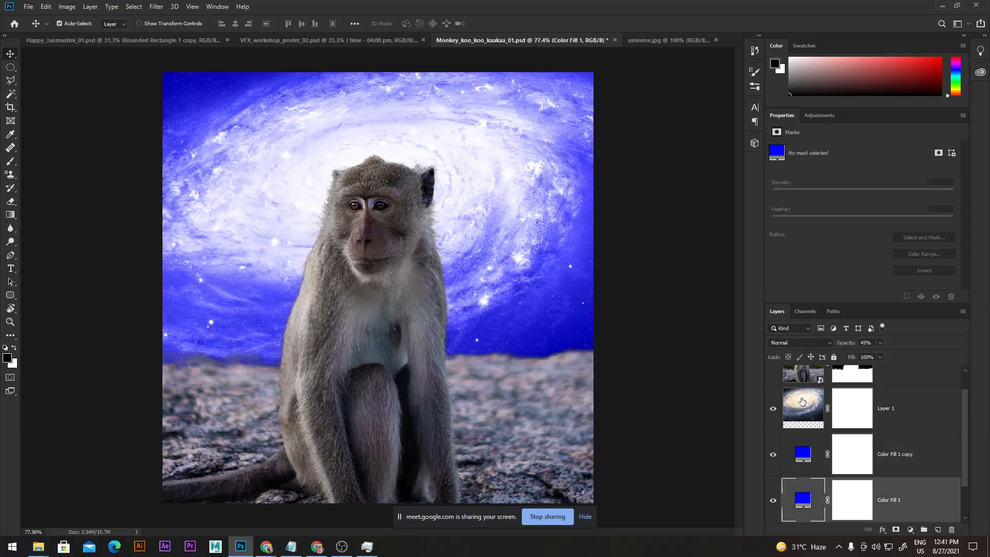
double_click(802, 508)
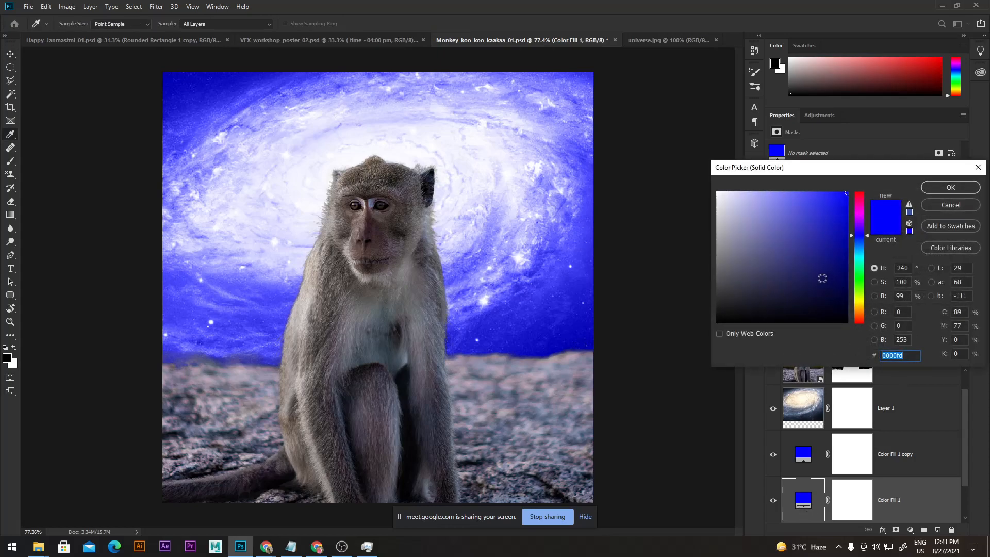
drag(827, 299, 857, 345)
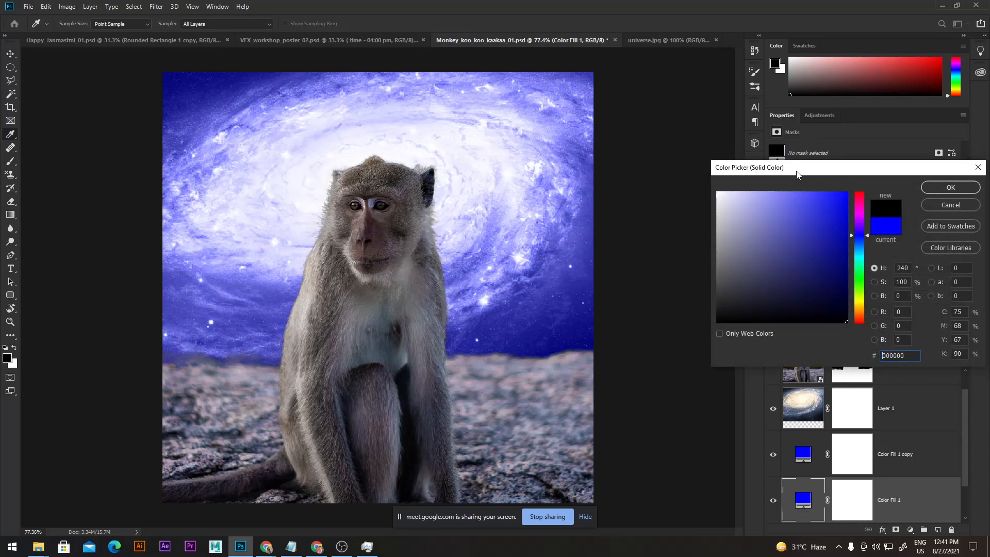
drag(797, 173, 554, 162)
click(708, 175)
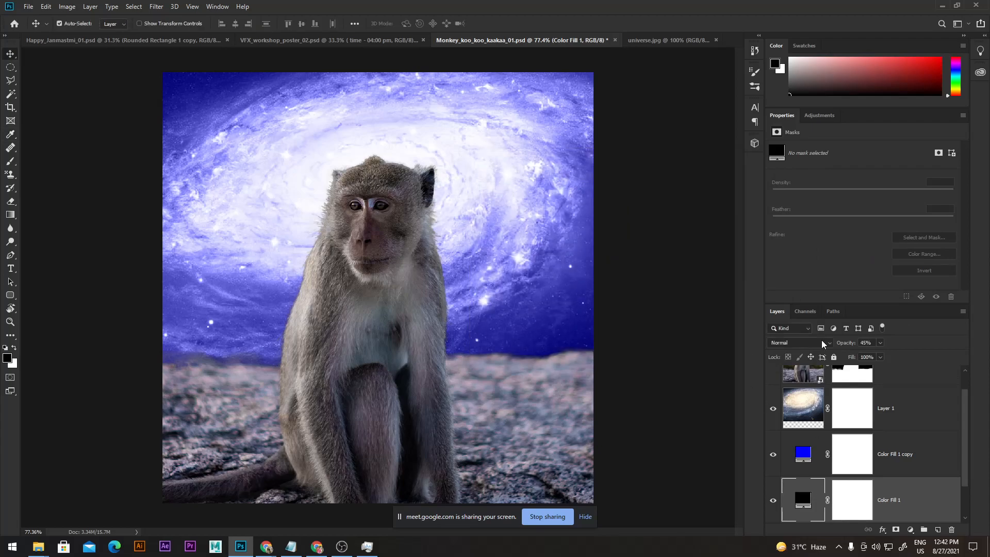
Step: Set the blue fill copy's blend mode to Multiply and adjust its opacity
click(803, 450)
click(812, 343)
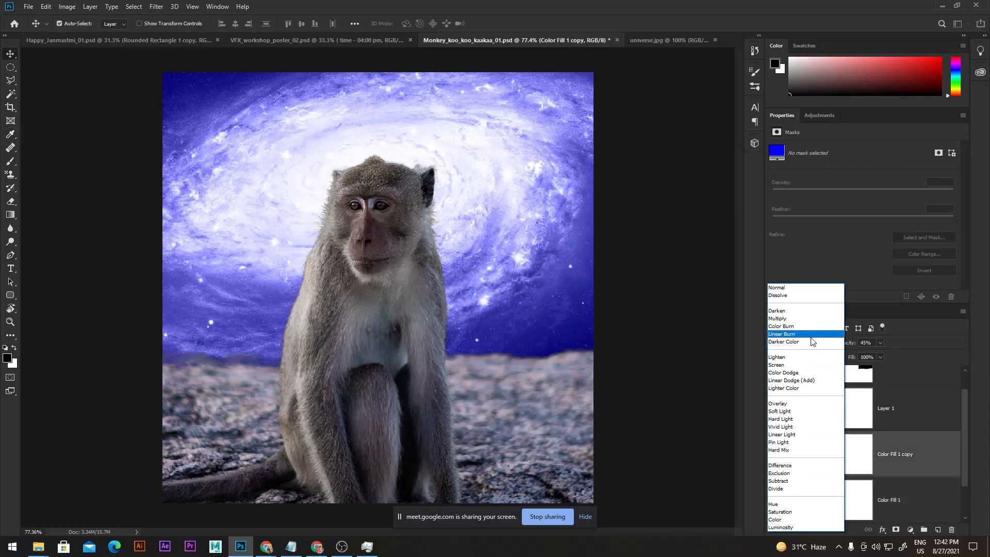
click(798, 317)
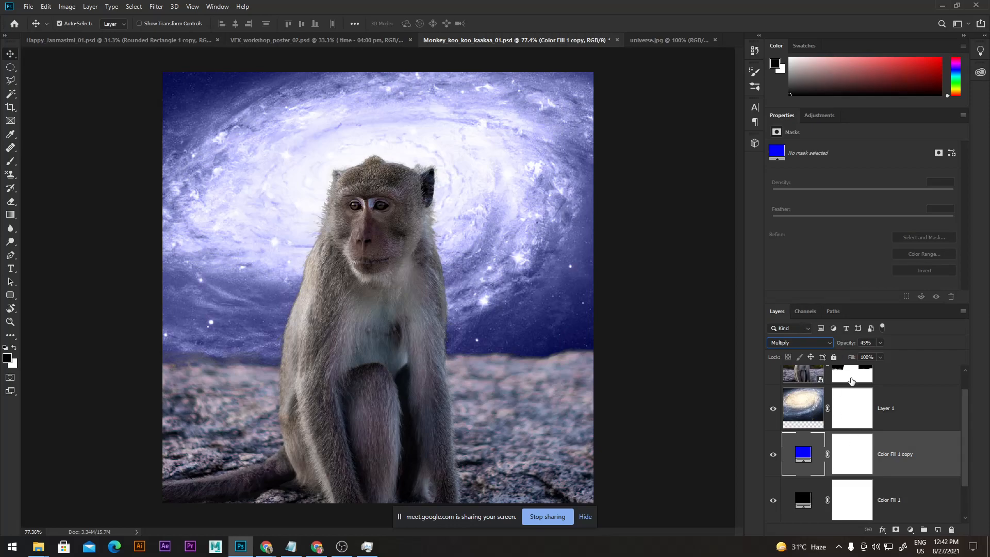
drag(845, 344, 799, 347)
click(873, 343)
Step: Draw a rounded rectangle about 766 by 482 px over the monkey's head, above the monkey layer, and fill it with red
scroll(790, 473, up, 1)
click(810, 395)
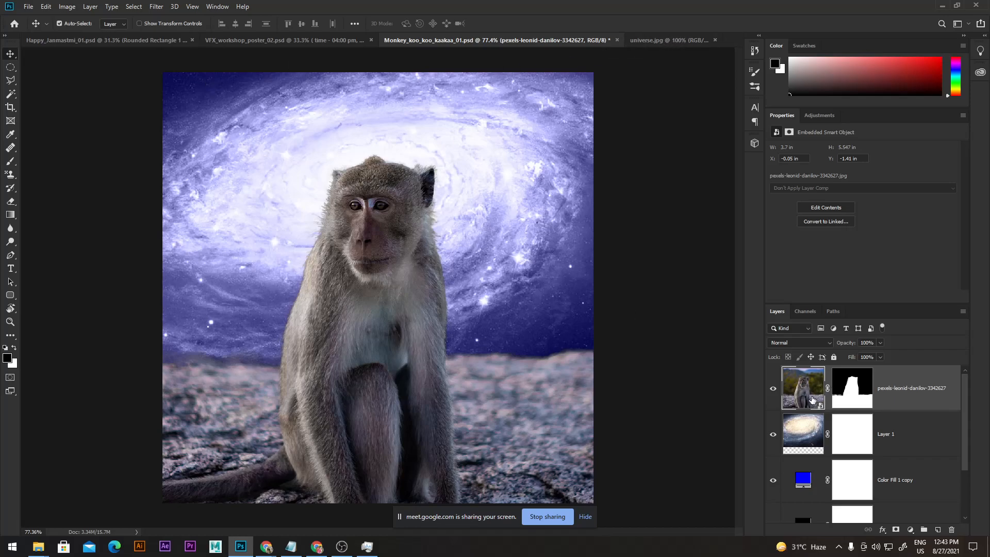
click(910, 530)
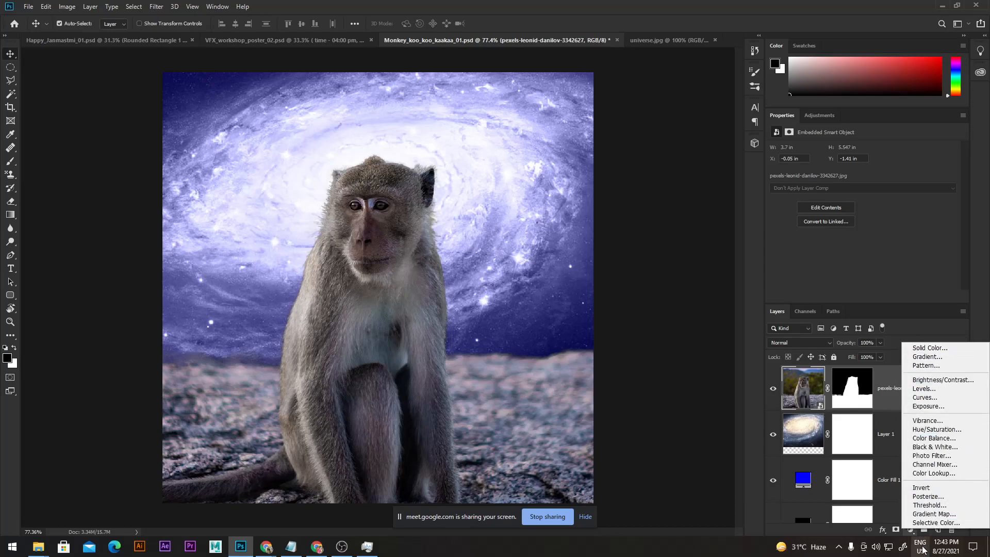
click(910, 531)
click(10, 295)
drag(227, 108, 533, 299)
click(115, 24)
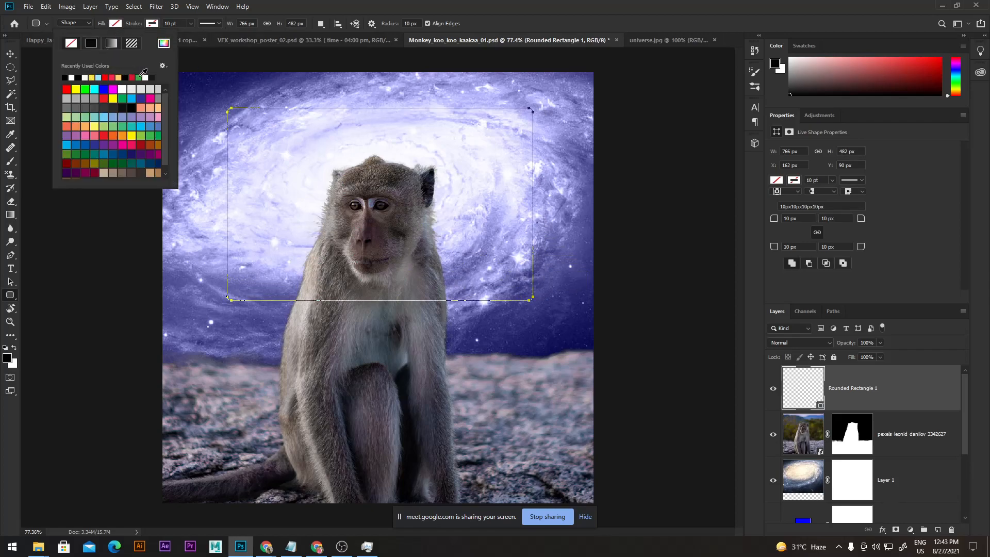
click(132, 77)
Step: Place the red rectangle's layer beneath the monkey layer and move the rectangle down behind the monkey to about Y 246 px
click(11, 54)
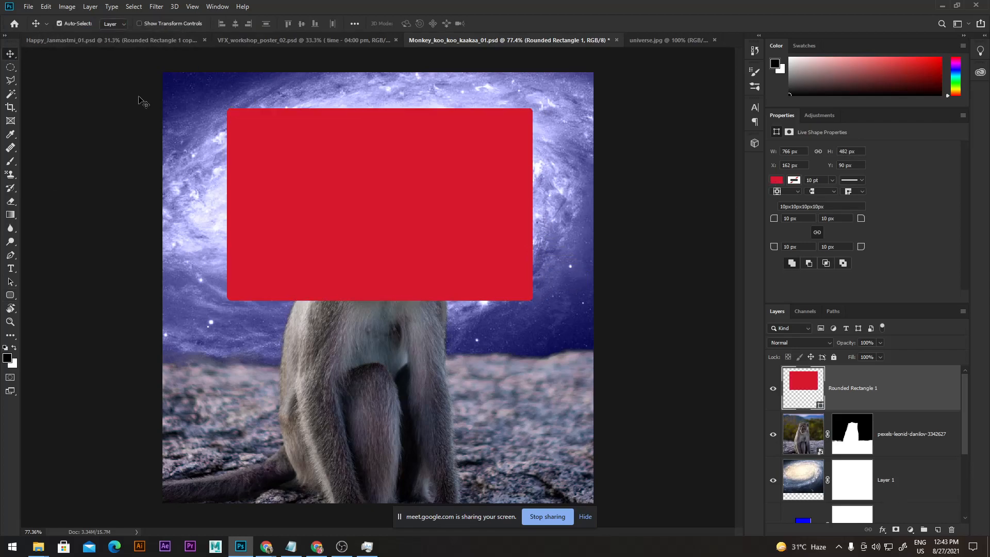
drag(859, 405, 856, 456)
drag(482, 237, 481, 301)
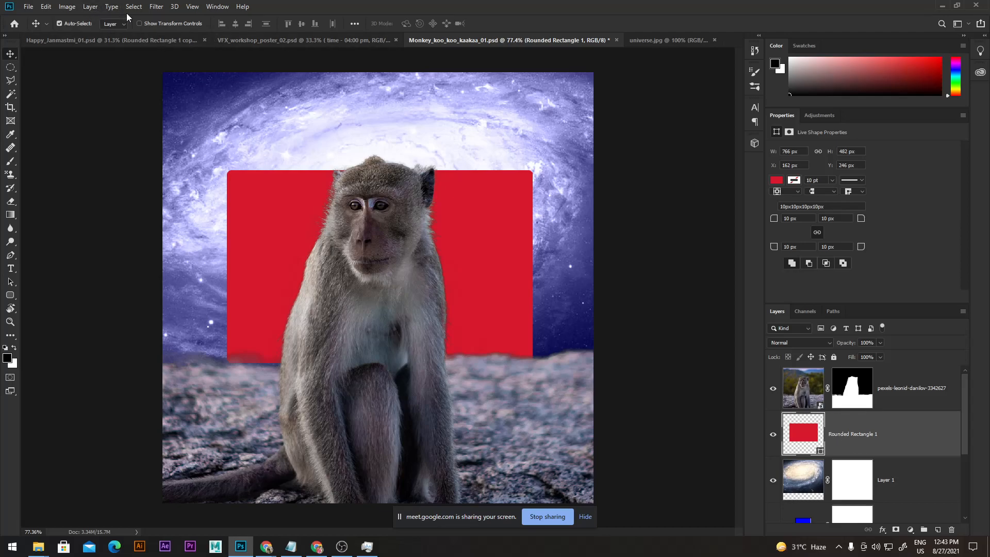
Step: Add a vector mask that reveals all to the monkey layer
click(89, 7)
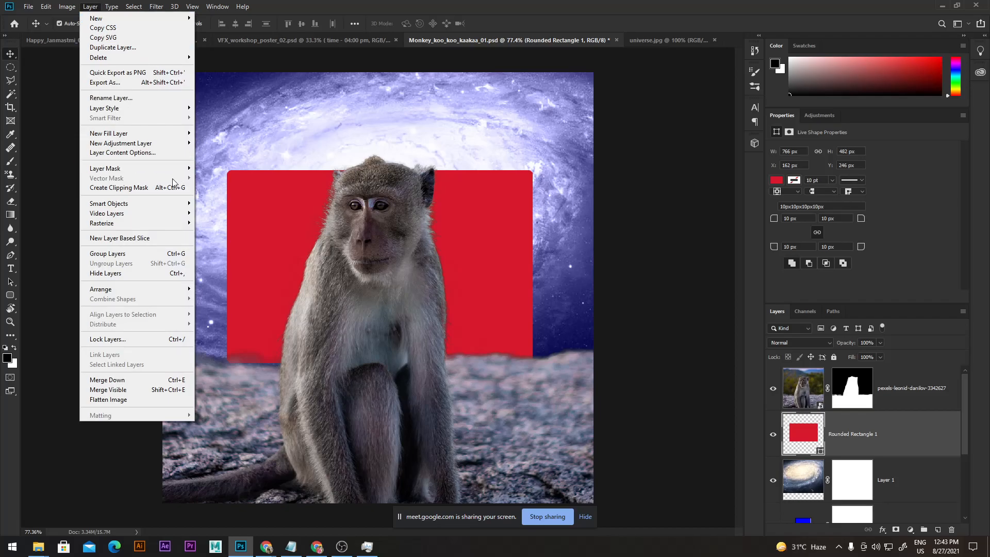
click(88, 6)
click(88, 6)
click(88, 6)
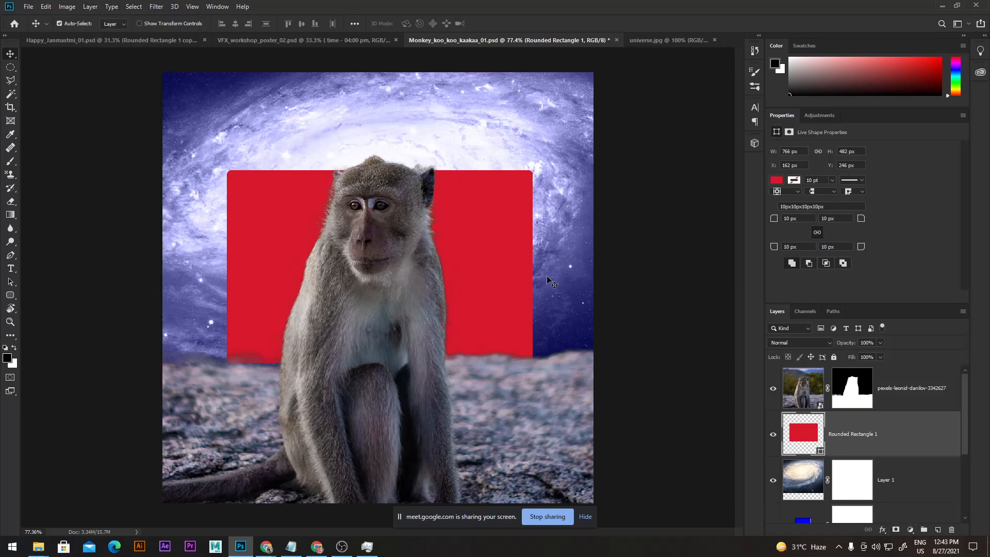
click(841, 399)
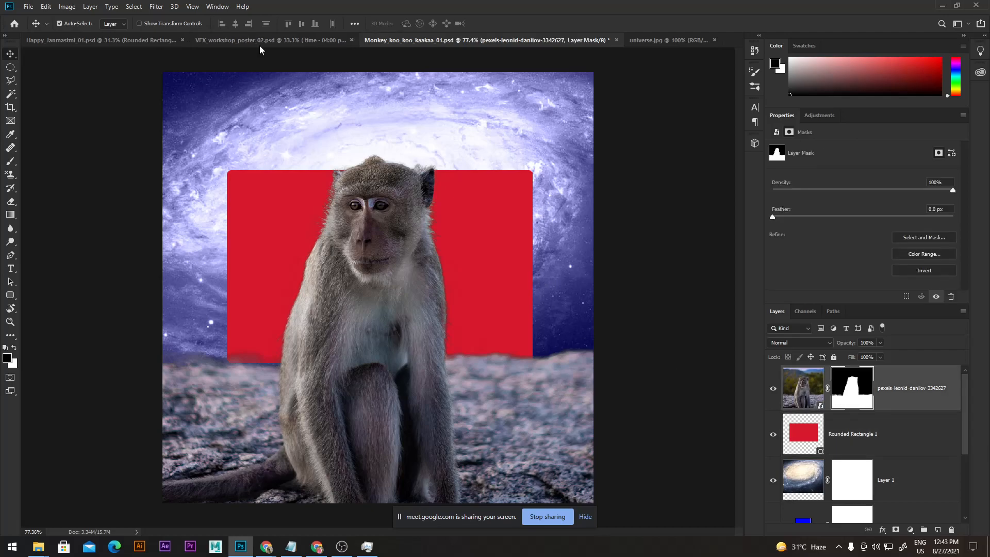
click(87, 6)
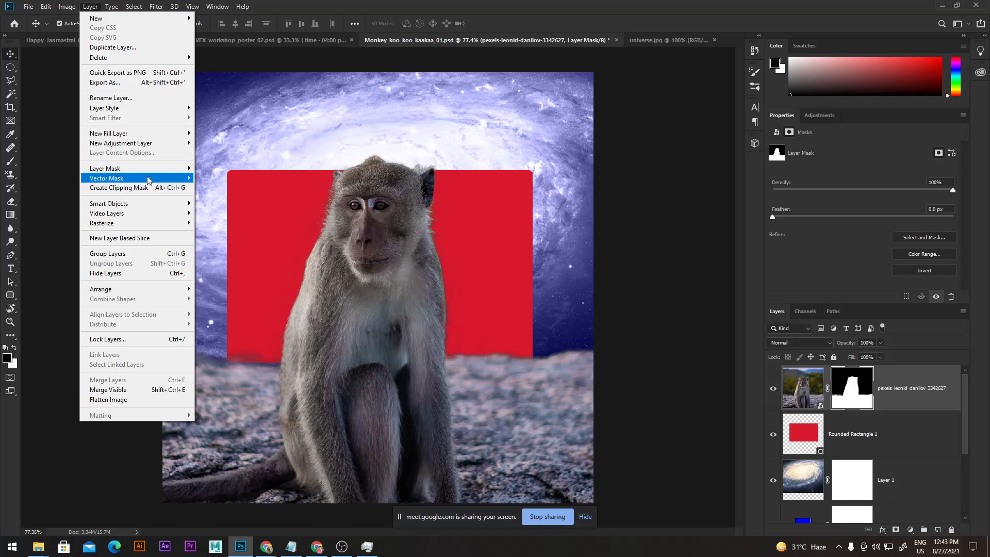
mouse_move(172, 181)
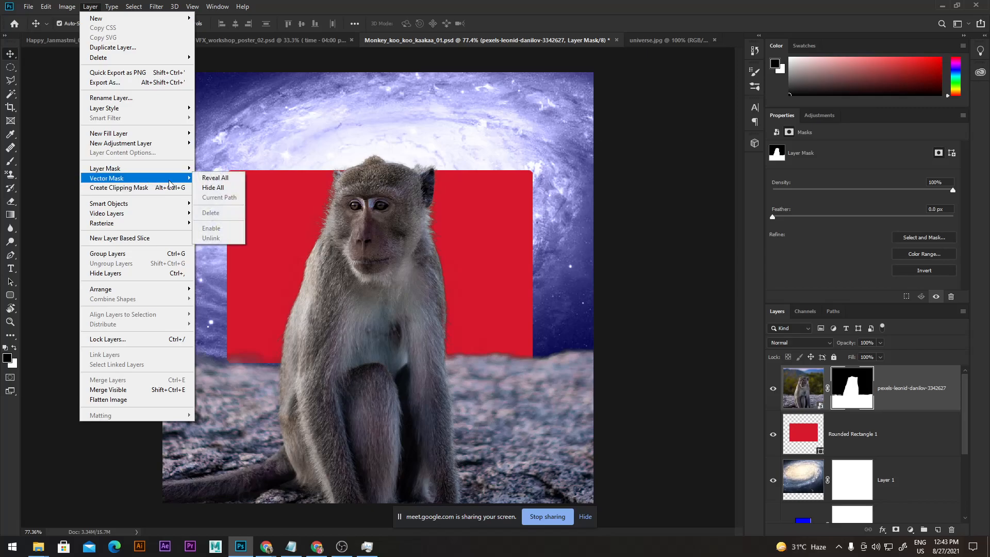
click(217, 180)
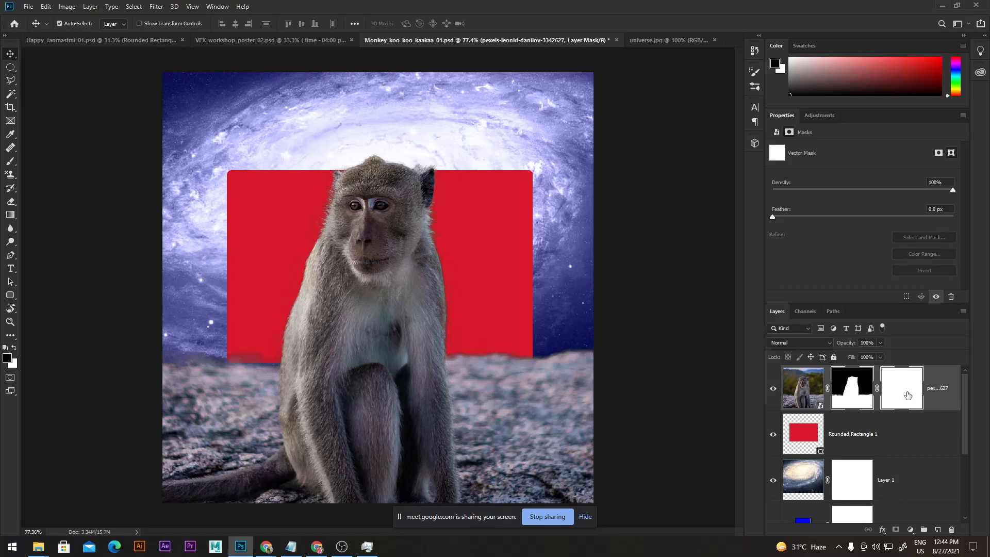
Step: Try brush strokes on the monkey layer's masks, and undo the strokes together with the added vector mask
key(b)
drag(474, 250, 441, 279)
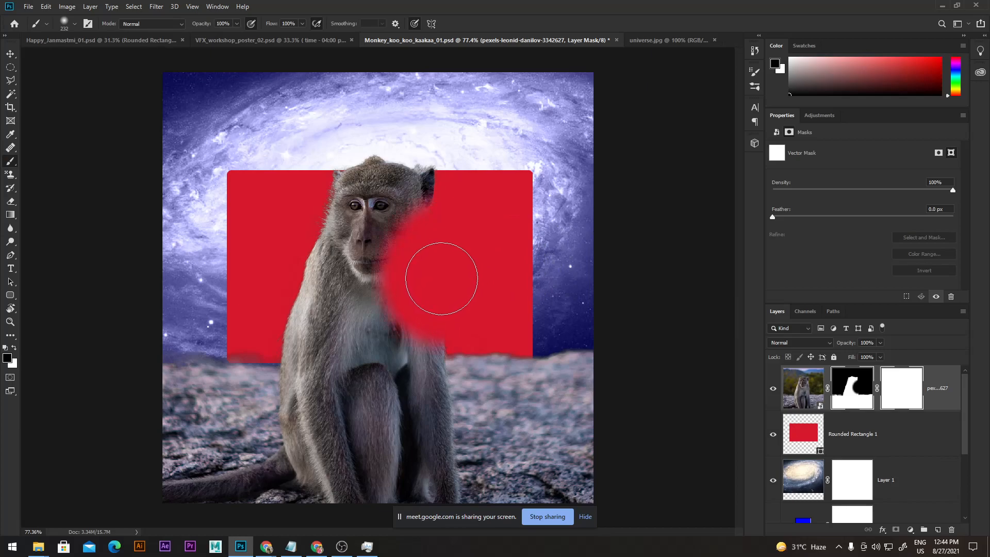
key(ctrl+z)
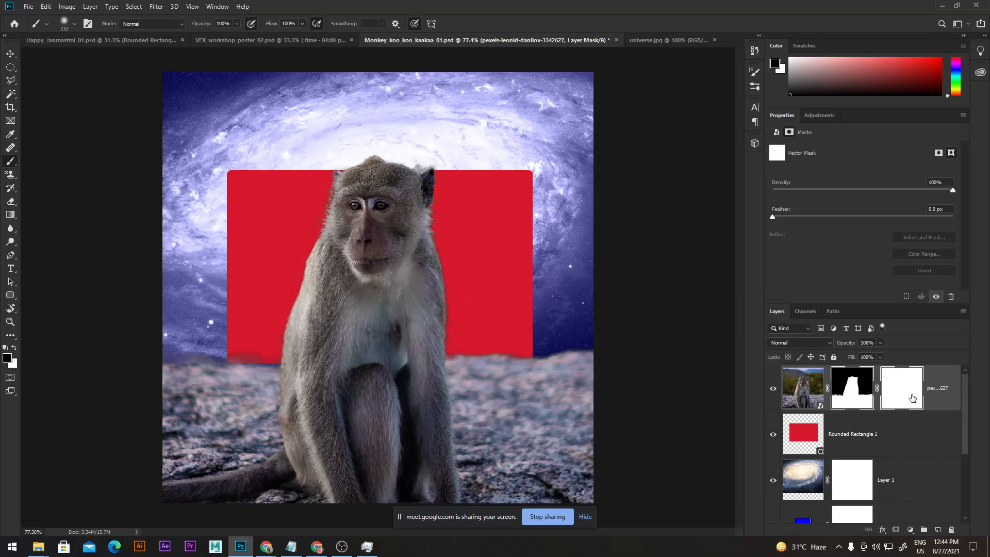
click(373, 246)
key(ctrl+z)
key(x)
mouse_move(389, 268)
mouse_down()
mouse_move(427, 273)
mouse_move(454, 268)
mouse_move(467, 250)
mouse_move(478, 262)
mouse_move(441, 227)
mouse_move(475, 221)
mouse_move(496, 275)
mouse_move(486, 311)
mouse_move(413, 310)
mouse_move(499, 335)
mouse_move(377, 316)
mouse_move(321, 331)
mouse_move(263, 323)
mouse_move(259, 273)
mouse_move(281, 216)
mouse_move(247, 200)
mouse_move(374, 218)
mouse_up()
key(ctrl+z)
key(ctrl+z)
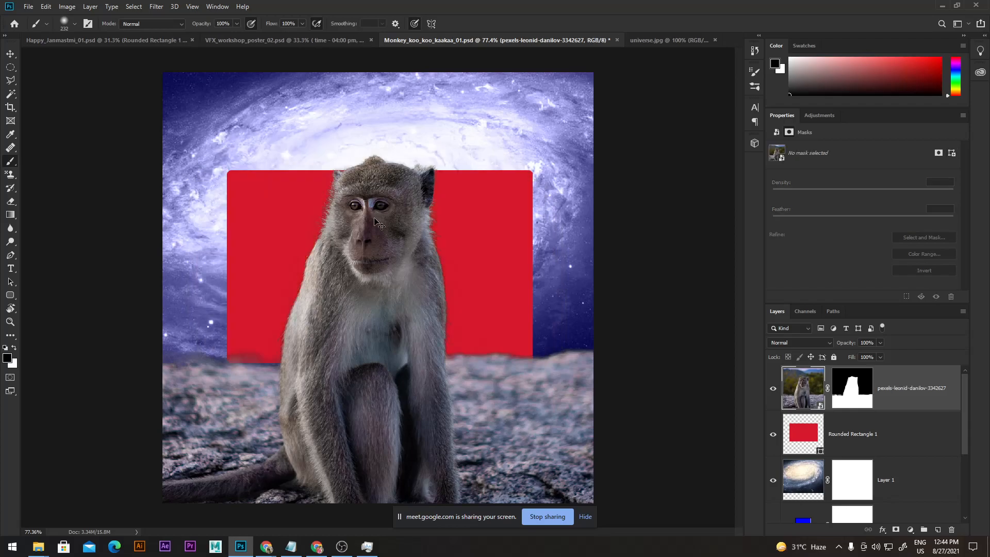
Step: Load the red rounded rectangle's outline as a selection
click(10, 55)
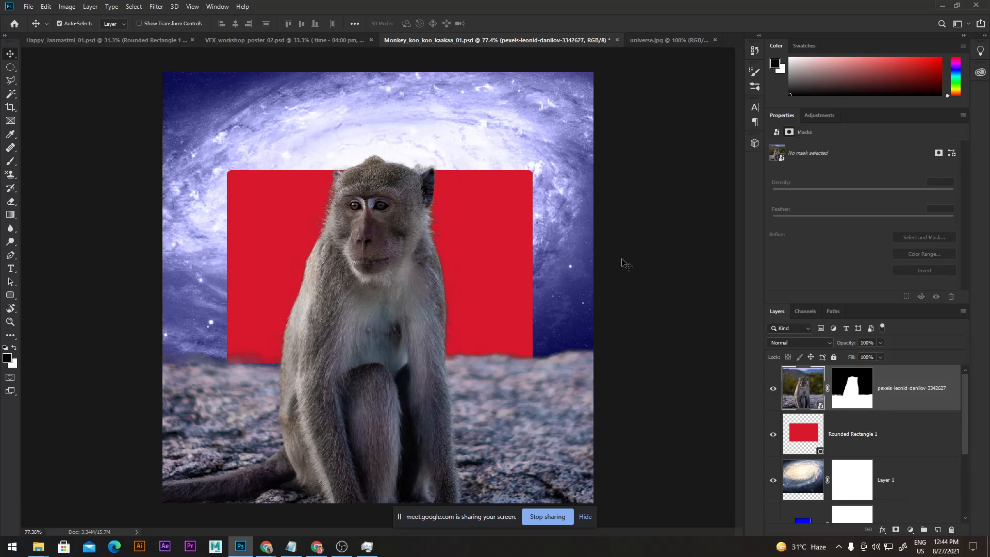
click(890, 439)
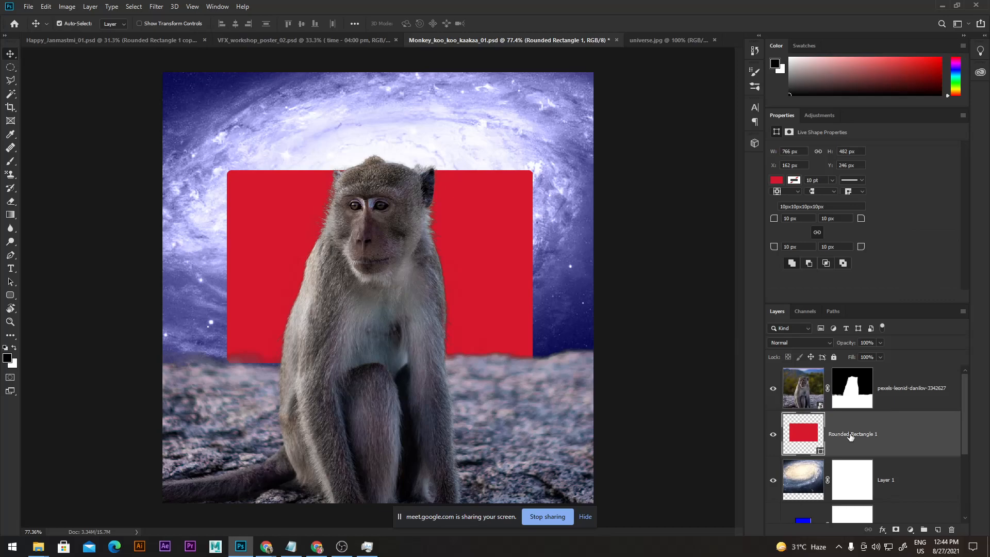
ctrl+click(812, 435)
click(60, 23)
click(90, 7)
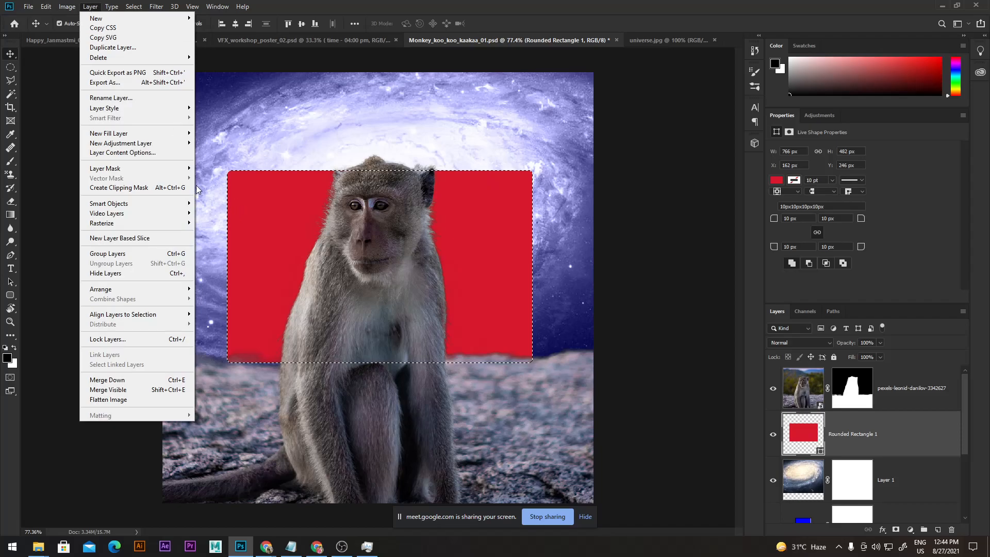
mouse_move(185, 169)
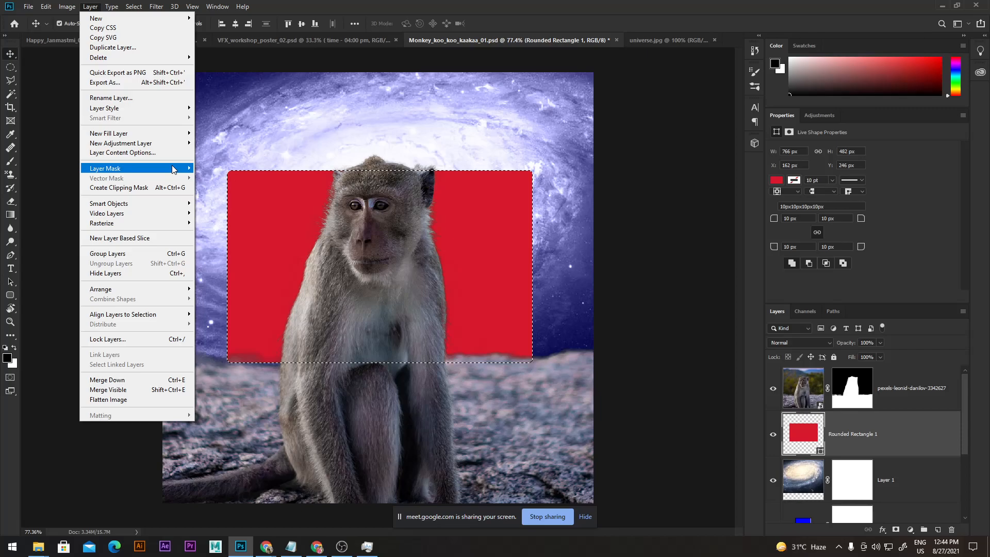
click(803, 442)
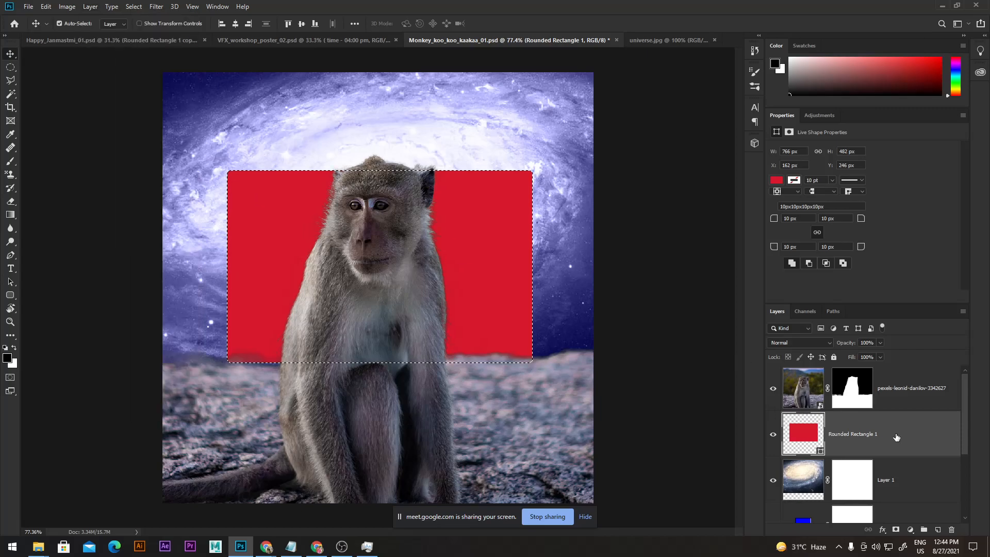
Step: Check the red rectangle's shape path and add a layer mask to its layer from the selection
click(833, 311)
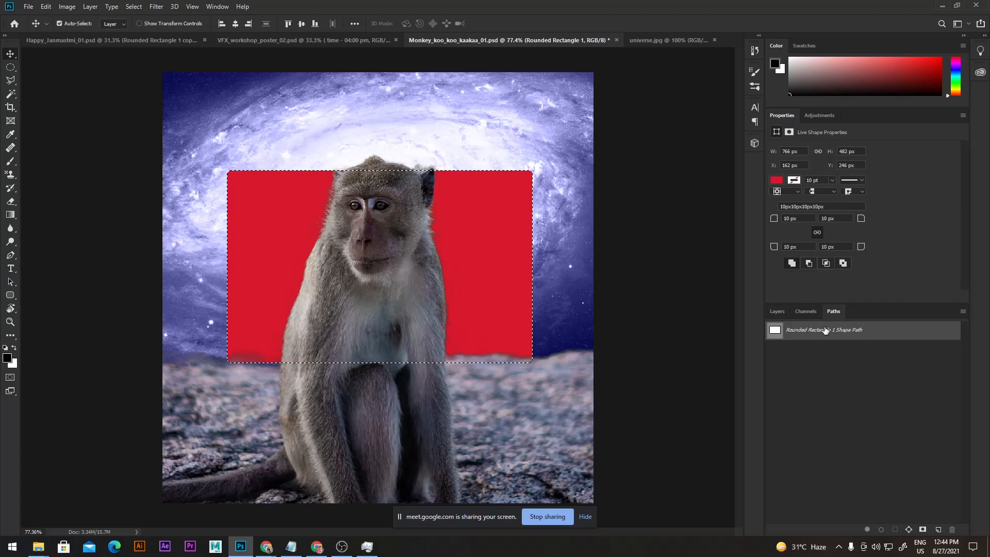
click(776, 311)
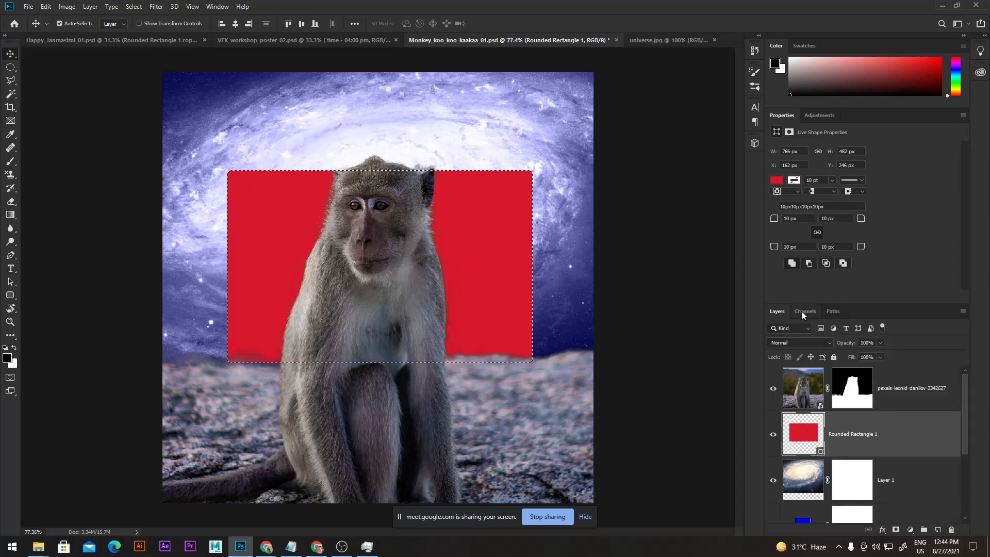
click(831, 313)
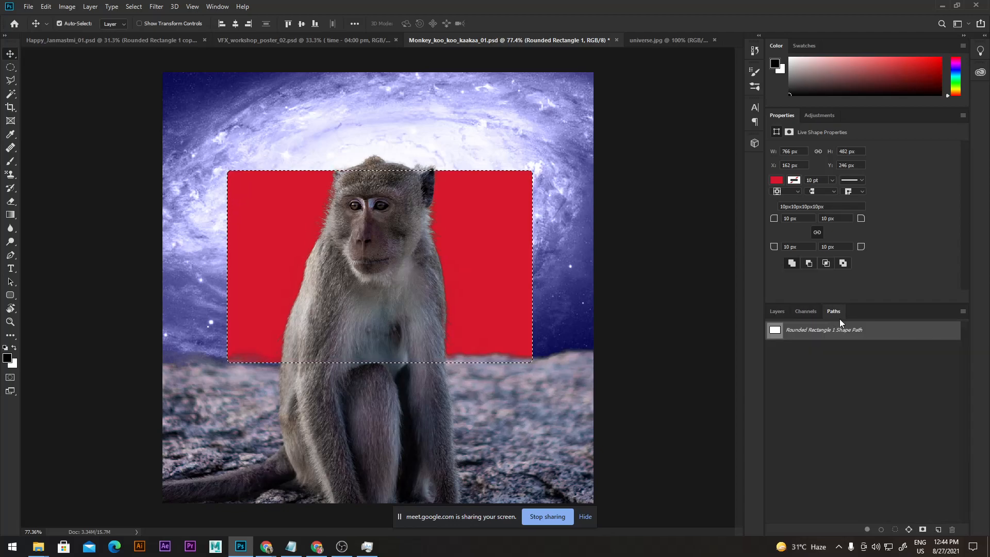
click(777, 311)
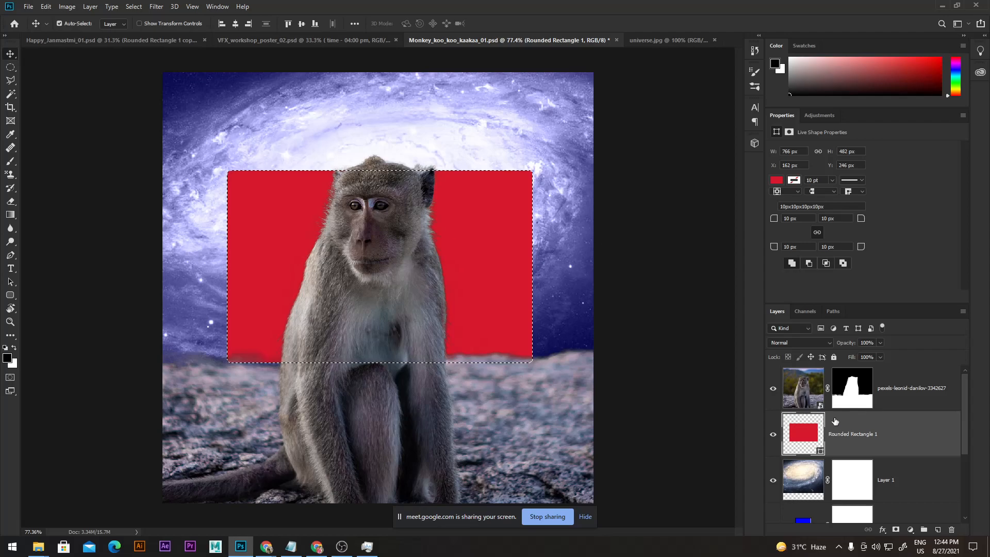
click(896, 529)
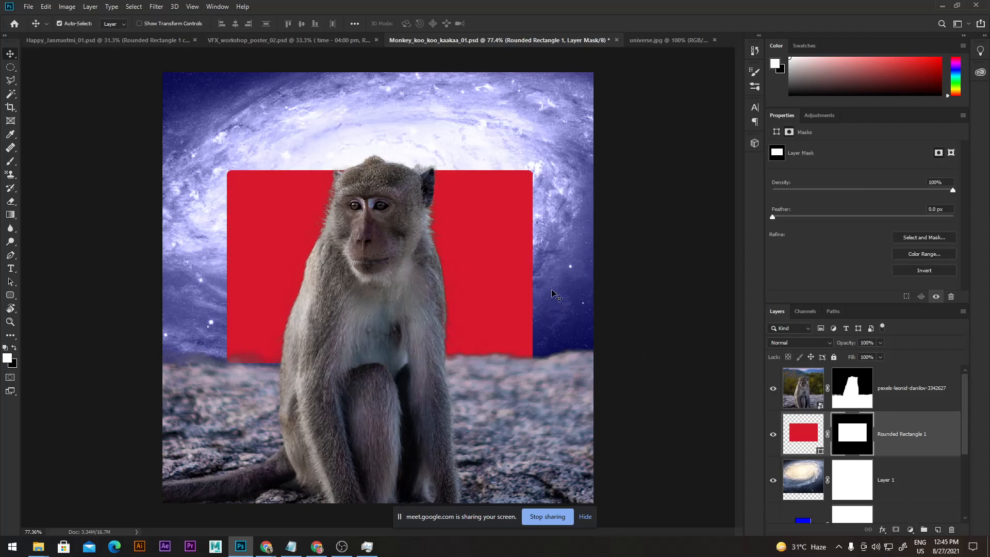
Step: Try brush strokes around the rectangle's upper right corner on its masks, and rasterize the shape layer
key(b)
click(510, 202)
key(x)
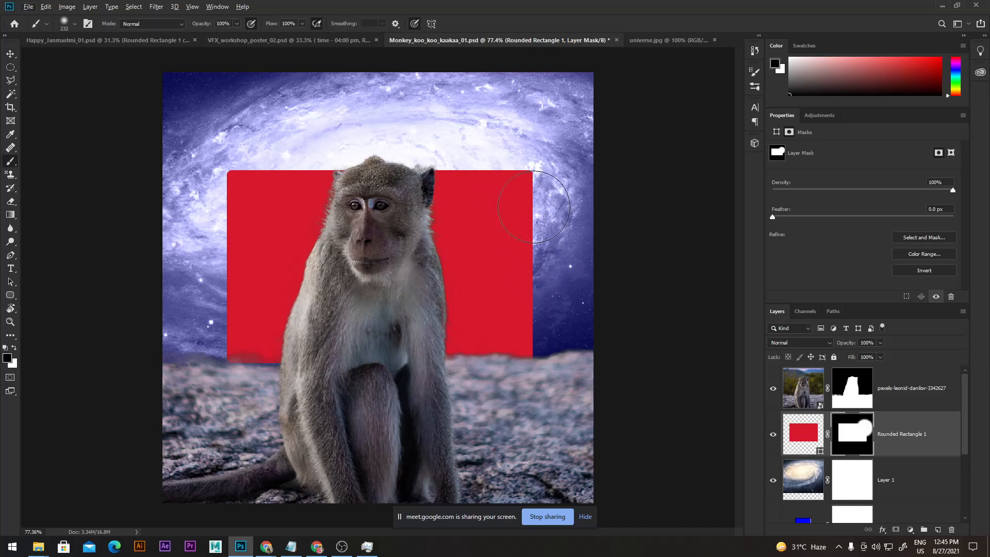
click(534, 203)
mouse_move(534, 202)
mouse_down()
mouse_move(515, 184)
mouse_move(517, 249)
mouse_move(558, 285)
mouse_move(504, 306)
mouse_move(440, 233)
mouse_move(476, 178)
mouse_up()
key(ctrl+z)
click(516, 189)
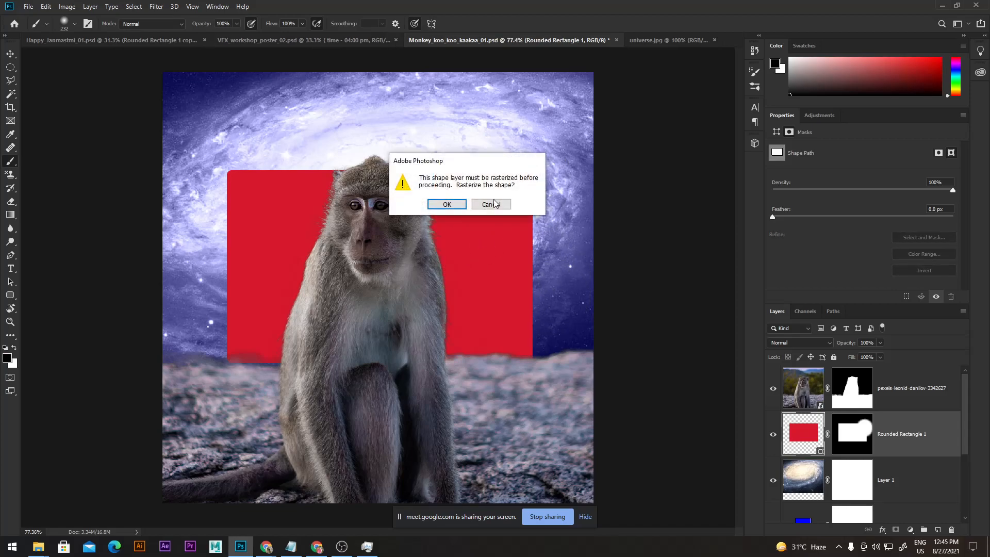
click(446, 204)
Step: Paint black on the rectangle layer's mask to hide the red area around the monkey
click(851, 434)
mouse_move(503, 195)
mouse_down()
mouse_move(541, 298)
mouse_move(509, 352)
mouse_move(503, 204)
mouse_move(314, 134)
mouse_move(254, 187)
mouse_move(235, 224)
mouse_move(222, 340)
mouse_up()
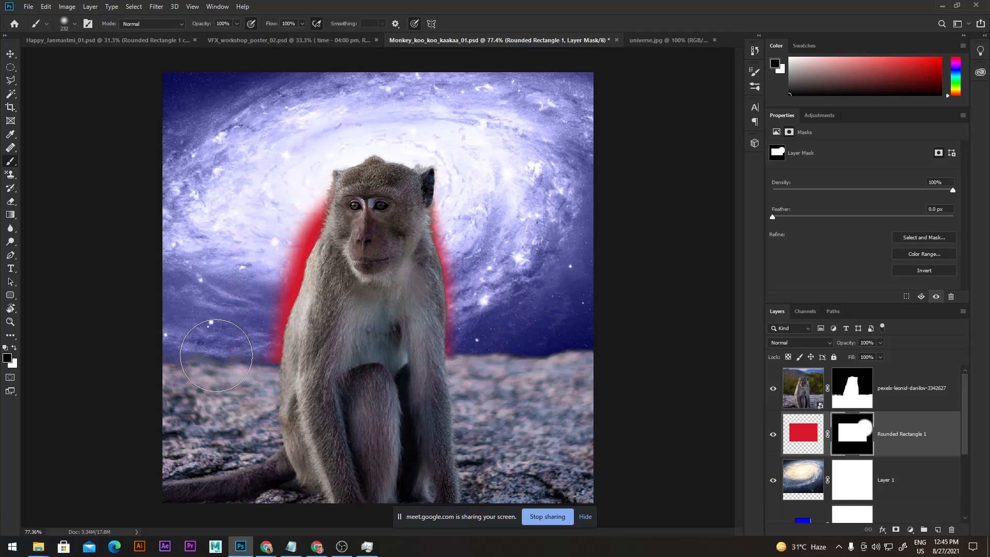
mouse_move(235, 247)
mouse_down()
mouse_move(307, 133)
mouse_move(354, 118)
mouse_move(245, 286)
mouse_move(237, 382)
mouse_up()
mouse_move(498, 368)
mouse_down()
mouse_move(475, 342)
mouse_move(479, 206)
mouse_move(467, 131)
mouse_up()
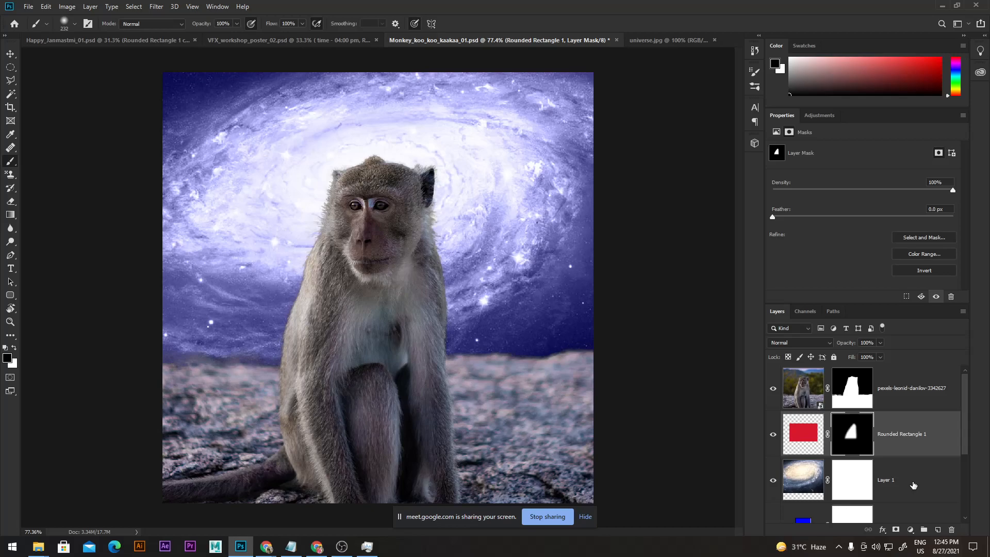
Step: Toggle the monkey layer's visibility to inspect the masked rectangle, and delete the red rectangle layer
click(773, 388)
click(773, 388)
click(772, 388)
click(810, 436)
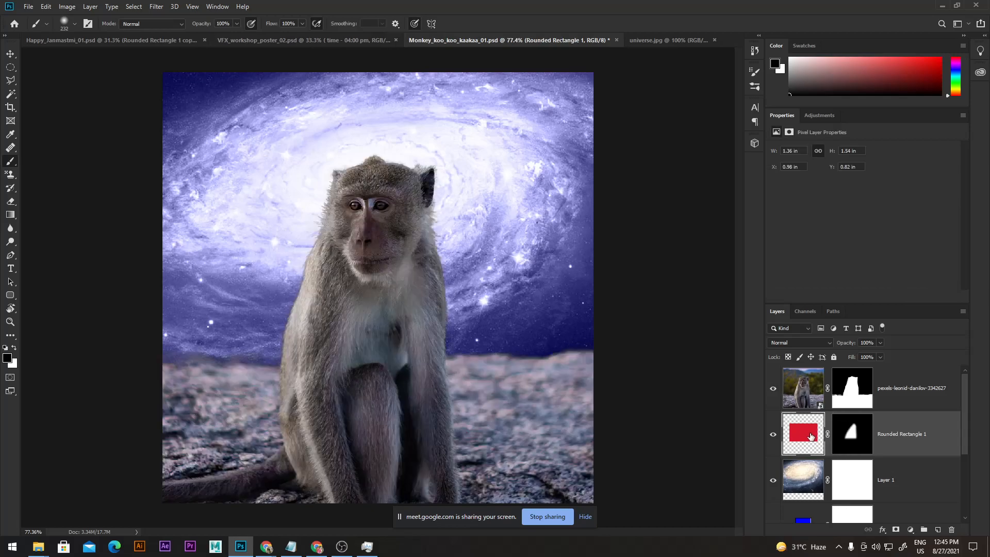
key(Delete)
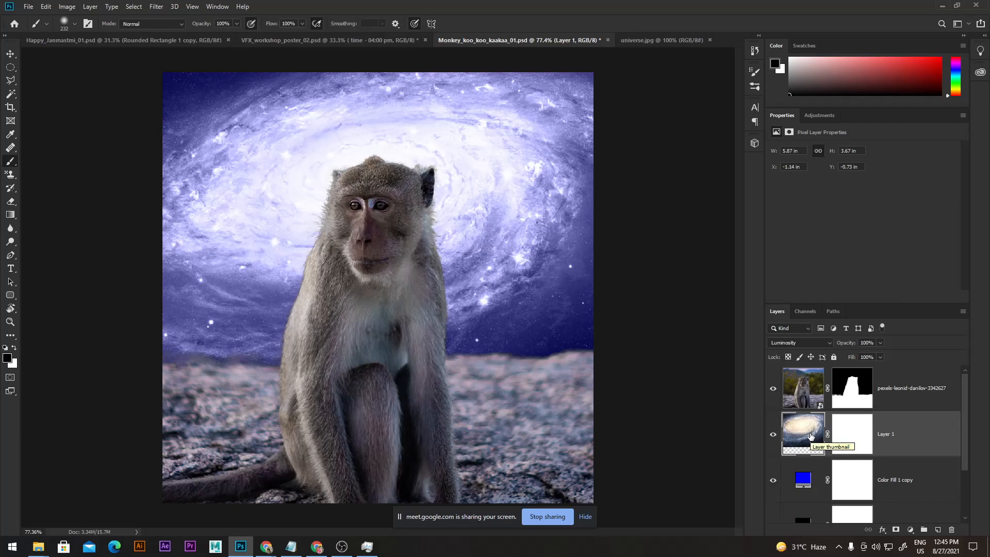
Step: Add a vector mask that reveals all to the blue color fill copy and select its shape path
click(880, 403)
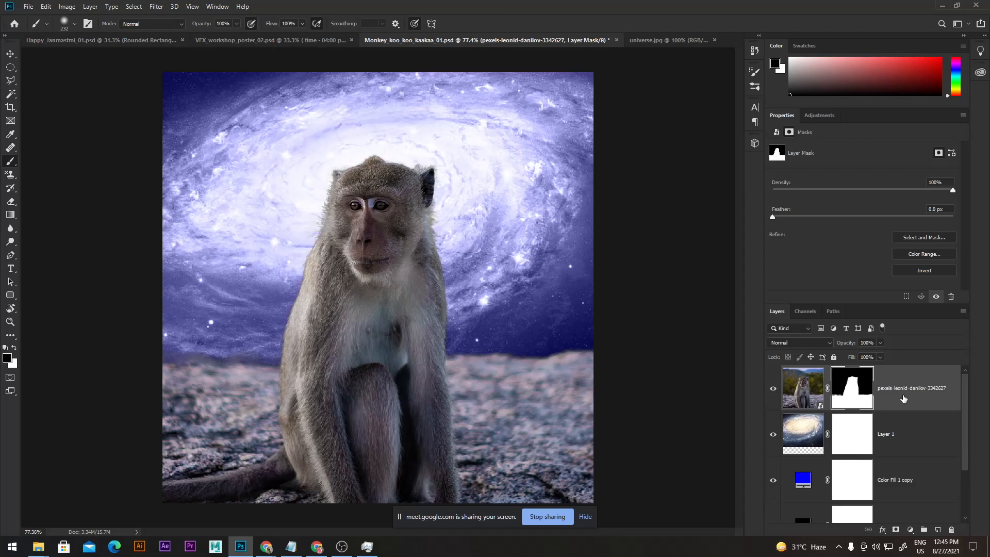
click(808, 484)
click(865, 485)
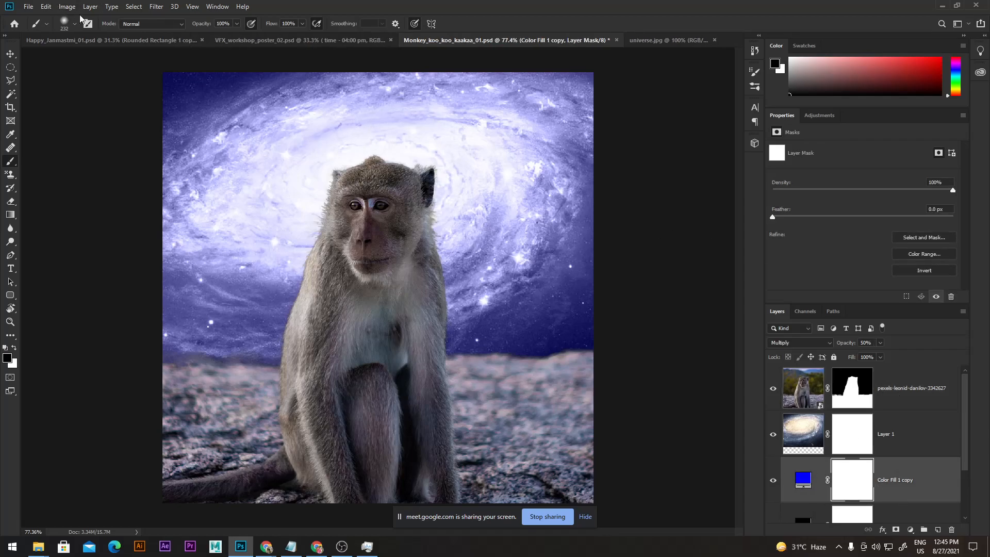
click(90, 7)
mouse_move(131, 182)
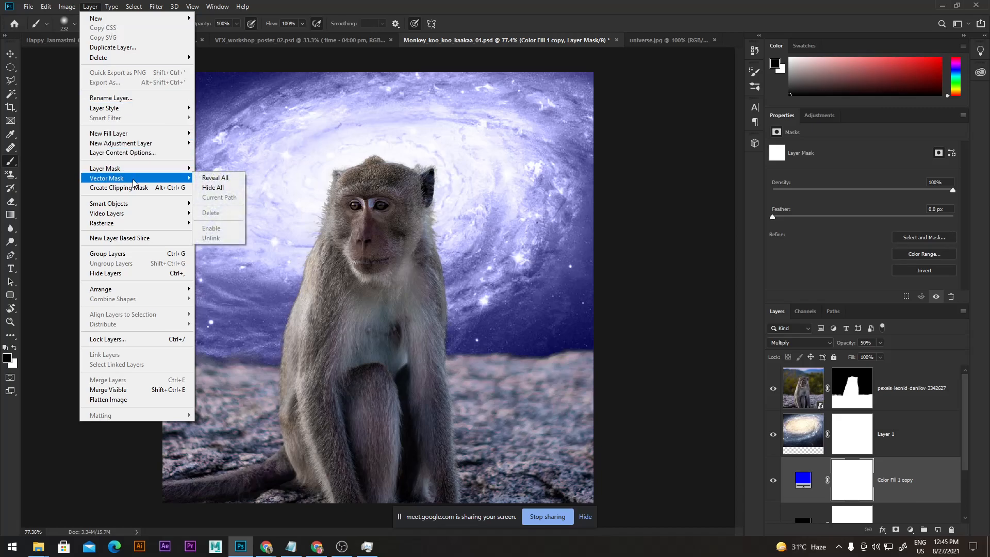
click(215, 177)
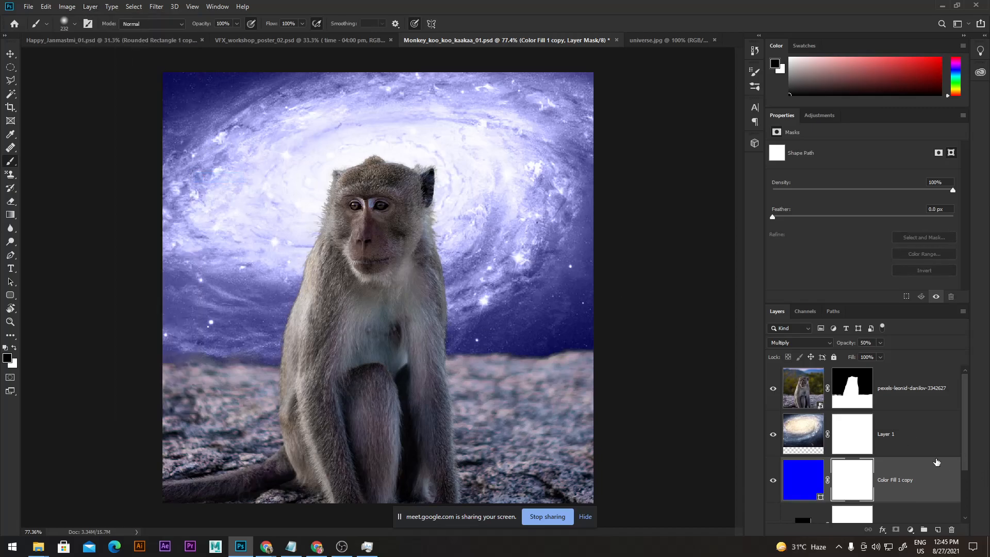
click(800, 485)
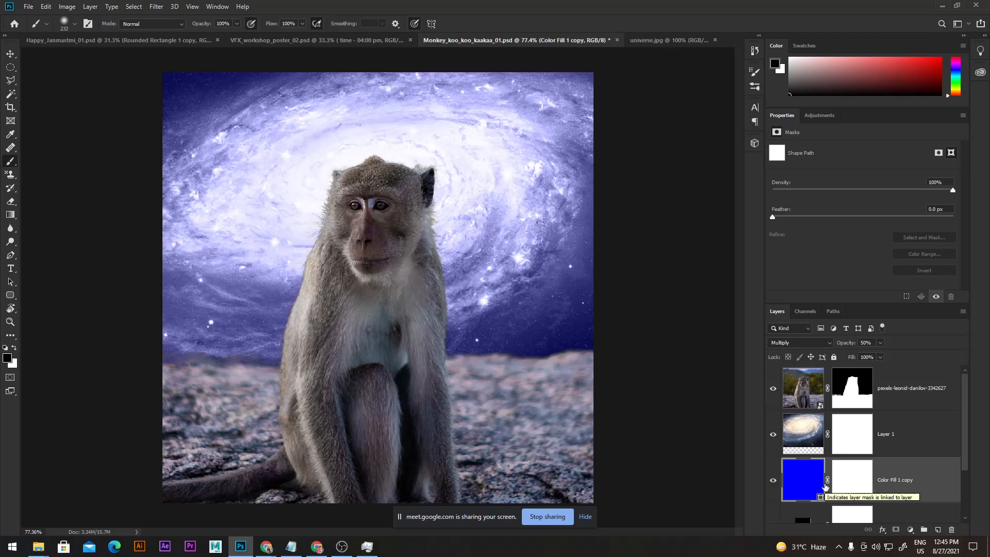
Step: Undo the vector mask on the blue color fill copy, and select its layer mask
click(824, 486)
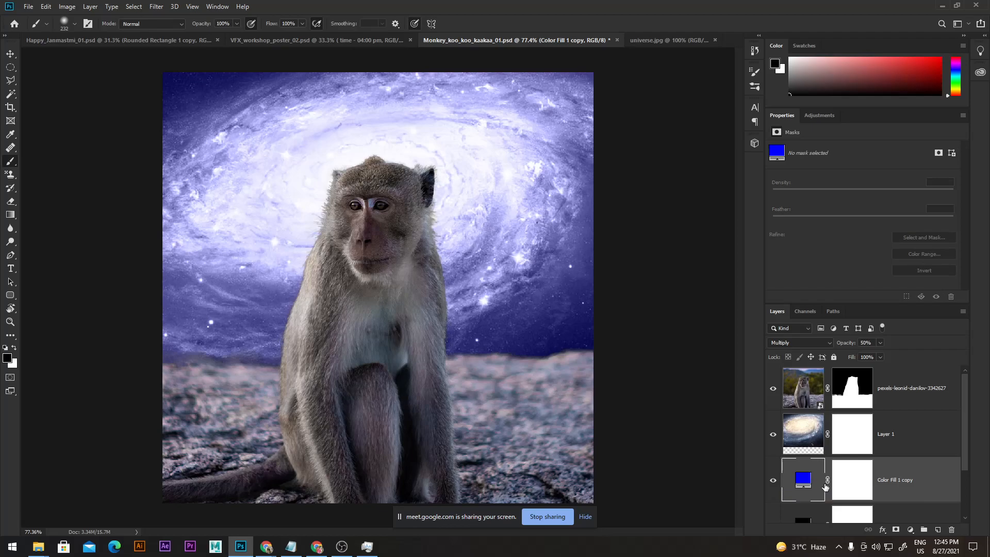
click(857, 479)
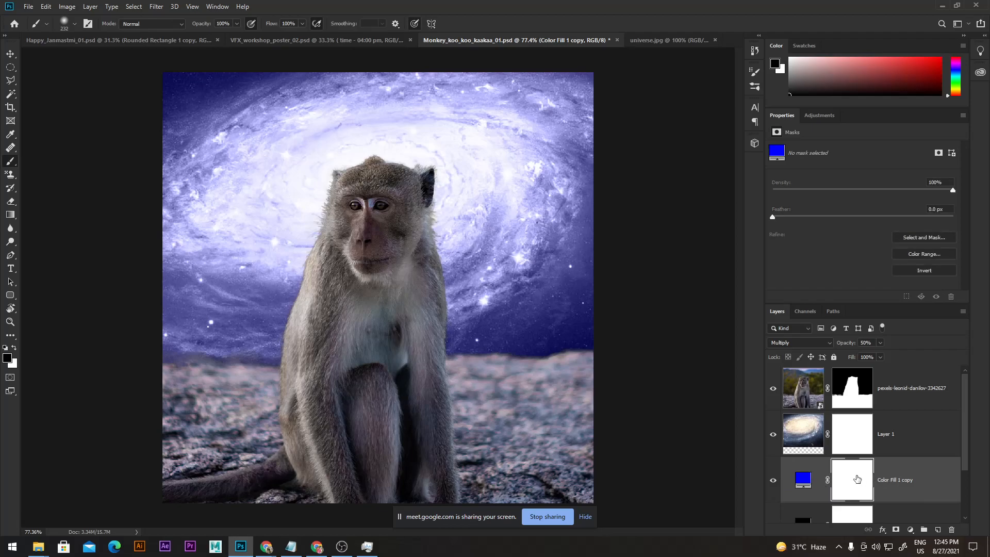
click(814, 483)
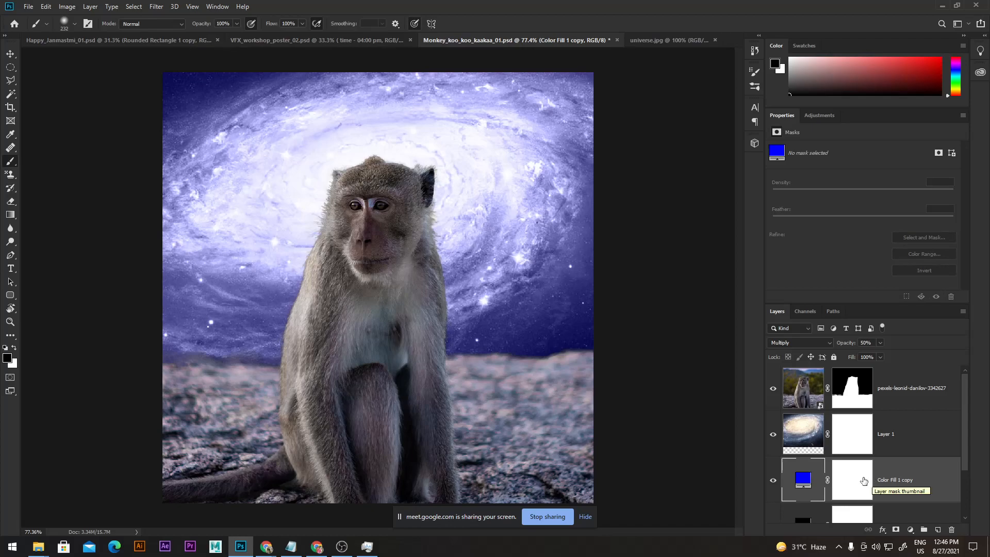
click(861, 478)
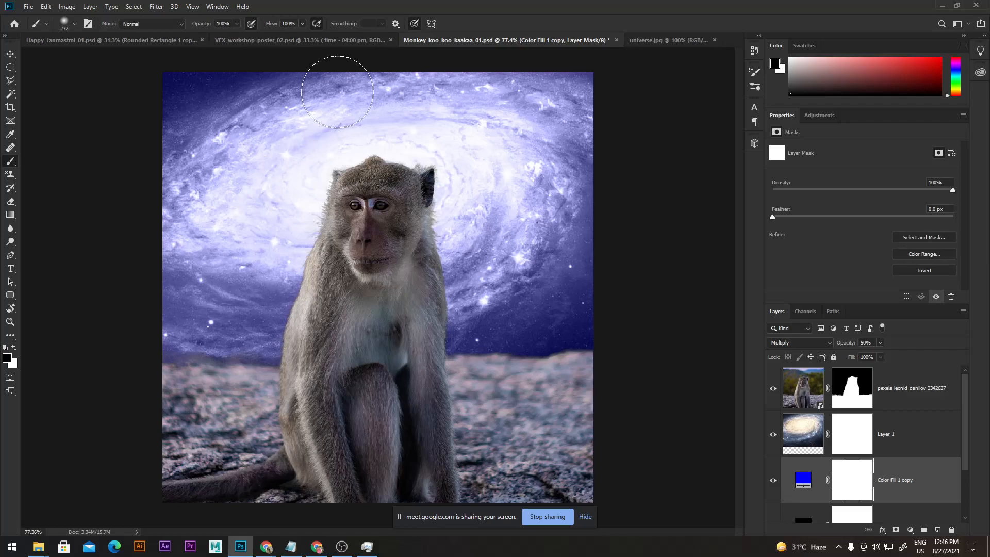
Step: Try a vector mask that hides all on the blue color fill copy, and undo it
click(156, 6)
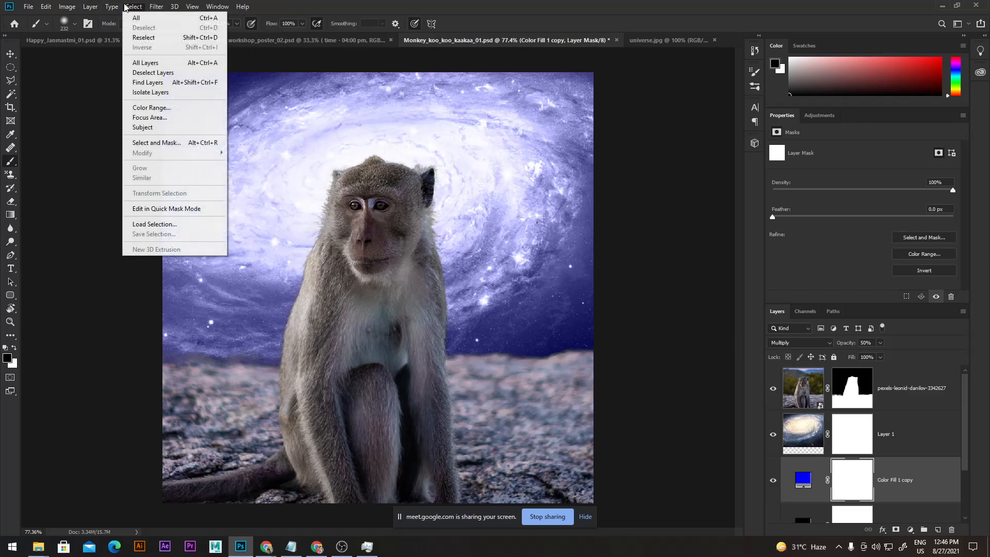
mouse_move(89, 7)
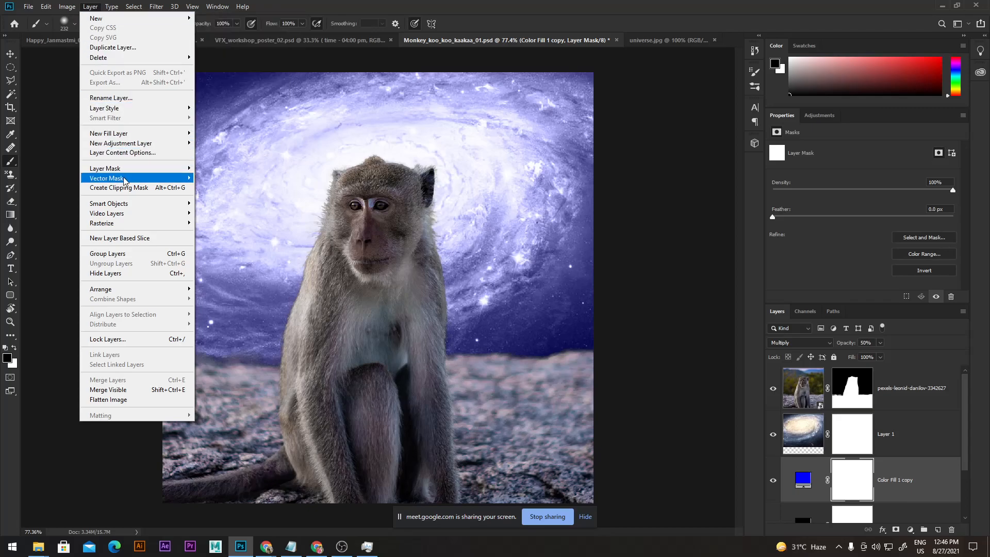
mouse_move(126, 179)
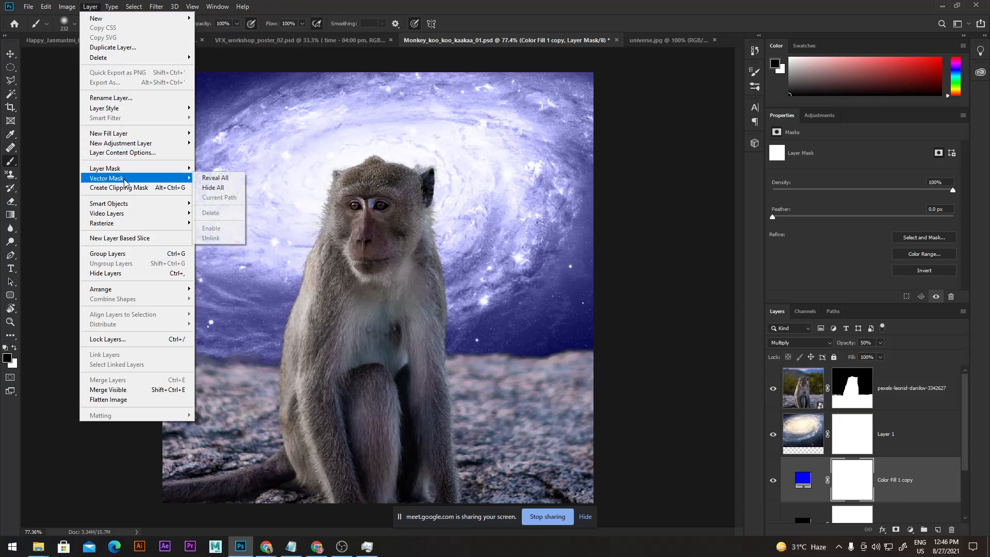
click(212, 187)
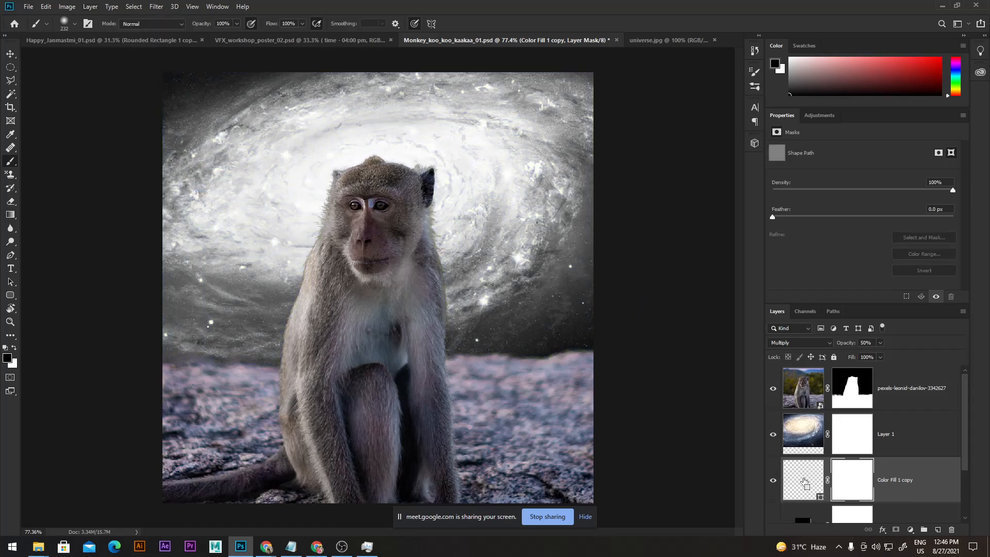
key(ctrl+z)
Step: Add a vector mask that reveals all to the layer-masked blue color fill copy
click(124, 4)
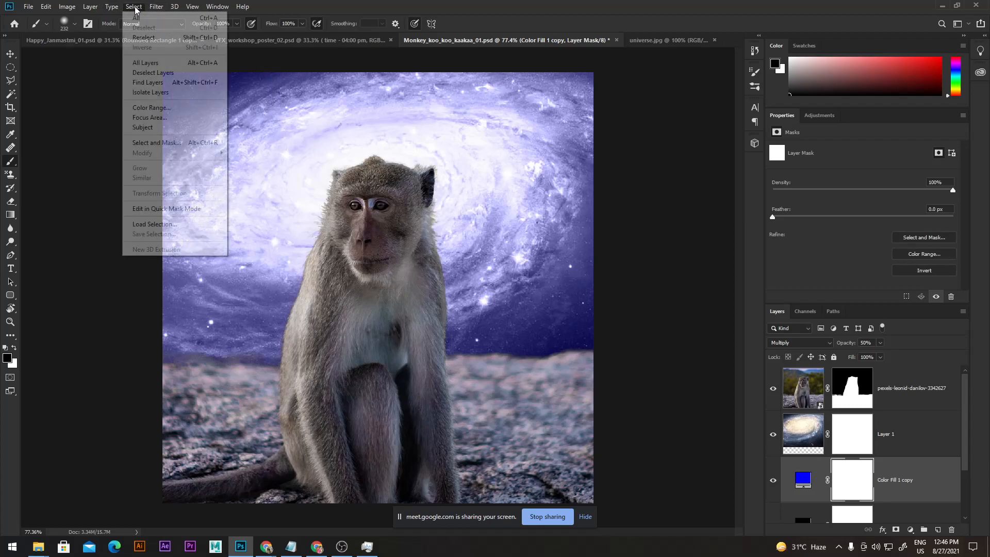
mouse_move(96, 6)
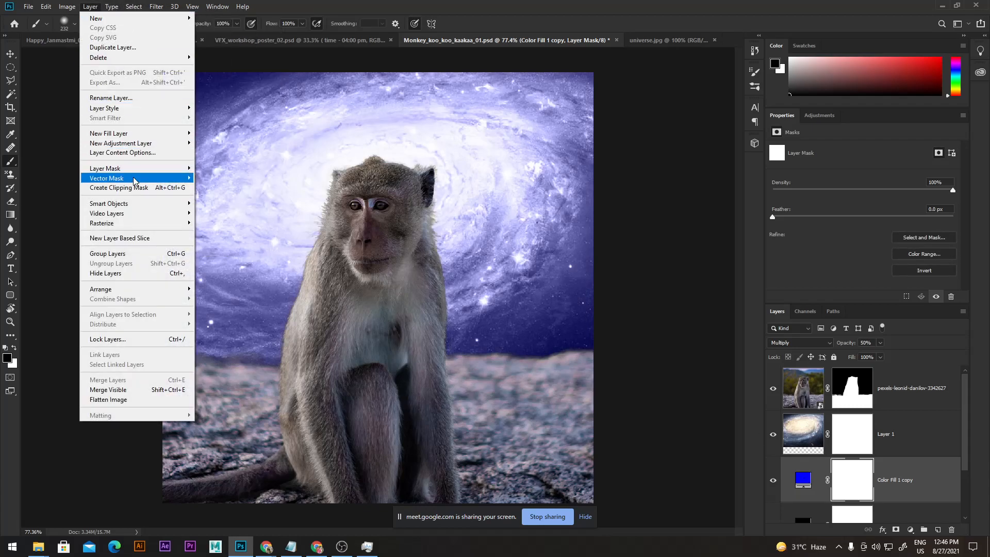
mouse_move(151, 183)
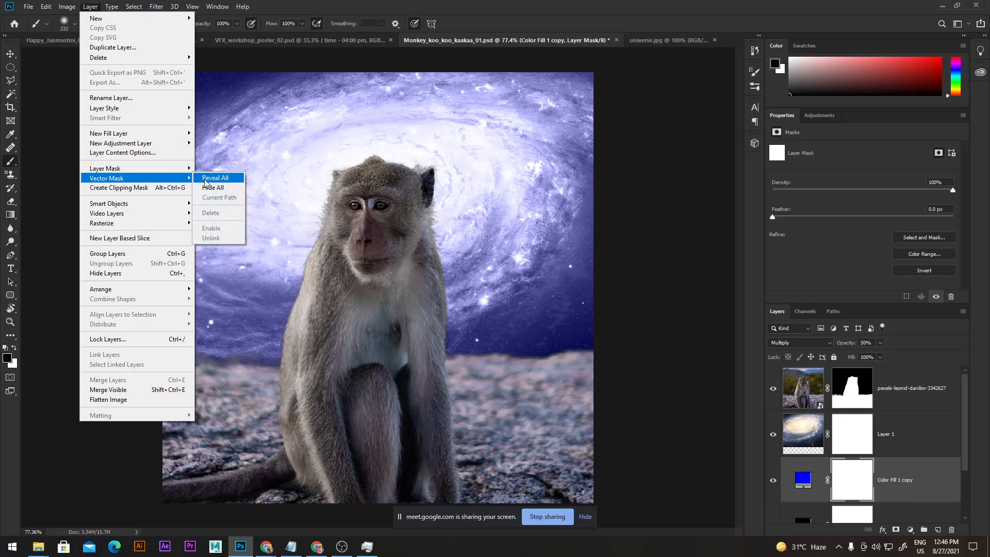
click(212, 177)
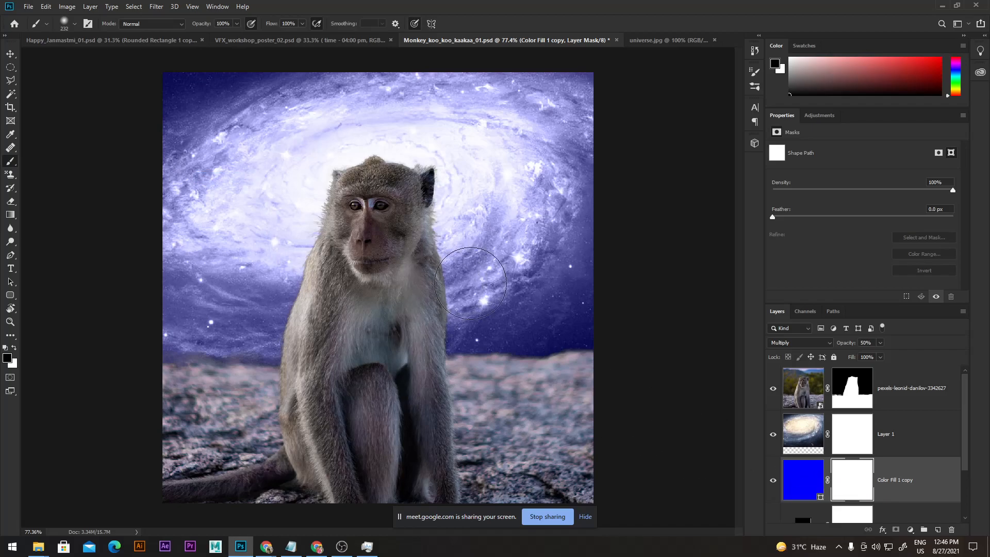
Step: With the Pen tool active, try green and blue as the fill copy's shape color and settle on magenta
key(p)
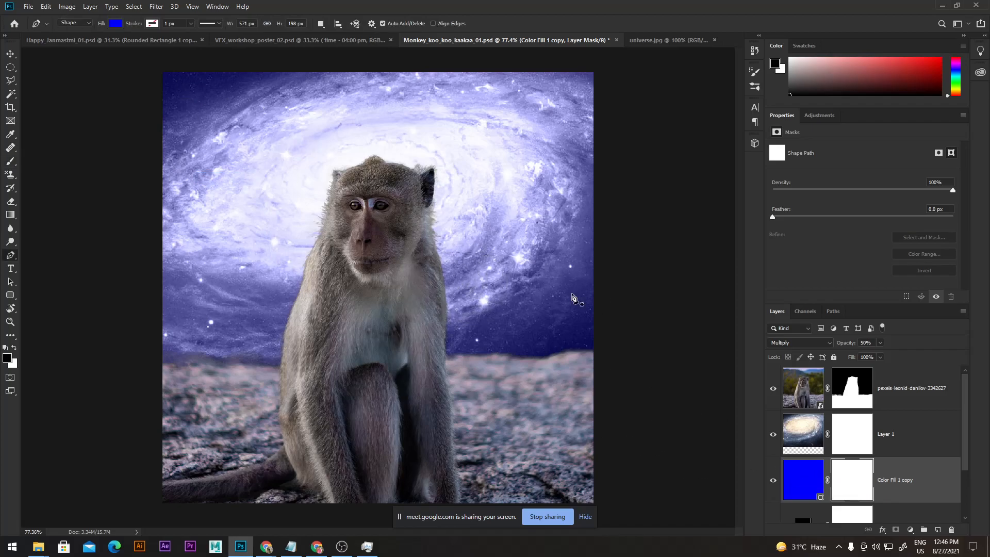
scroll(433, 249, down, 5)
drag(534, 146, 187, 428)
scroll(366, 247, up, 5)
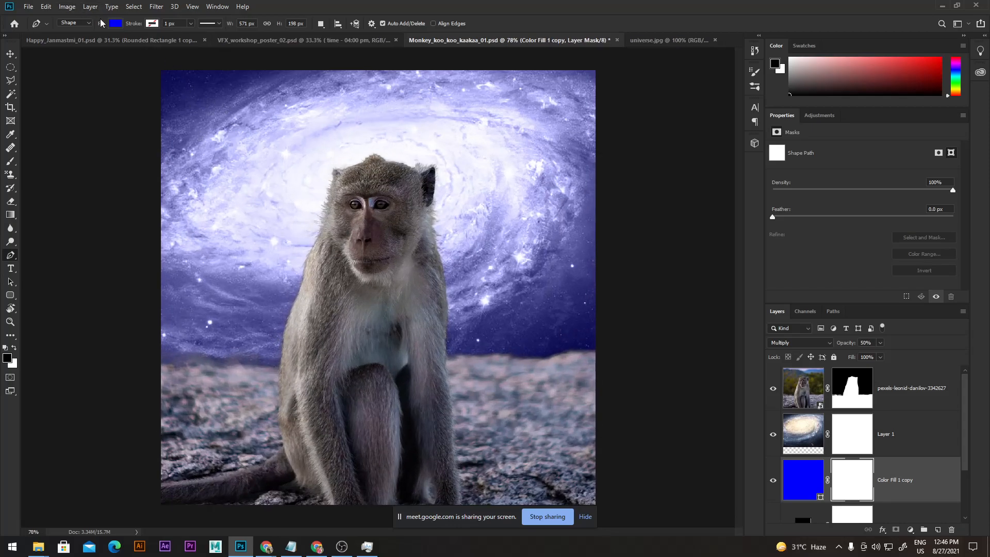
click(115, 23)
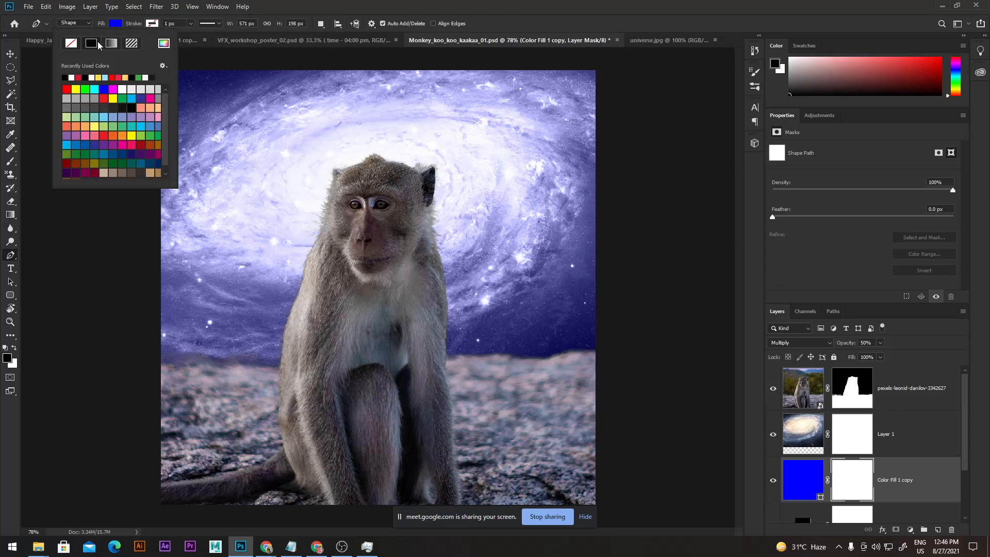
click(81, 78)
click(85, 89)
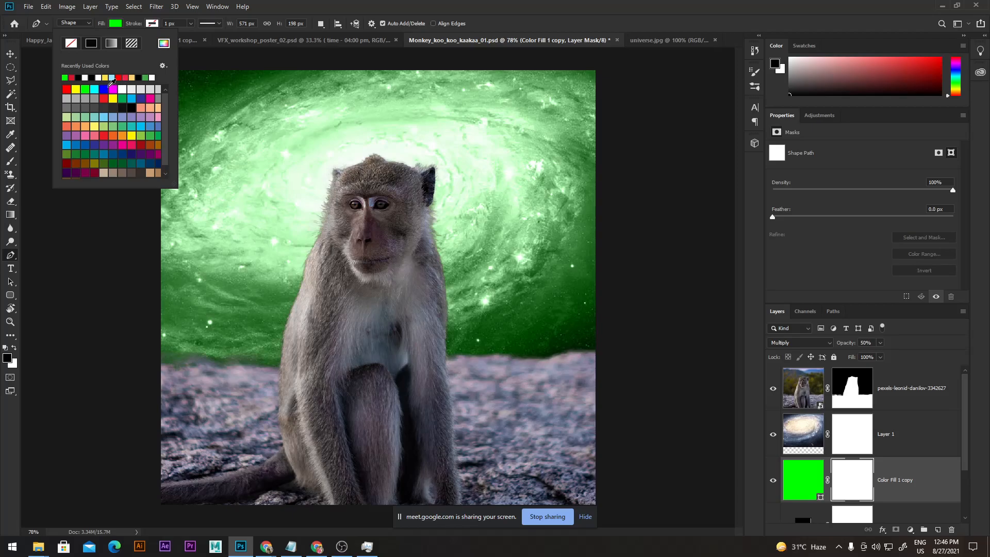
click(103, 89)
click(113, 89)
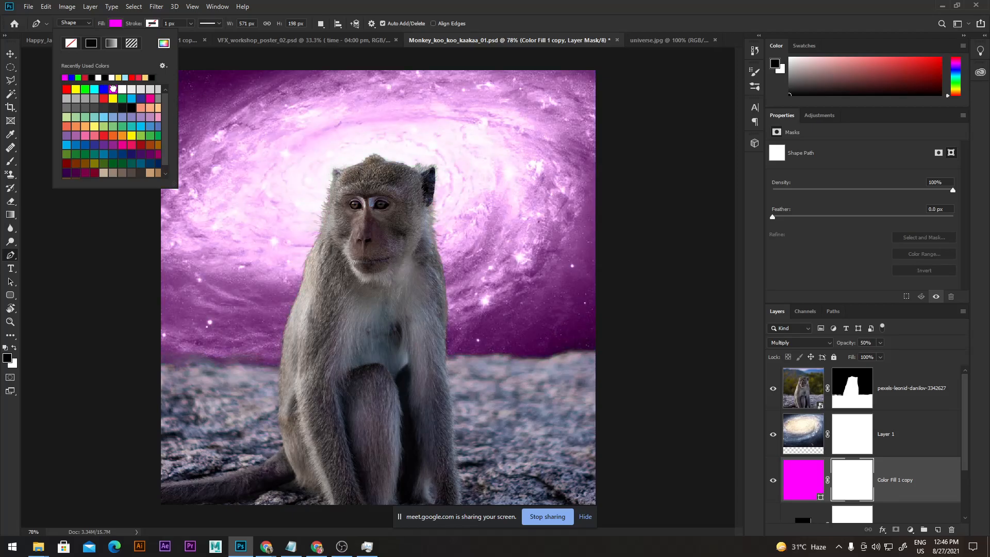
Step: Close the fill color choices, switch to the Move tool and save the document
click(115, 23)
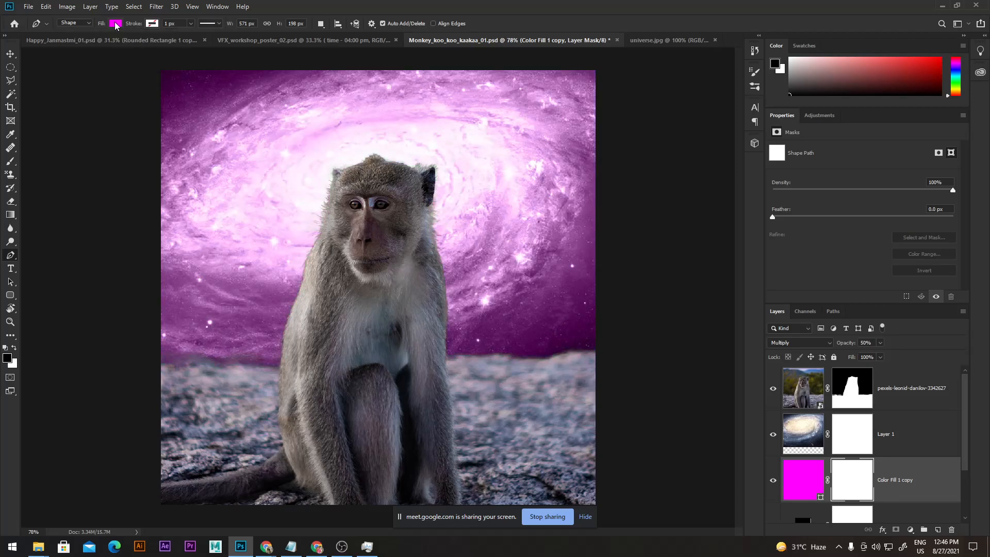
click(11, 54)
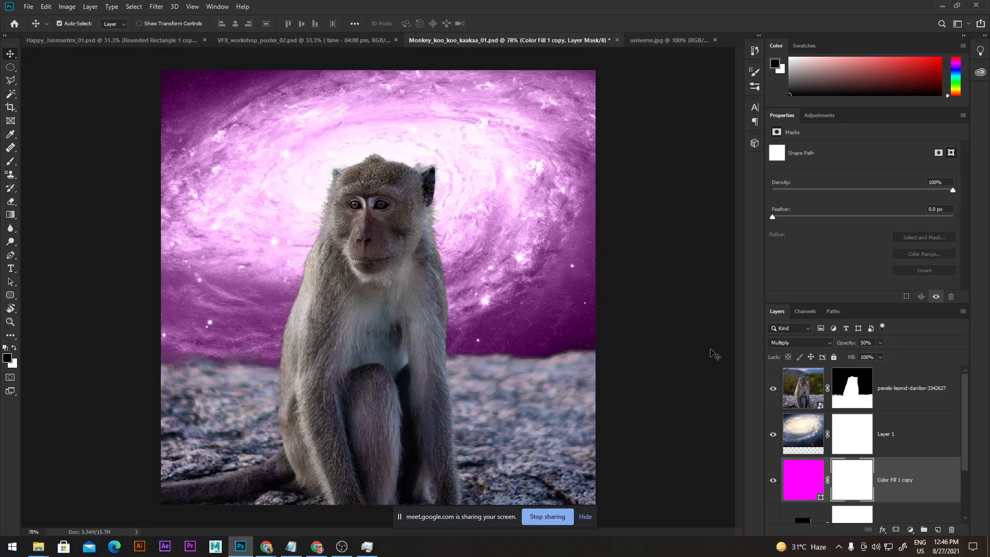
key(ctrl+s)
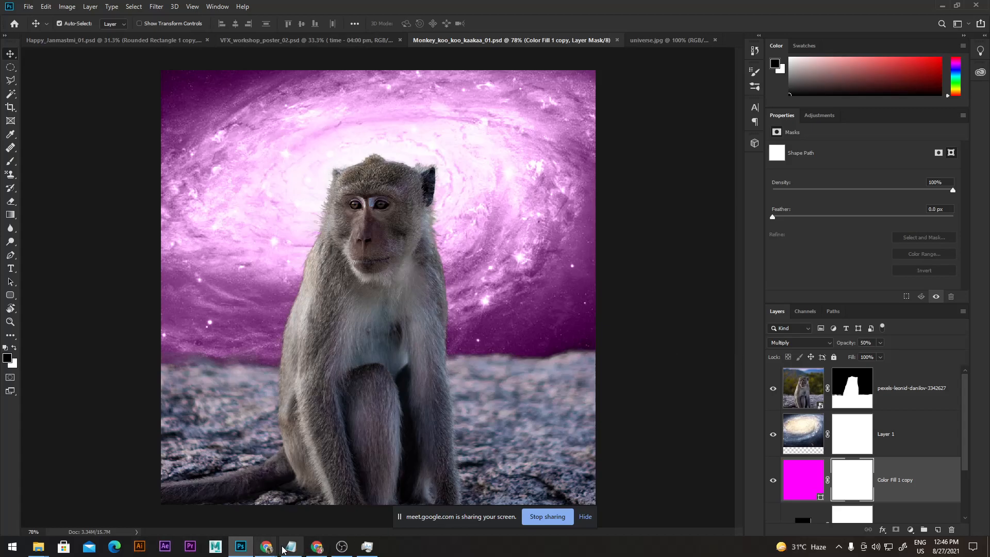
Step: Switch to Chrome to check the Google Meet call, and return to Photoshop
mouse_move(266, 546)
click(271, 512)
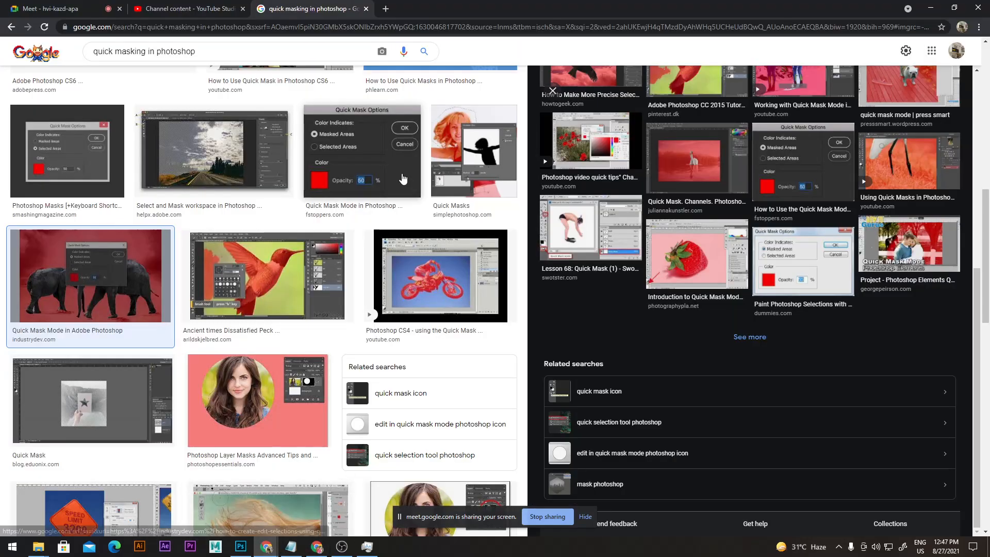
click(177, 9)
click(101, 5)
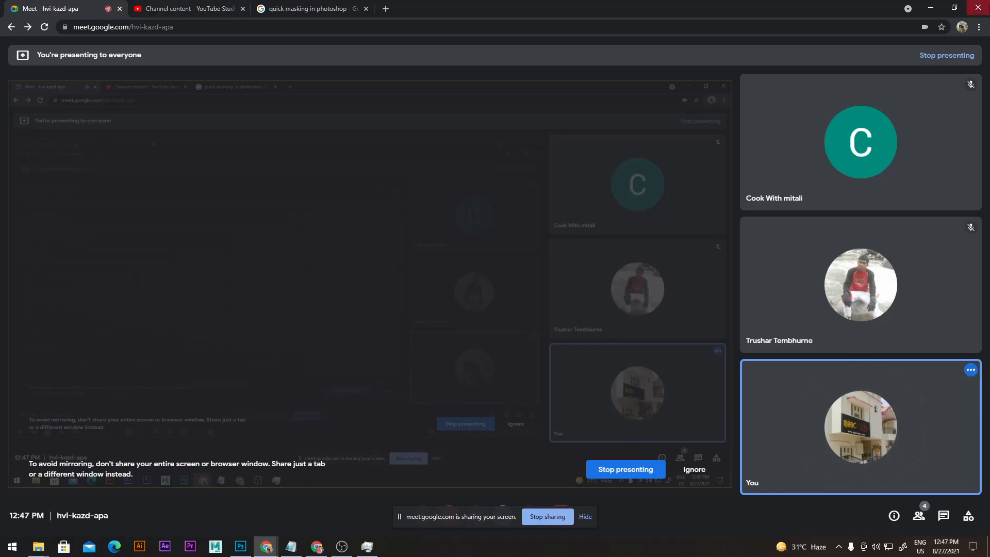
click(931, 7)
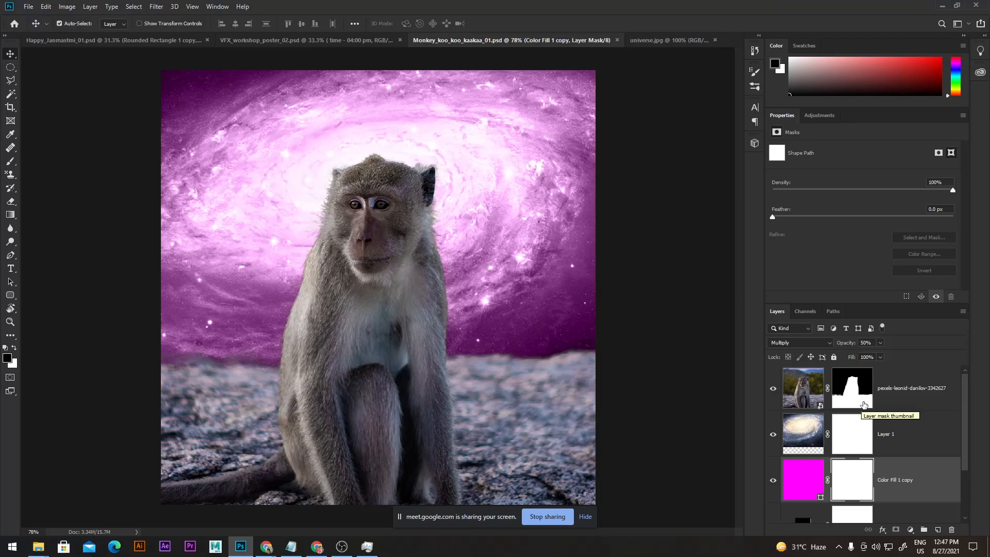
Step: Compare the magenta fill copy's layer mask and shape path properties, and check its available vector mask commands
click(853, 487)
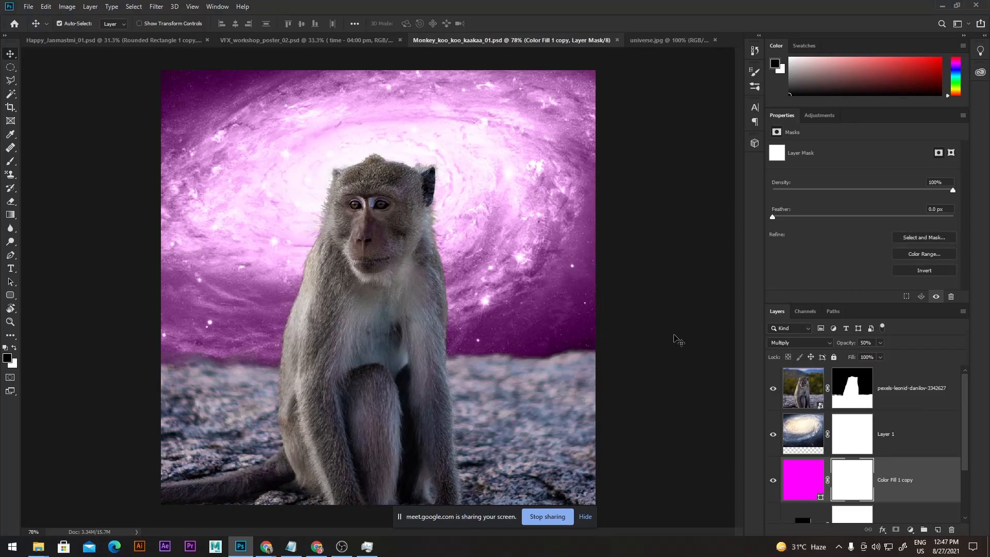
click(808, 479)
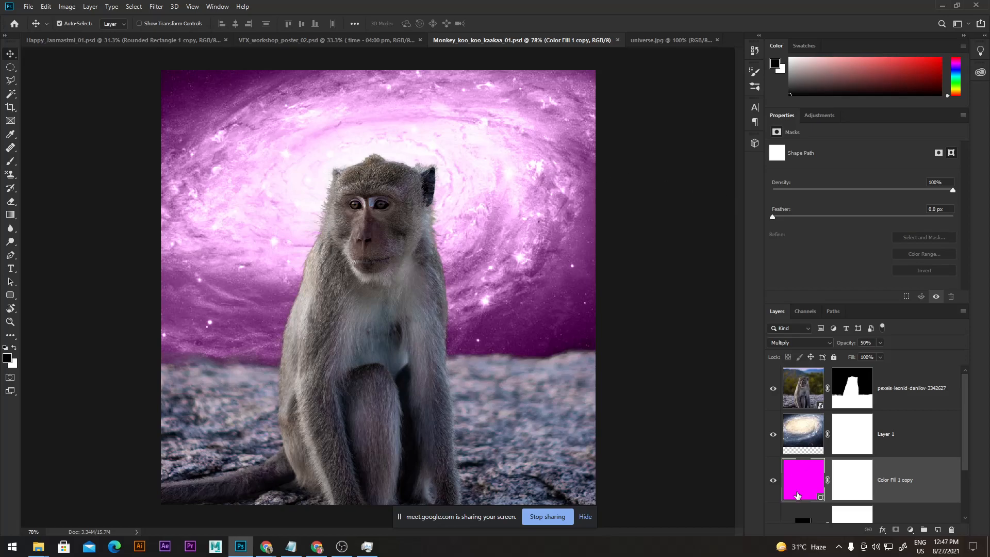
click(859, 483)
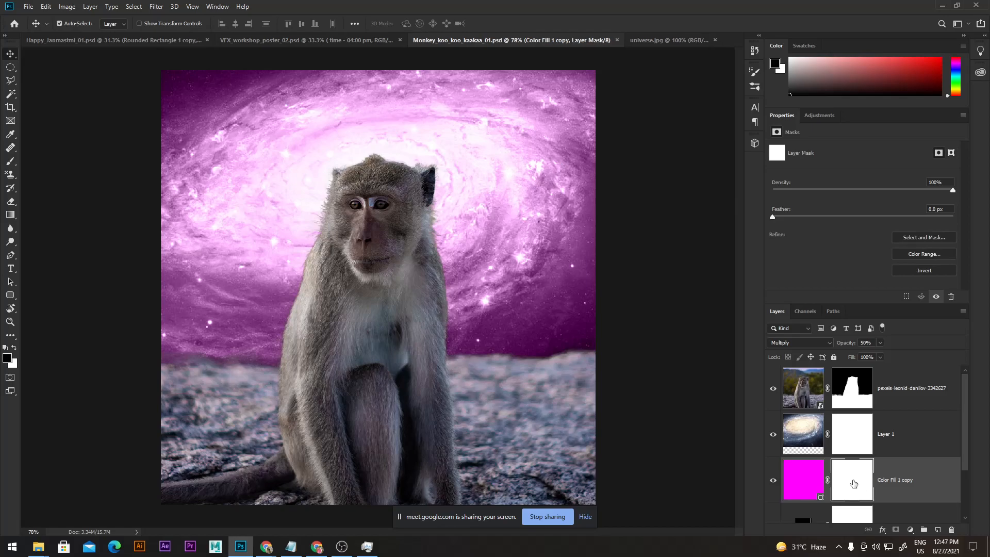
click(91, 7)
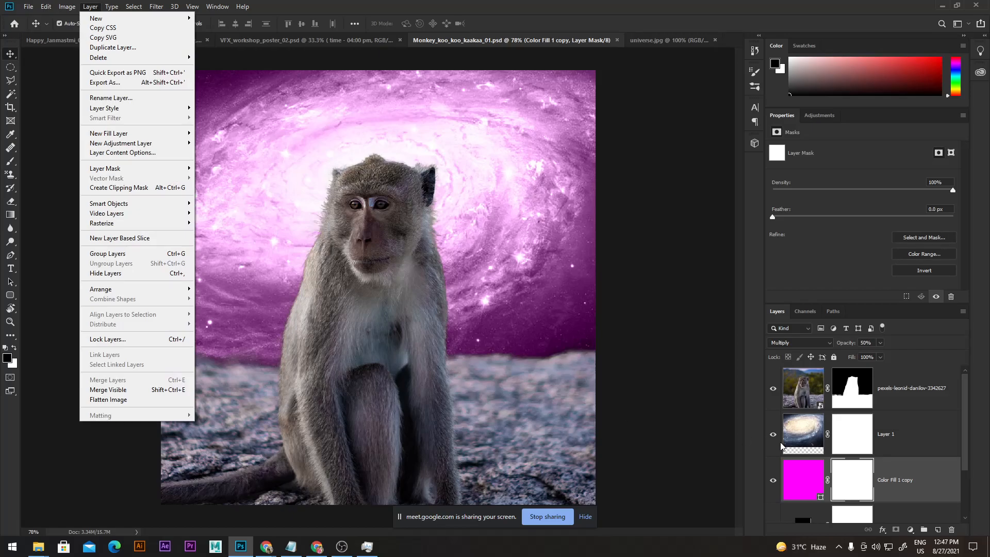
Step: Add a vector mask that reveals all to the galaxy layer, Layer 1
click(863, 441)
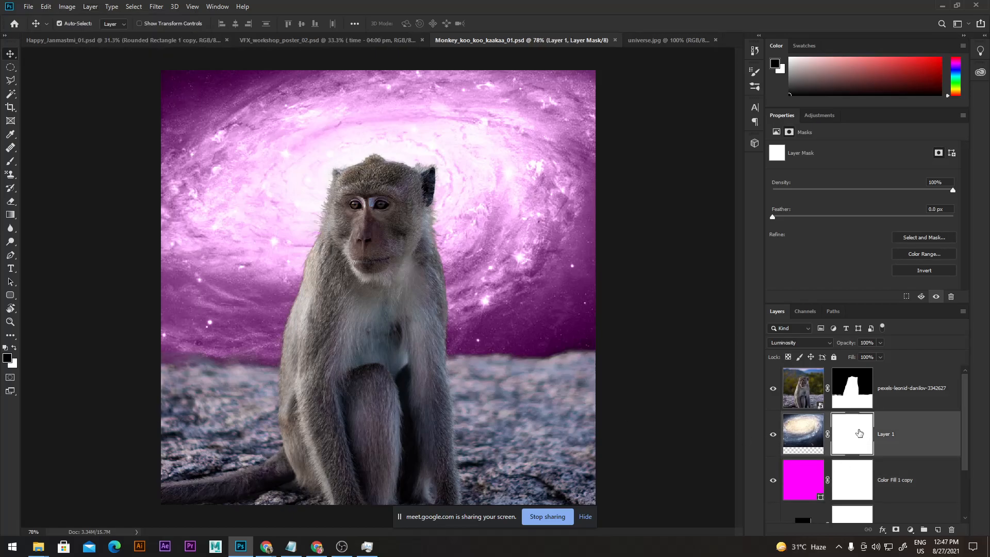
click(112, 6)
click(90, 6)
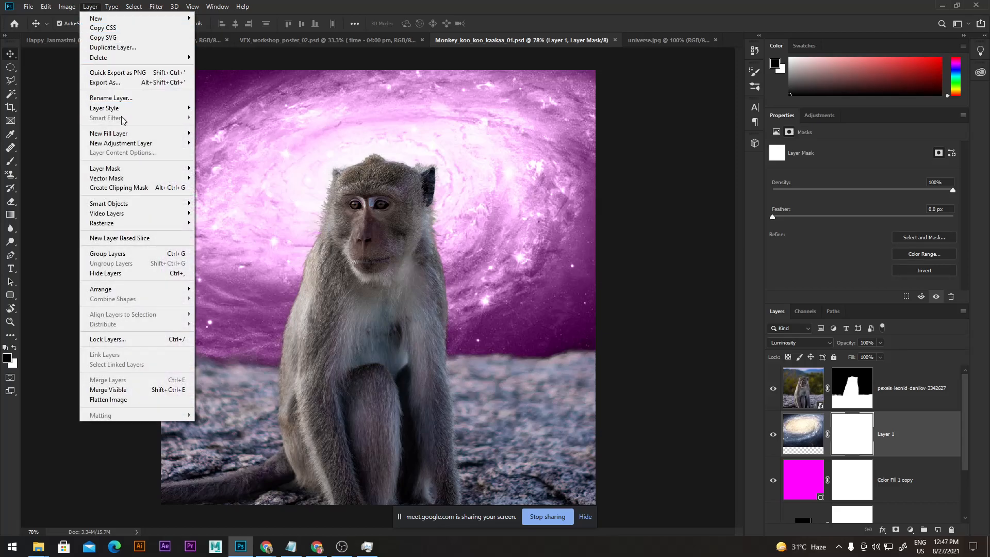
mouse_move(165, 180)
click(214, 177)
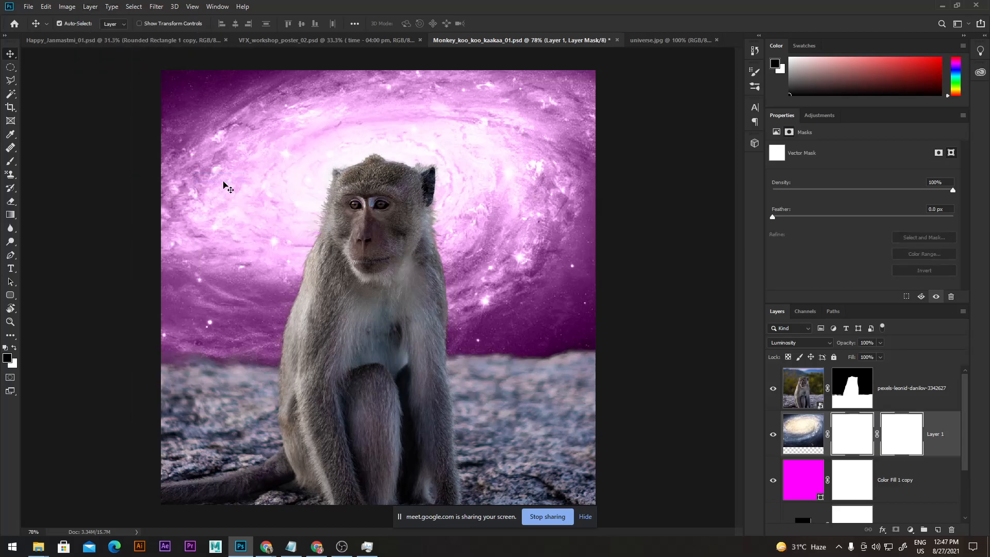
Step: Select the galaxy layer's vector mask, try a black brush stroke beside the monkey, and undo the stroke
click(803, 437)
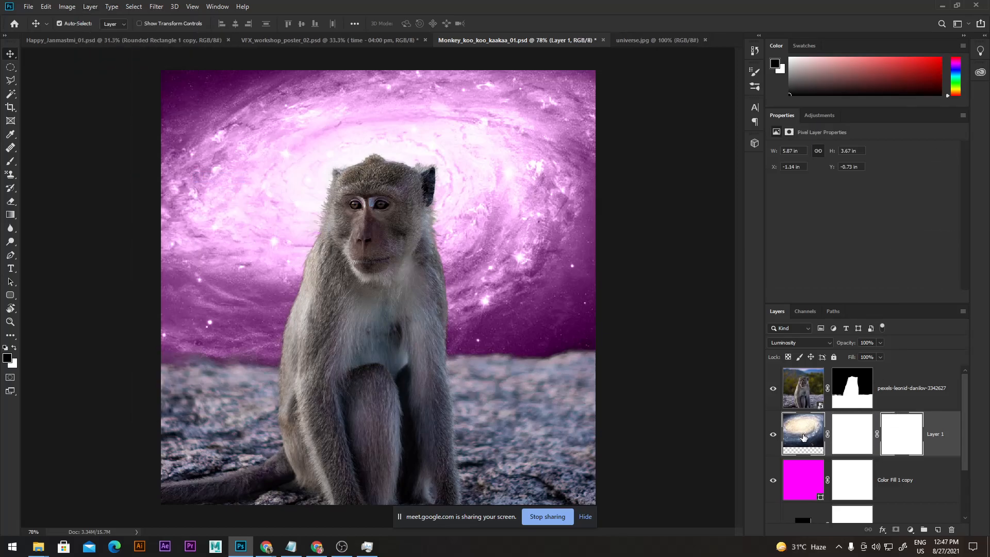
click(915, 446)
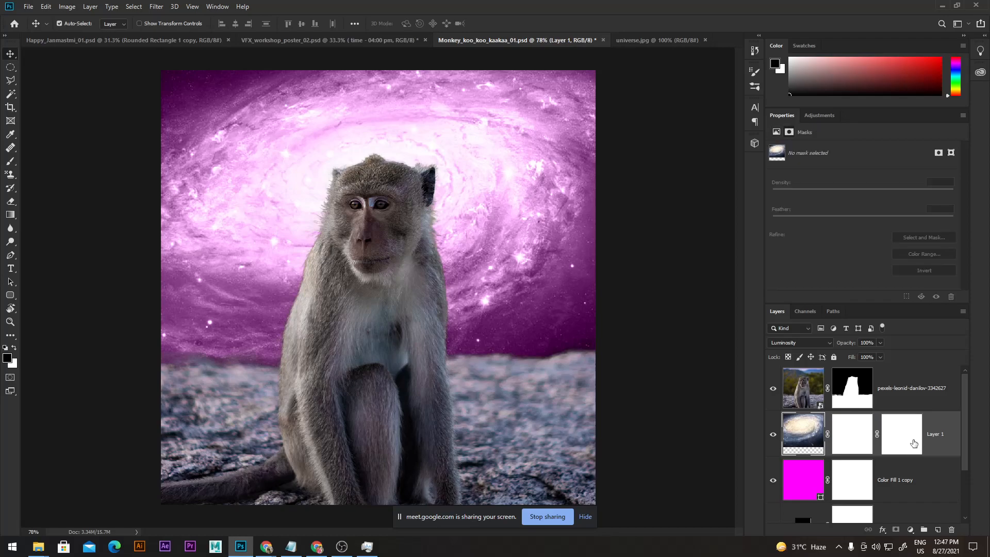
click(912, 444)
click(907, 441)
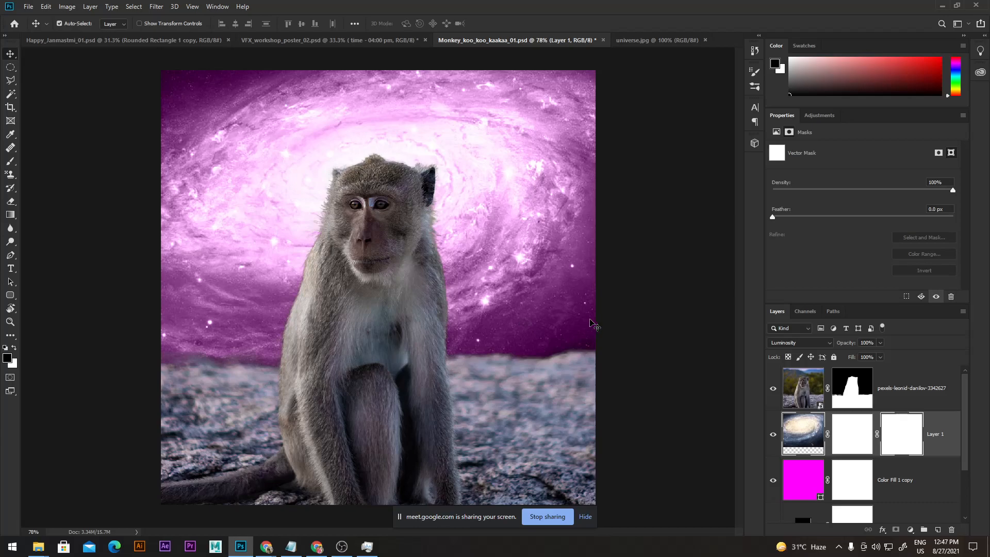
key(b)
drag(580, 303, 492, 274)
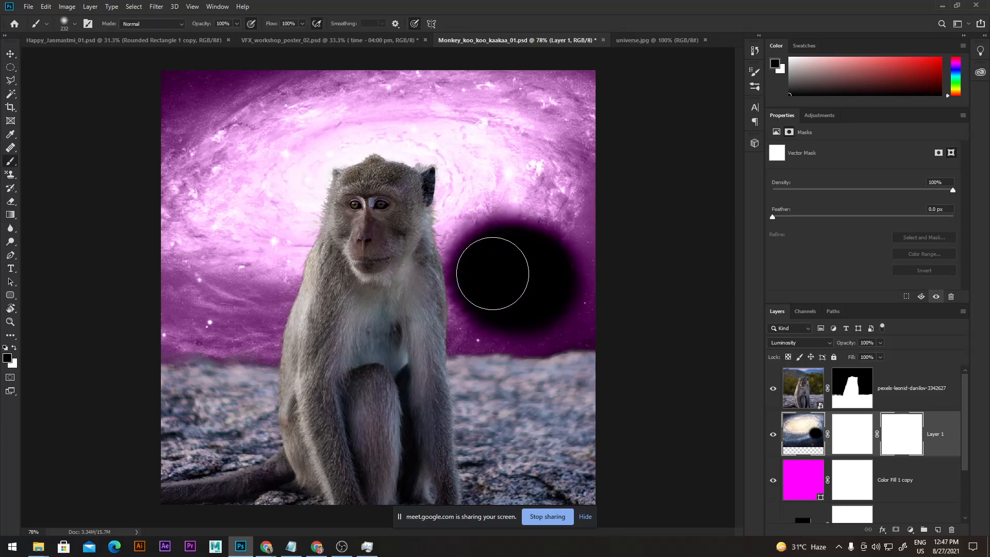
key(ctrl+z)
Step: Rasterize the galaxy layer's vector mask, then try a black brush stroke beside the monkey and undo the stroke
click(894, 434)
right_click(899, 433)
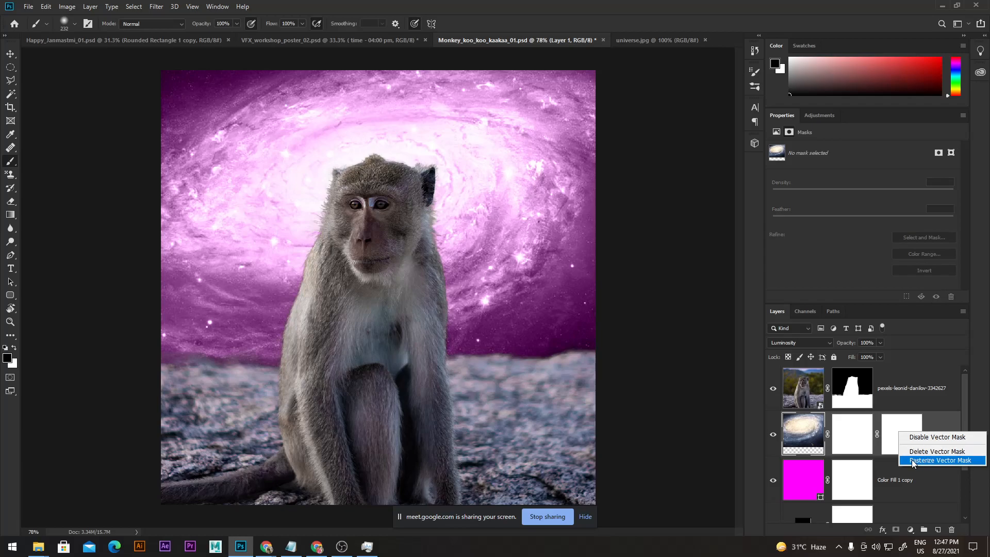
click(911, 459)
mouse_move(564, 283)
mouse_down()
mouse_move(554, 283)
mouse_move(558, 312)
mouse_up()
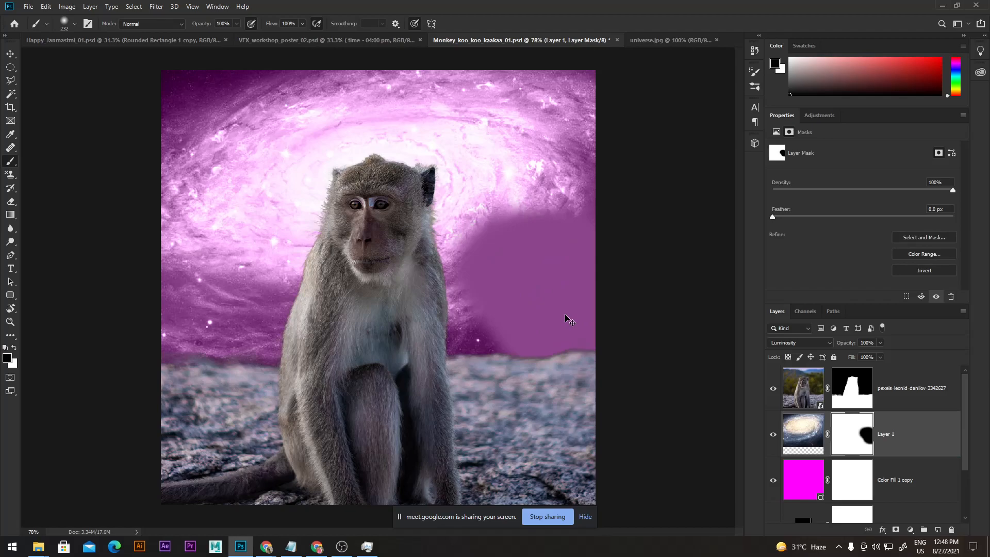
key(ctrl+z)
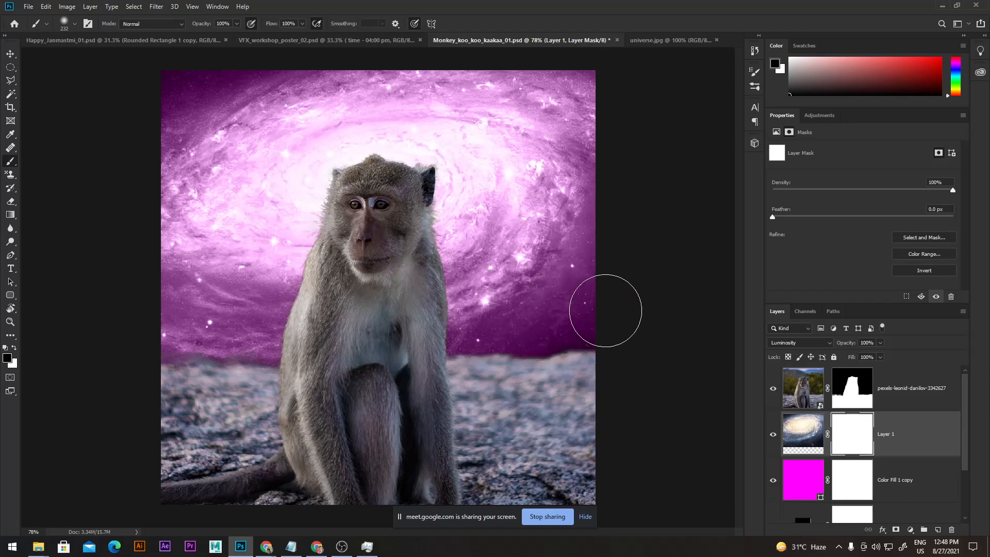
key(ctrl+z)
key(ctrl+shift+z)
Step: Compare the mask properties of the monkey layer, the galaxy layer and the magenta fill copy, including its shape path
click(10, 53)
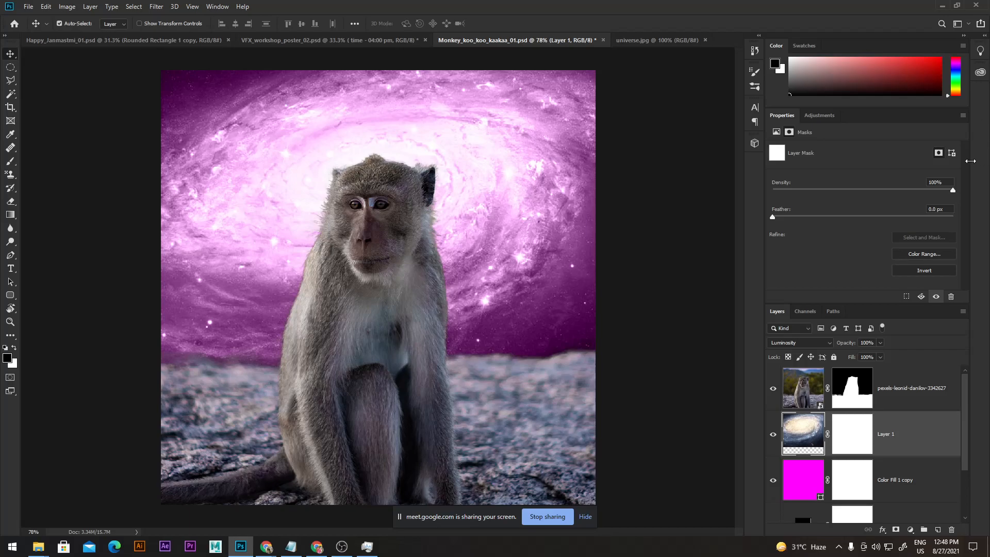
click(856, 391)
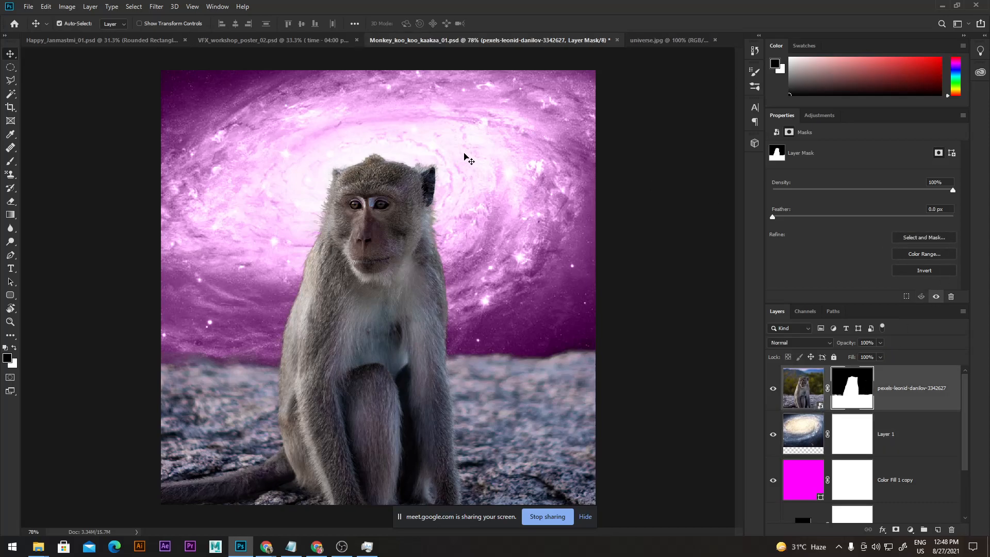
click(855, 446)
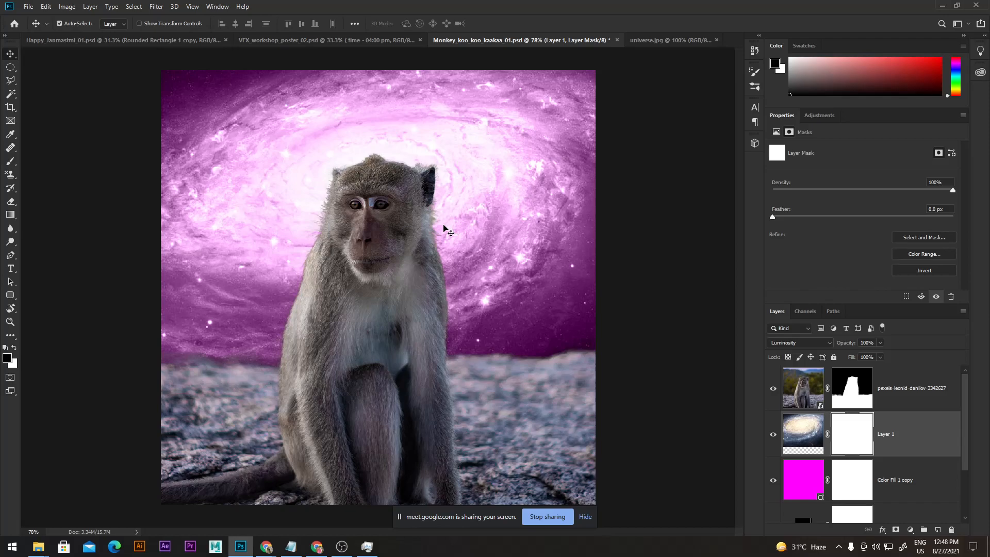
click(868, 482)
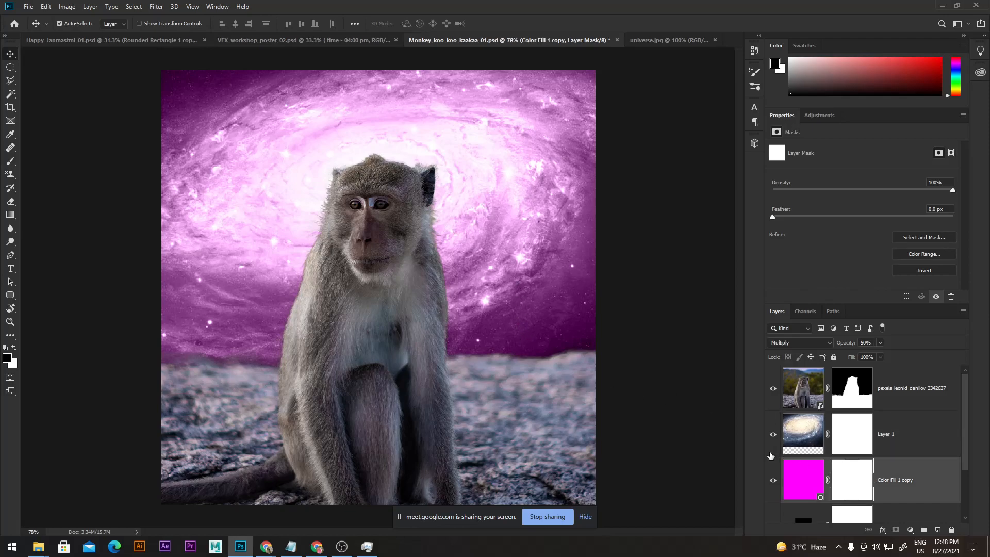
click(815, 489)
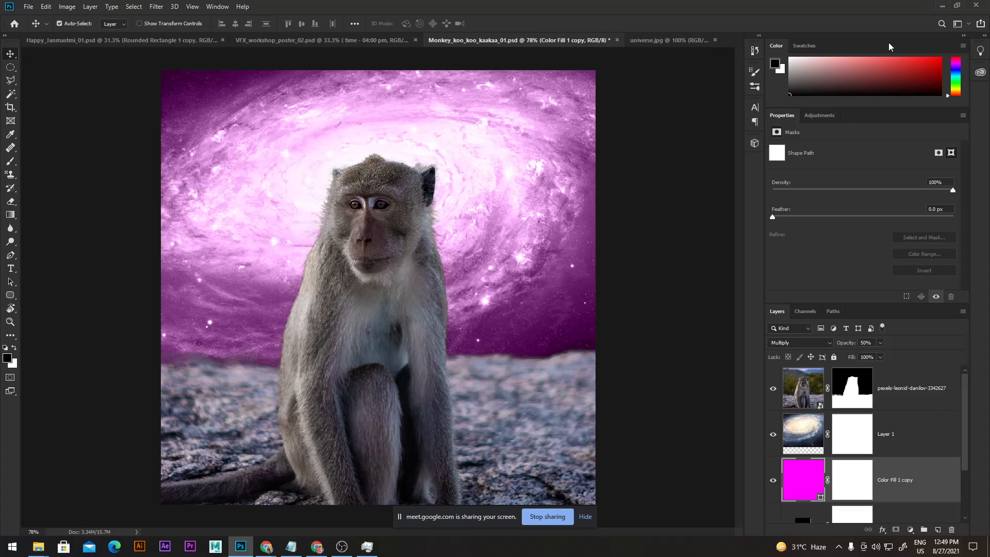
Step: Save the monkey composite document and close universe.jpg
click(669, 41)
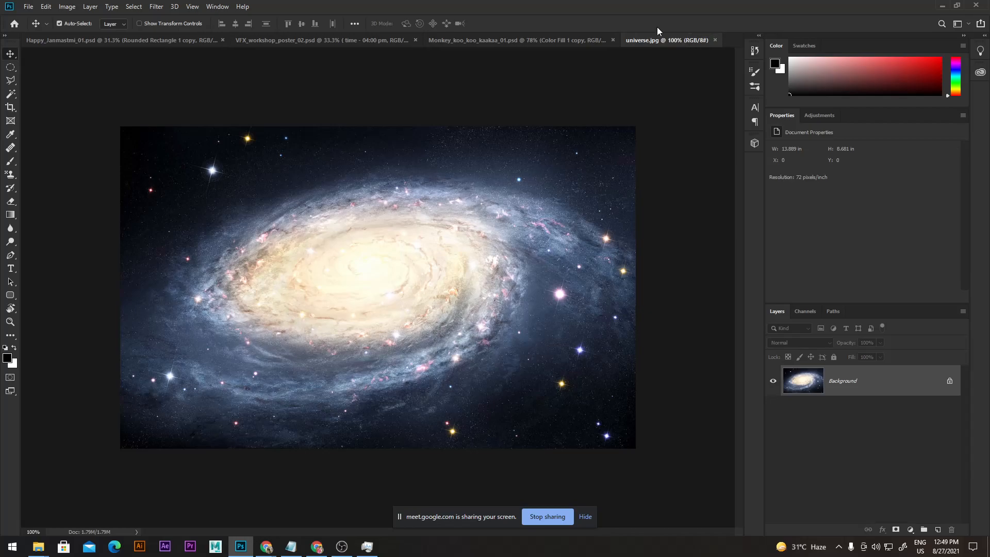
click(590, 43)
key(ctrl+s)
click(717, 41)
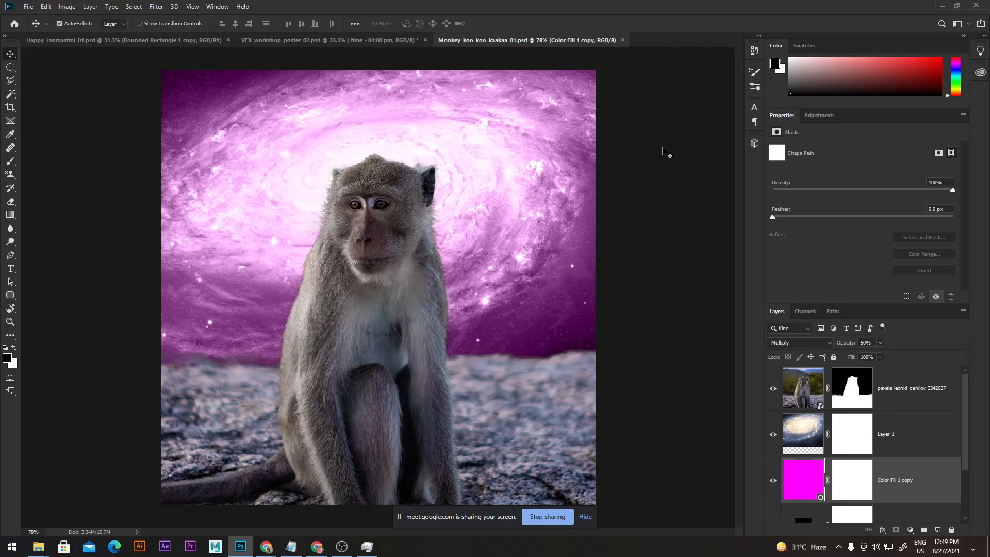
Step: Place the white-background owl photo as an embedded smart object and move its layer above the monkey layer
click(28, 6)
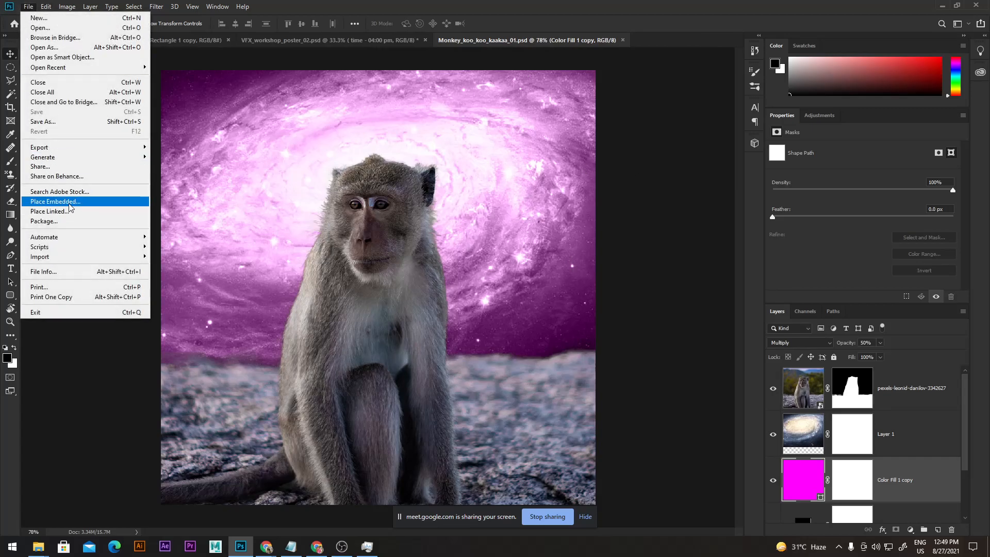
click(54, 201)
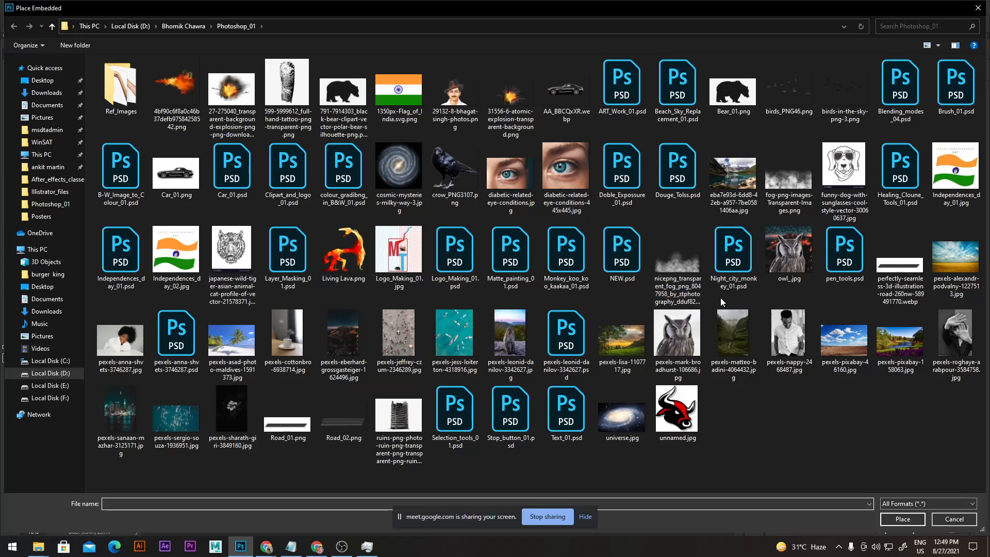
click(691, 351)
click(901, 519)
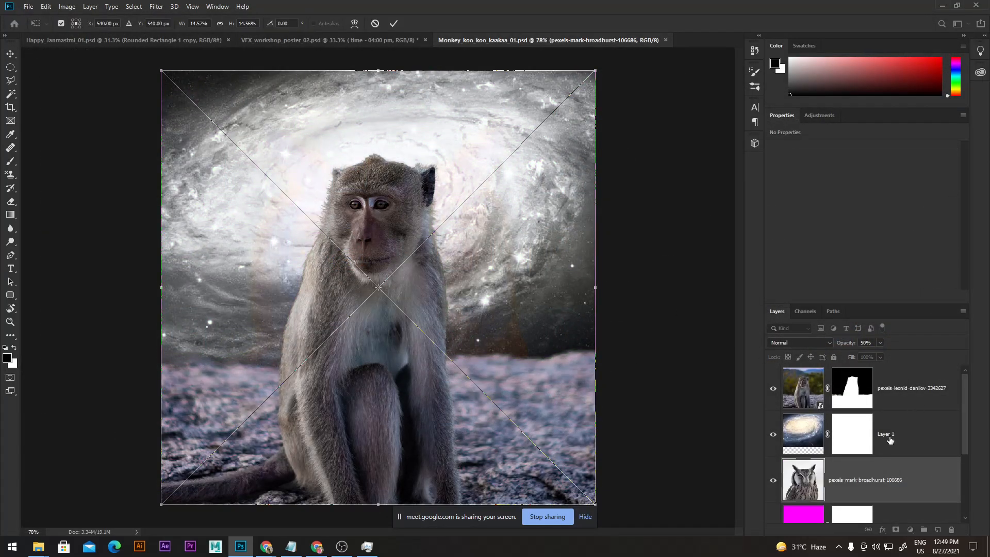
drag(813, 486, 824, 380)
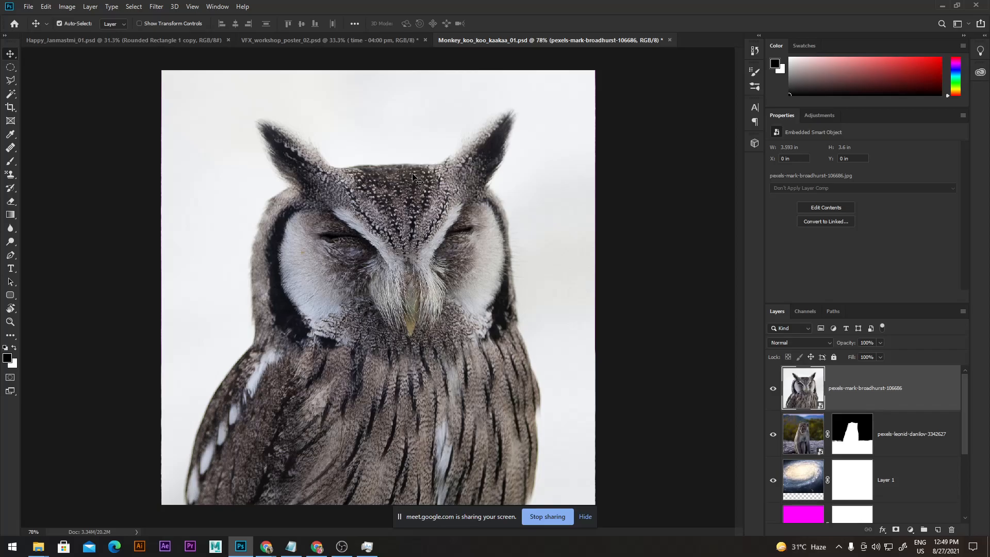
Step: Open a Color Range selection with the monkey layer active and move the dialog away from the owl's face
click(799, 438)
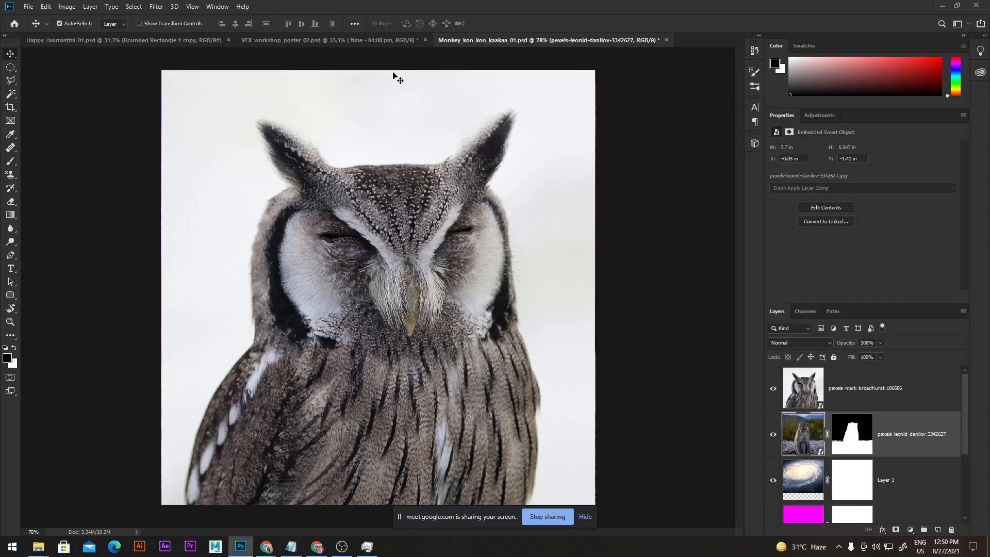
click(132, 7)
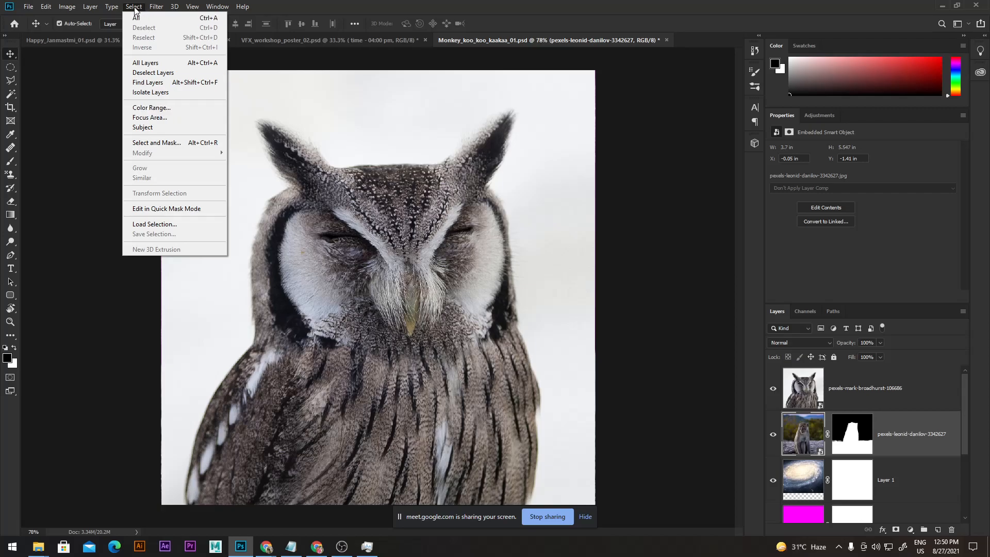
click(171, 110)
drag(136, 98, 116, 127)
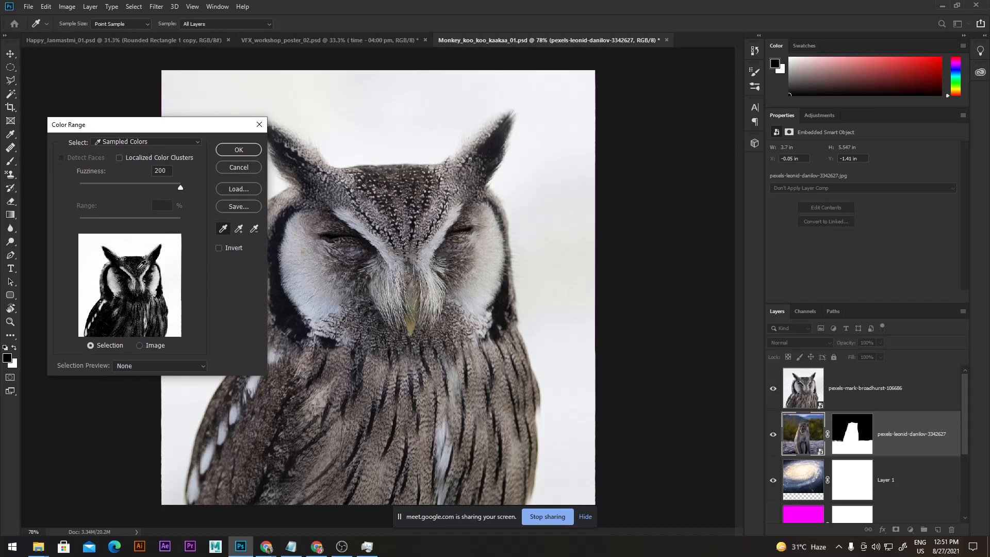
Step: Preview the Reds, Blues and Magentas presets of the Color Range selection on the owl image
click(173, 142)
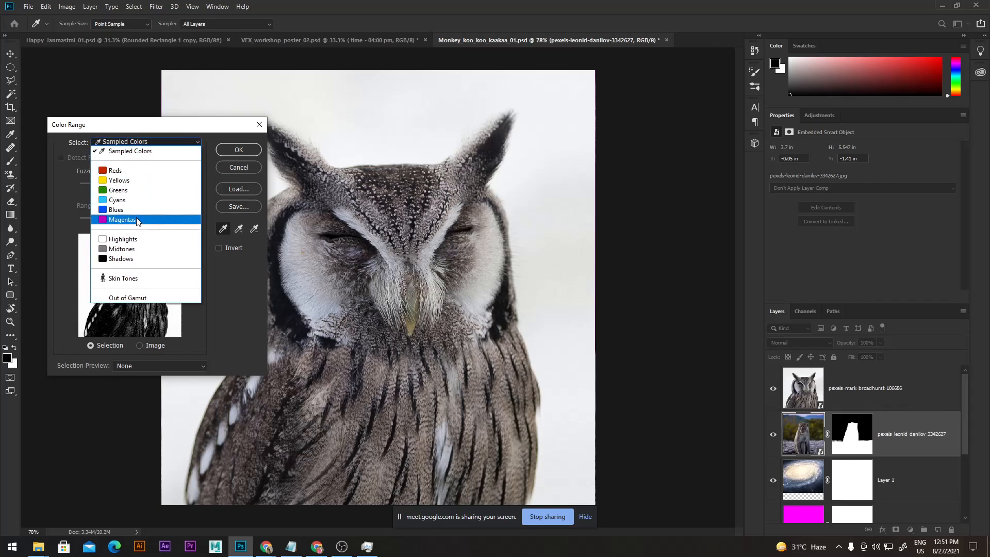
click(133, 171)
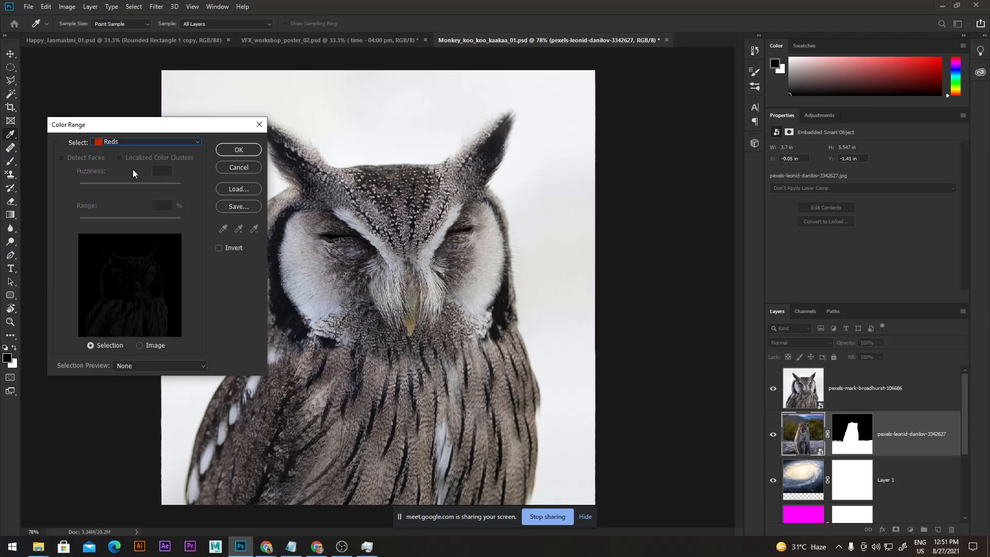
click(155, 141)
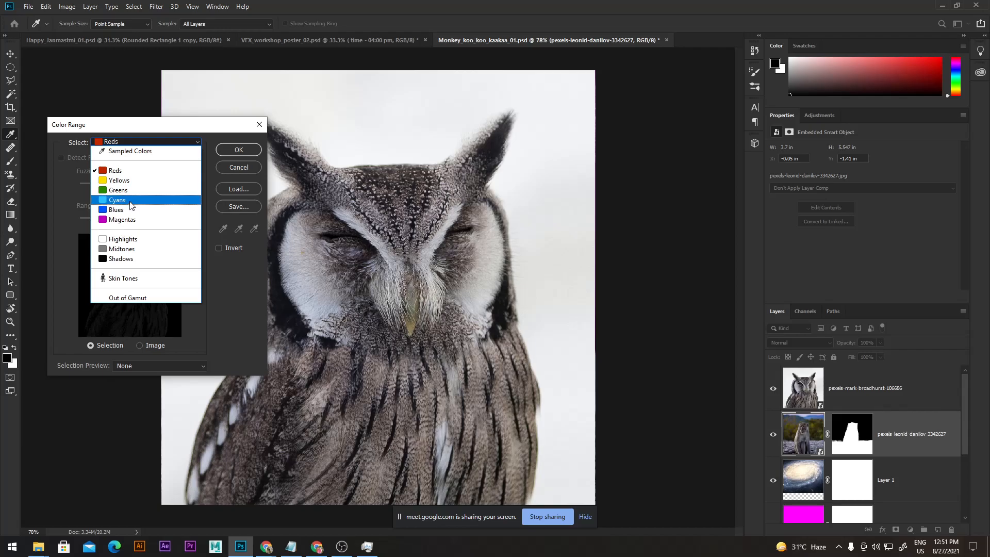
click(128, 209)
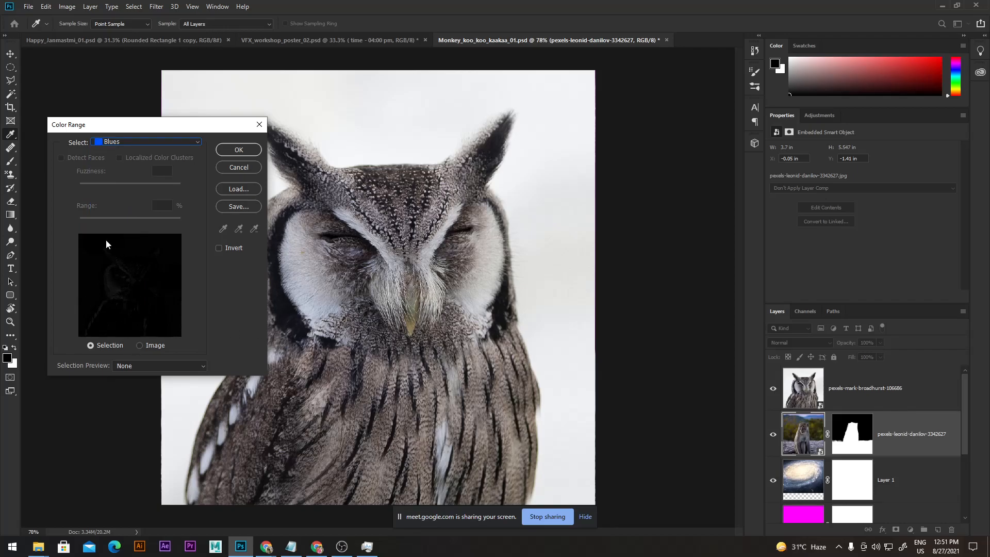
click(139, 143)
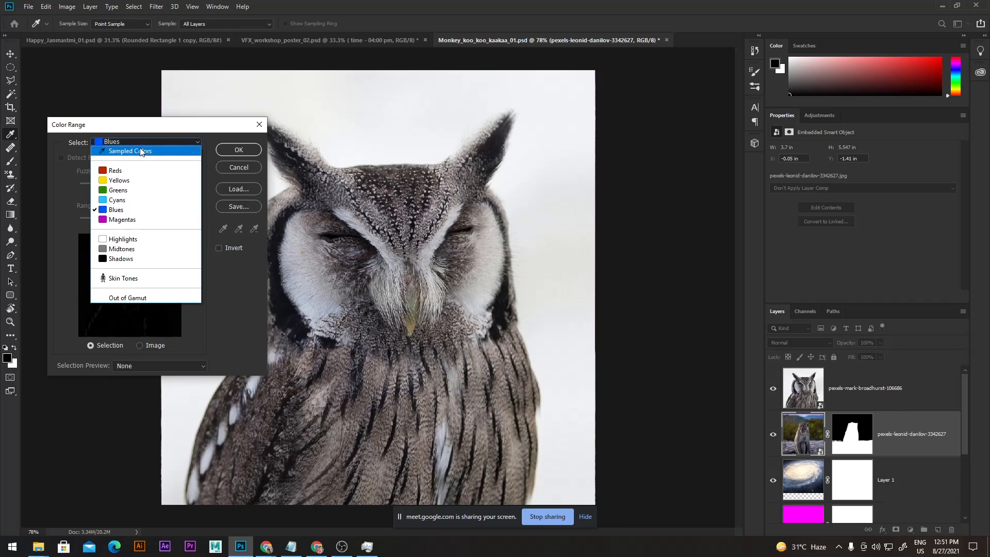
click(116, 221)
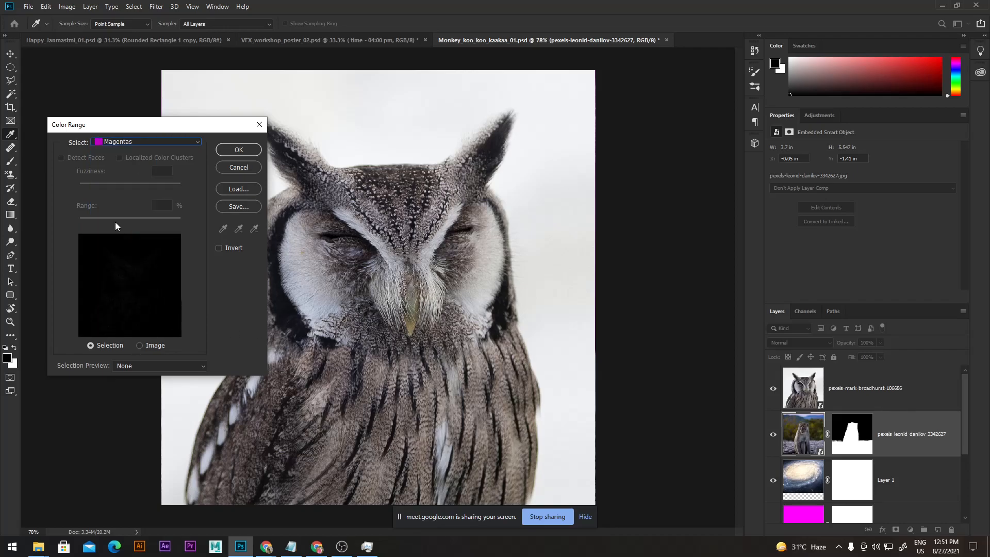
Step: Preview the Highlights, Midtones and Shadows presets of the Color Range selection on the owl image
click(146, 143)
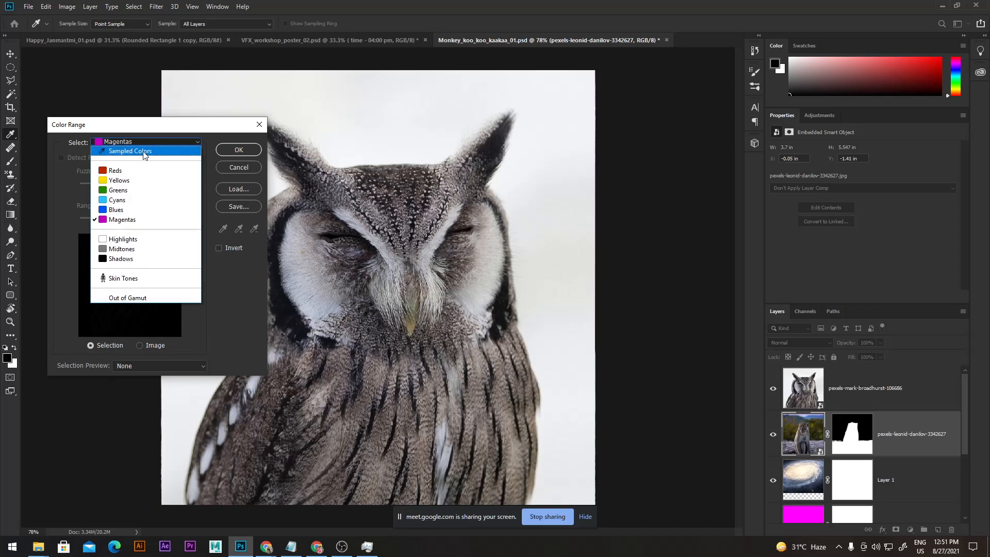
click(119, 240)
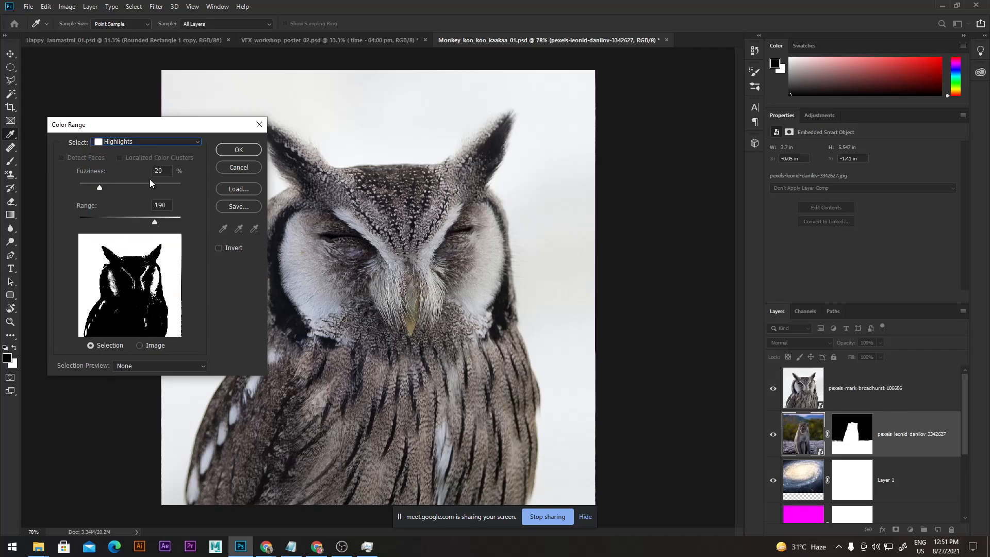
click(146, 142)
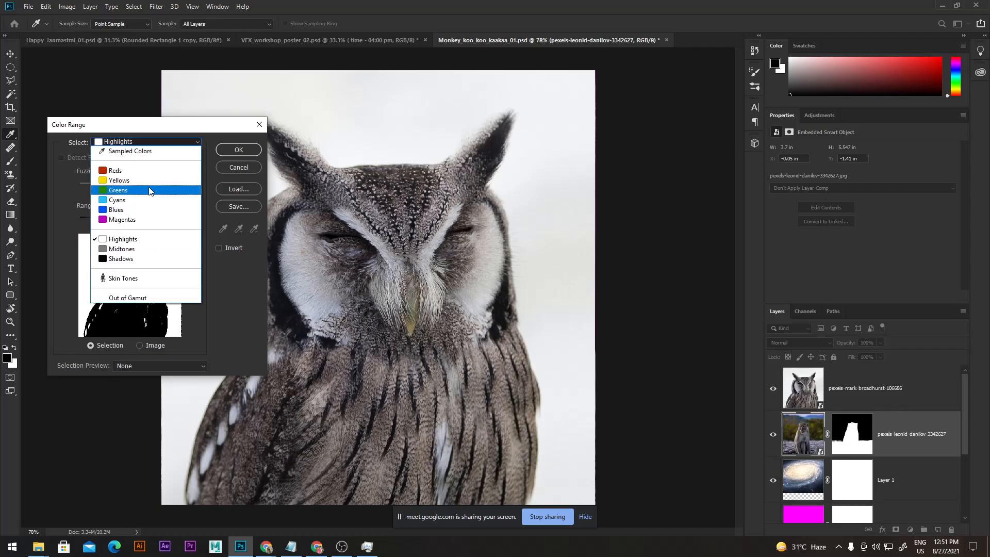
click(134, 249)
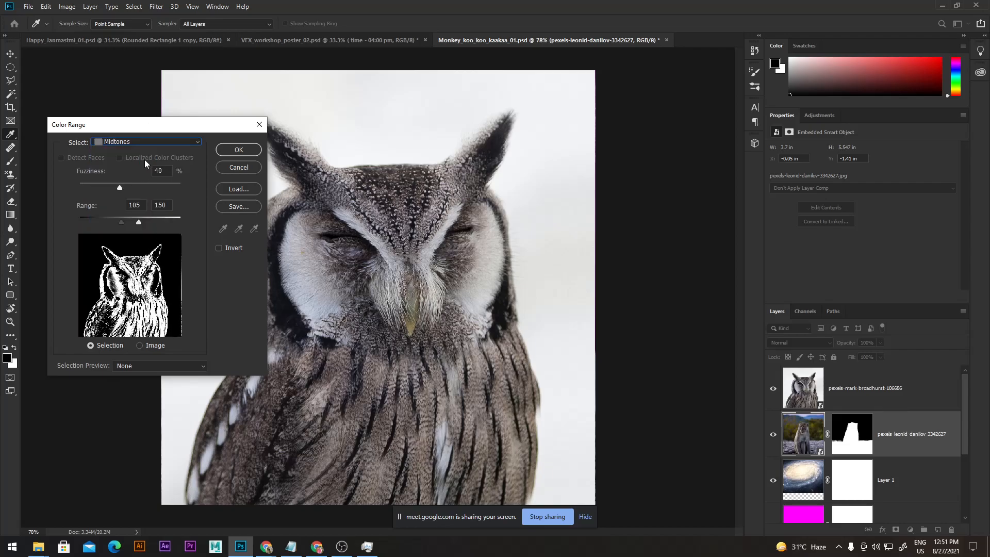
click(154, 143)
click(144, 259)
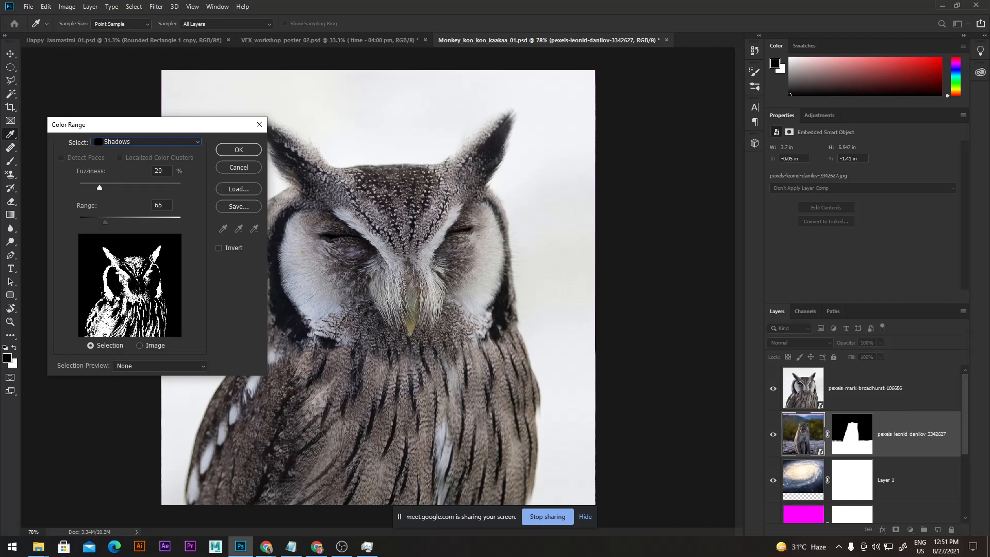
Step: Return the Color Range selection to Sampled Colors and sample the white background above the owl's head
click(144, 140)
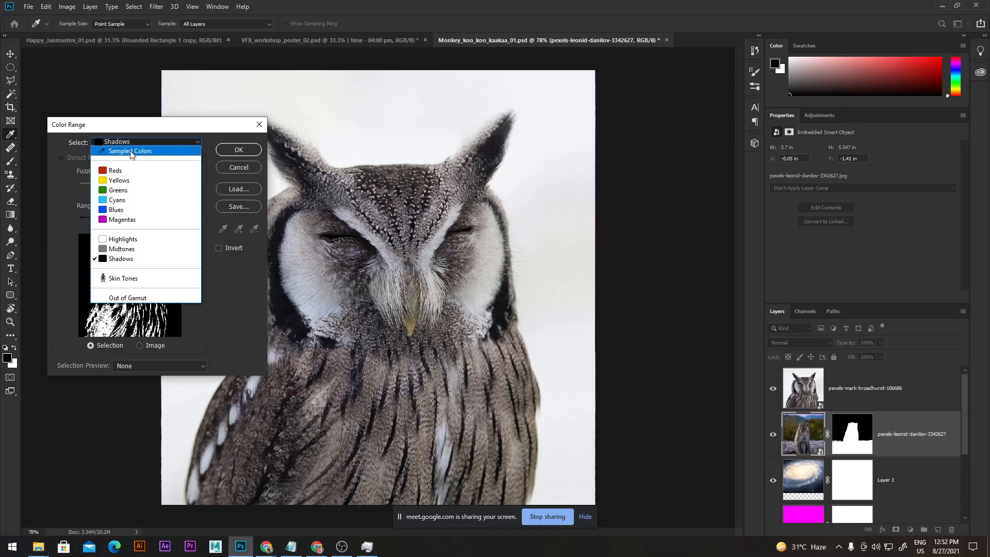
click(152, 151)
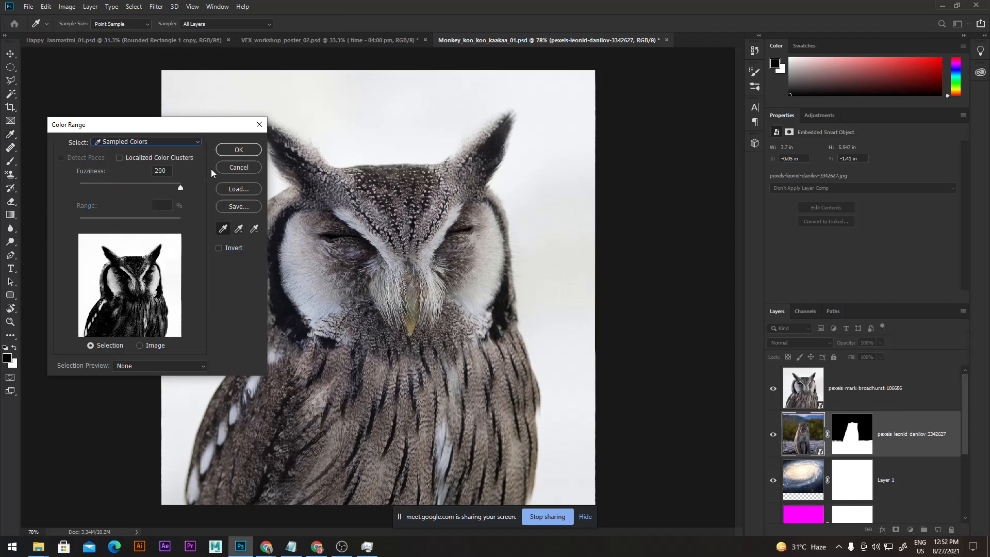
click(428, 97)
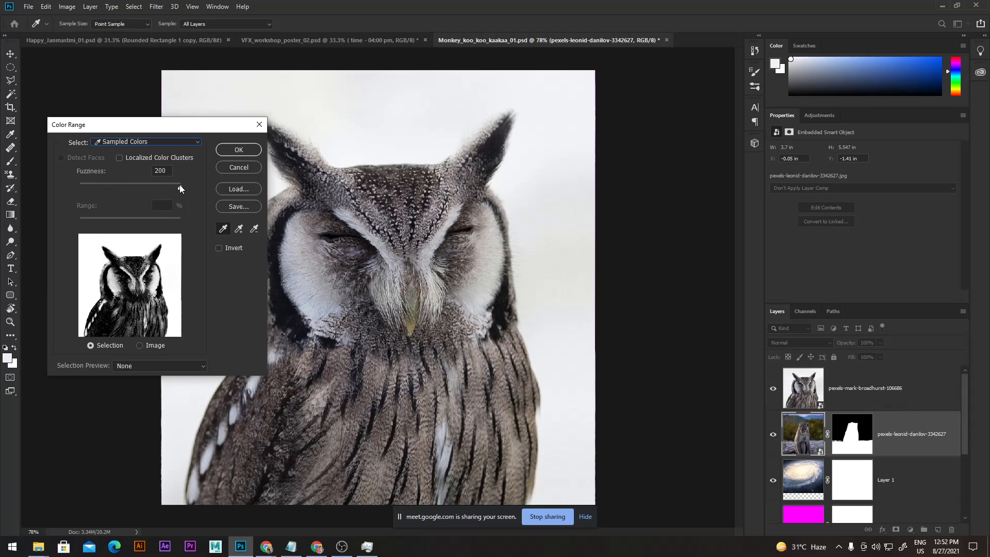
Step: Set the Color Range fuzziness to 45 and apply the selection of the white background around the owl
drag(178, 187, 98, 200)
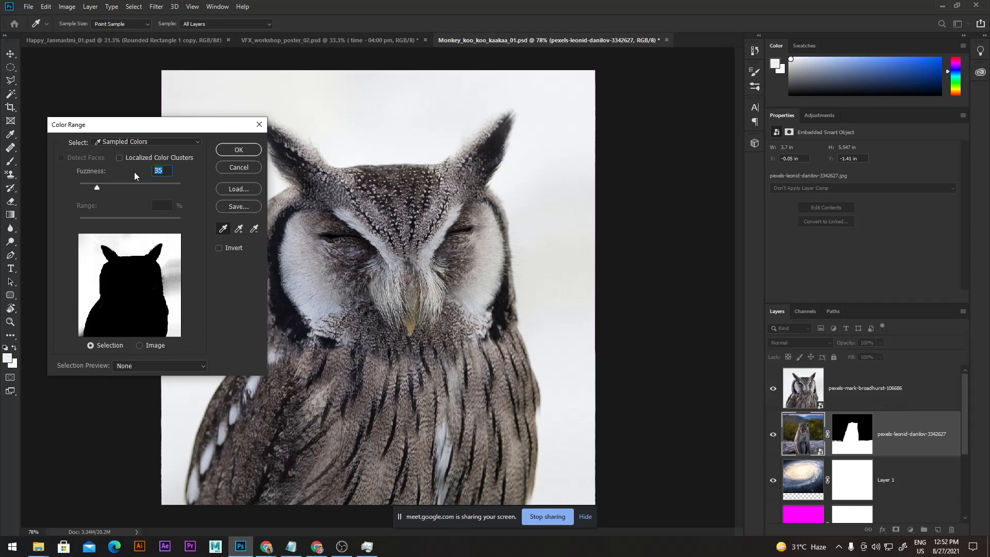
text(30)
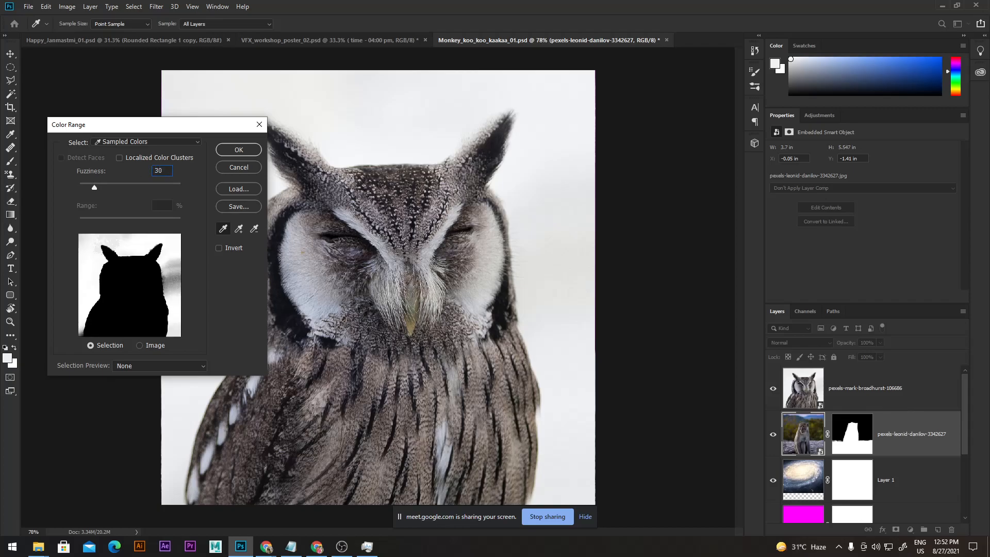
click(93, 190)
drag(97, 185, 101, 189)
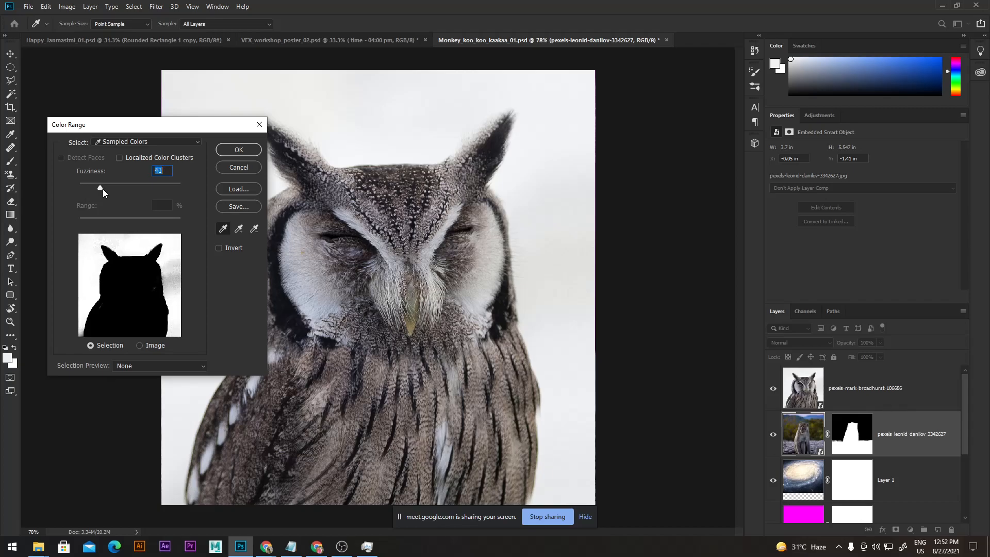
text(45)
click(238, 150)
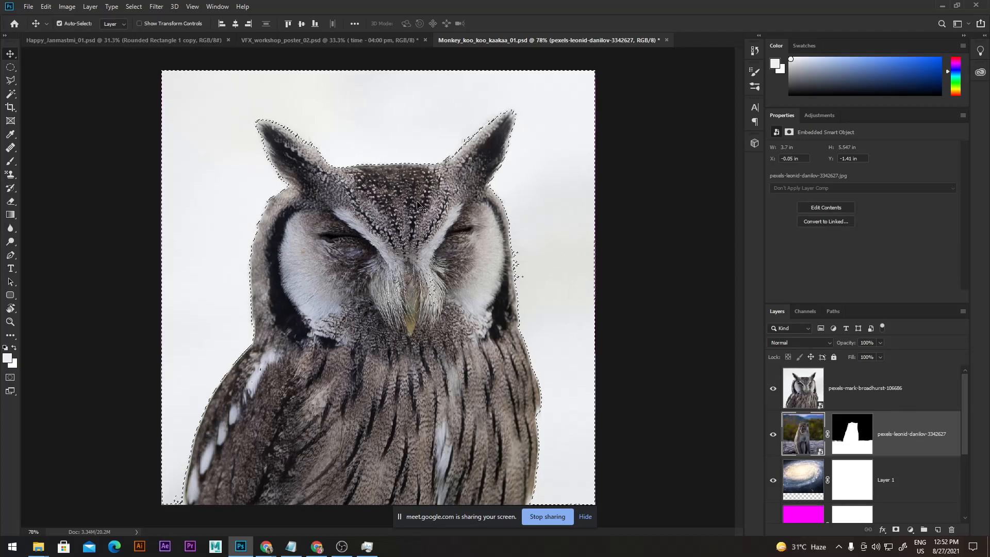
Step: Enter Quick Mask on the owl layer with default colours and brush black over the owl to exclude it from the selection
click(813, 394)
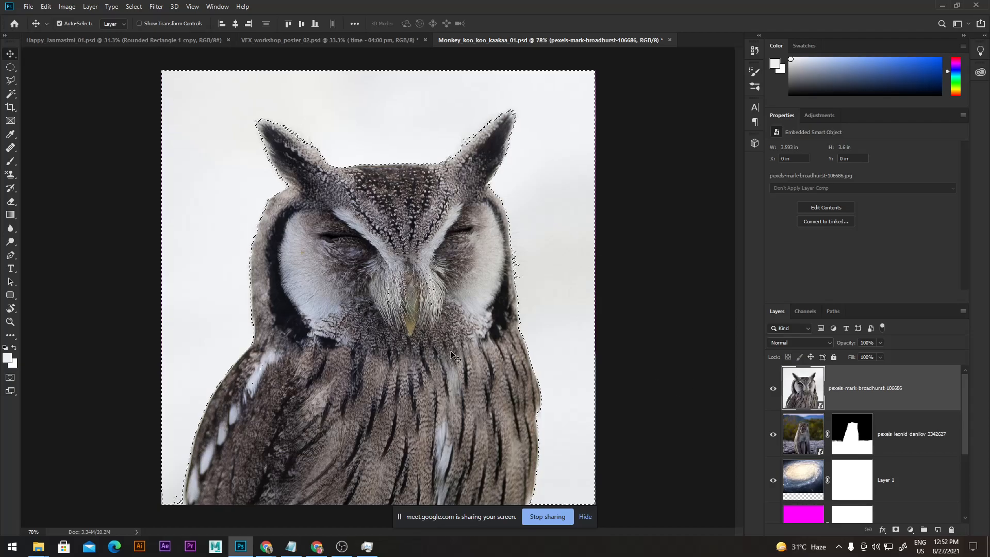
click(5, 348)
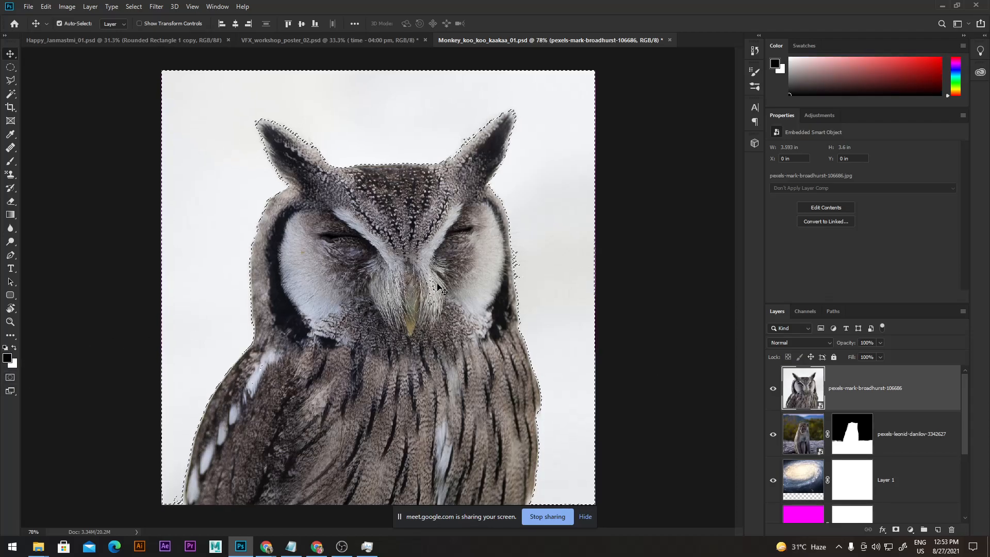
click(10, 378)
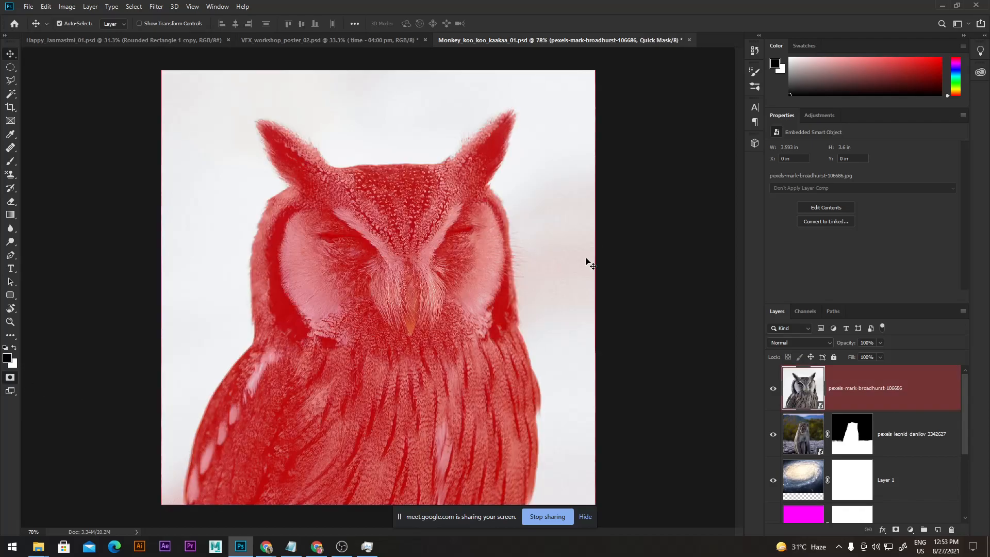
key(b)
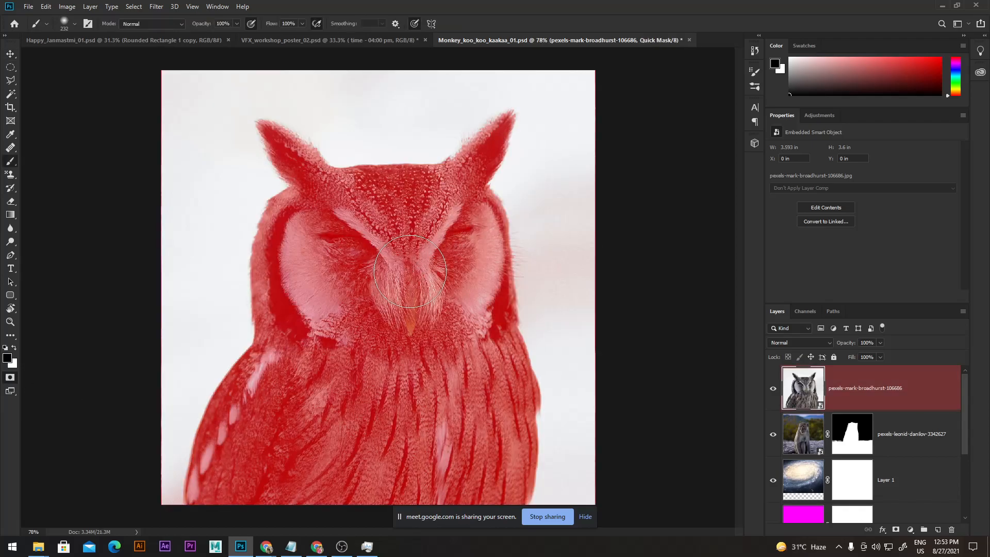
mouse_move(432, 288)
mouse_down()
mouse_move(442, 319)
mouse_move(446, 226)
mouse_up()
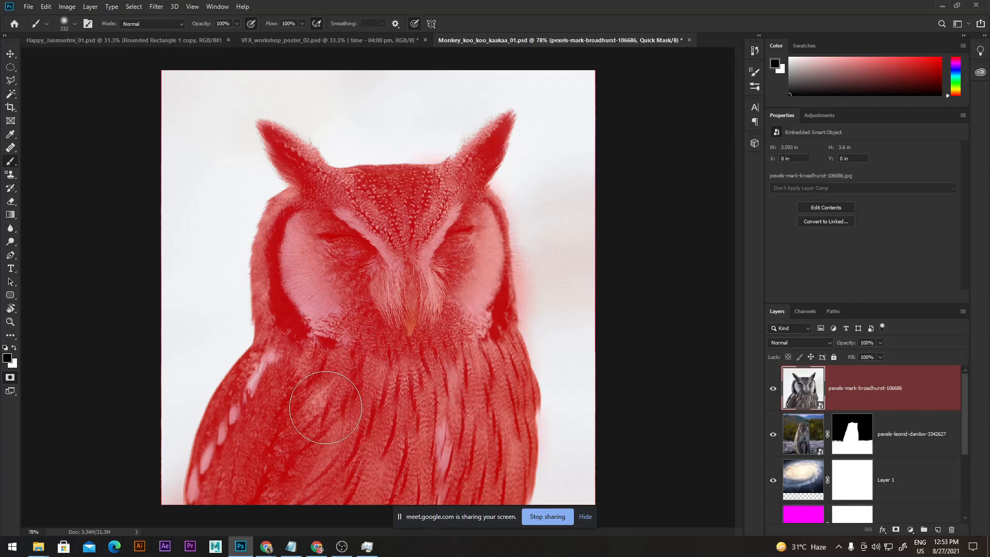
Step: Brush white over the tinted background beside the owl's head, and leave Quick Mask to return to the cleaned selection
key(x)
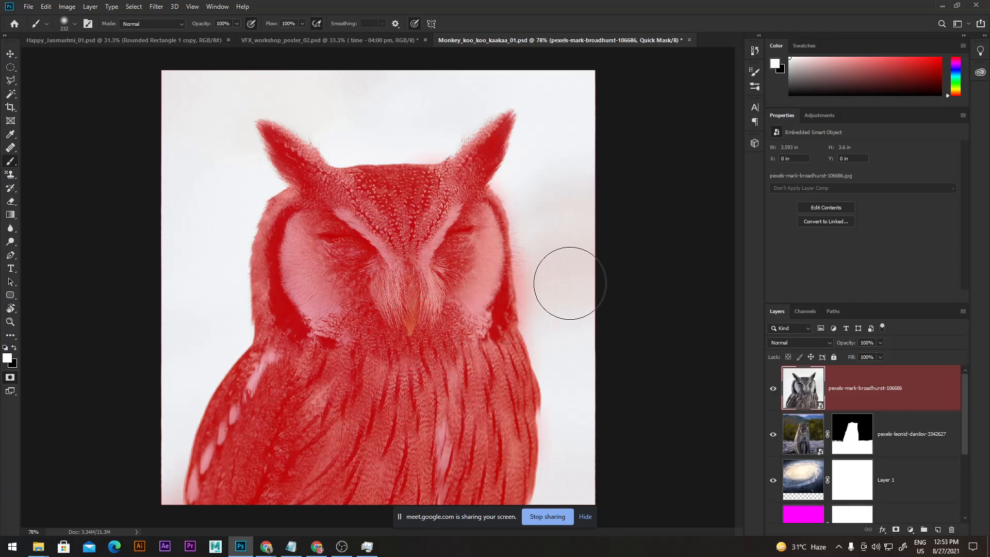
mouse_move(544, 270)
mouse_down()
mouse_move(574, 261)
mouse_move(553, 227)
mouse_move(578, 332)
mouse_move(598, 333)
mouse_up()
key(ctrl+z)
mouse_move(601, 246)
mouse_down()
mouse_move(587, 202)
mouse_move(569, 250)
mouse_move(568, 233)
mouse_move(569, 313)
mouse_move(551, 194)
mouse_move(575, 196)
mouse_up()
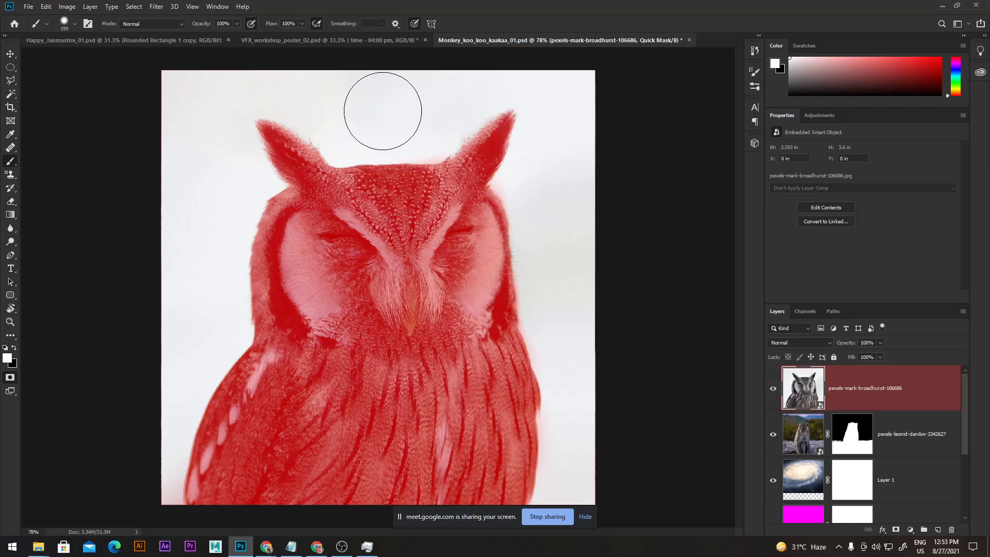
click(10, 381)
key(x)
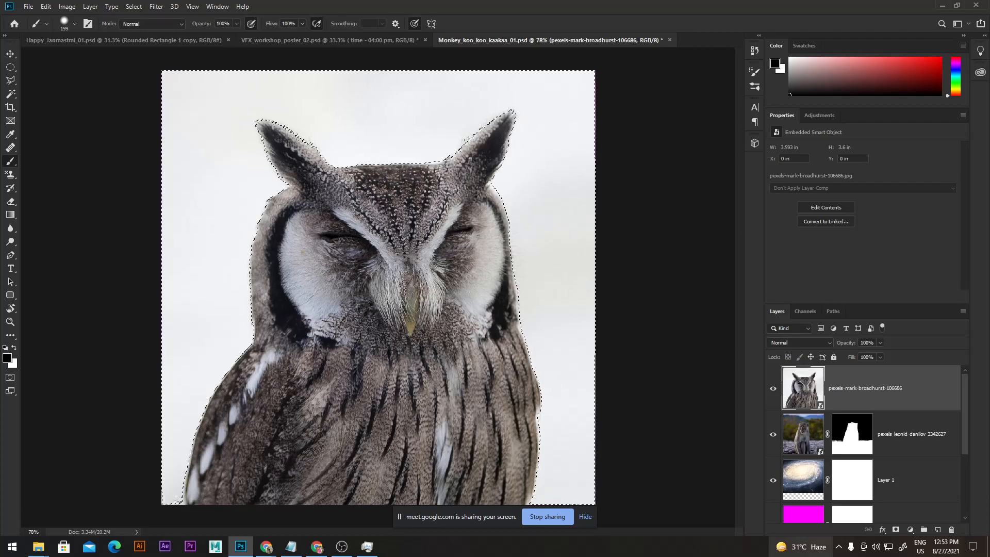
Step: Add a layer mask to the owl layer from the current background selection
click(584, 517)
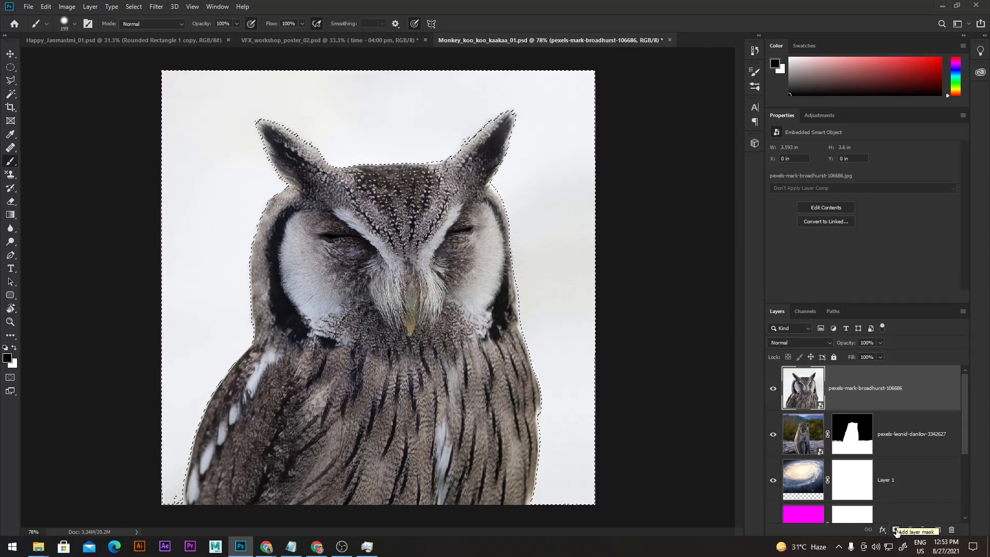
click(88, 7)
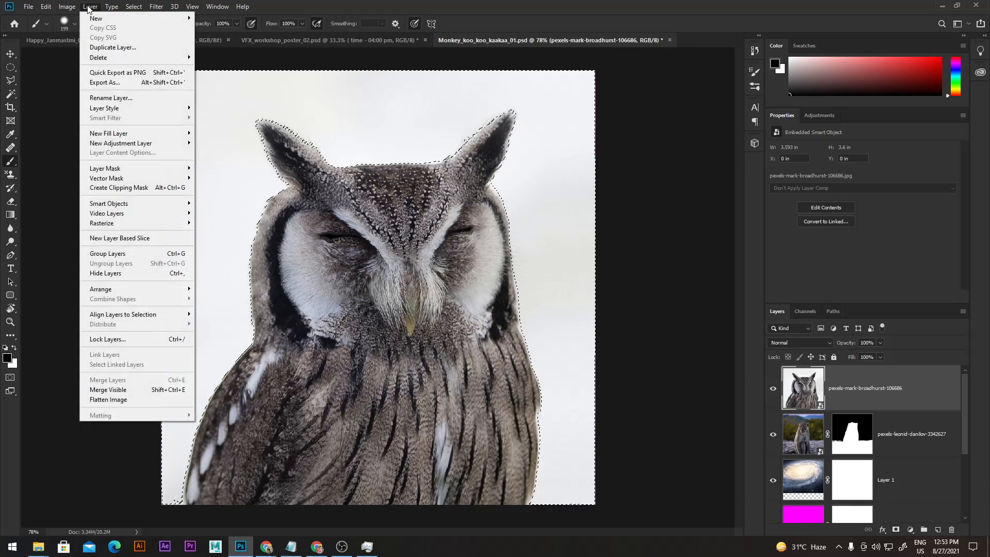
click(88, 7)
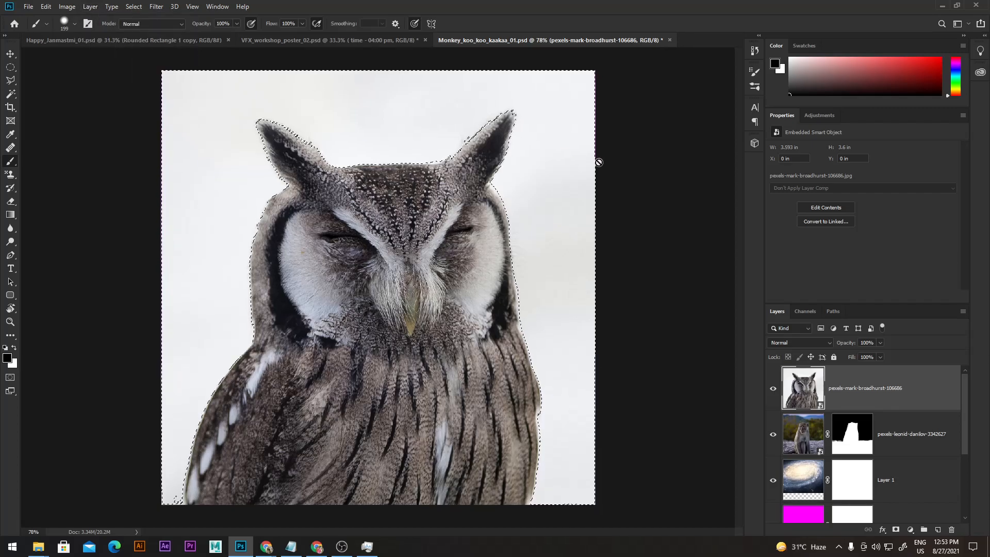
alt+click(896, 530)
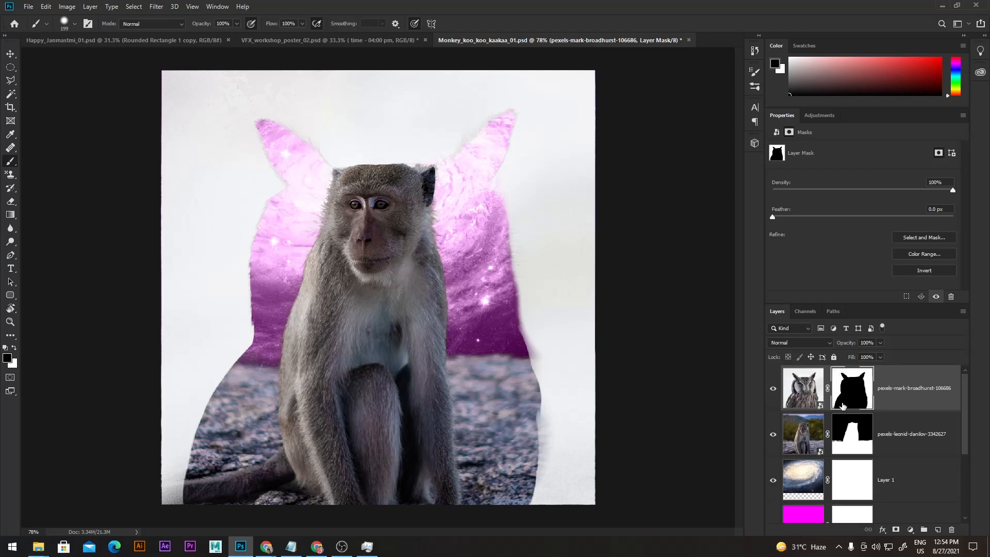
Step: Target the owl layer's mask and invert it to reveal the owl instead of its white background
click(804, 400)
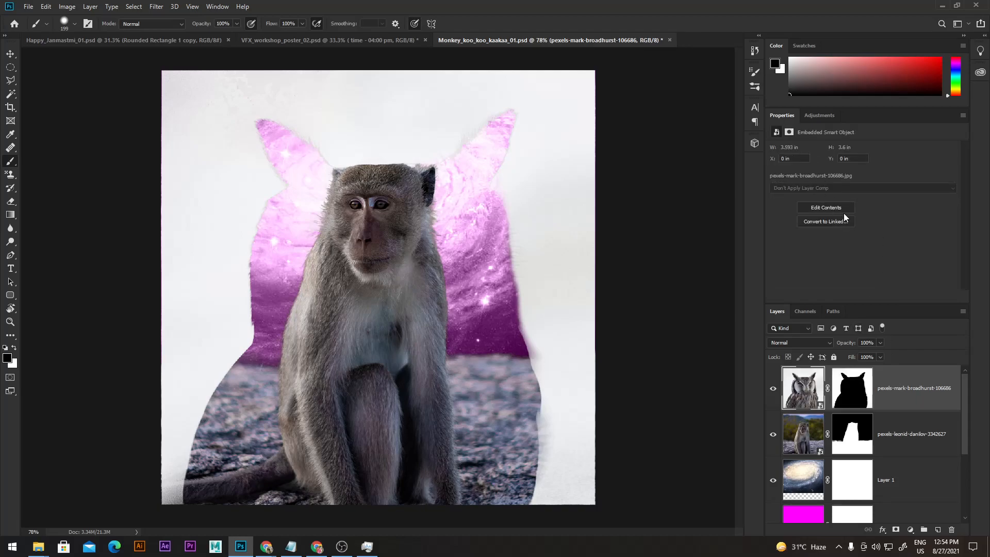
click(851, 396)
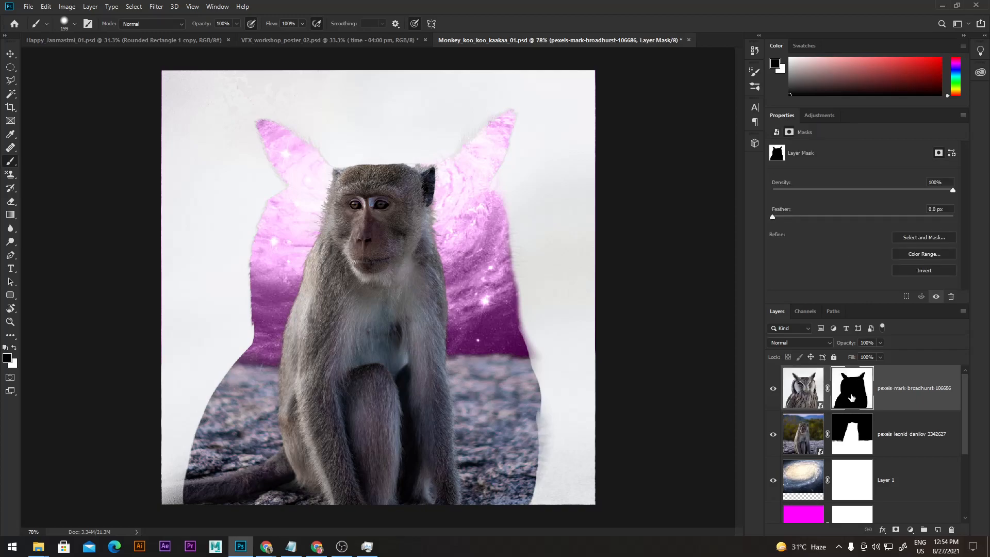
click(923, 270)
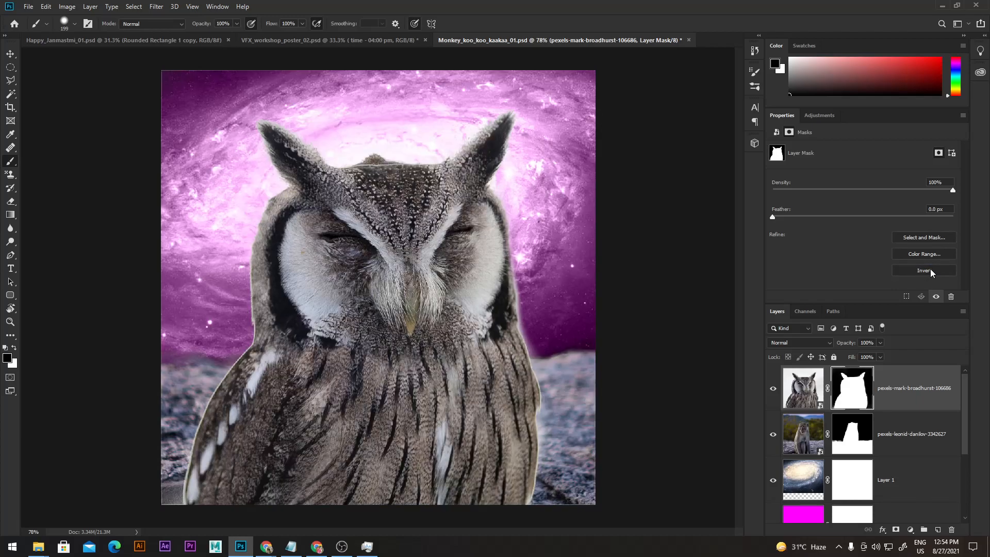
Step: Compare the owl mask with its inverse repeatedly, and look at the mask's Color Range options without applying them
click(930, 273)
click(930, 274)
click(930, 273)
click(931, 274)
click(931, 274)
click(931, 273)
click(931, 274)
click(931, 274)
click(931, 273)
click(931, 273)
click(931, 273)
click(931, 273)
click(925, 253)
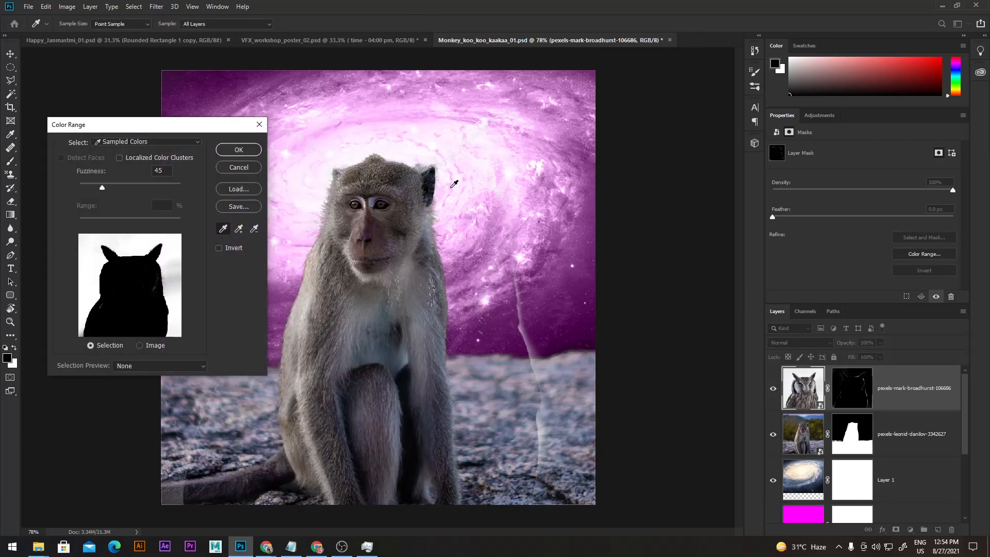
click(238, 167)
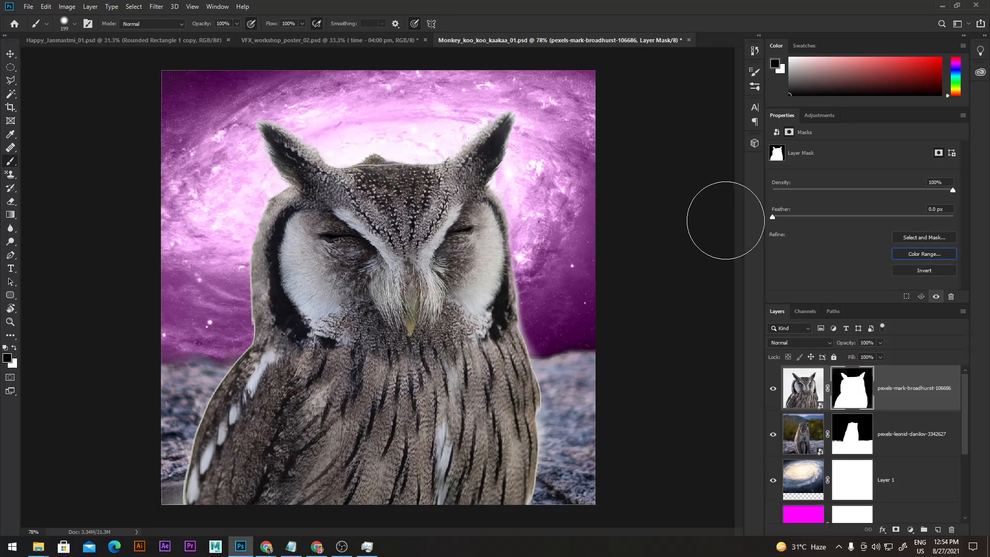
Step: Open the owl mask in Select and Mask, clear the residue from the background, and restore the edge of the left ear
click(927, 236)
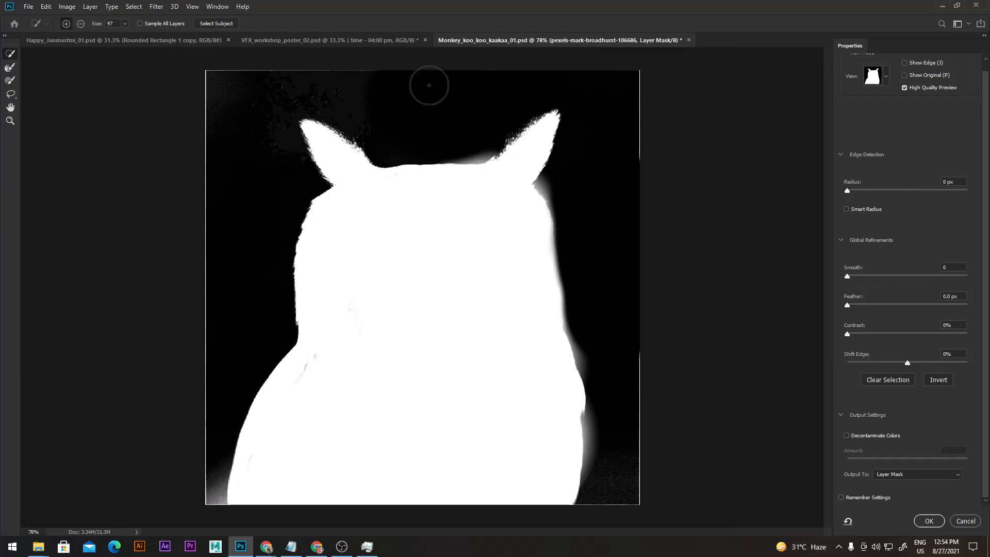
click(470, 138)
drag(343, 91, 327, 87)
mouse_move(408, 93)
mouse_down()
mouse_move(328, 68)
mouse_move(248, 69)
mouse_move(230, 84)
mouse_up()
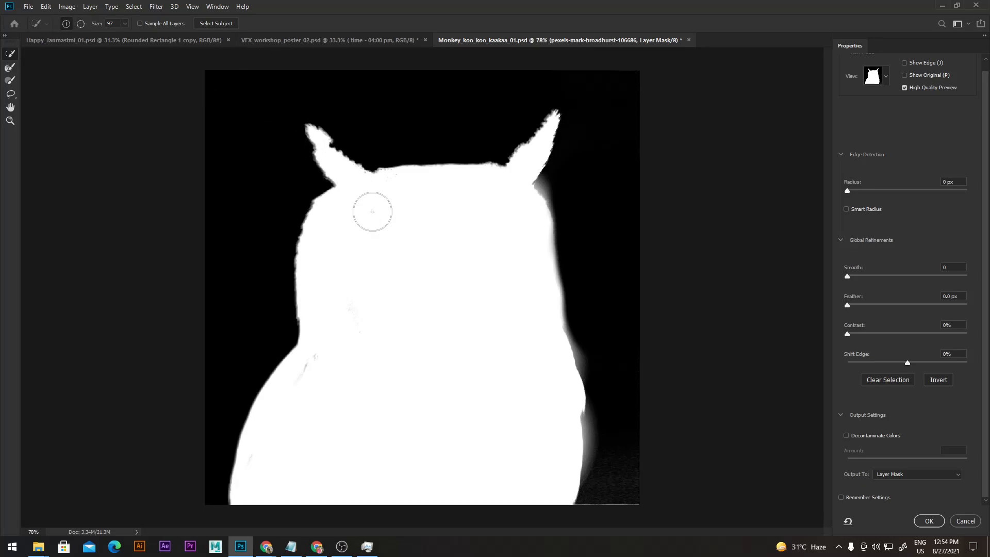
mouse_move(358, 186)
mouse_down()
mouse_move(343, 178)
mouse_move(335, 151)
mouse_move(366, 171)
mouse_up()
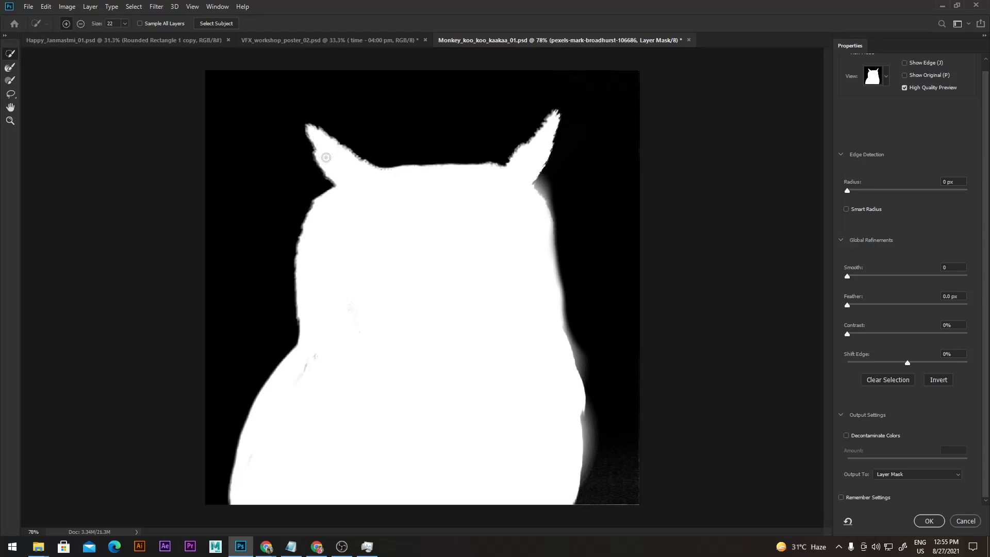
Step: Subtract the soft fringe along the owl's right side with the size 22 Quick Selection brush
drag(534, 195, 555, 187)
key(ctrl+z)
alt+click(550, 189)
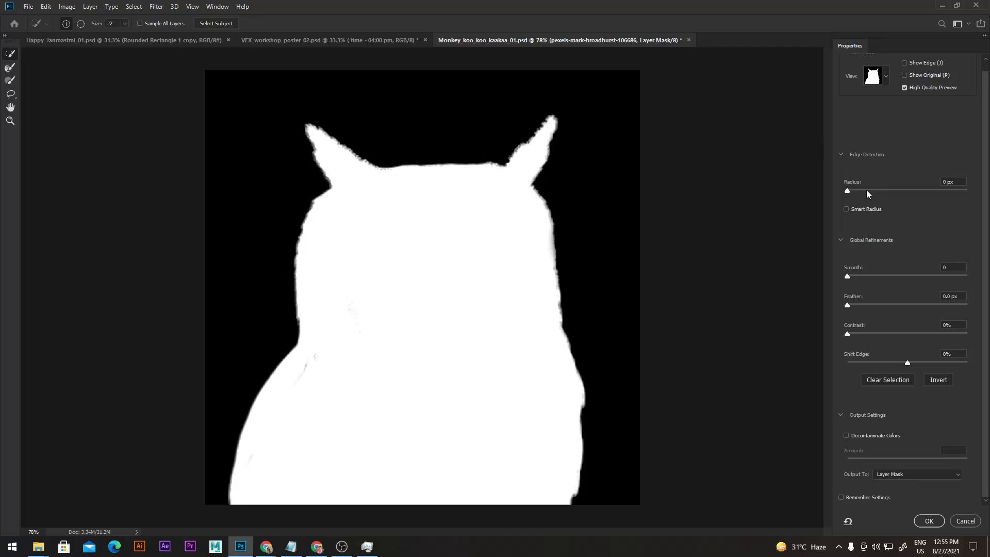
Step: Enable Smart Radius and try edge detection radii of 35 and 25 px before settling on 20 px
click(851, 210)
drag(958, 181, 901, 187)
text(35)
key(Return)
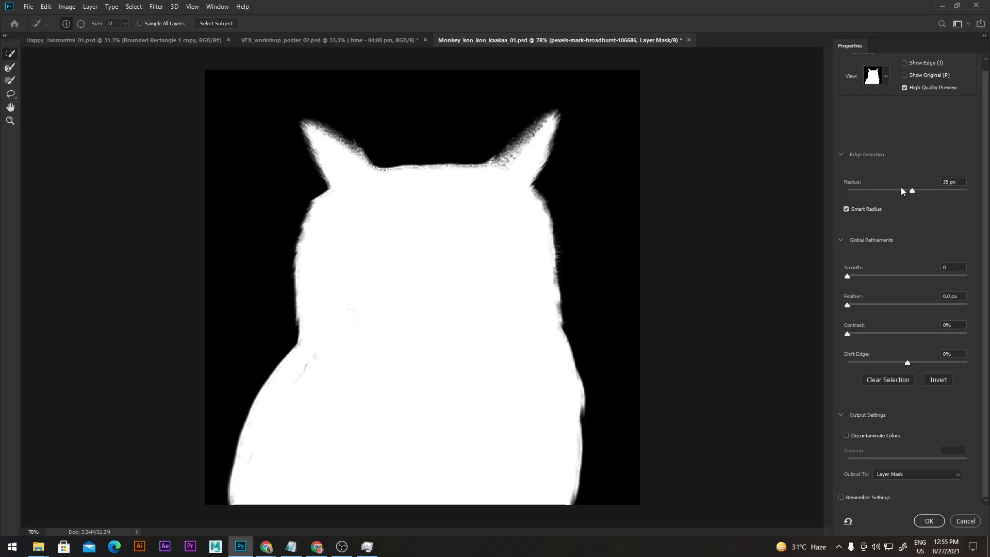
drag(962, 181, 916, 182)
text(25)
key(Return)
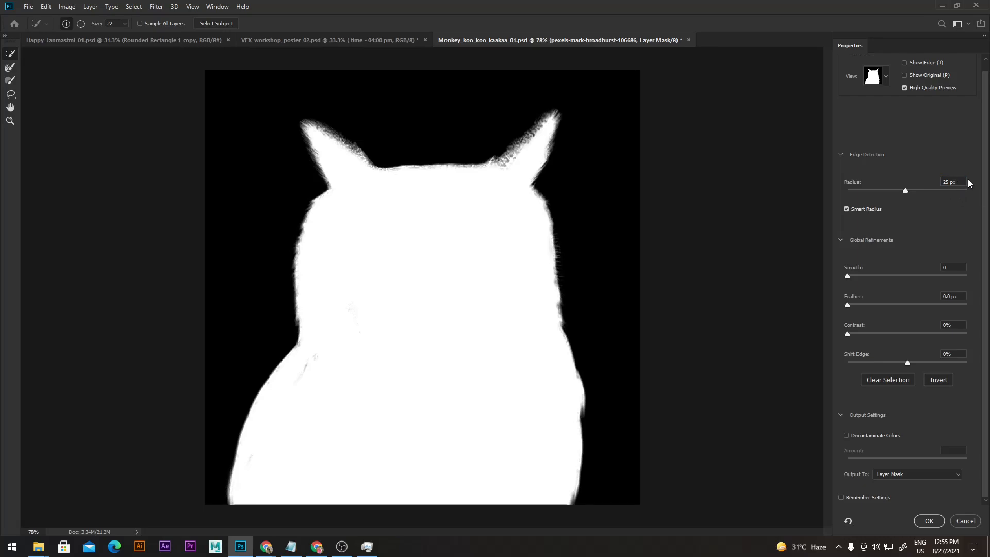
drag(959, 181, 917, 185)
text(20)
key(Return)
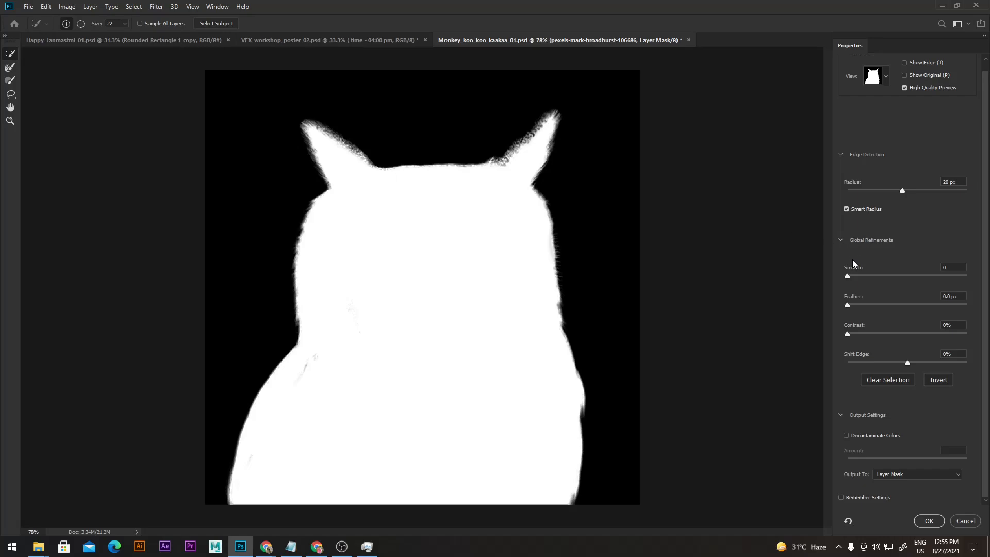
Step: Set the mask's global refinements to Smooth 1, Feather 0.2 px and Contrast 10%
click(958, 265)
text(5)
key(Return)
text(1)
click(962, 296)
text(0.2)
click(963, 323)
text(10)
key(Return)
Step: Set Shift Edge to +10% and output the refined result to the Layer Mask
drag(908, 363, 901, 363)
drag(895, 362, 918, 365)
text(10)
key(Return)
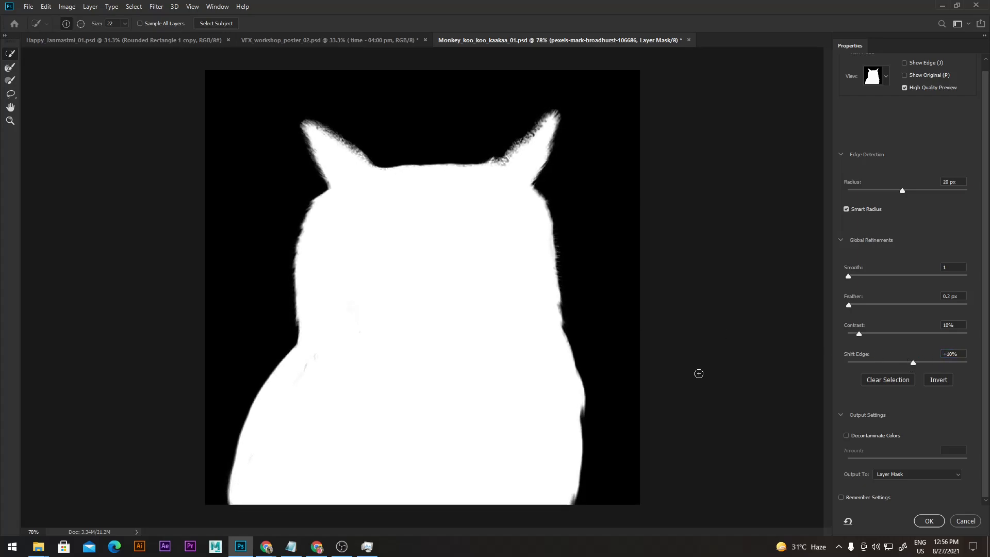
click(903, 474)
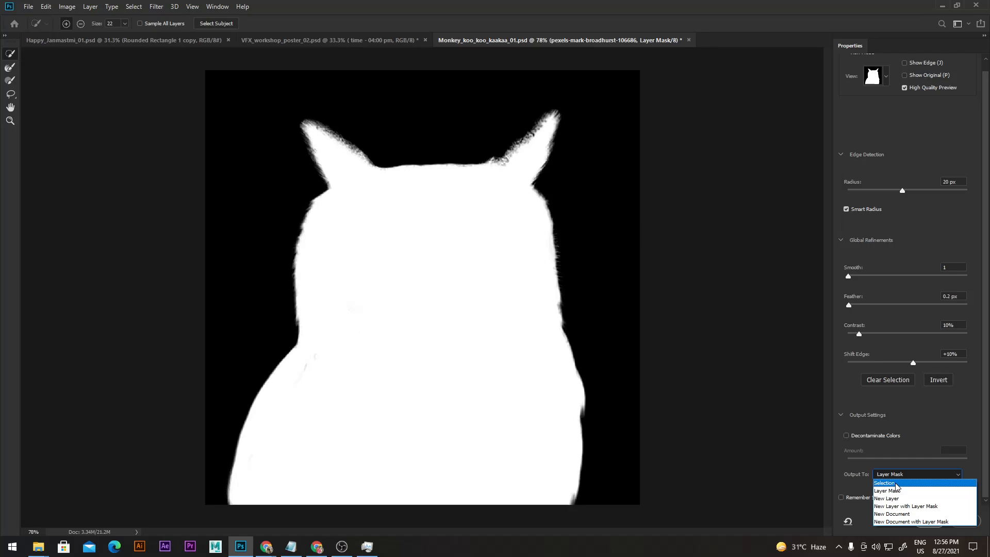
click(898, 492)
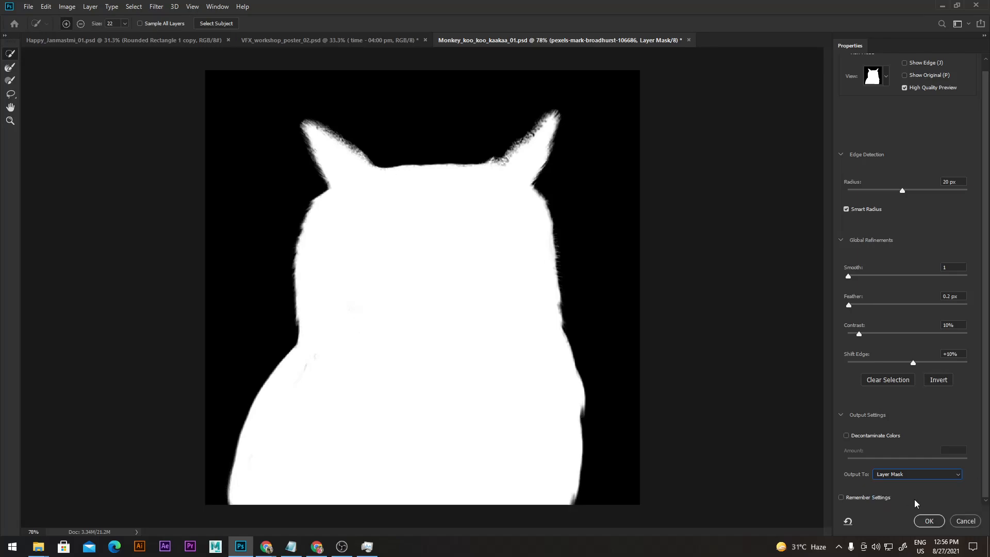
click(935, 524)
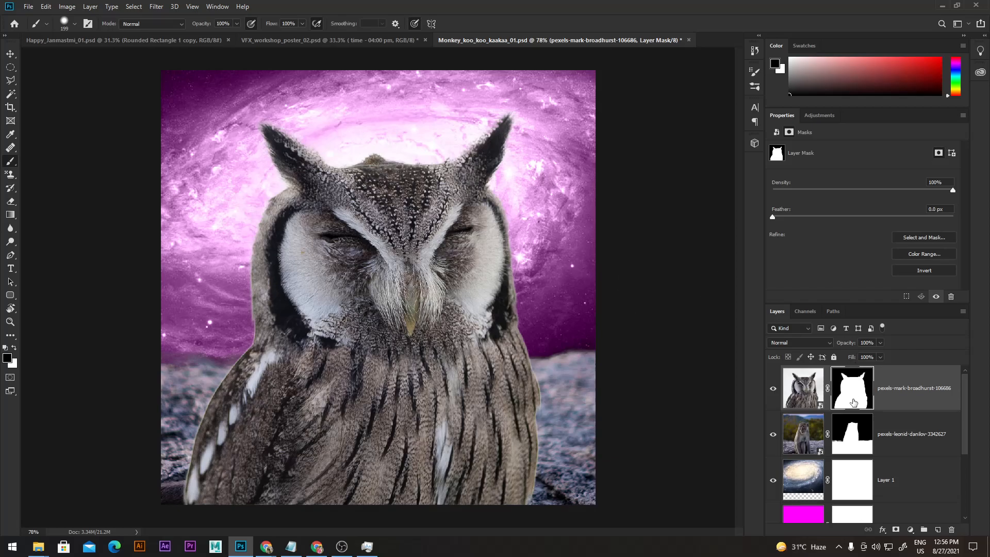
Step: Isolate the owl layer, inspect its cut-out edges around the head and ears up close, and show all layers again
click(768, 390)
click(773, 389)
alt+click(774, 390)
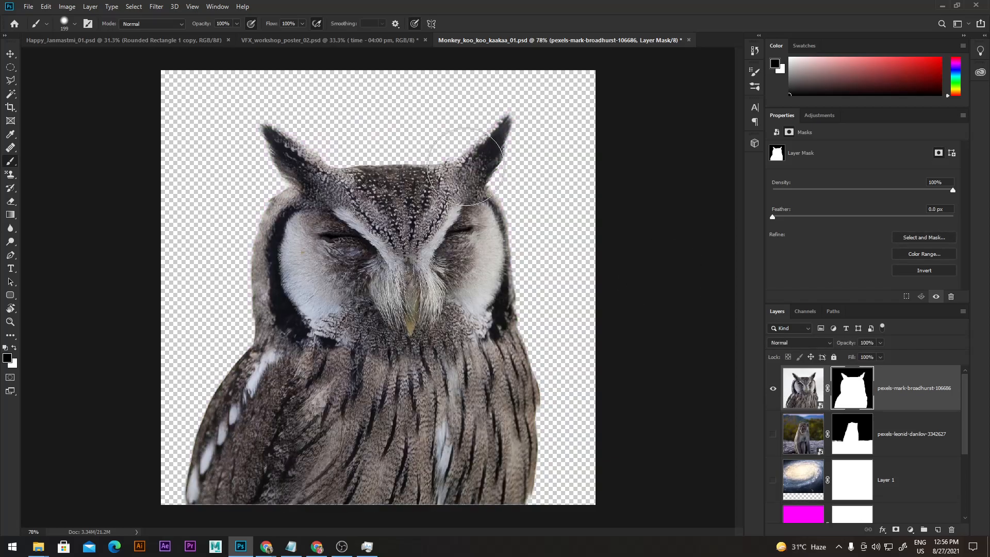
scroll(371, 136, up, 3)
scroll(373, 143, up, 3)
scroll(366, 150, down, 5)
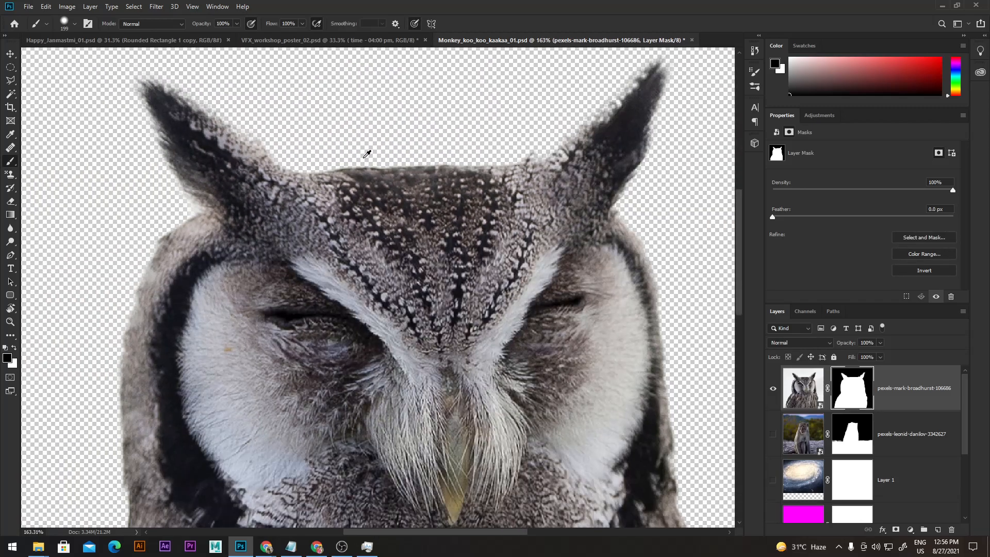
scroll(367, 154, down, 2)
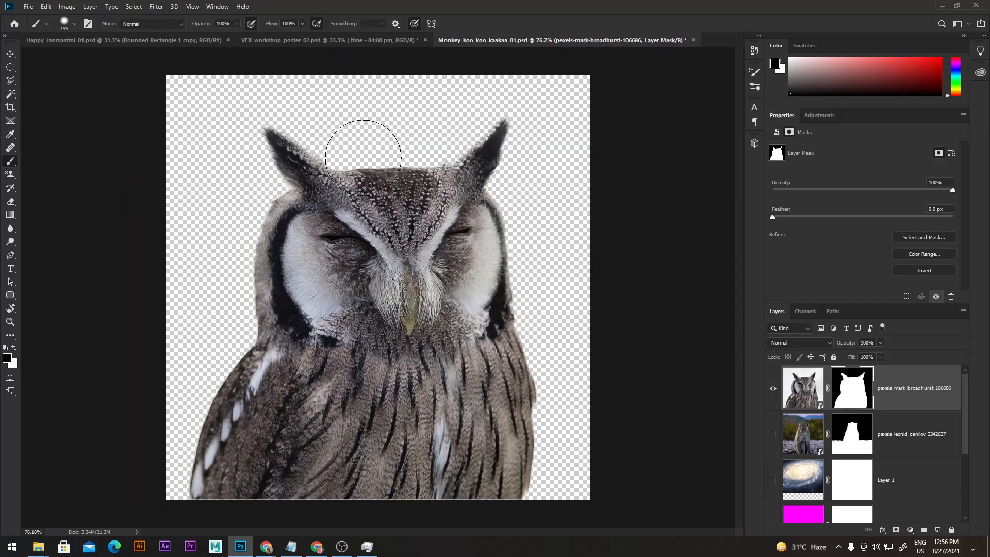
alt+click(773, 389)
Step: Reorder the owl layer to sit behind the monkey layer and directly above the galaxy on Layer 1
key(v)
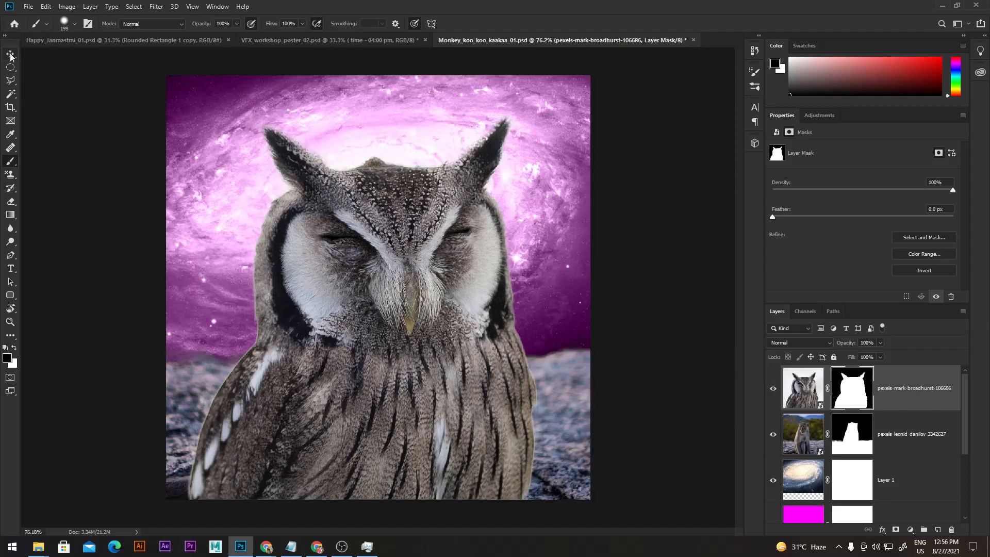
drag(802, 388, 809, 433)
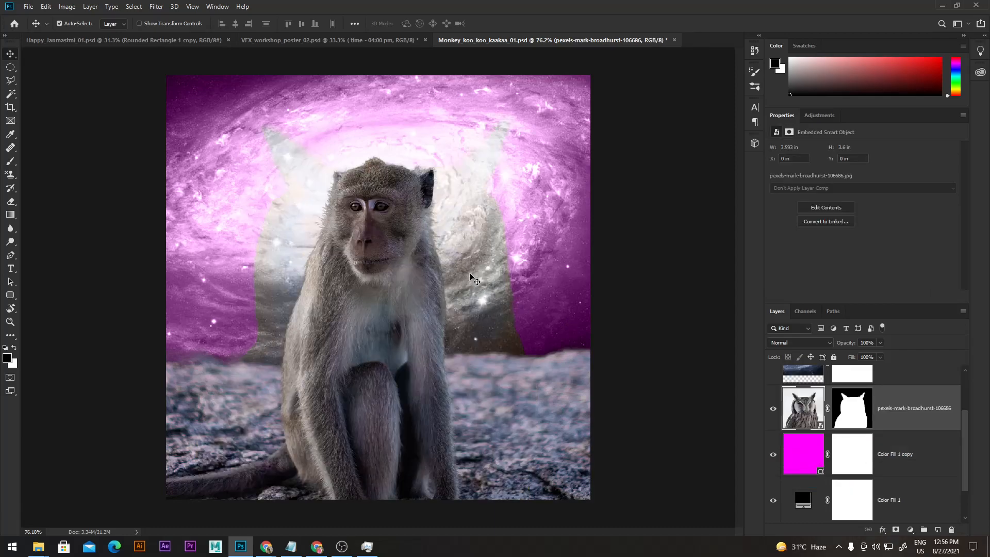
drag(452, 279, 450, 248)
key(ctrl+z)
click(801, 434)
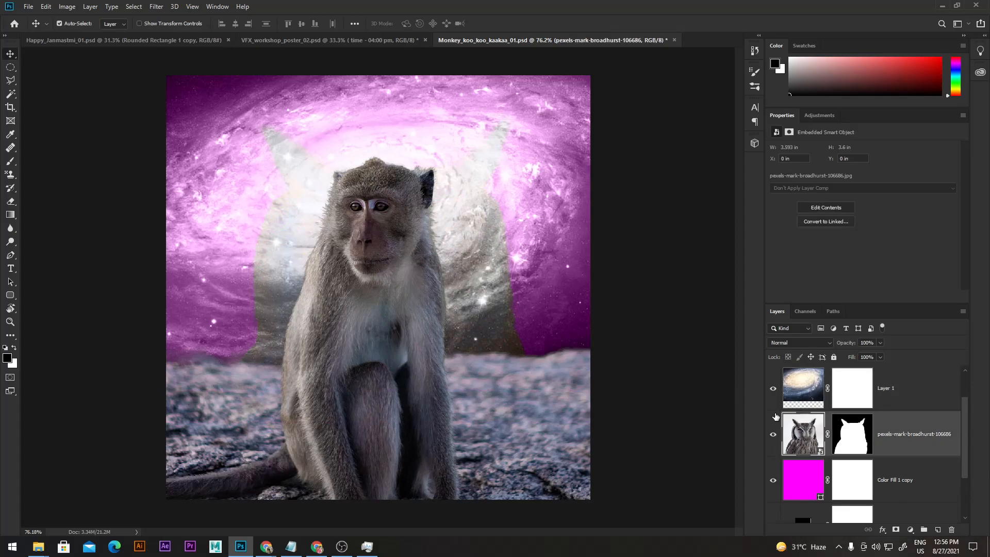
drag(796, 431, 795, 375)
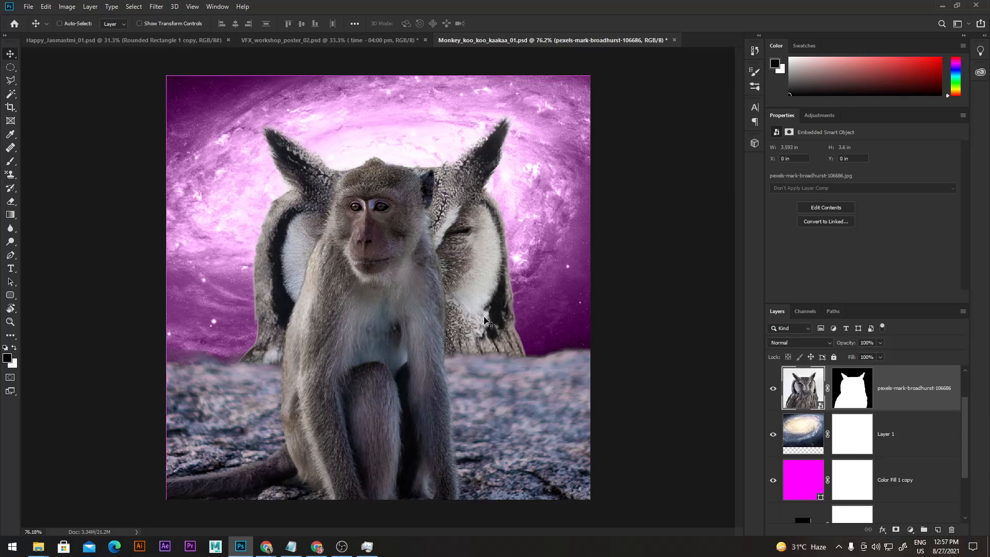
Step: Scale the owl layer down to about 71% and place it behind the monkey's shoulder on the left side of the image
key(ctrl+t)
drag(466, 275, 463, 197)
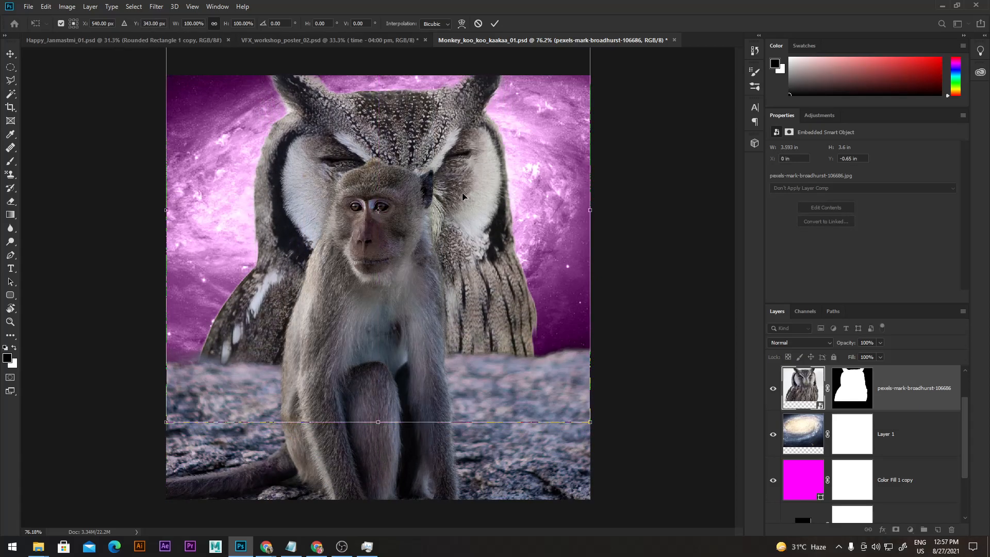
alt+scroll(464, 198, down, 3)
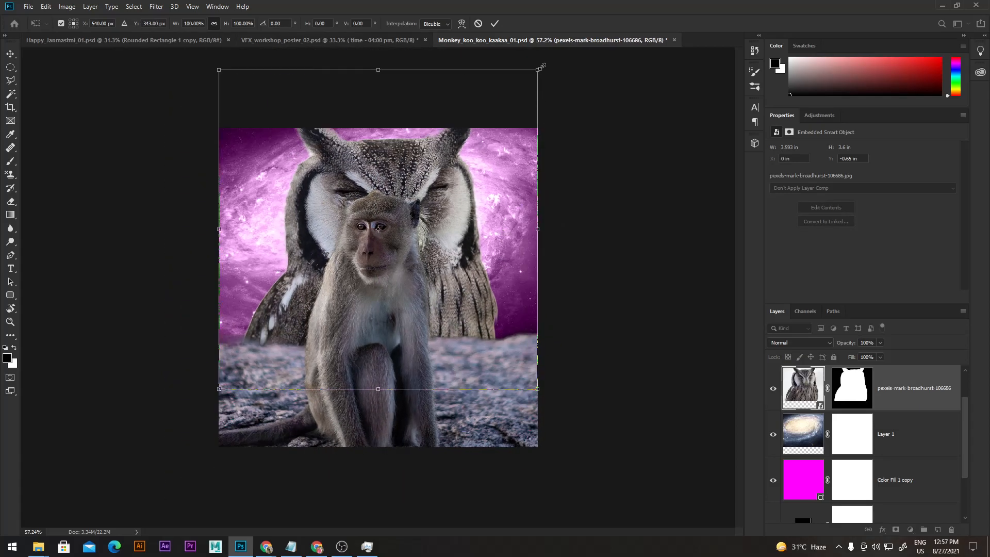
drag(537, 70, 510, 135)
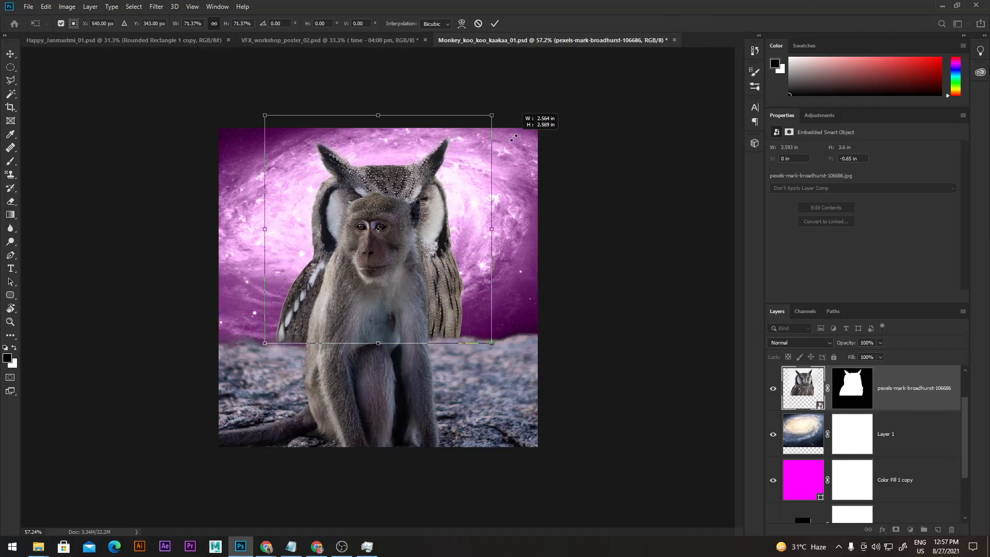
drag(444, 241, 379, 242)
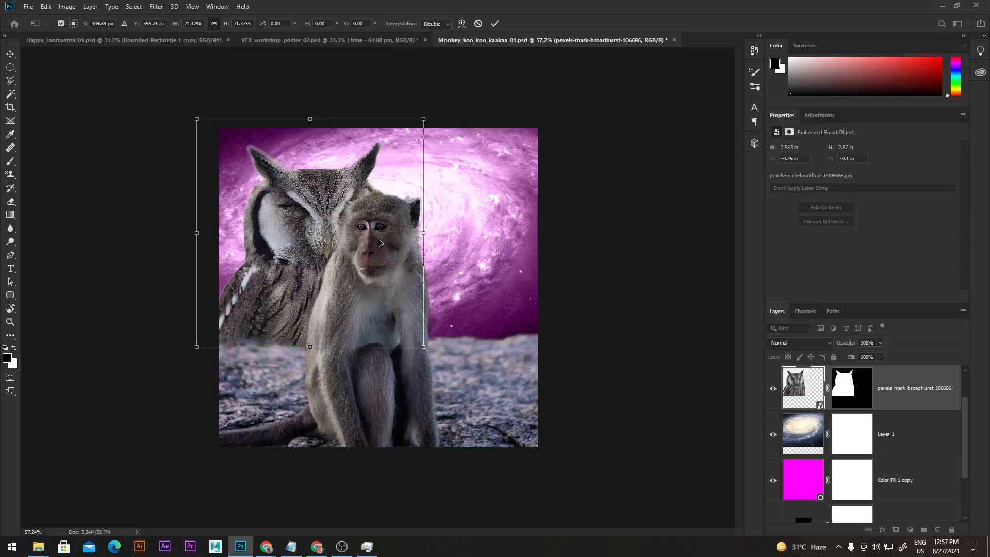
key(Return)
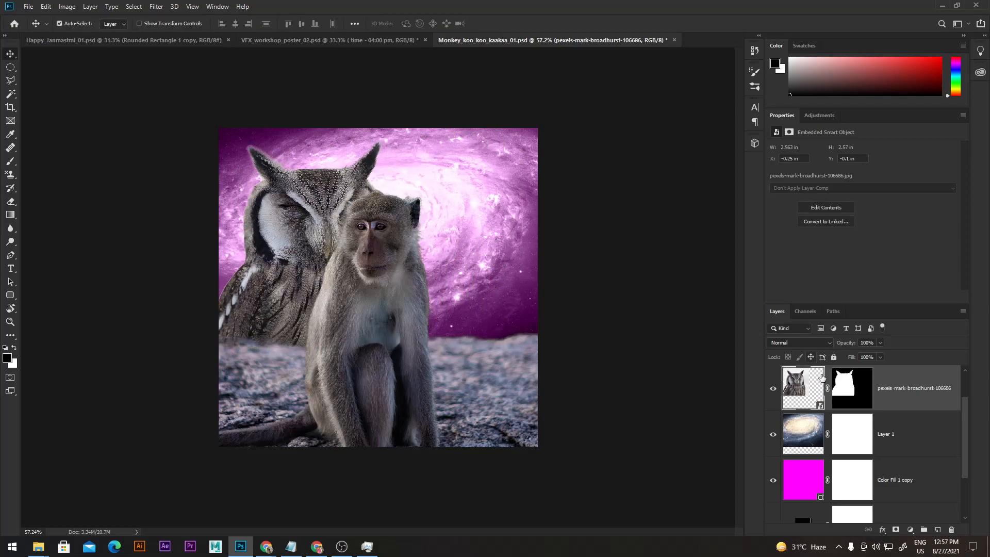
Step: Set the owl layer's opacity to 100% and its blend mode to Hard Light
drag(845, 343, 820, 344)
text(100)
key(Return)
click(807, 344)
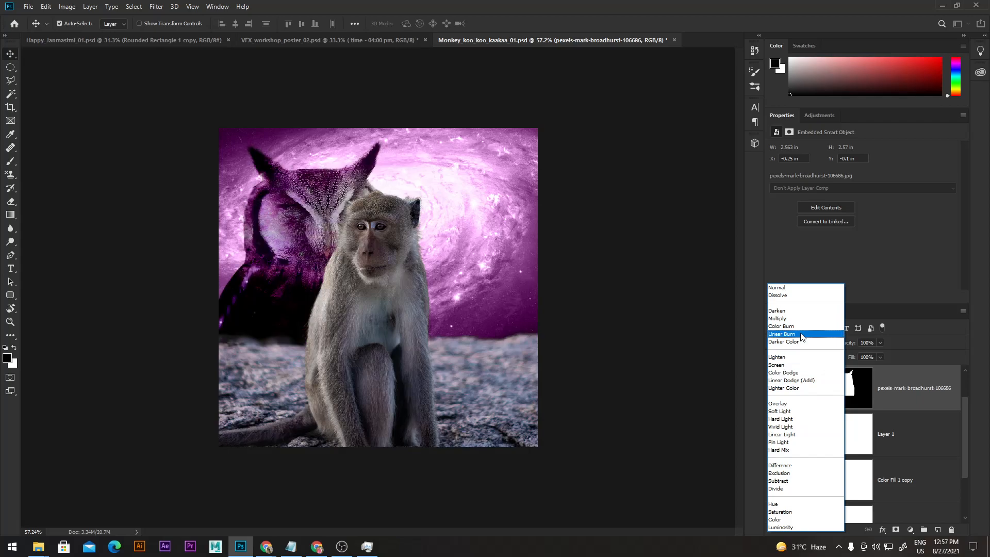
click(798, 419)
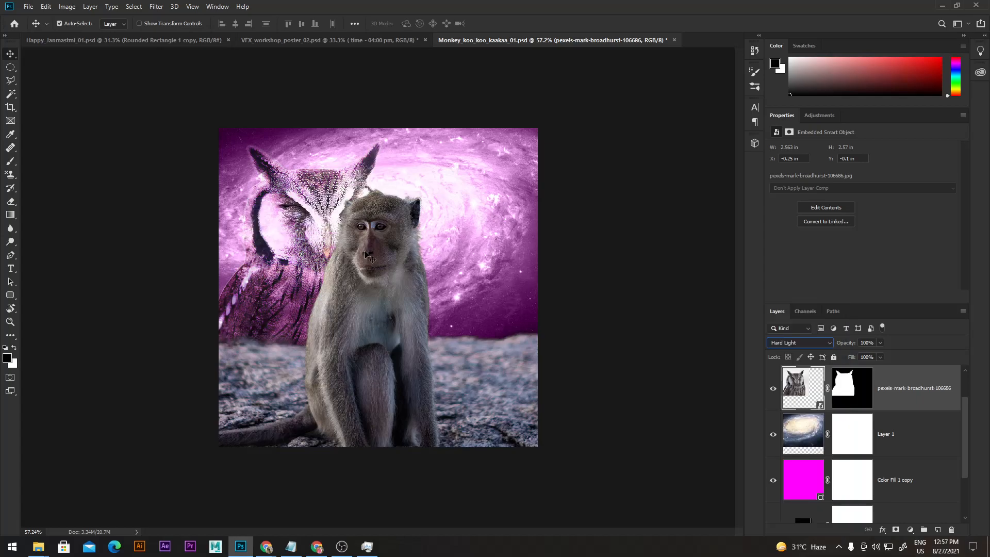
Step: Reposition and enlarge the owl to about 3.48 × 3.49 in, centred behind the monkey with both ears inside the canvas
drag(354, 246, 360, 247)
drag(331, 202, 471, 201)
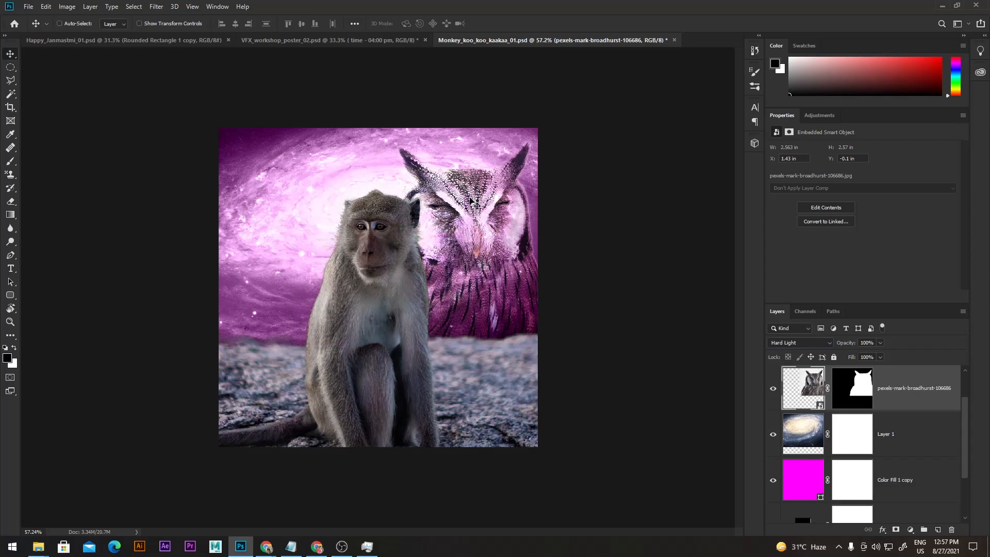
key(ctrl+t)
drag(573, 347, 647, 419)
drag(555, 246, 469, 250)
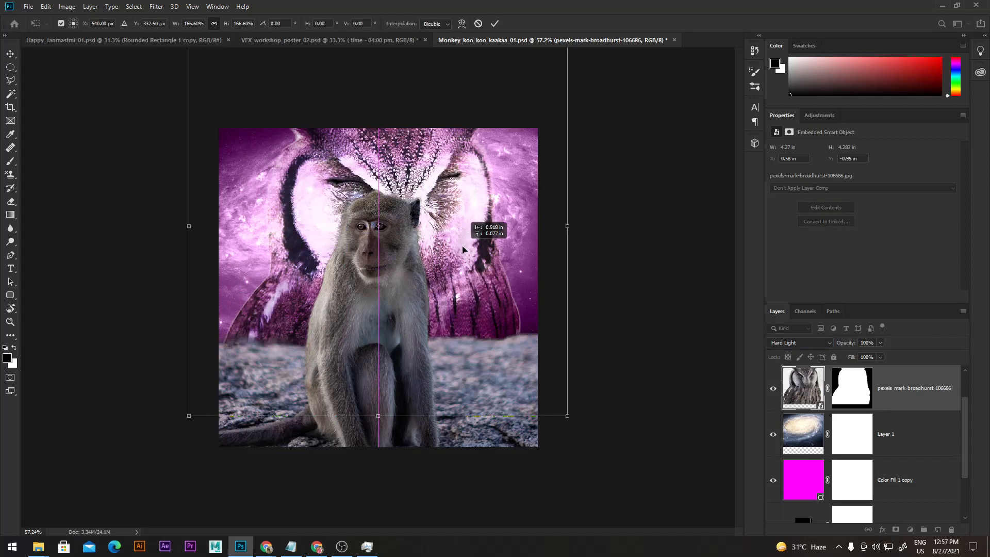
drag(566, 419, 543, 354)
drag(488, 268, 488, 289)
mouse_move(522, 101)
mouse_down()
mouse_move(563, 88)
mouse_move(531, 89)
mouse_up()
key(Return)
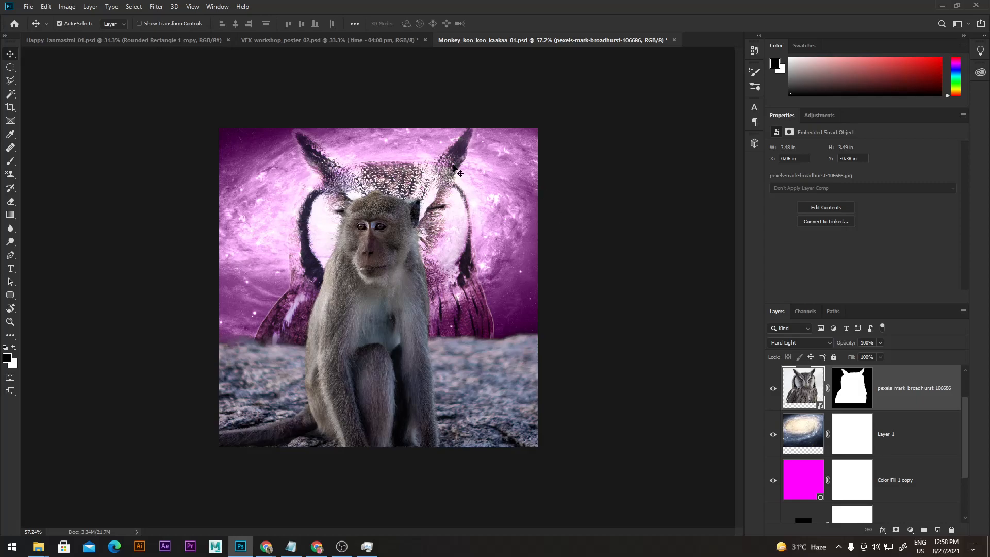
Step: Change the fill colour of the Color Fill 1 copy layer to blue-violet
click(810, 441)
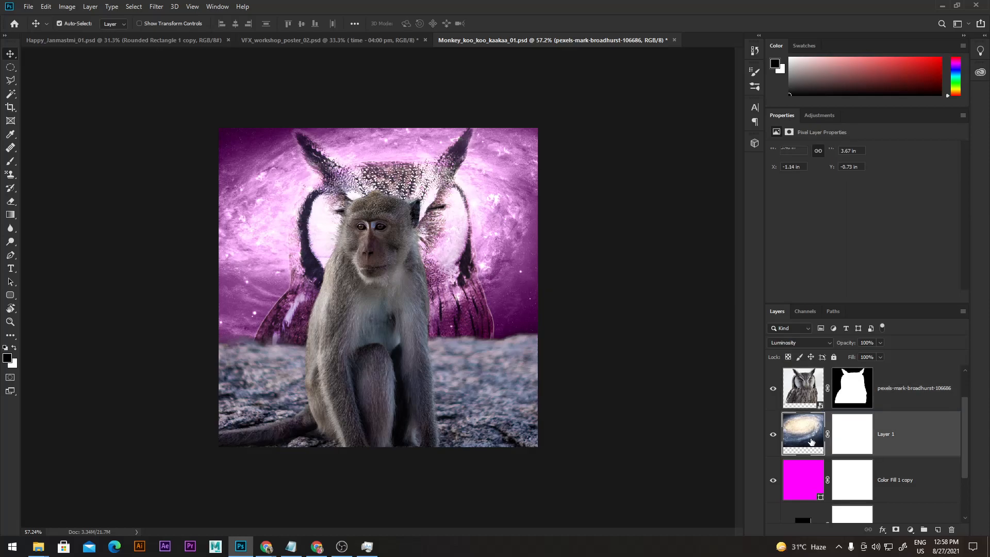
drag(853, 344, 889, 341)
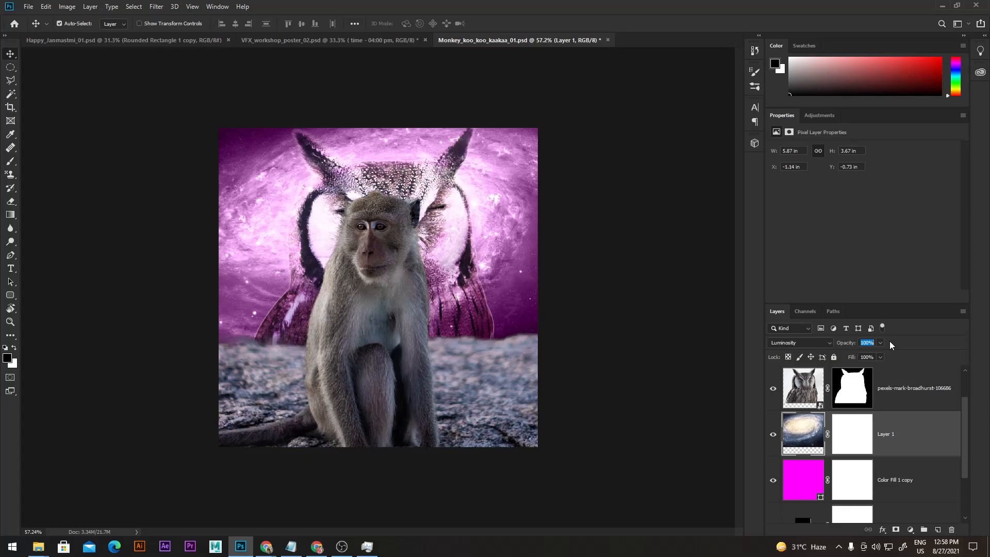
scroll(809, 435, down, 1)
click(808, 436)
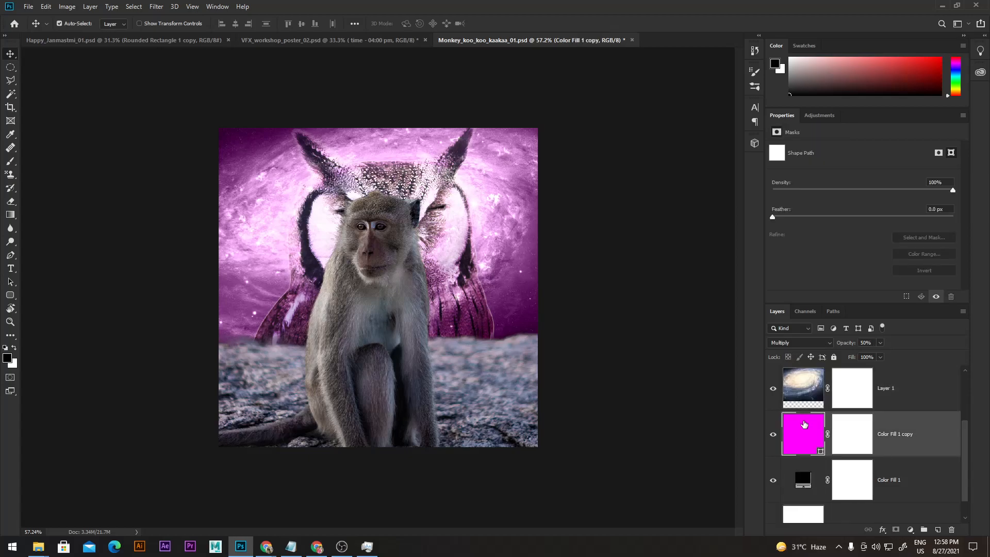
double_click(804, 424)
drag(613, 206, 614, 214)
key(Return)
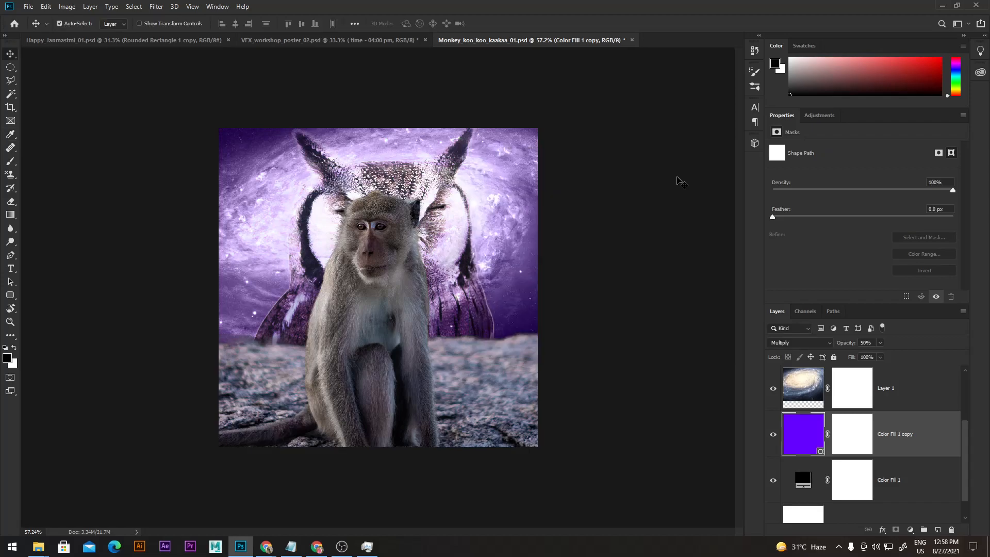
Step: Set the opacity of the black Color Fill 1 layer to 35%
click(808, 481)
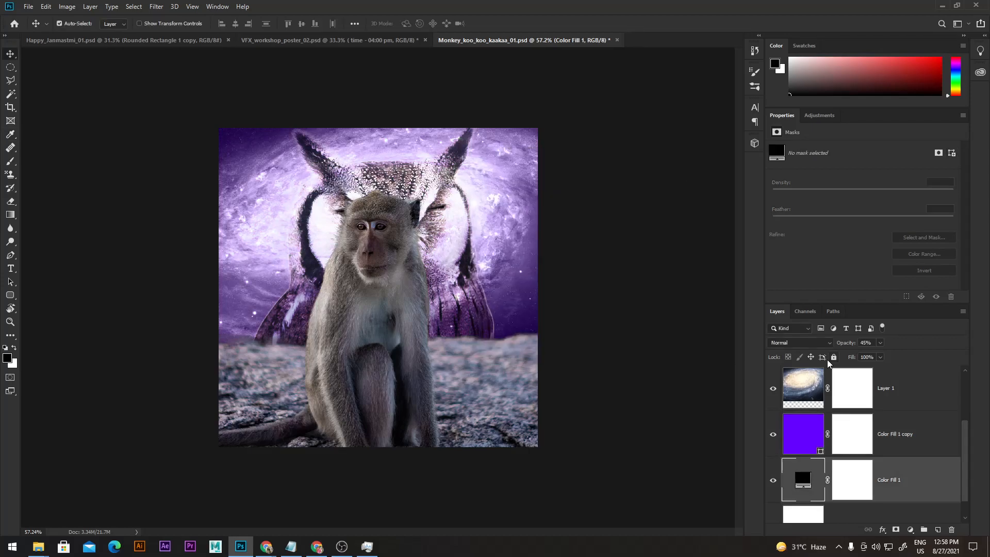
drag(843, 344, 760, 348)
click(865, 342)
text(35)
key(Return)
scroll(802, 473, up, 2)
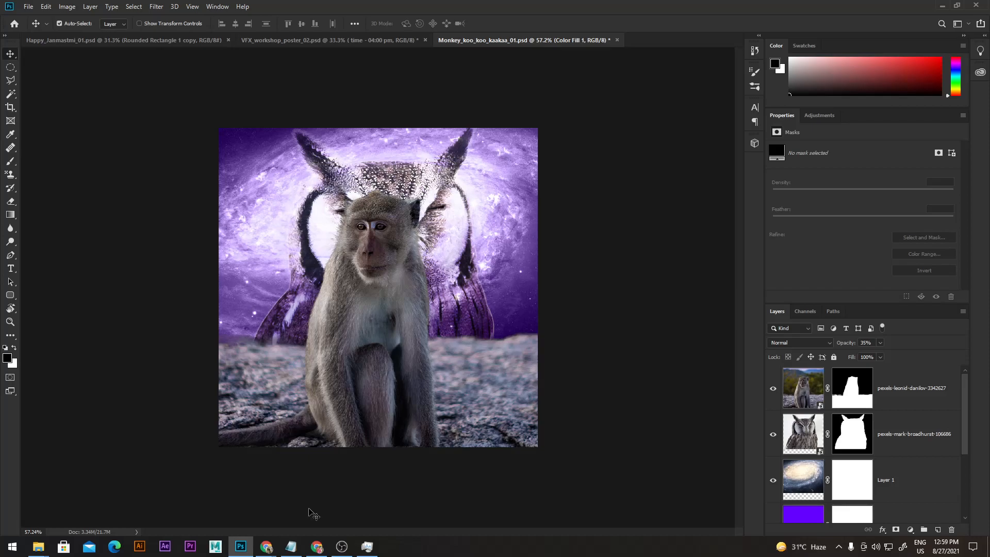
click(346, 548)
click(348, 549)
Step: Shift the owl towards the right edge of the image with its layer hidden, and save the document
drag(431, 192, 476, 192)
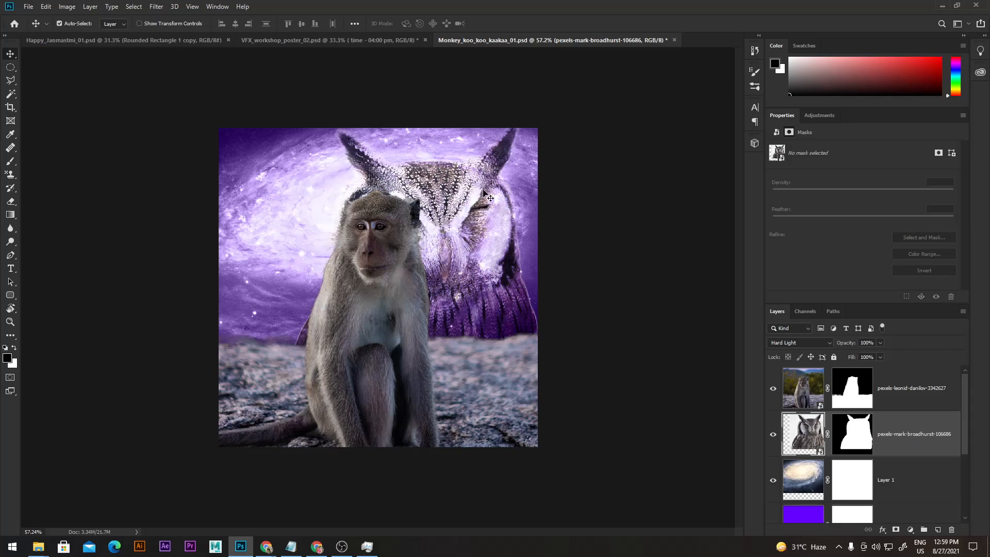
key(ctrl+comma)
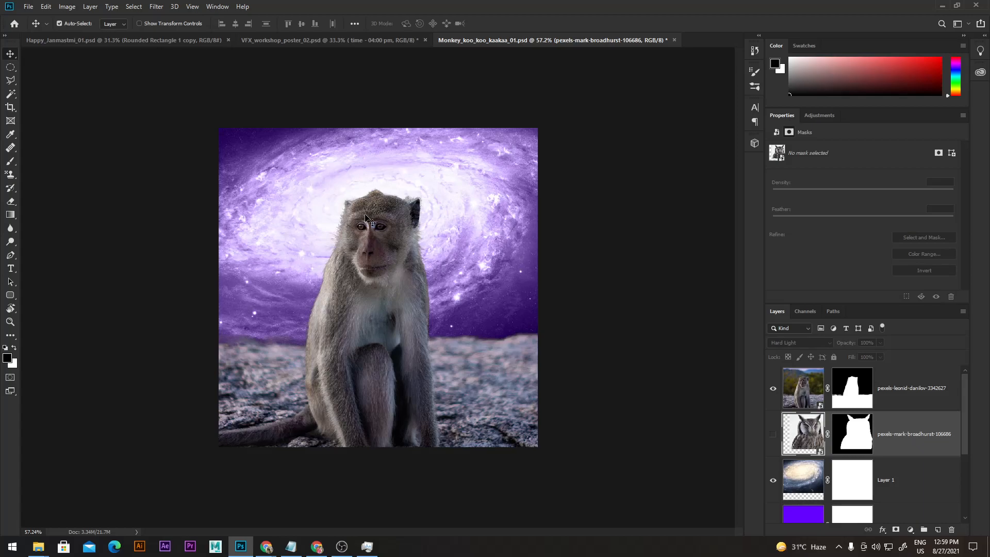
key(ctrl+s)
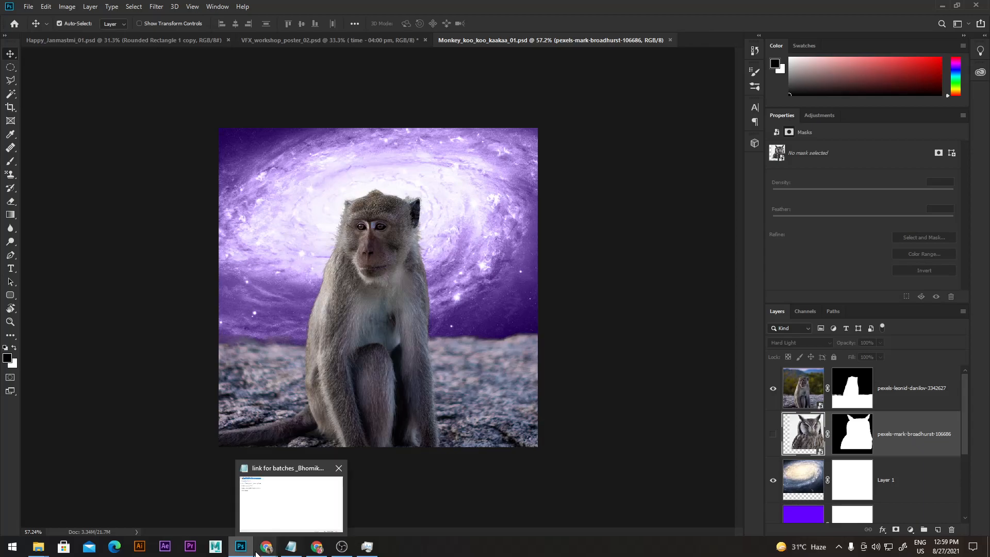
Step: Switch to the Google Meet call in Chrome
mouse_move(266, 546)
click(266, 511)
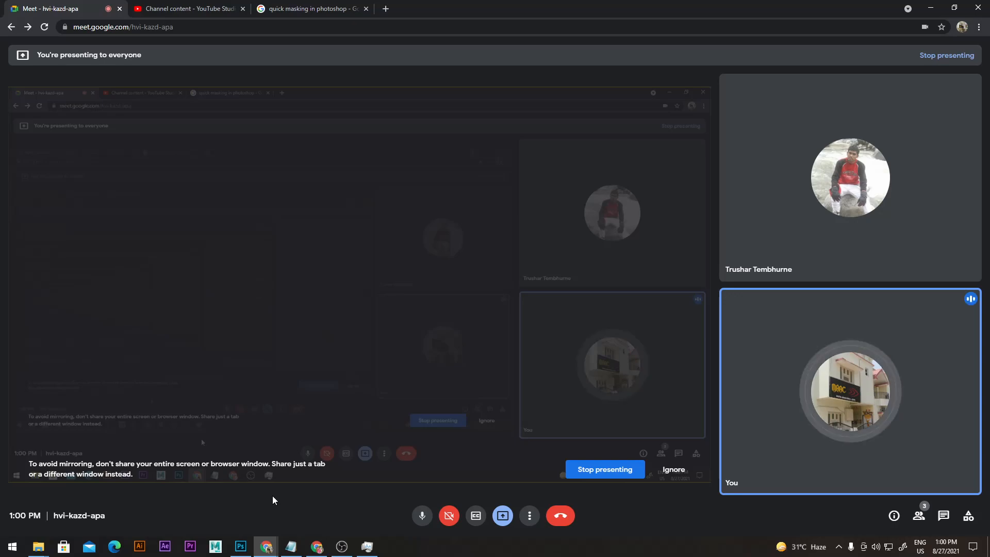
mouse_move(316, 545)
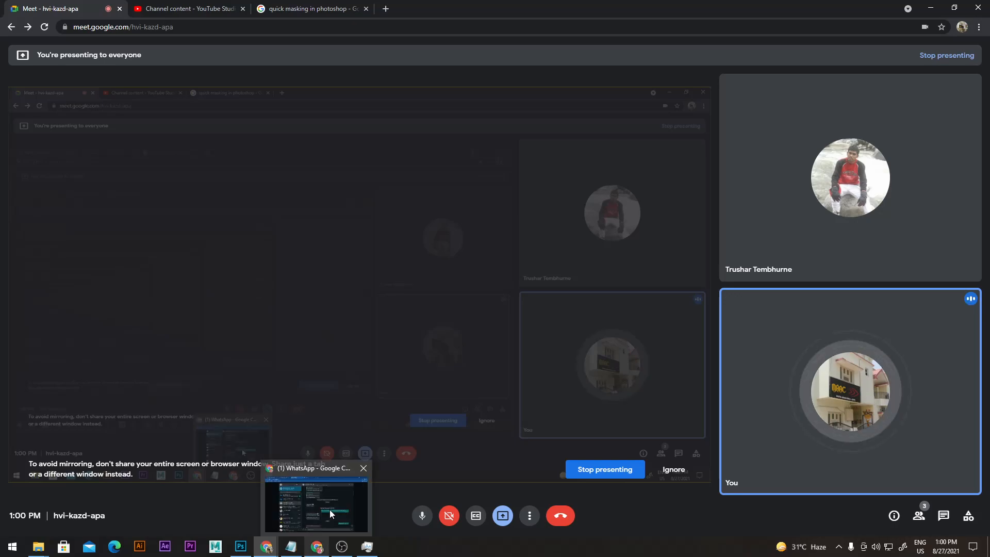